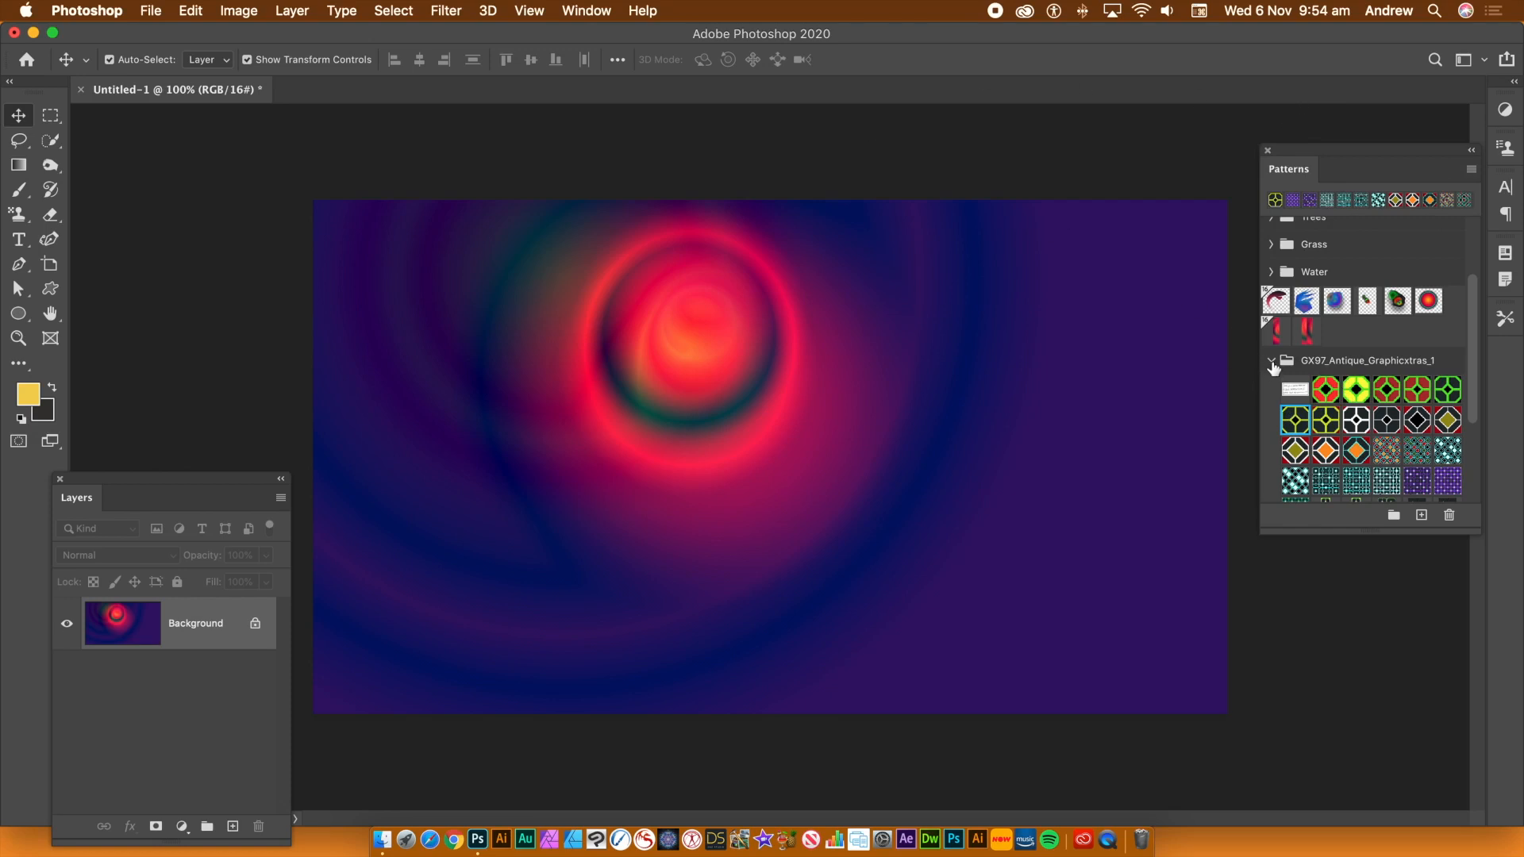
Step: Collapse the GX97_Antique_Graphicxtras_1 pattern group and check the list of available panels
{"action": "left_click", "coordinate": [1271, 360]}
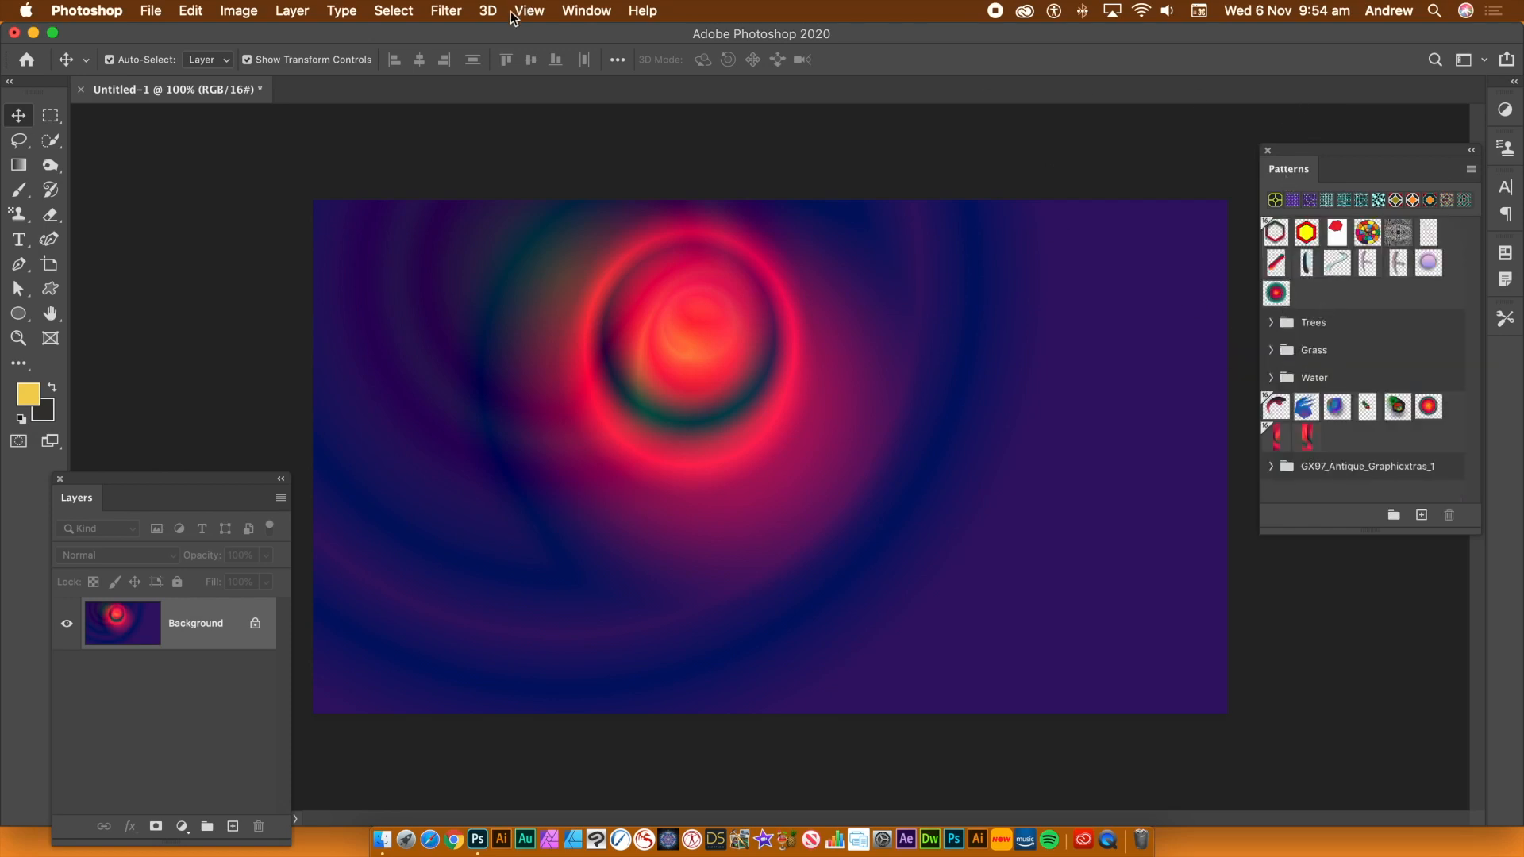
{"action": "left_click", "coordinate": [596, 16]}
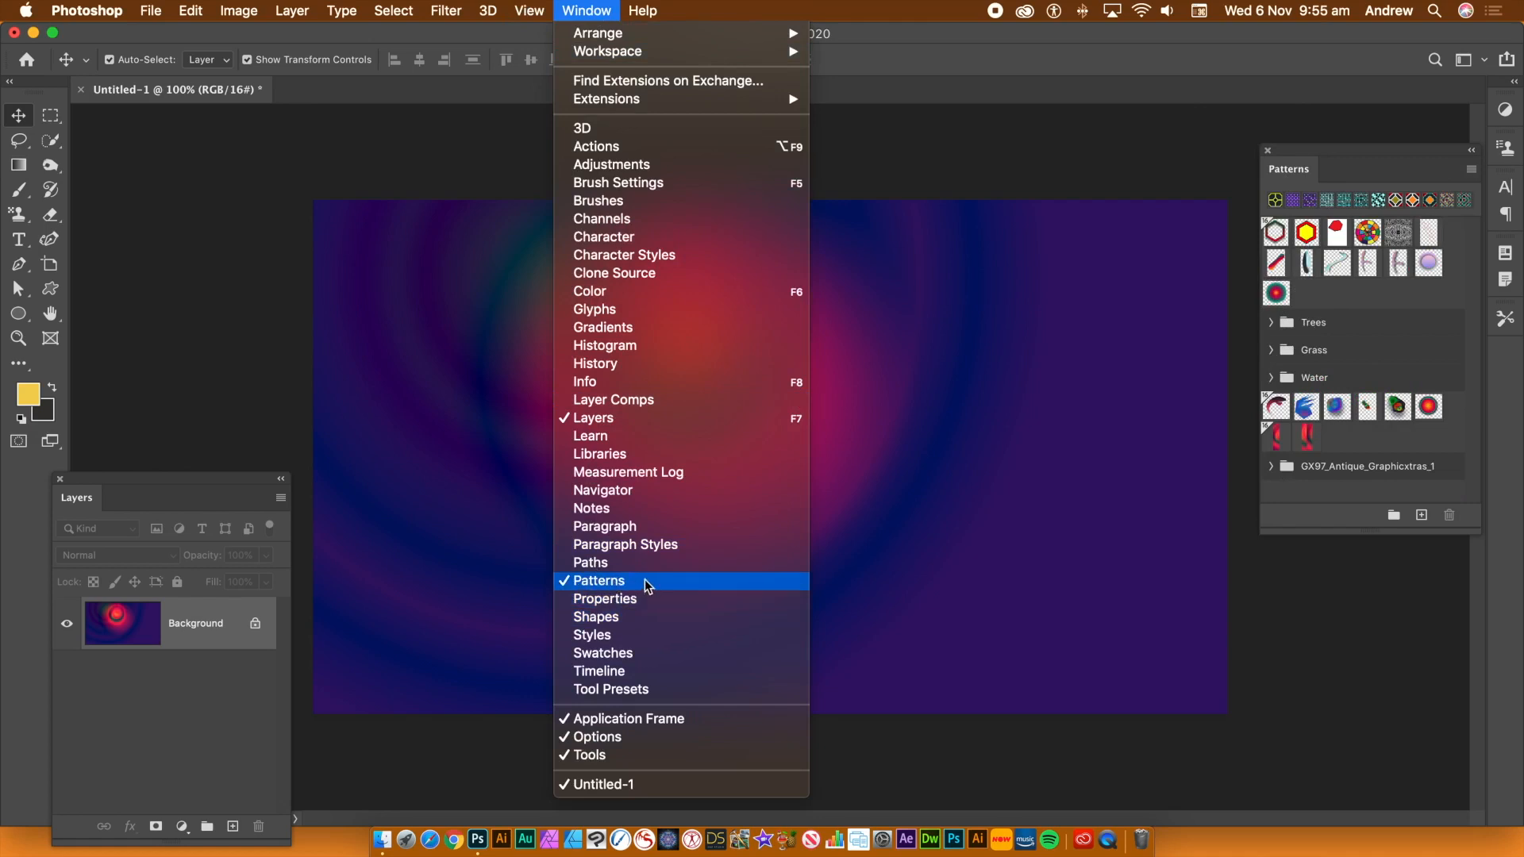
{"action": "left_click", "coordinate": [992, 64]}
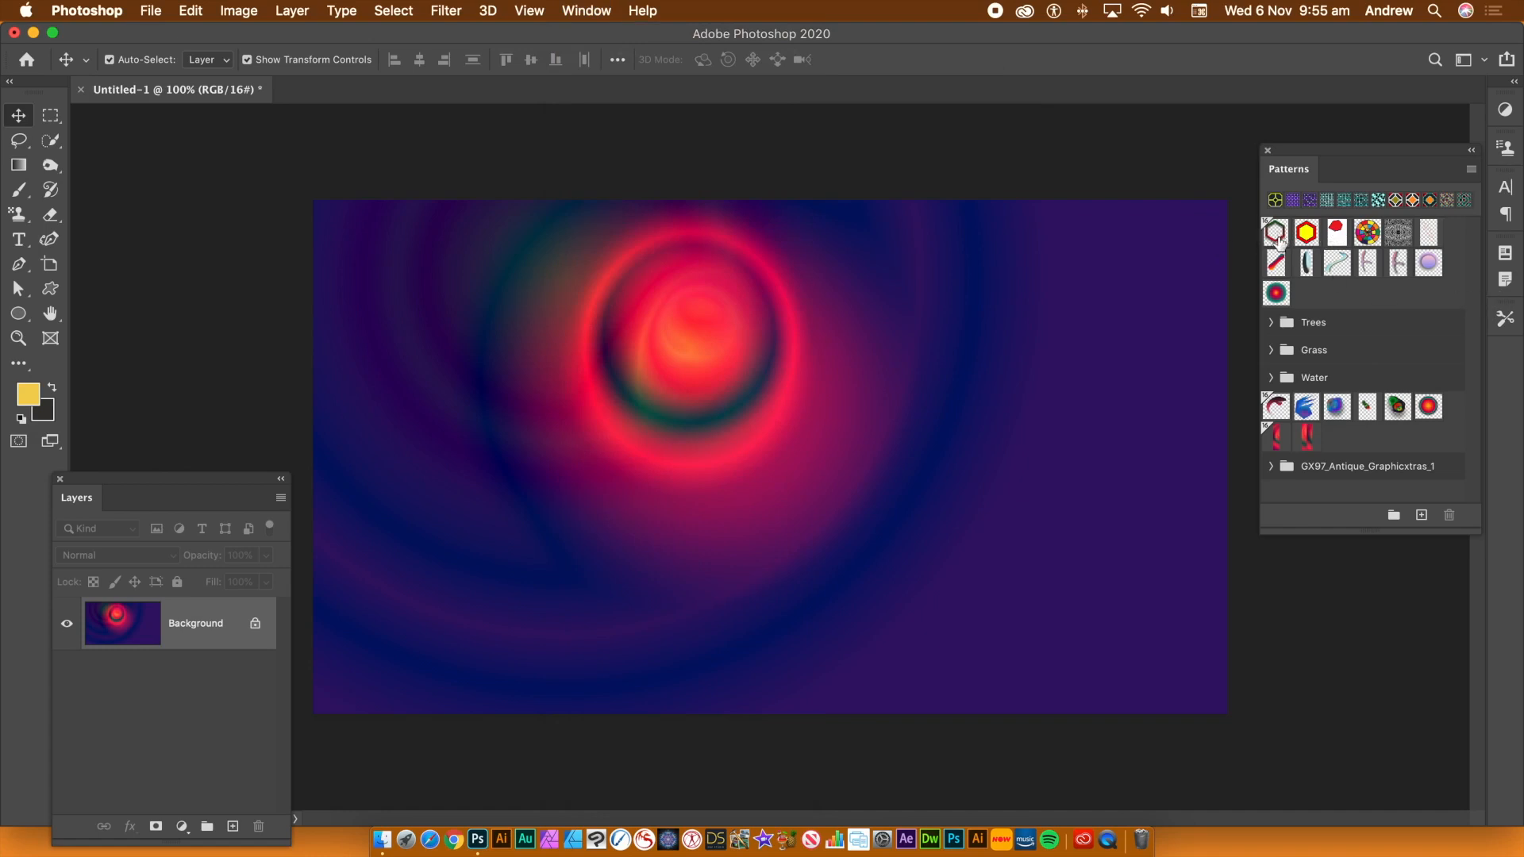
Step: Add a pattern fill using the green-red hexagon outline, and switch it through the yellow hexagon, red shape, multicoloured and black-and-white patterns
{"action": "left_click_drag", "start_coordinate": [1274, 238], "coordinate": [835, 322]}
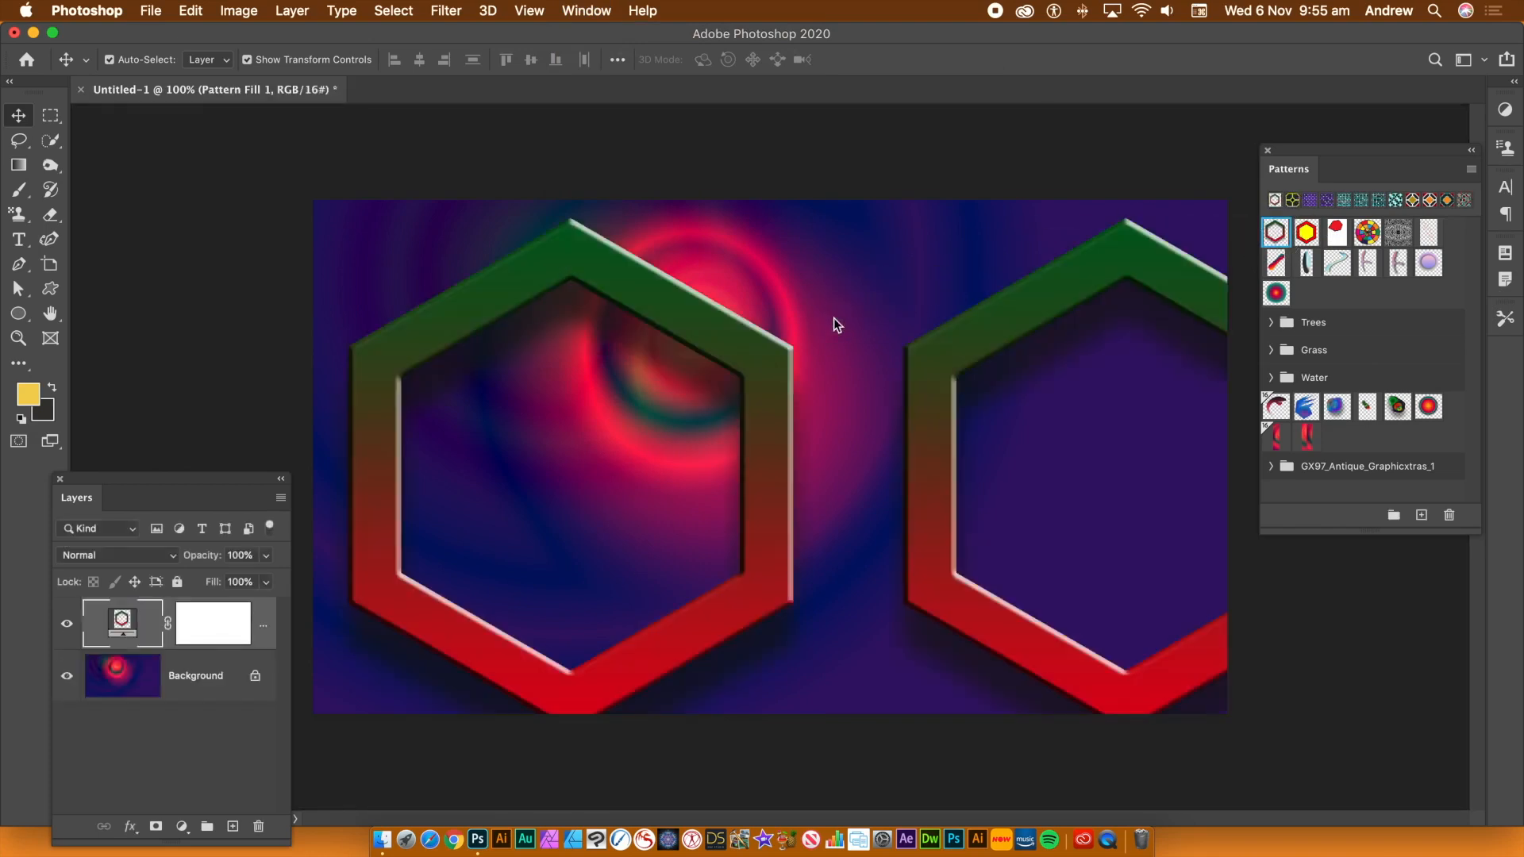
{"action": "left_click_drag", "start_coordinate": [1304, 233], "coordinate": [1016, 302]}
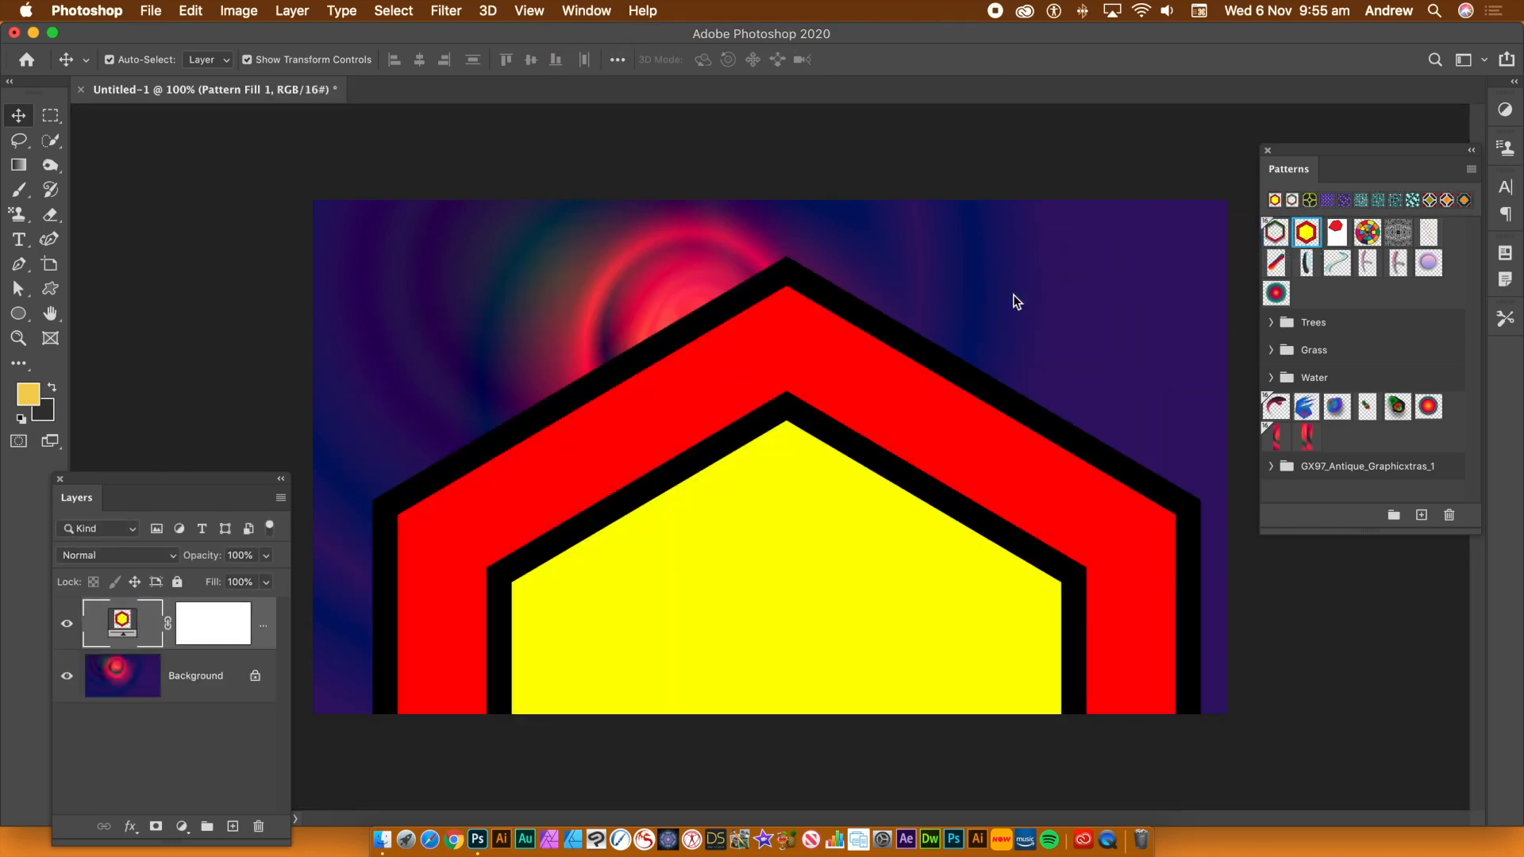
{"action": "left_click", "coordinate": [1337, 235]}
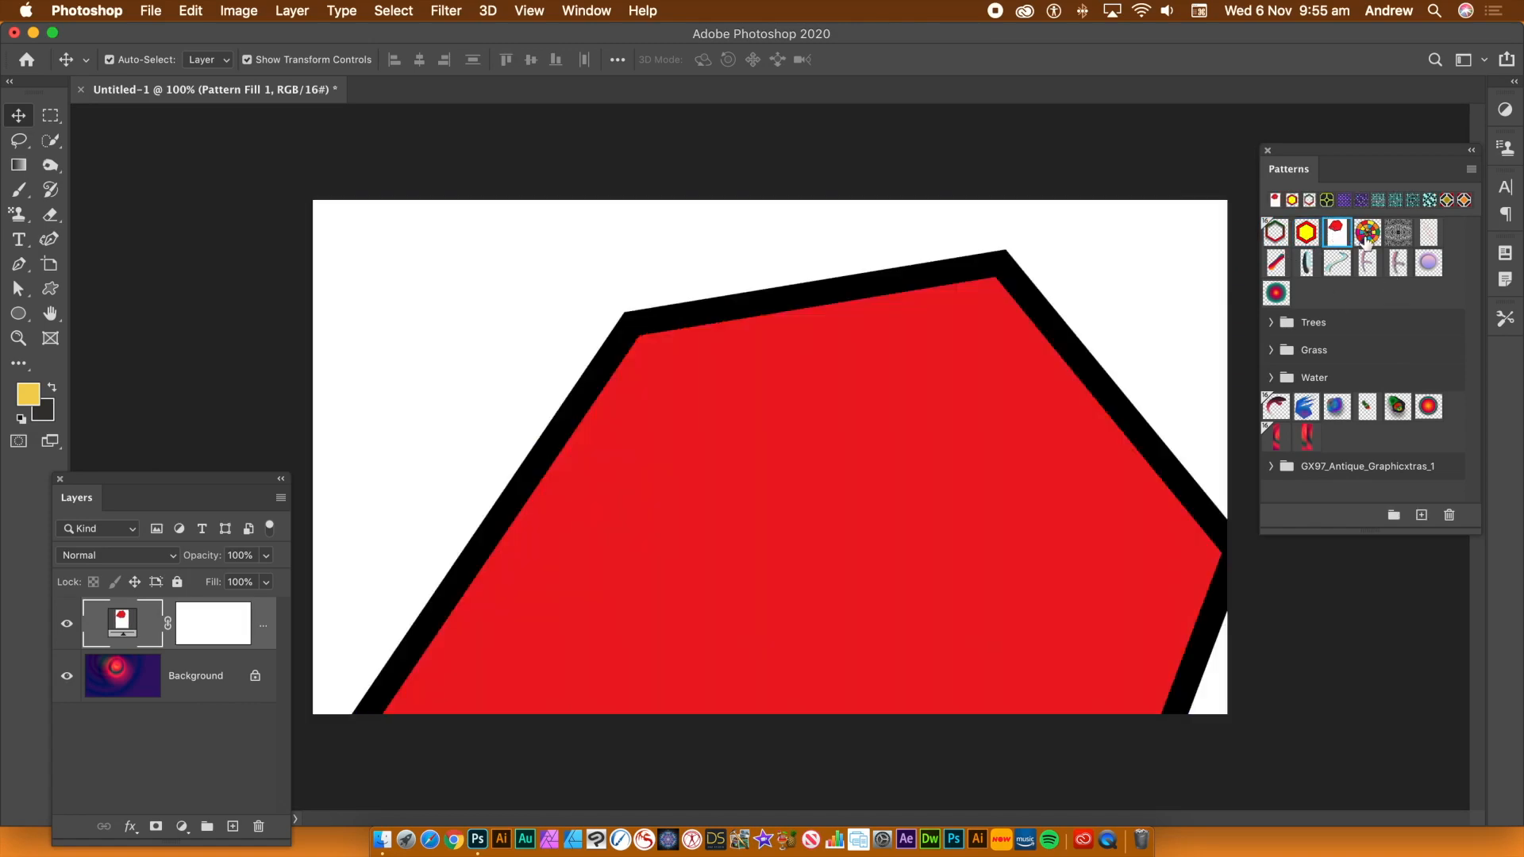
{"action": "left_click", "coordinate": [1370, 236]}
{"action": "left_click", "coordinate": [1397, 235]}
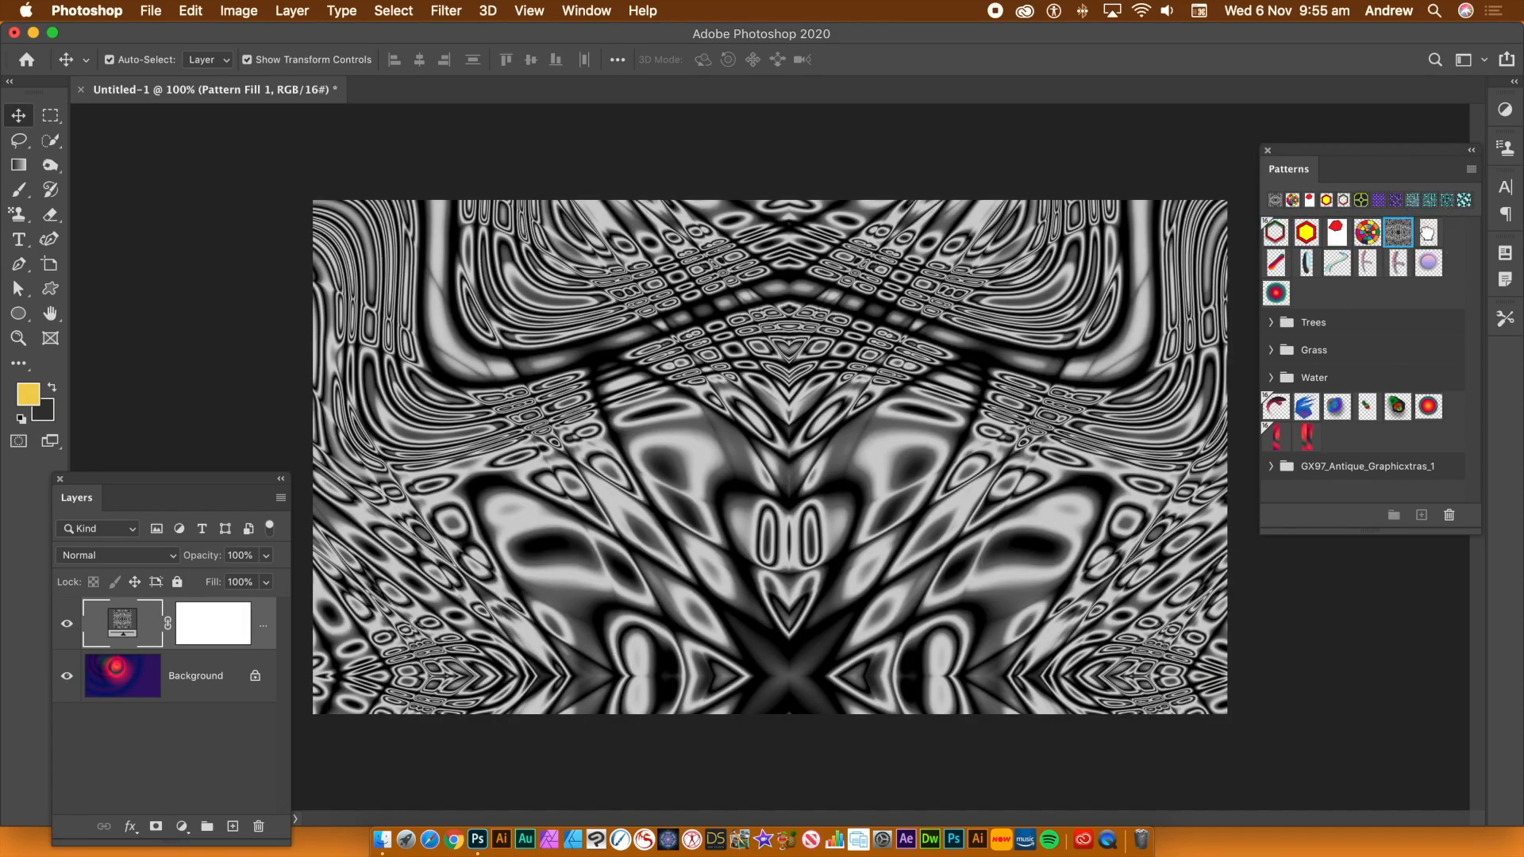
Step: Try more of the ungrouped patterns on the fill layer, ending with the pale blue curved shape
{"action": "left_click", "coordinate": [1428, 235]}
{"action": "left_click", "coordinate": [1429, 265]}
{"action": "left_click", "coordinate": [1399, 265]}
{"action": "left_click", "coordinate": [1368, 265]}
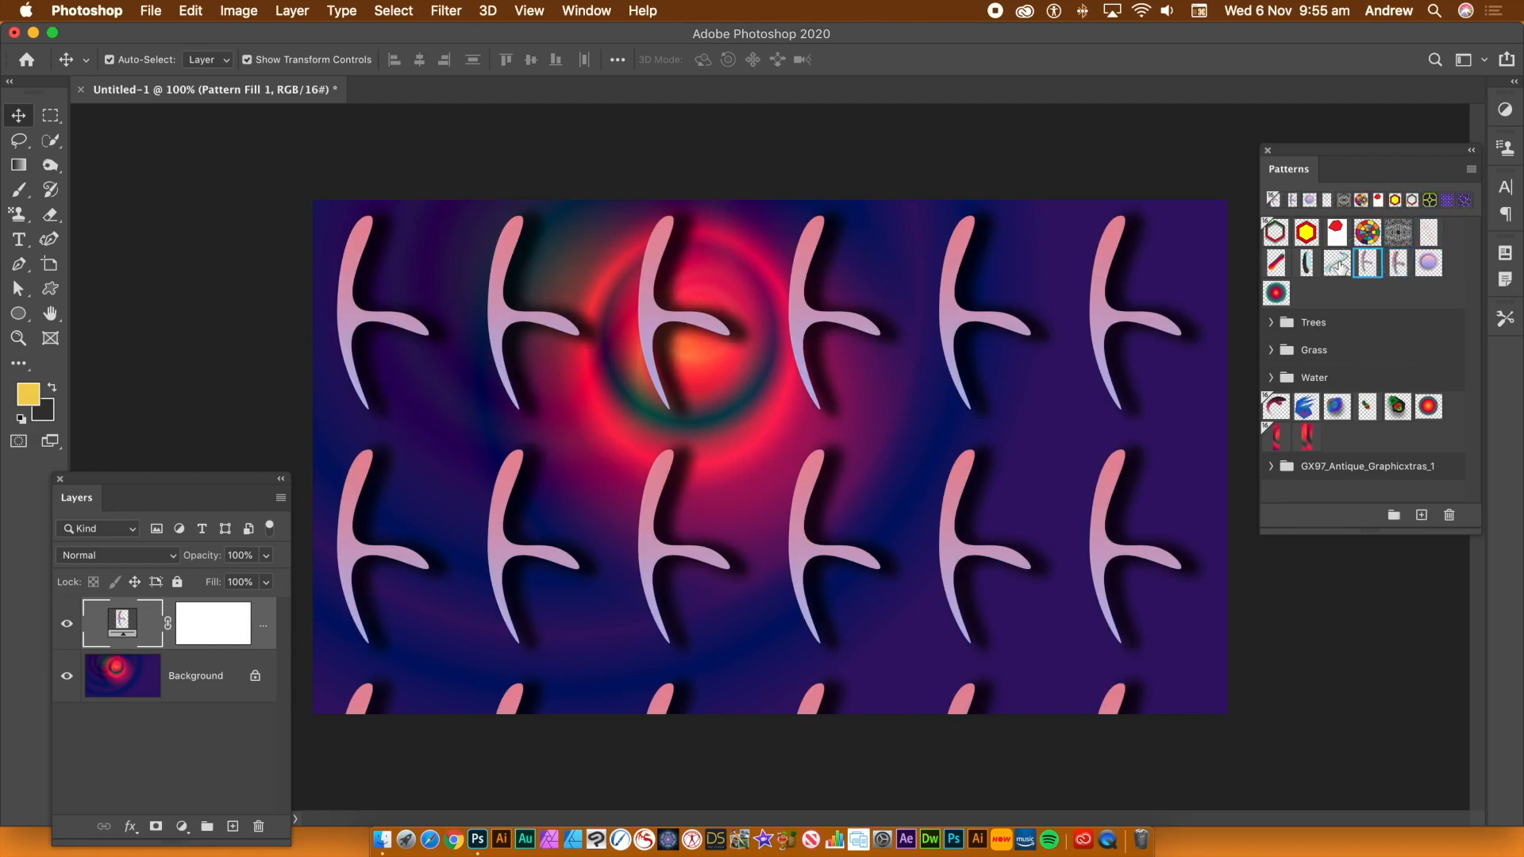
{"action": "left_click", "coordinate": [1337, 265]}
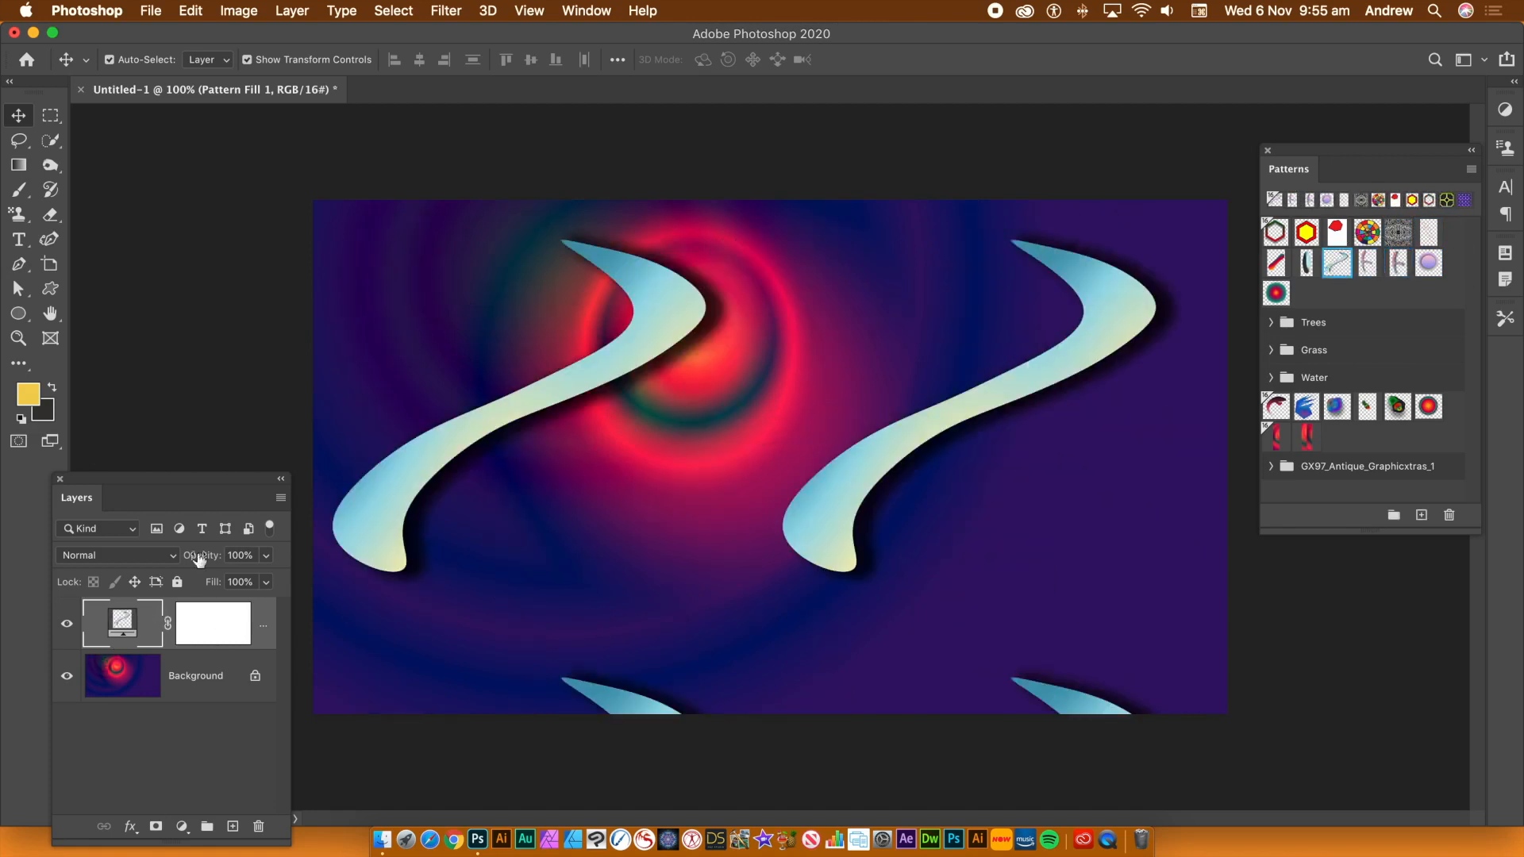
Step: Move the layer list higher in the workspace and set the pattern fill's scale to 25%
{"action": "left_click_drag", "start_coordinate": [133, 485], "coordinate": [149, 350]}
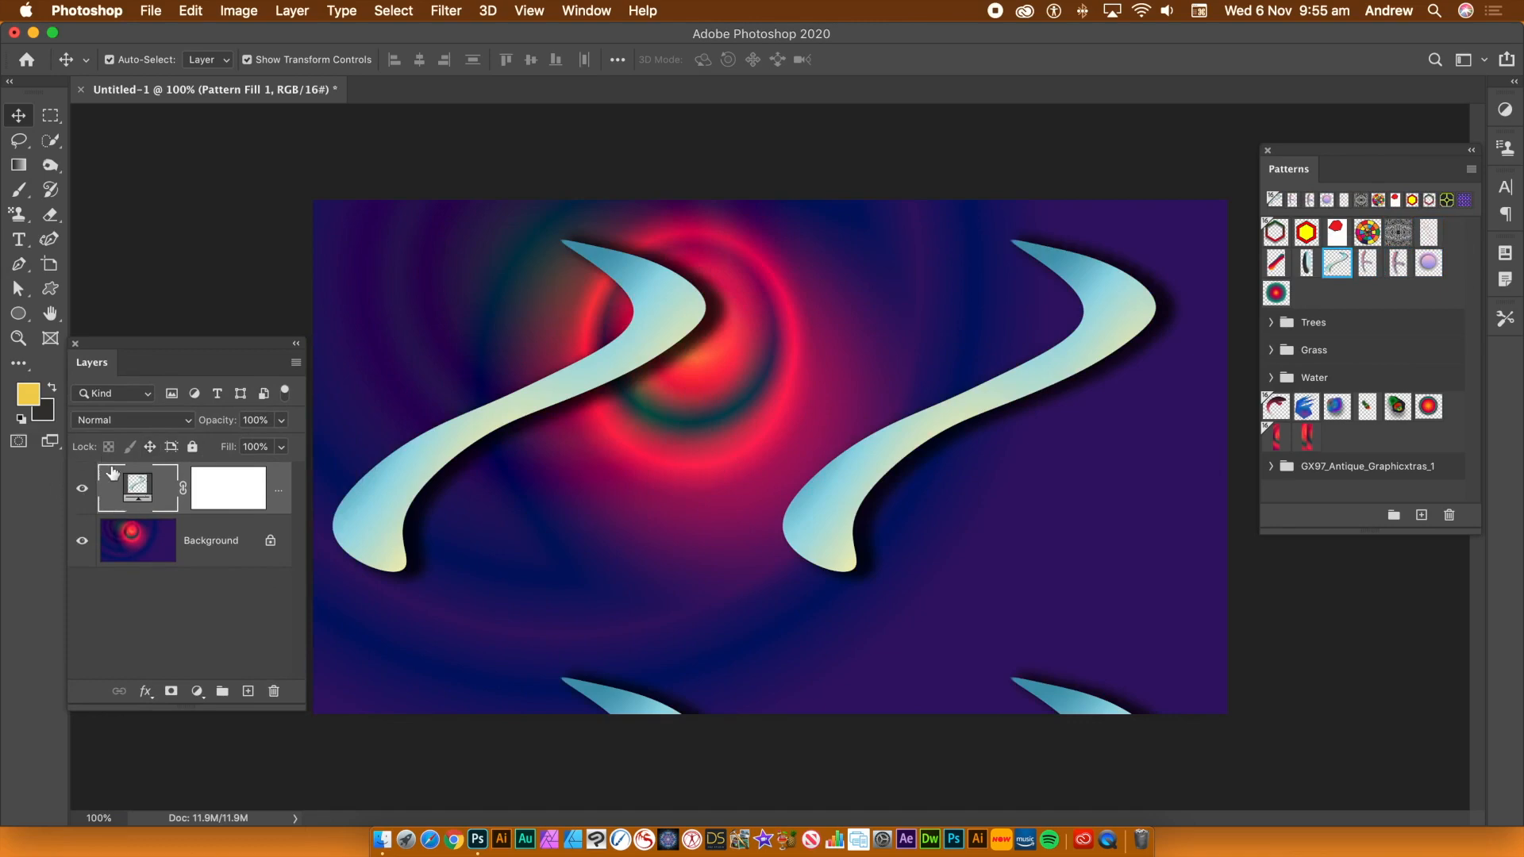
{"action": "double_click", "coordinate": [136, 485]}
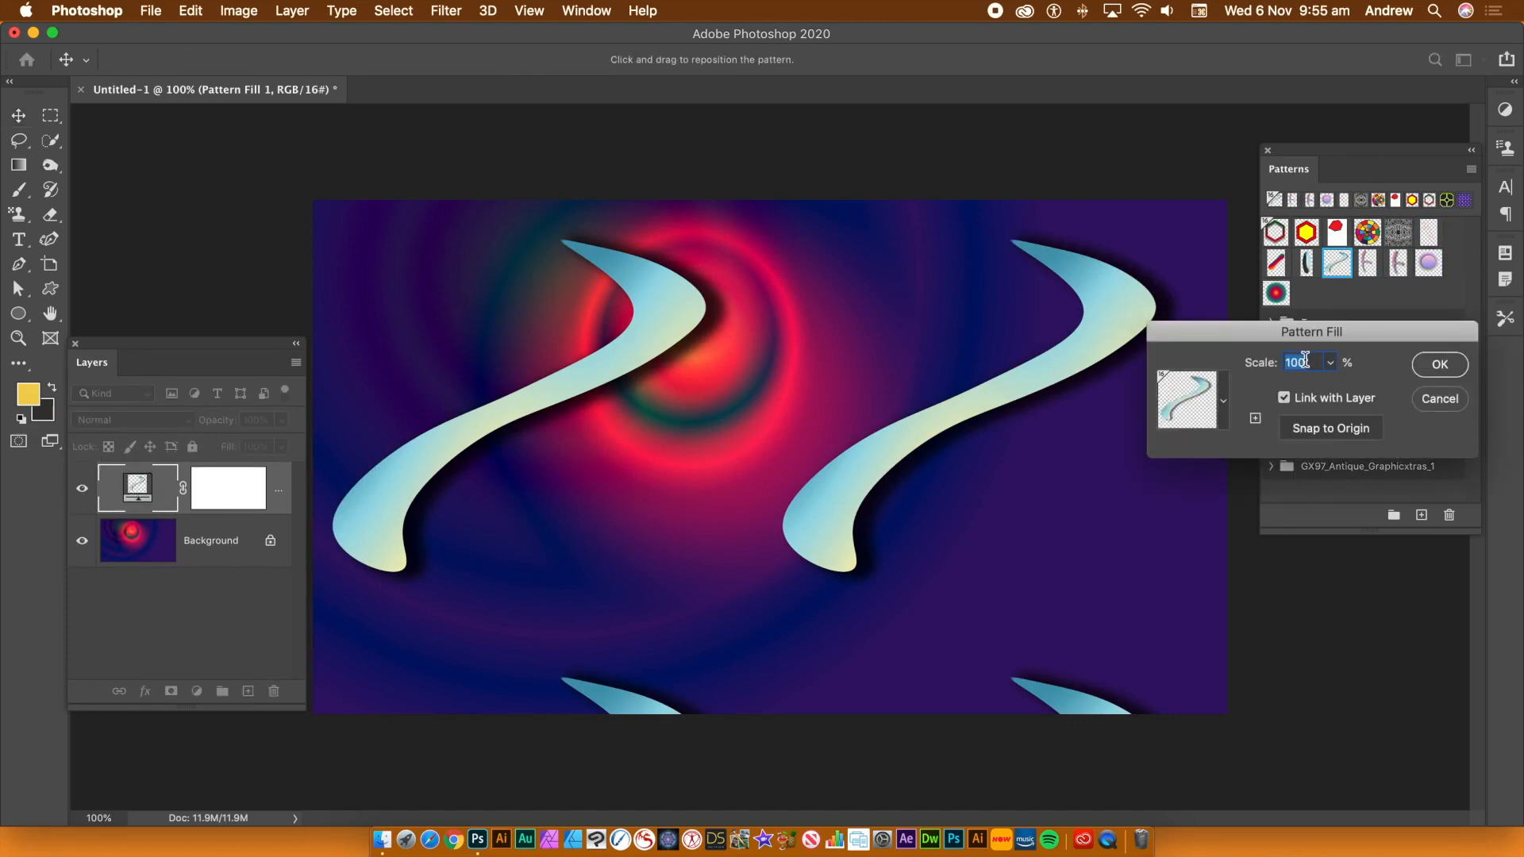
{"action": "type", "text": "25"}
{"action": "left_click", "coordinate": [1438, 365]}
Step: Try the neighbouring ungrouped patterns at the reduced scale, ending with the red and teal circle pattern
{"action": "left_click", "coordinate": [1367, 264]}
{"action": "left_click", "coordinate": [1397, 263]}
{"action": "left_click", "coordinate": [1428, 263]}
{"action": "left_click", "coordinate": [1276, 293]}
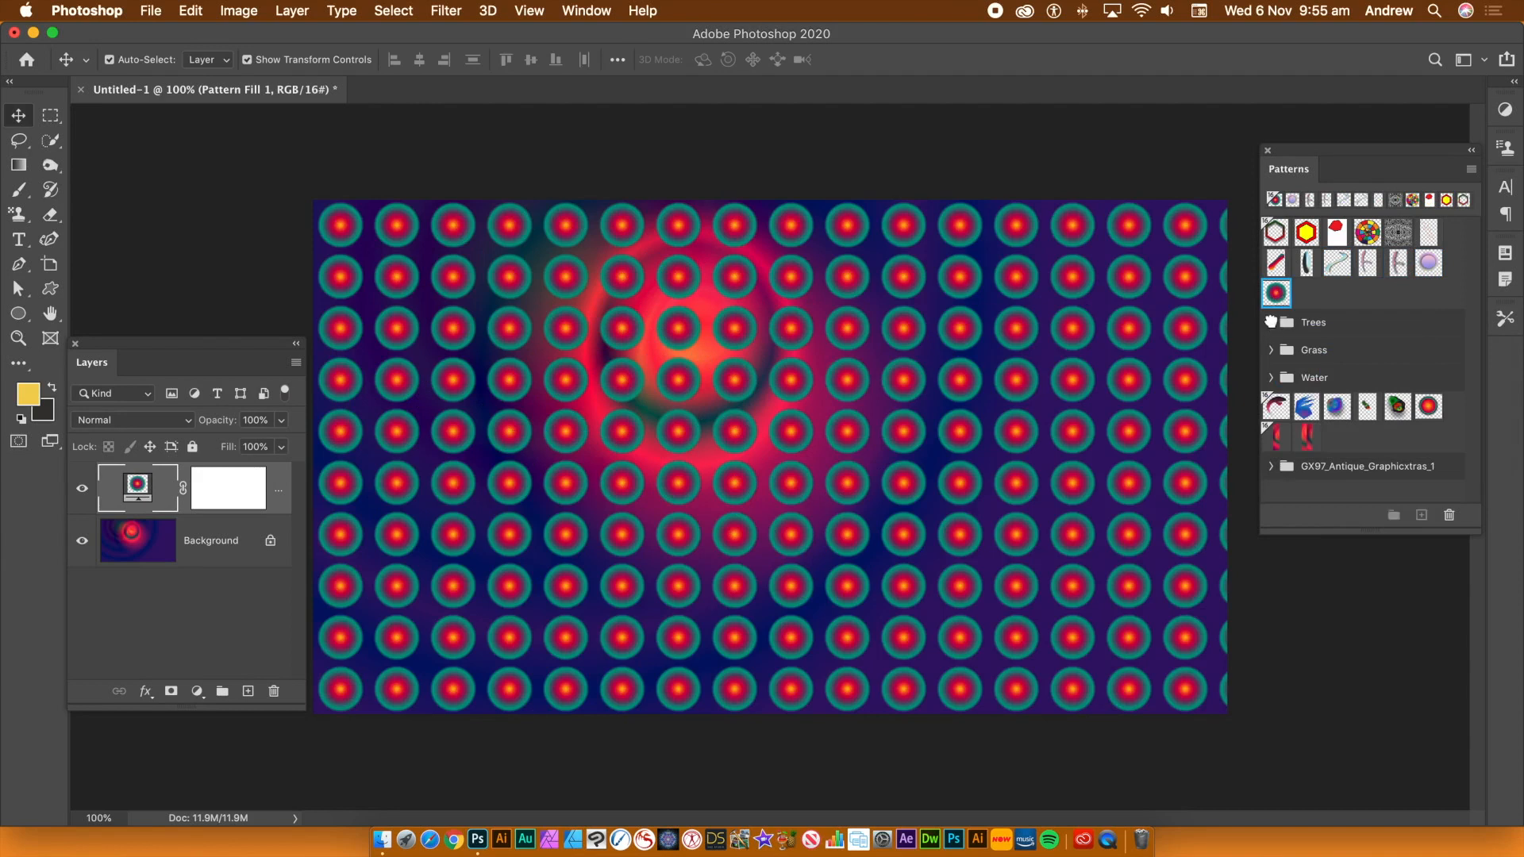
Step: Expand the Water pattern group and try its blue and pale green water patterns on the fill layer
{"action": "left_click", "coordinate": [1271, 322]}
{"action": "left_click", "coordinate": [1271, 324]}
{"action": "left_click", "coordinate": [1273, 377]}
{"action": "left_click", "coordinate": [1305, 408]}
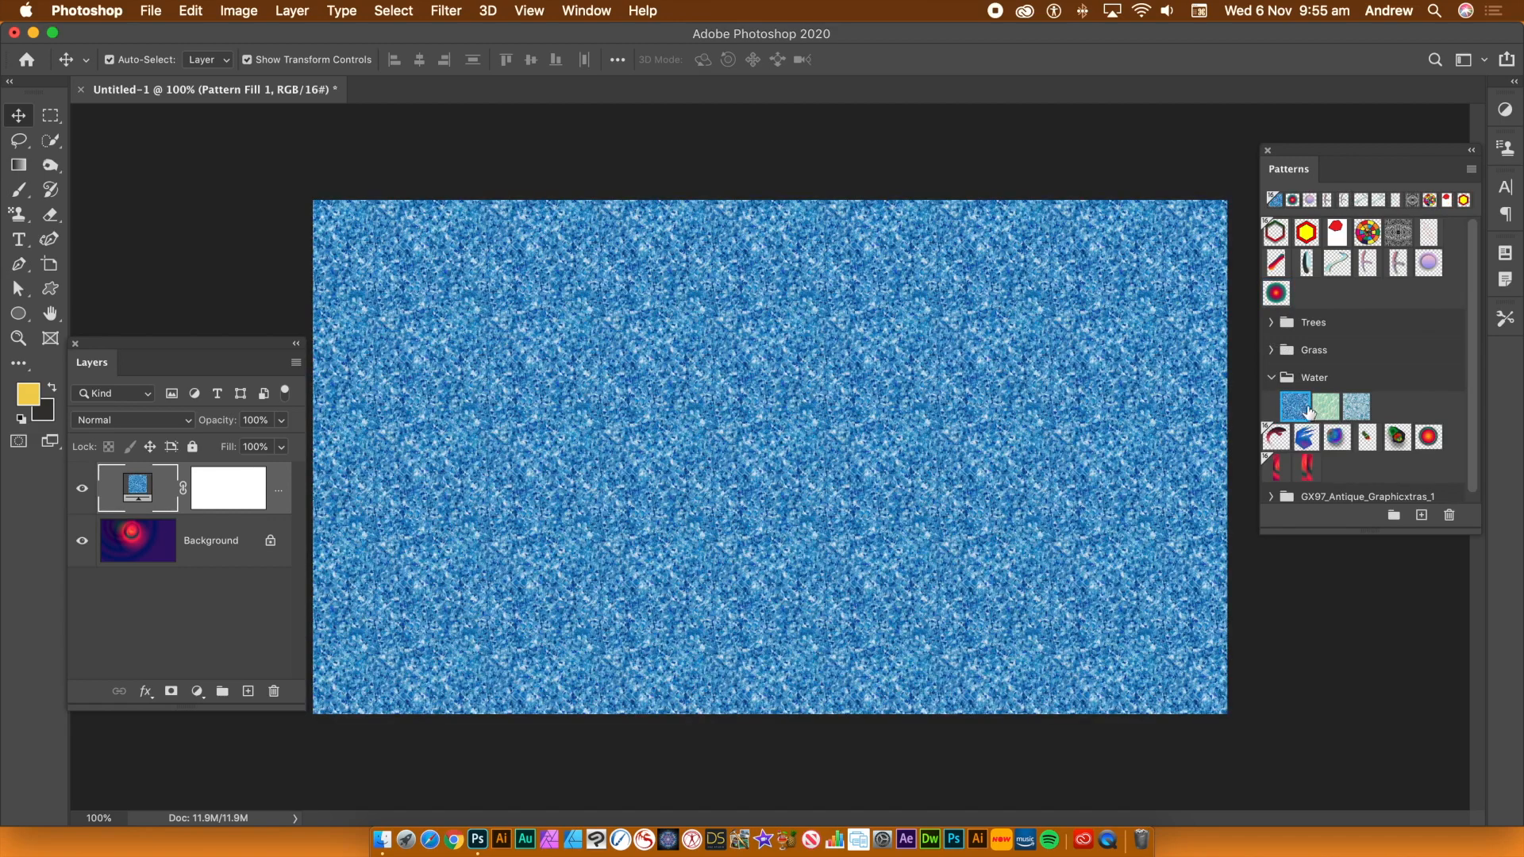
{"action": "left_click", "coordinate": [1325, 407]}
Step: Expand the Grass and Trees groups and try the first pattern of each on the fill layer
{"action": "left_click", "coordinate": [1271, 350]}
{"action": "left_click", "coordinate": [1296, 380]}
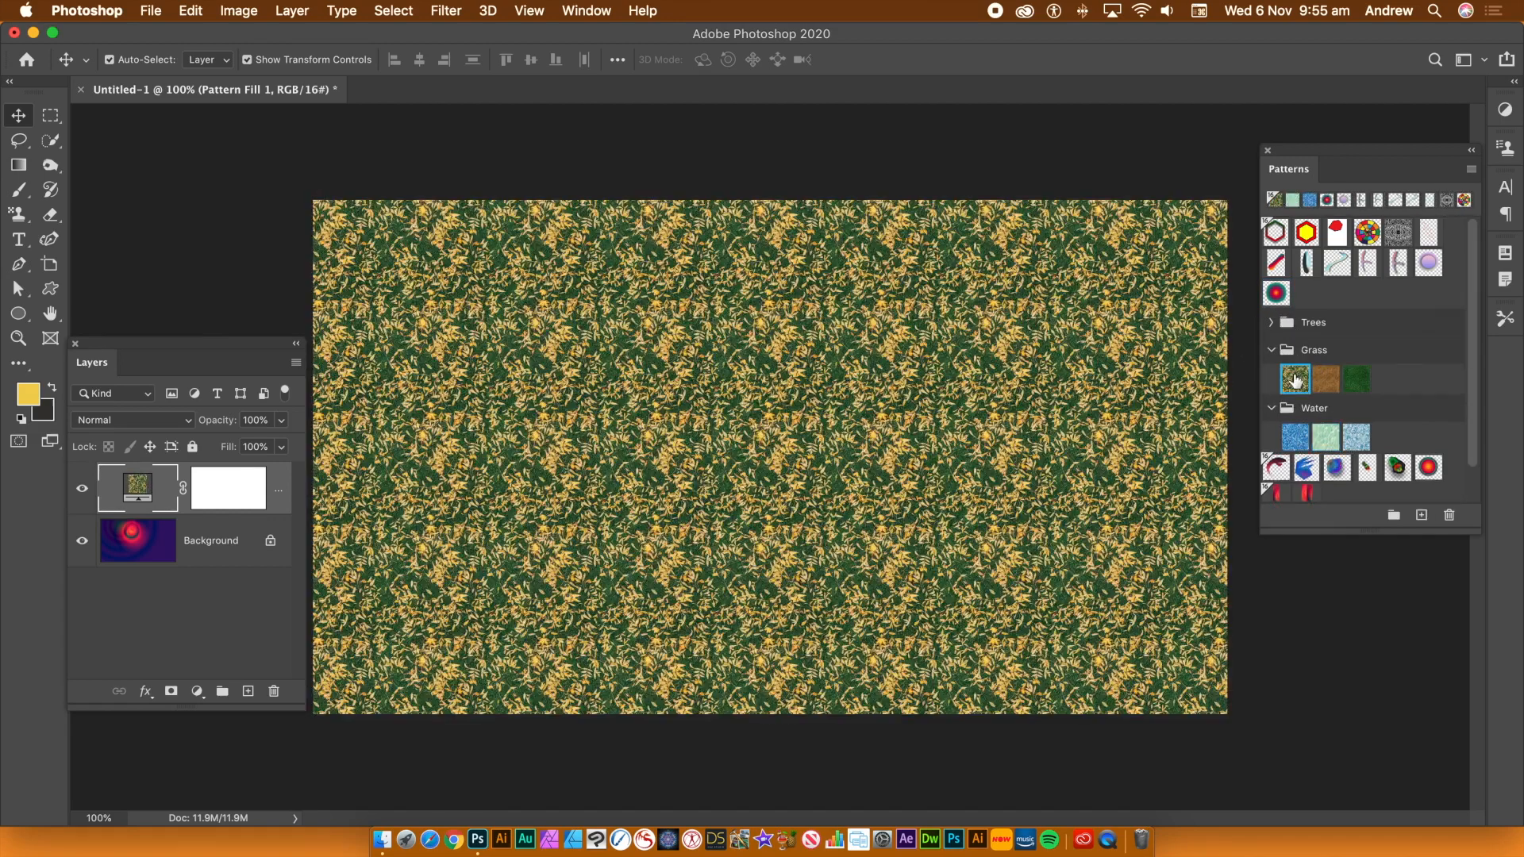
{"action": "left_click", "coordinate": [1272, 323]}
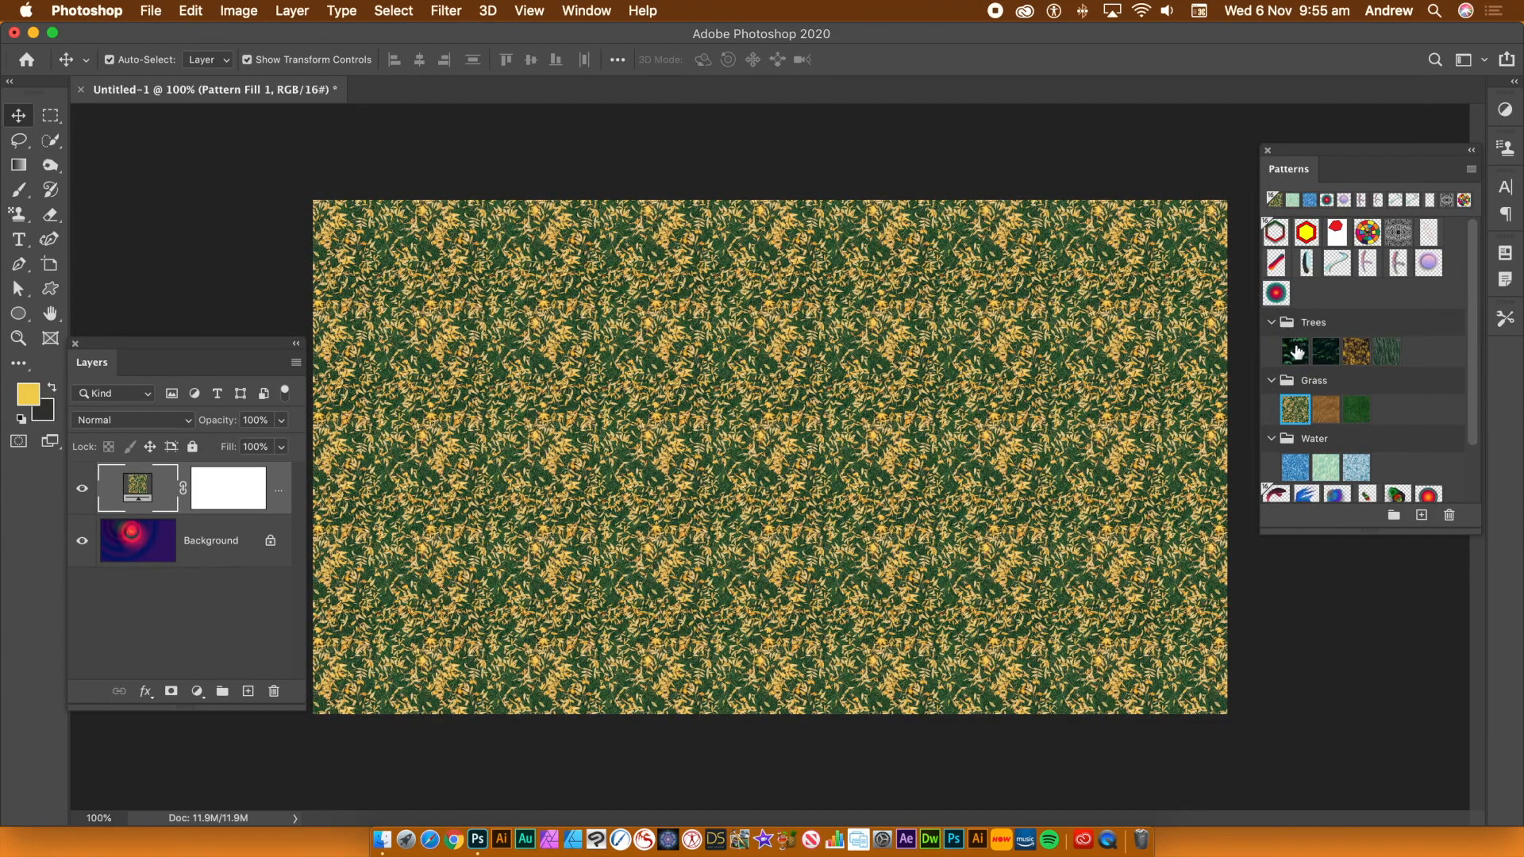
{"action": "left_click", "coordinate": [1296, 352]}
Step: Collapse the Trees, Grass and Water pattern groups
{"action": "left_click", "coordinate": [1271, 322]}
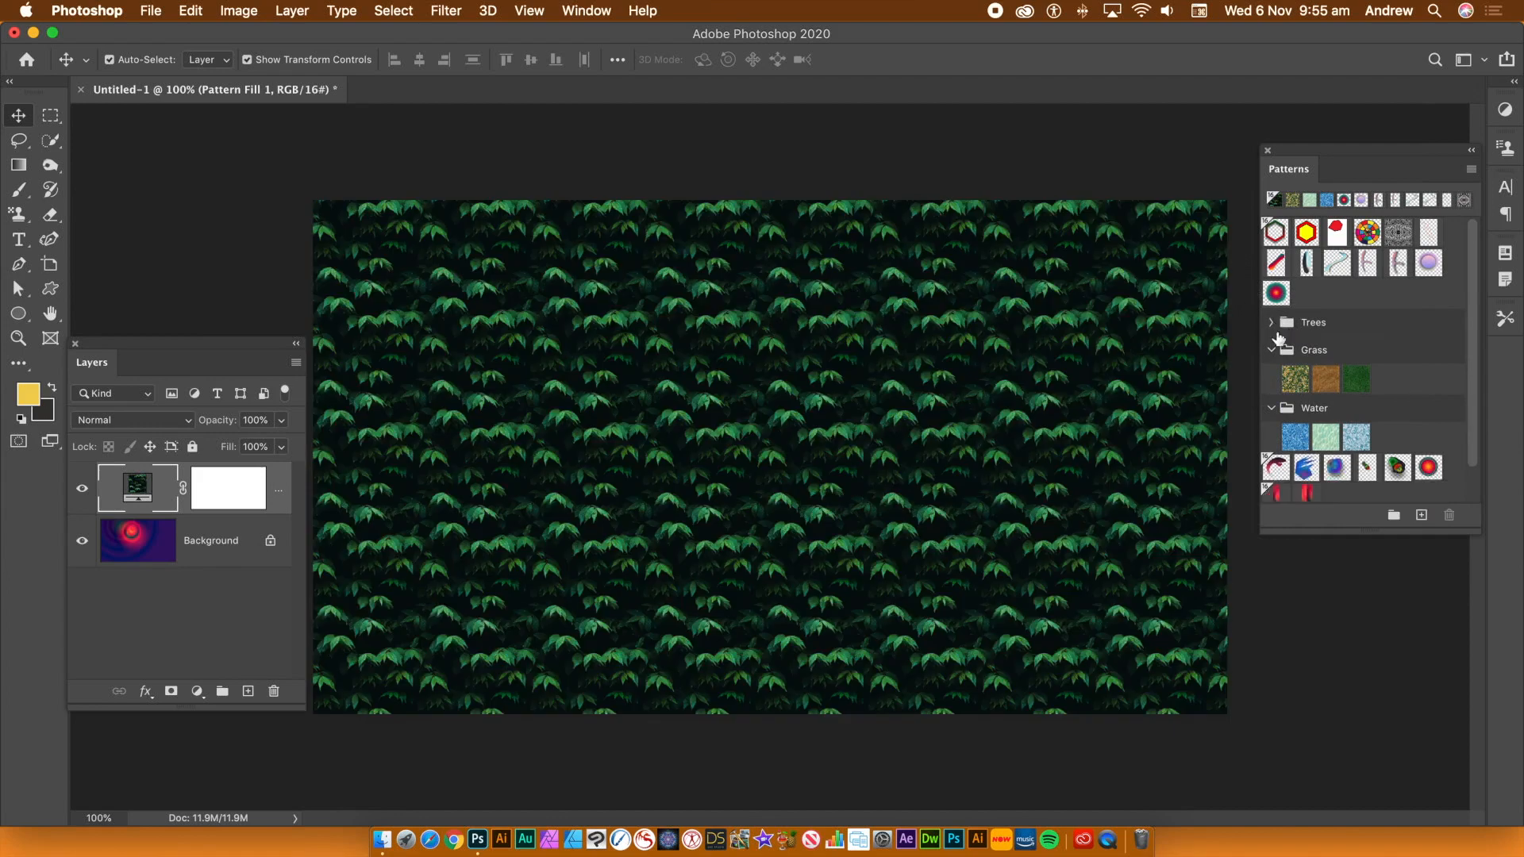
{"action": "left_click", "coordinate": [1272, 350]}
{"action": "left_click", "coordinate": [1271, 378]}
Step: Try each of the eight ungrouped patterns listed below the Water group on the fill layer
{"action": "left_click", "coordinate": [1275, 407]}
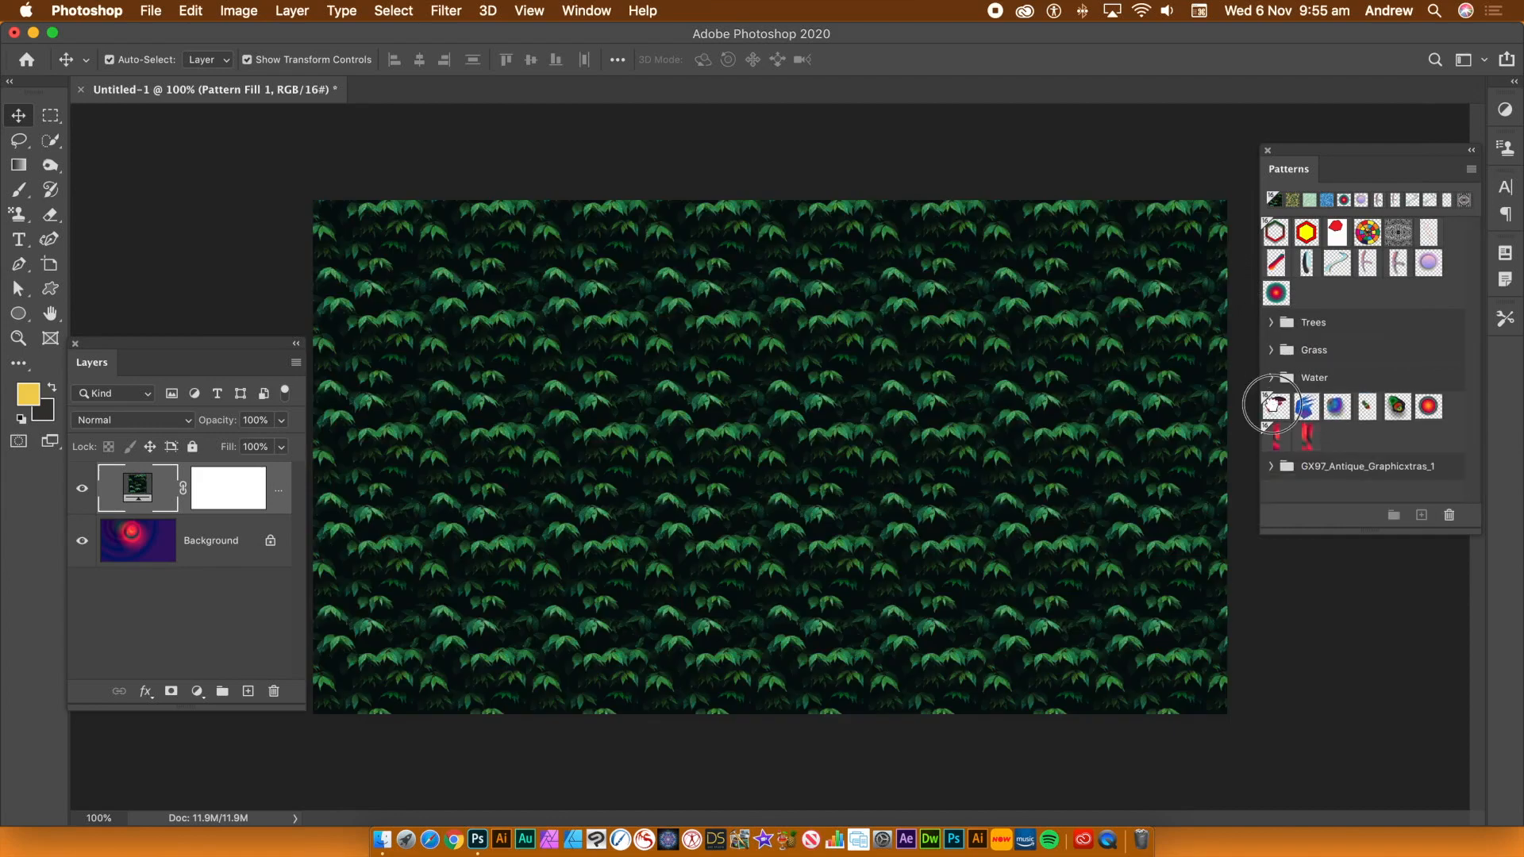
{"action": "left_click", "coordinate": [1307, 408]}
{"action": "left_click", "coordinate": [1340, 410]}
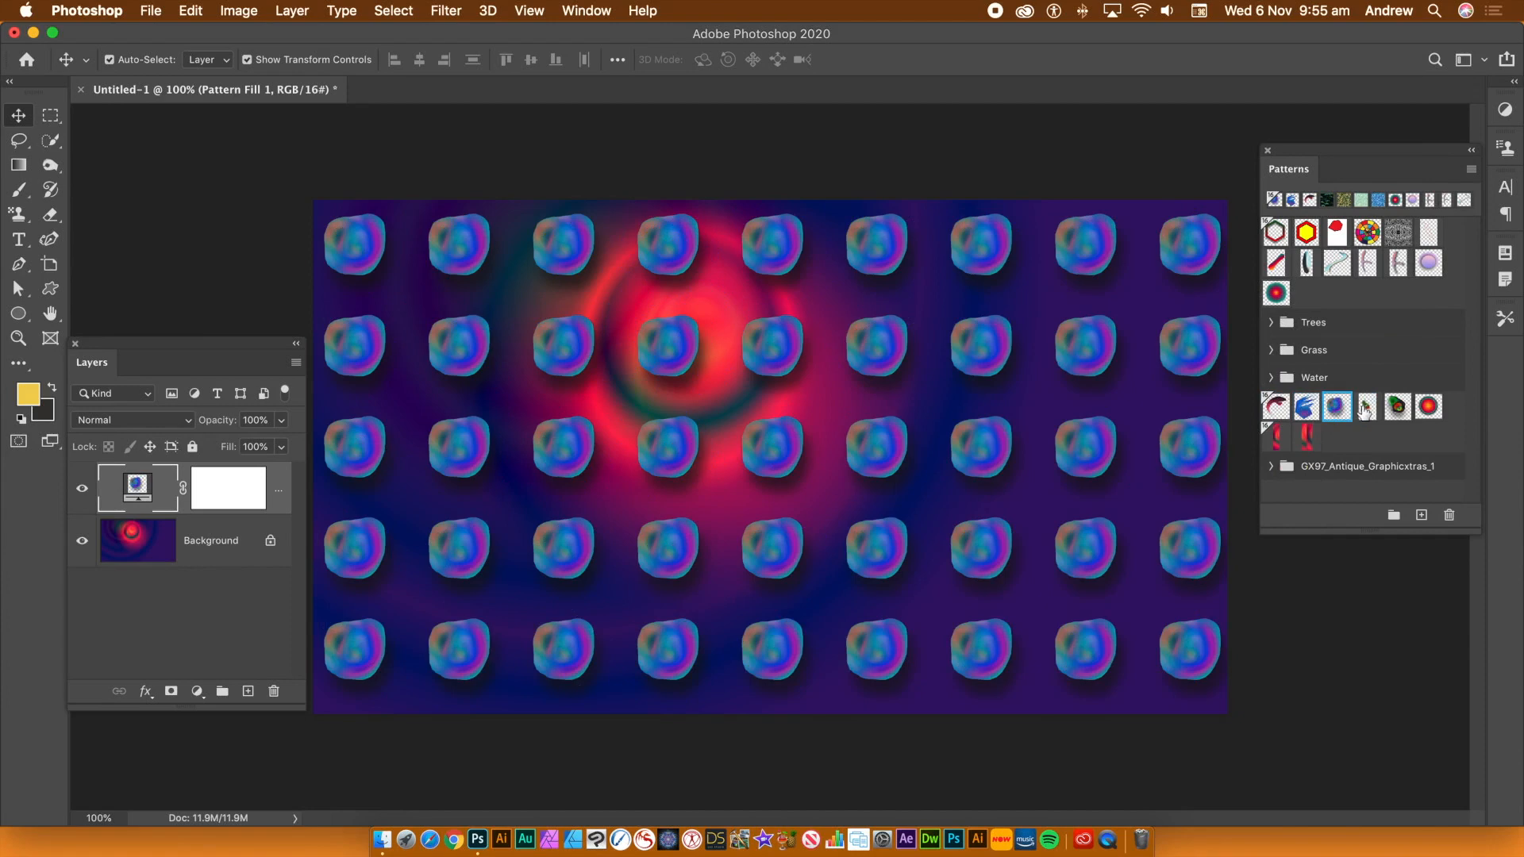
{"action": "left_click", "coordinate": [1366, 408]}
{"action": "left_click", "coordinate": [1397, 408]}
{"action": "left_click", "coordinate": [1427, 408]}
{"action": "left_click", "coordinate": [1274, 434]}
{"action": "left_click", "coordinate": [1306, 436]}
Step: Try three octagon patterns from the GX97_Antique_Graphicxtras_1 group on the fill layer, and collapse the group
{"action": "left_click", "coordinate": [1271, 466]}
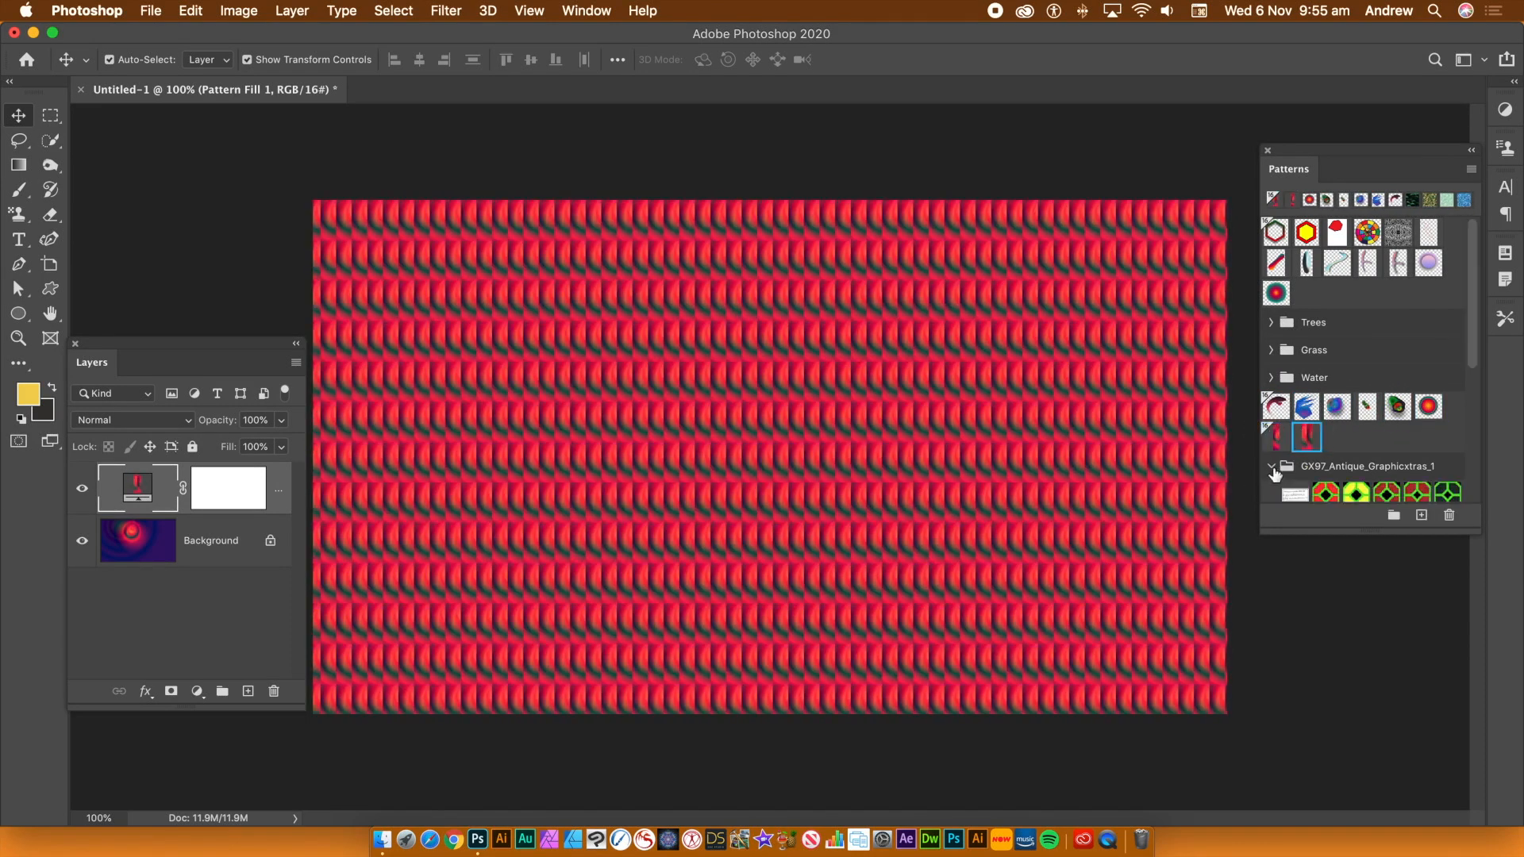
{"action": "left_click", "coordinate": [1325, 493]}
{"action": "left_click", "coordinate": [1356, 493]}
{"action": "left_click", "coordinate": [1387, 493]}
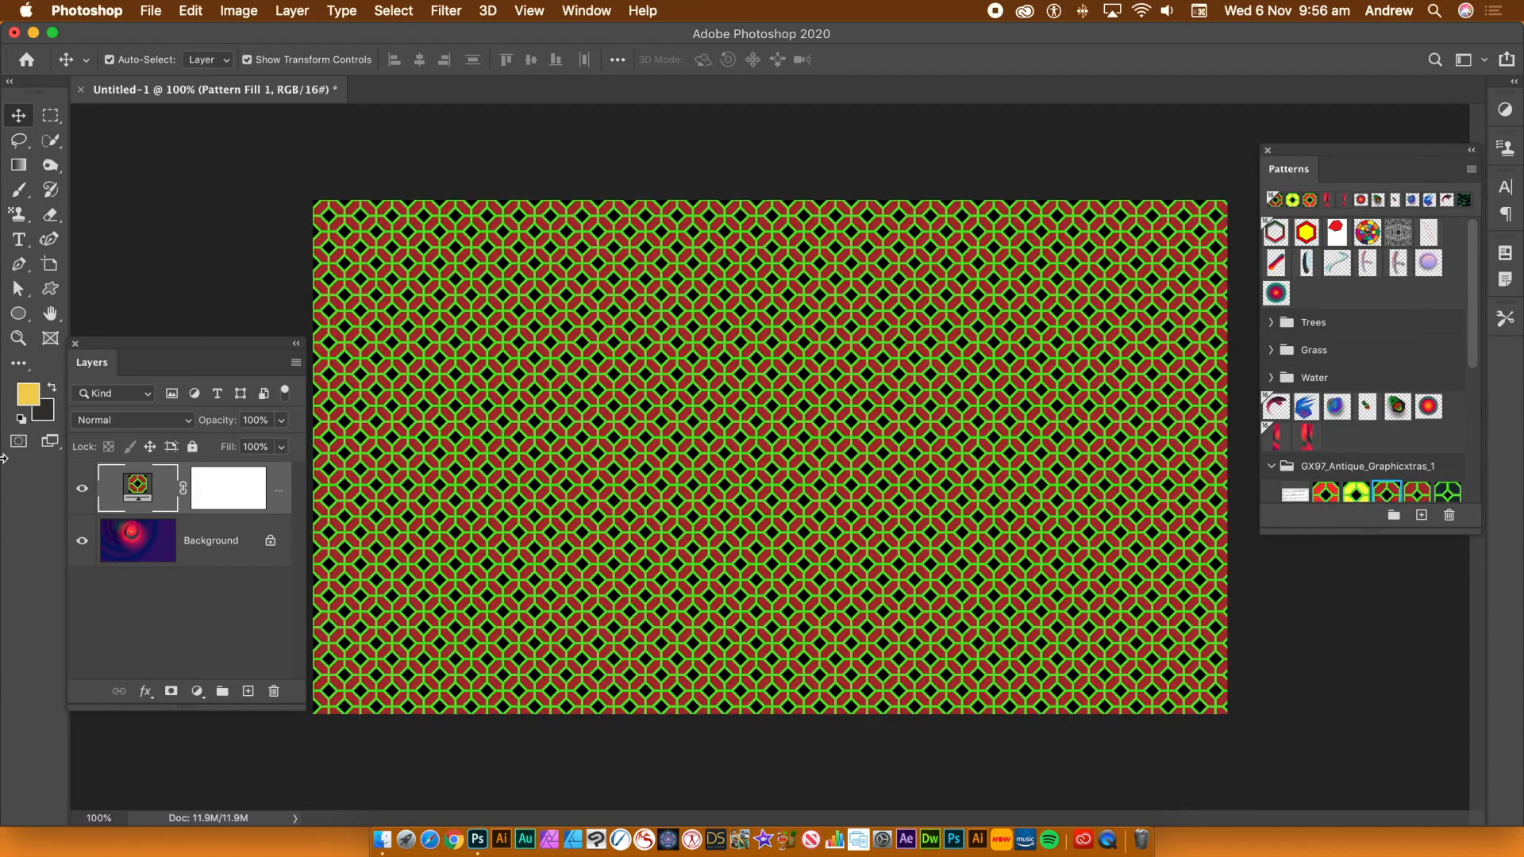
{"action": "left_click", "coordinate": [1270, 466]}
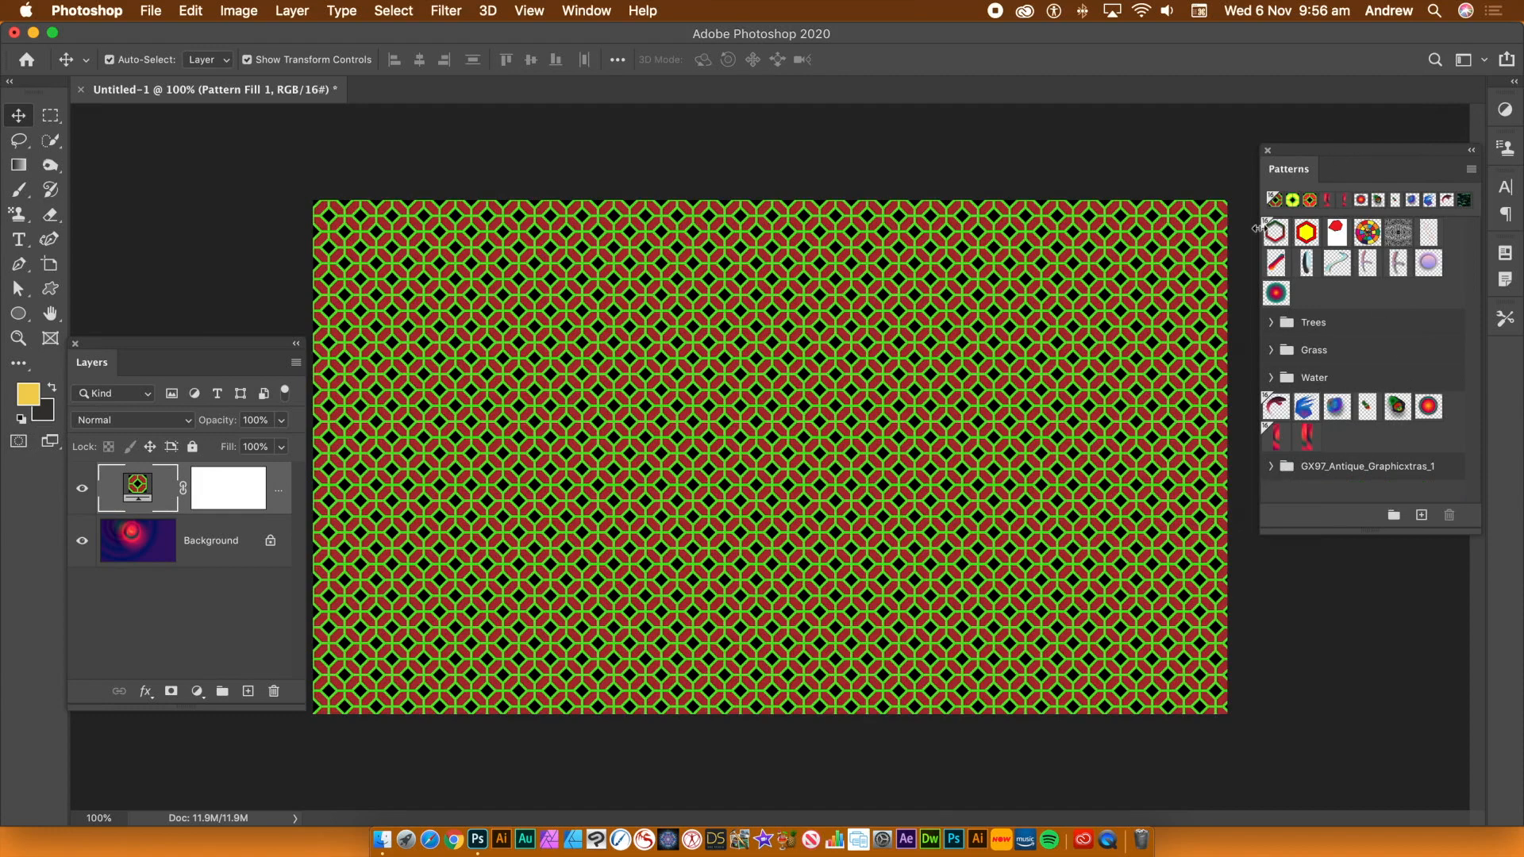
Step: Reapply several recently used patterns to the fill layer, ending with the green and red octagon pattern
{"action": "left_click", "coordinate": [1307, 200]}
{"action": "left_click", "coordinate": [1342, 200]}
{"action": "left_click", "coordinate": [1361, 200]}
{"action": "left_click", "coordinate": [1381, 200]}
{"action": "left_click", "coordinate": [1307, 200]}
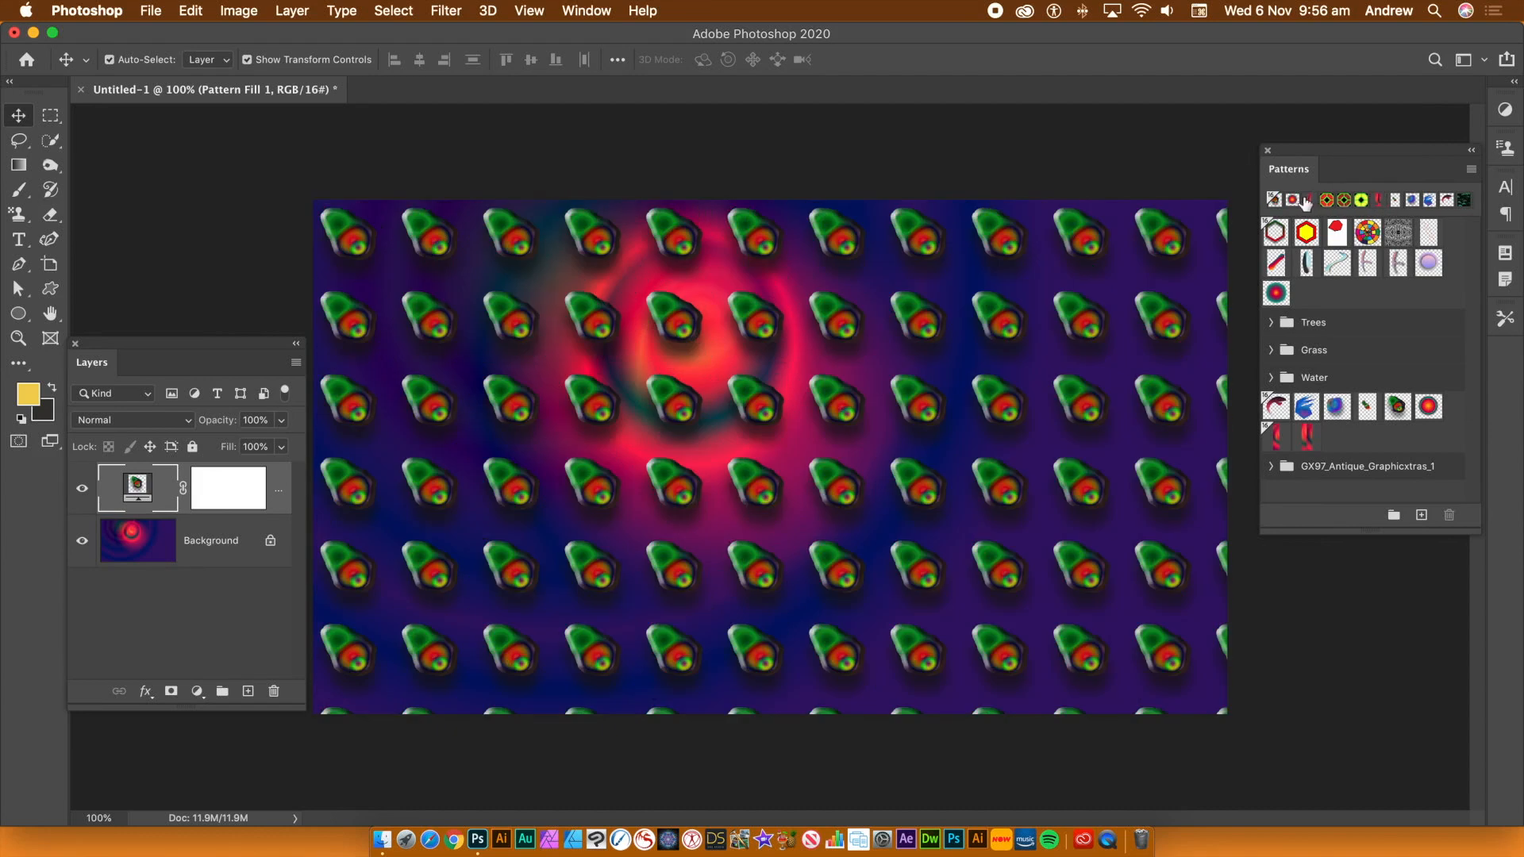
{"action": "left_click", "coordinate": [1443, 200]}
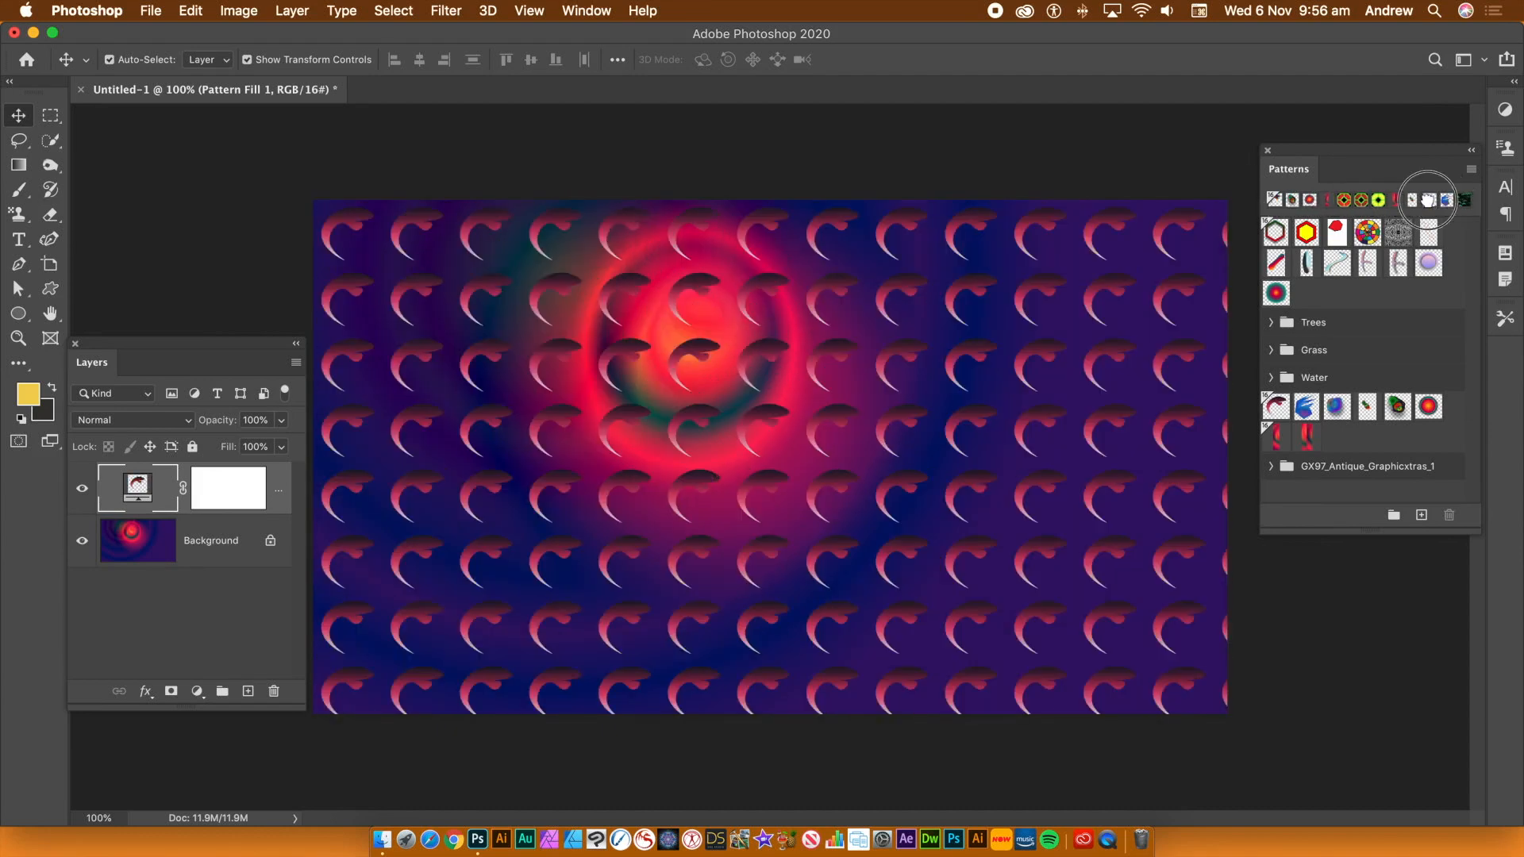
{"action": "left_click", "coordinate": [1429, 200]}
{"action": "left_click", "coordinate": [1407, 200]}
{"action": "left_click", "coordinate": [1389, 203]}
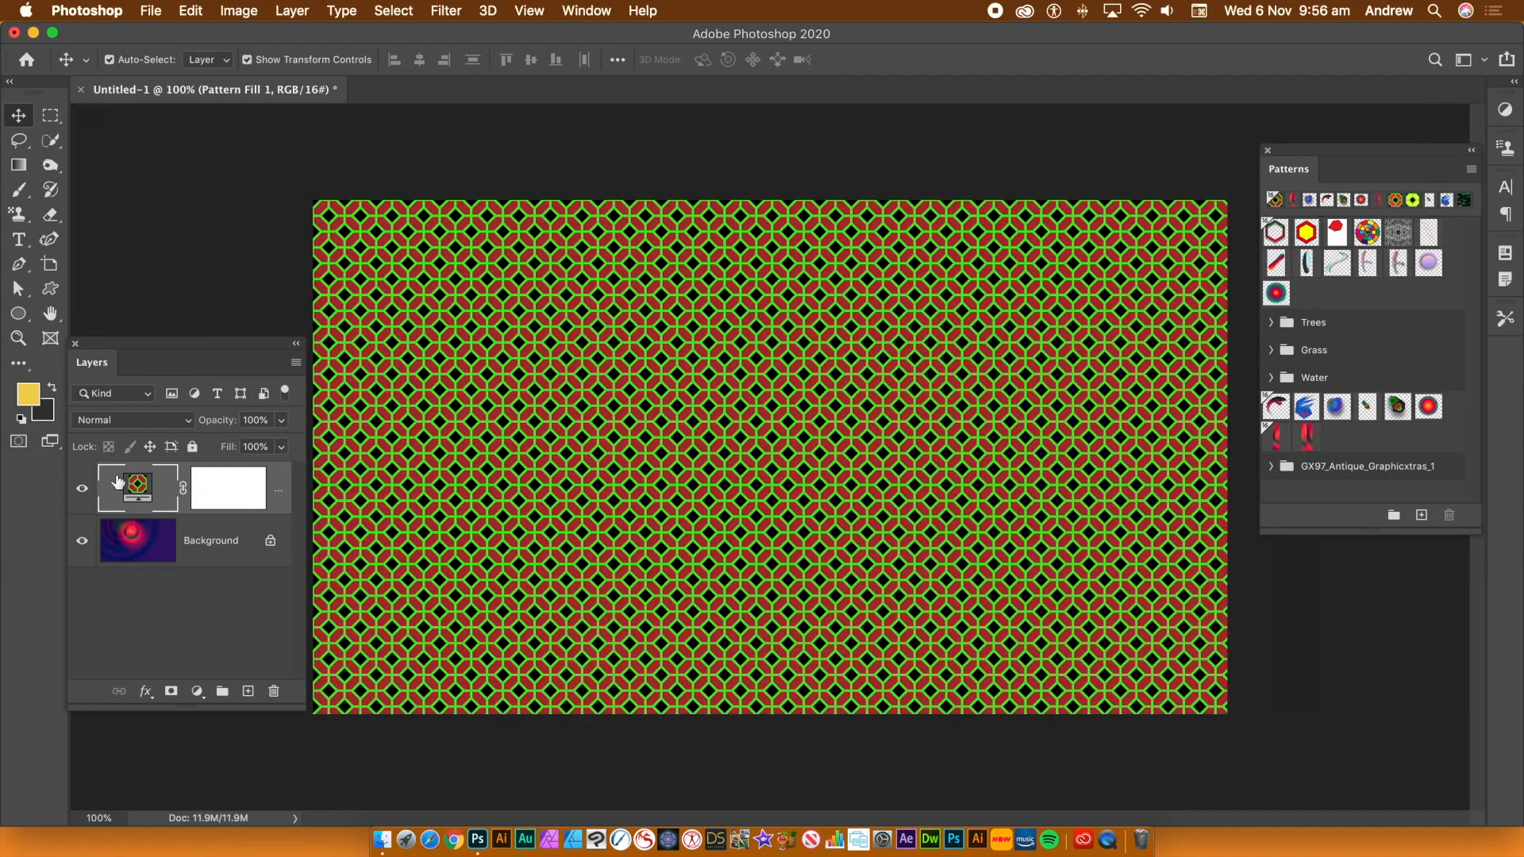
Step: Check the Show Recents option and apply the recently used red crescent pattern to the fill layer
{"action": "left_click", "coordinate": [1472, 170]}
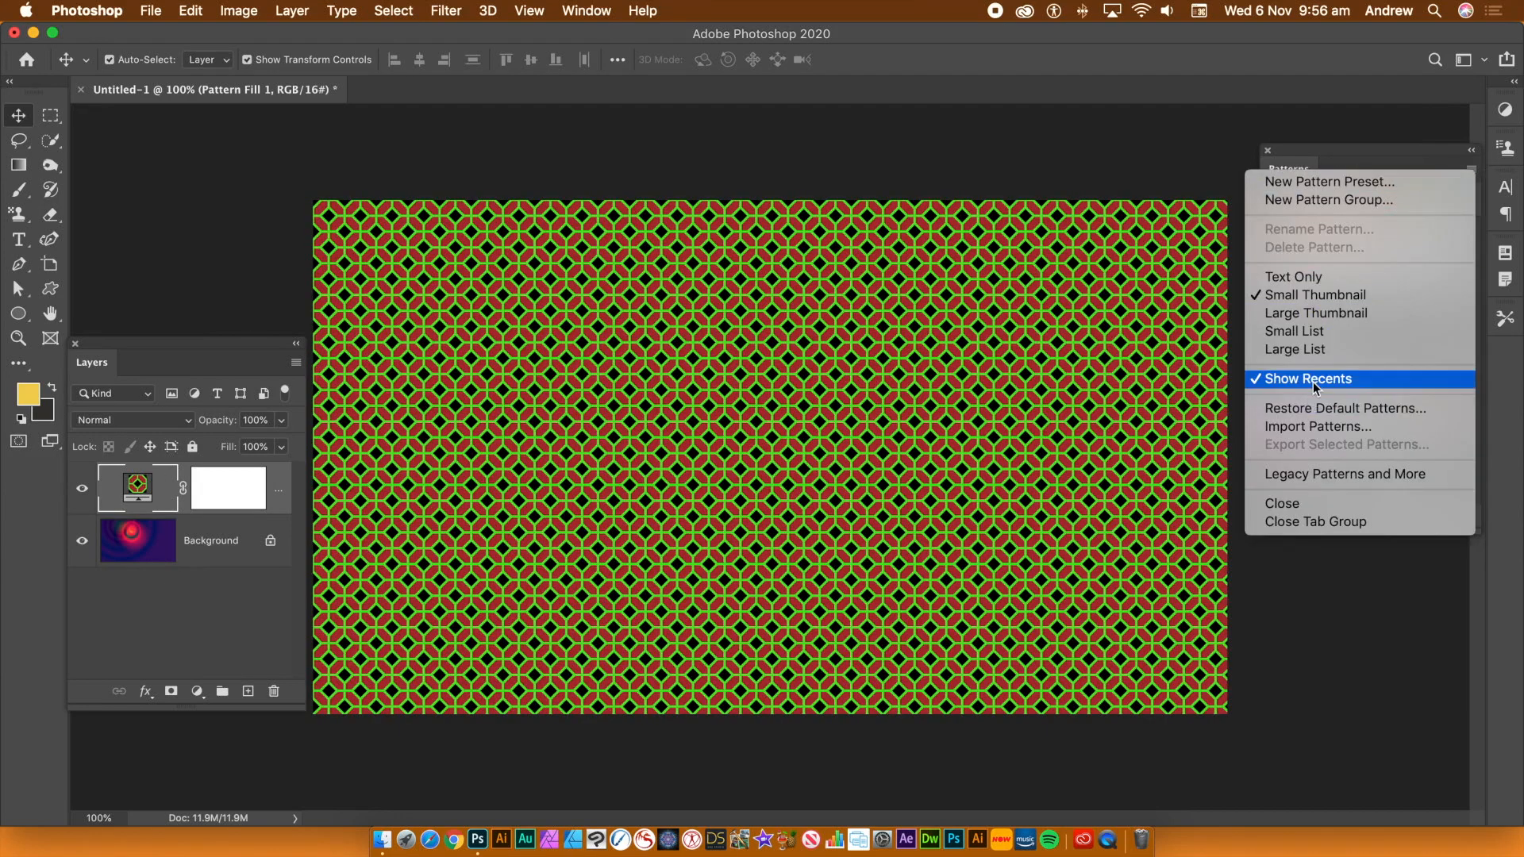
{"action": "left_click", "coordinate": [1331, 151]}
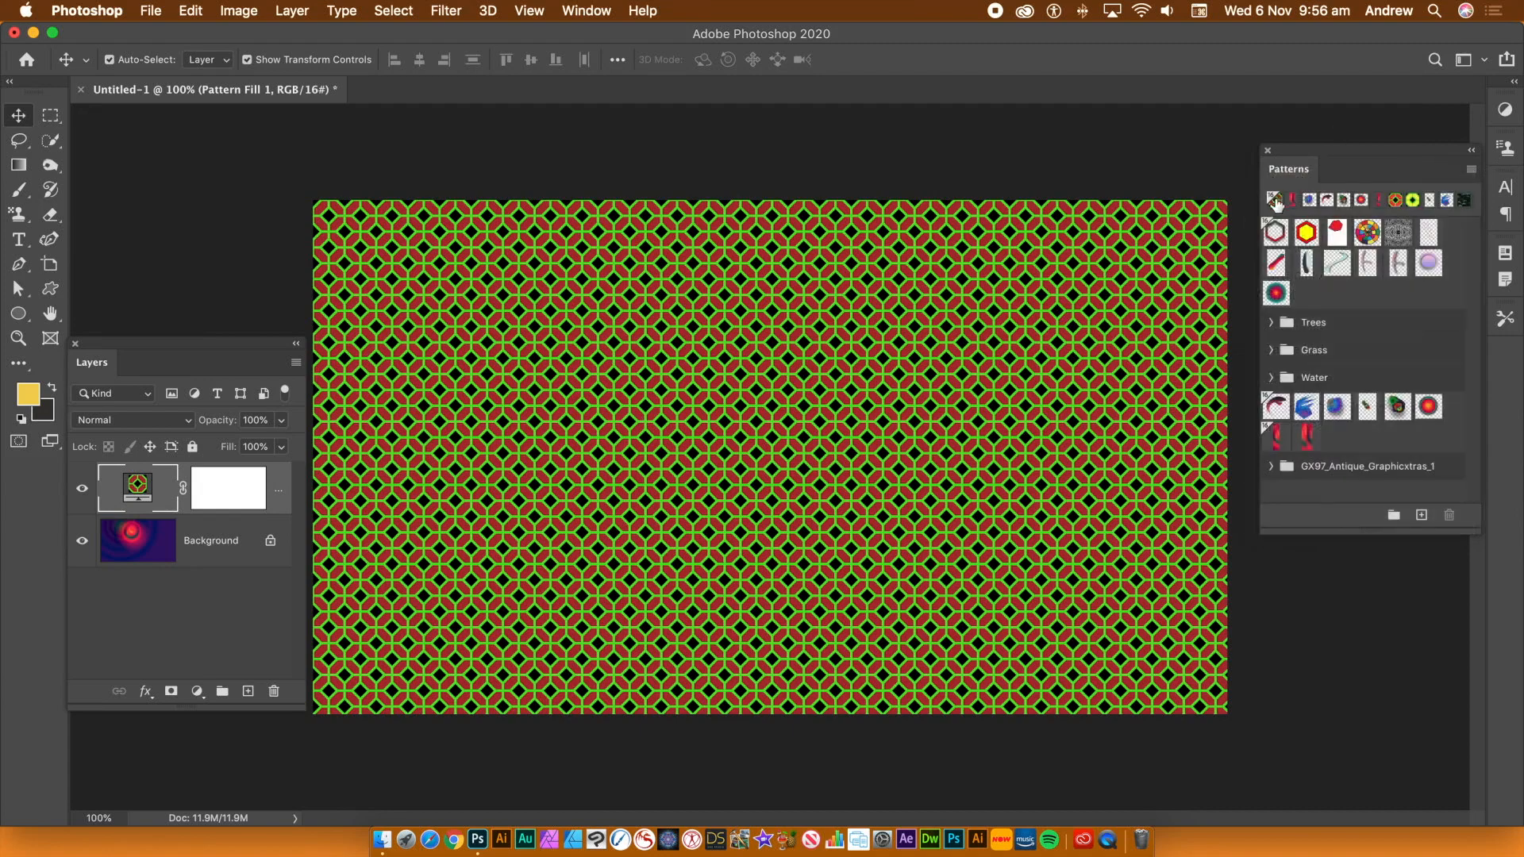
{"action": "left_click", "coordinate": [1326, 201]}
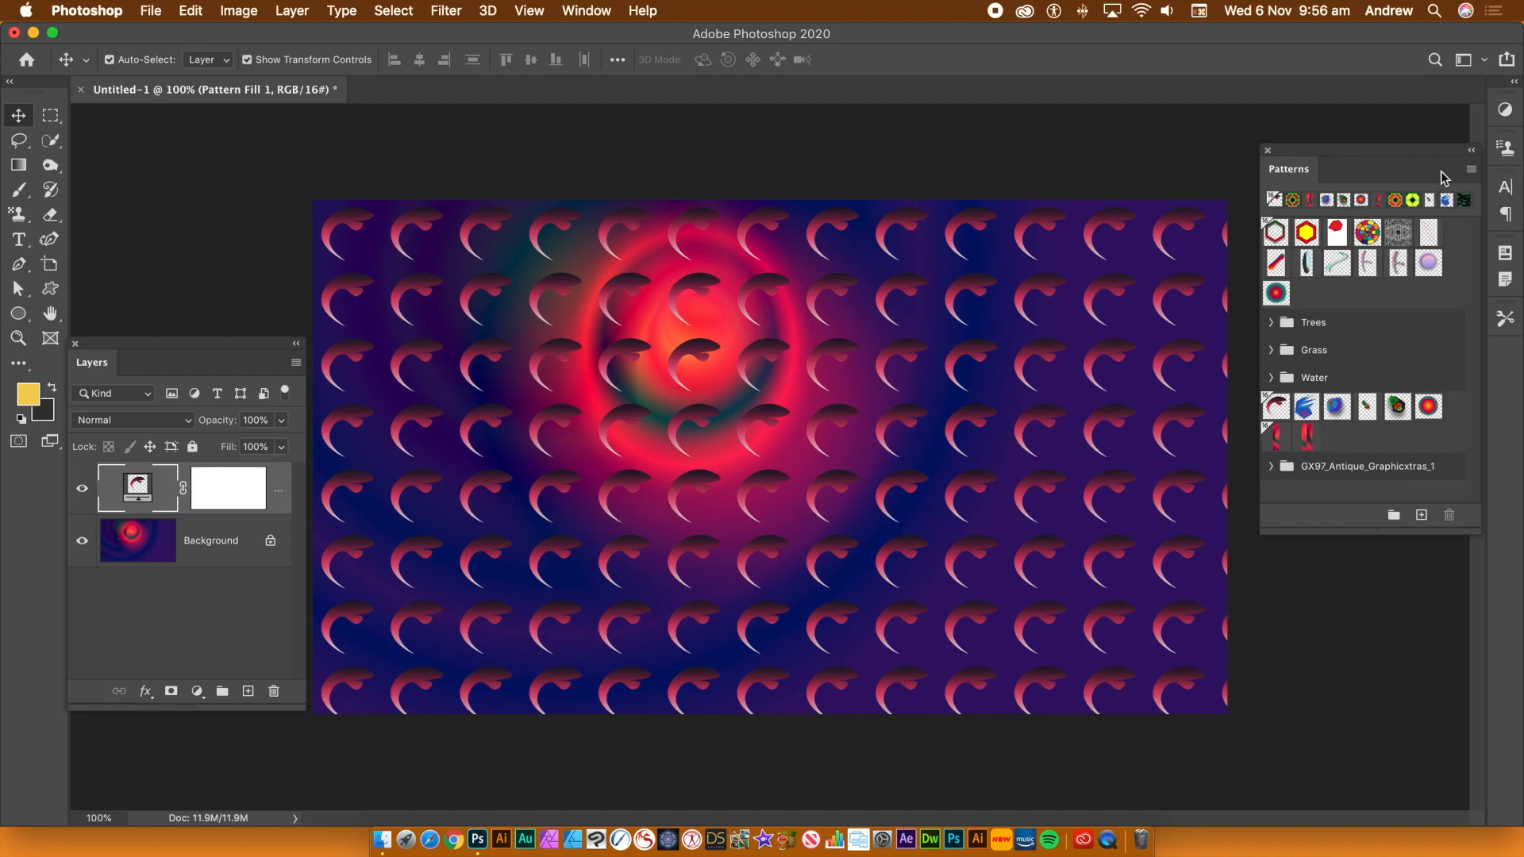
Step: Create a new pattern group named Patterns1
{"action": "left_click", "coordinate": [1471, 172]}
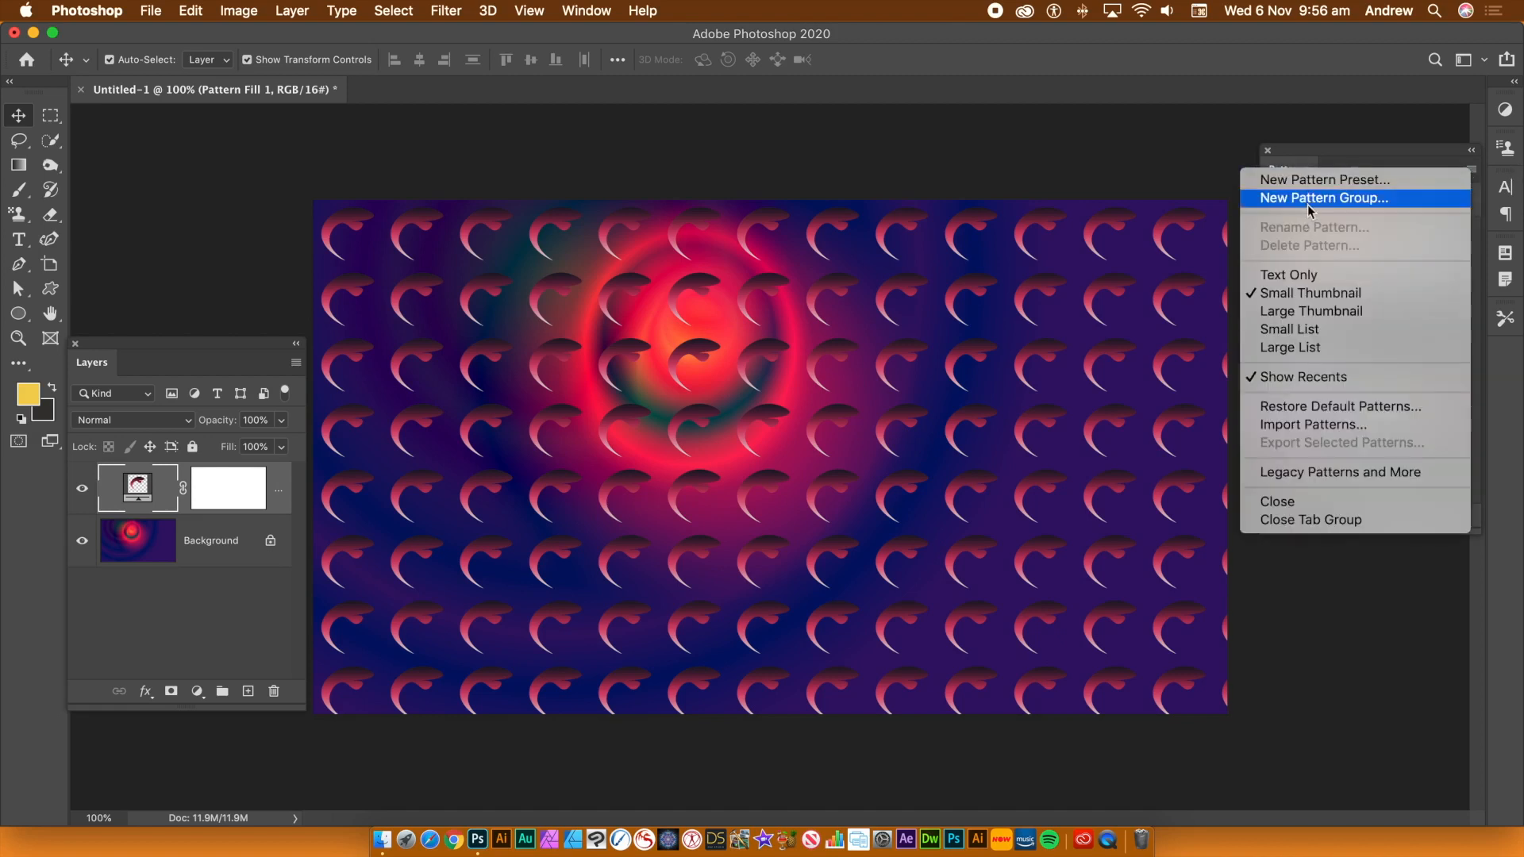
{"action": "left_click", "coordinate": [1317, 154]}
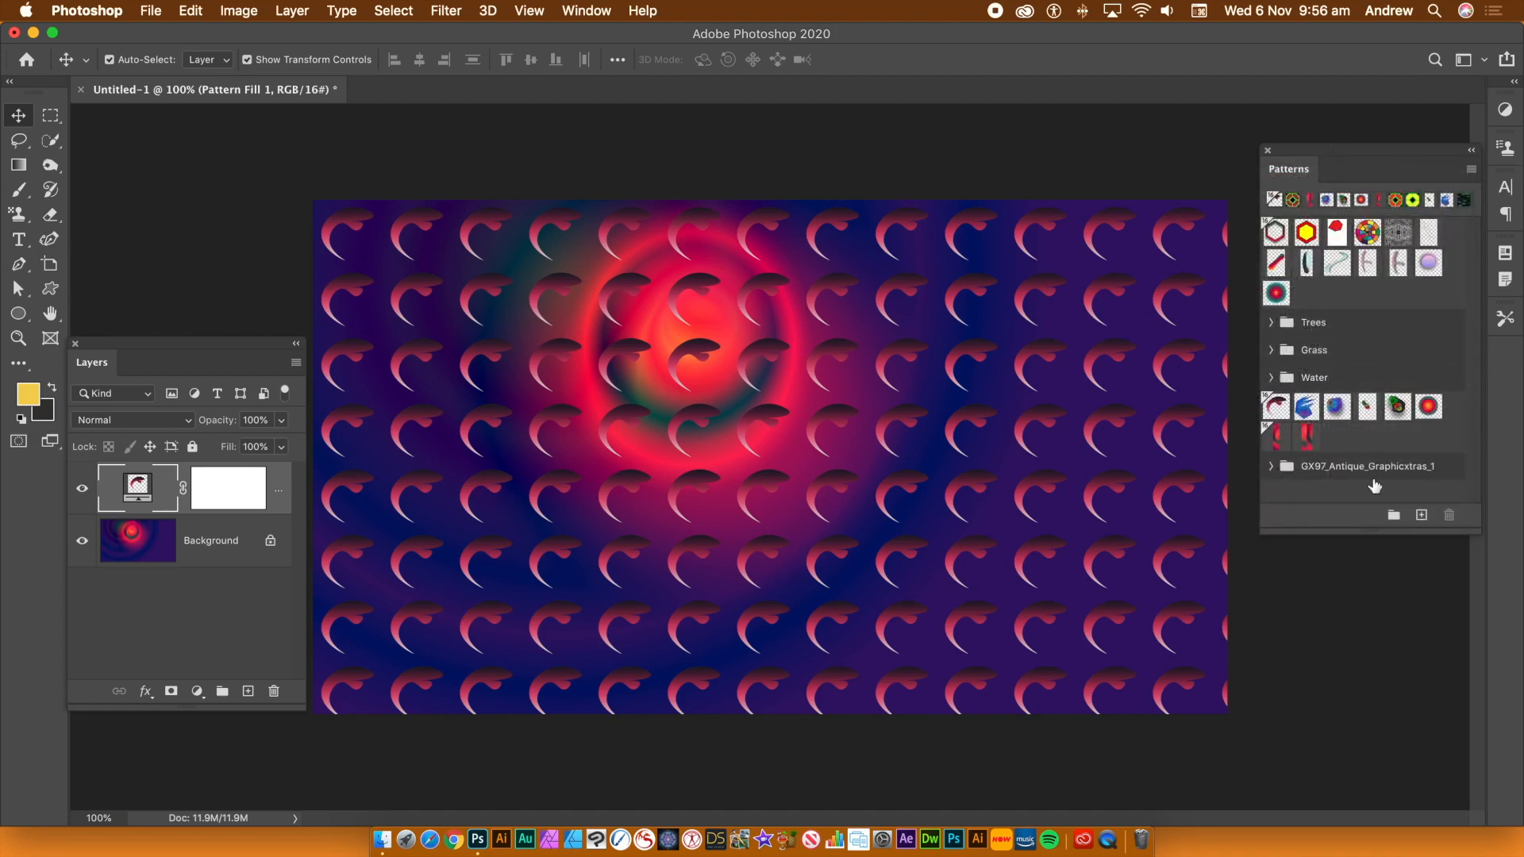
{"action": "left_click", "coordinate": [1470, 173]}
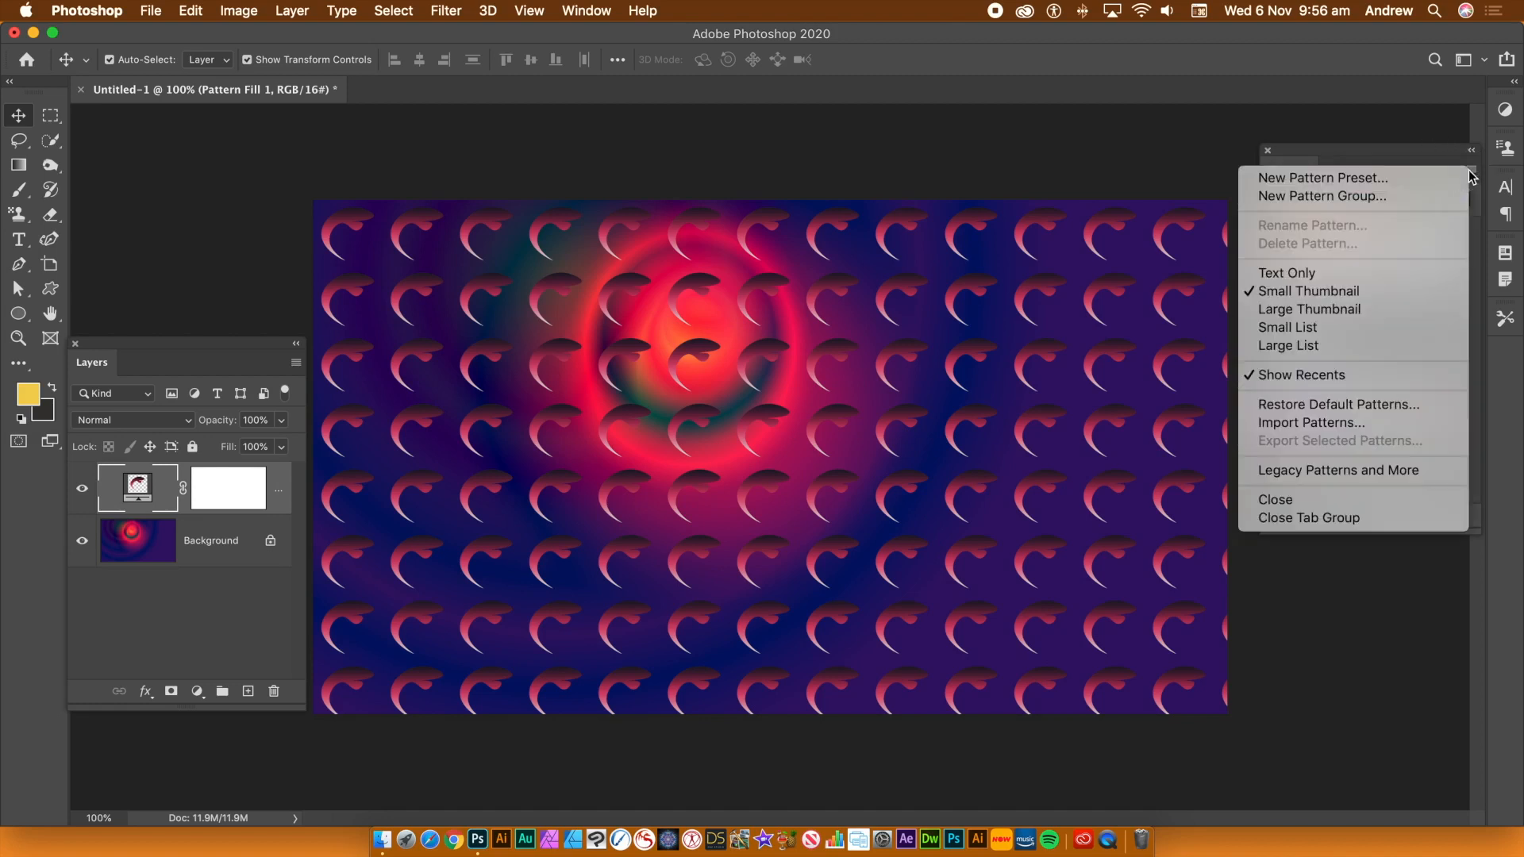
{"action": "left_click", "coordinate": [1333, 198]}
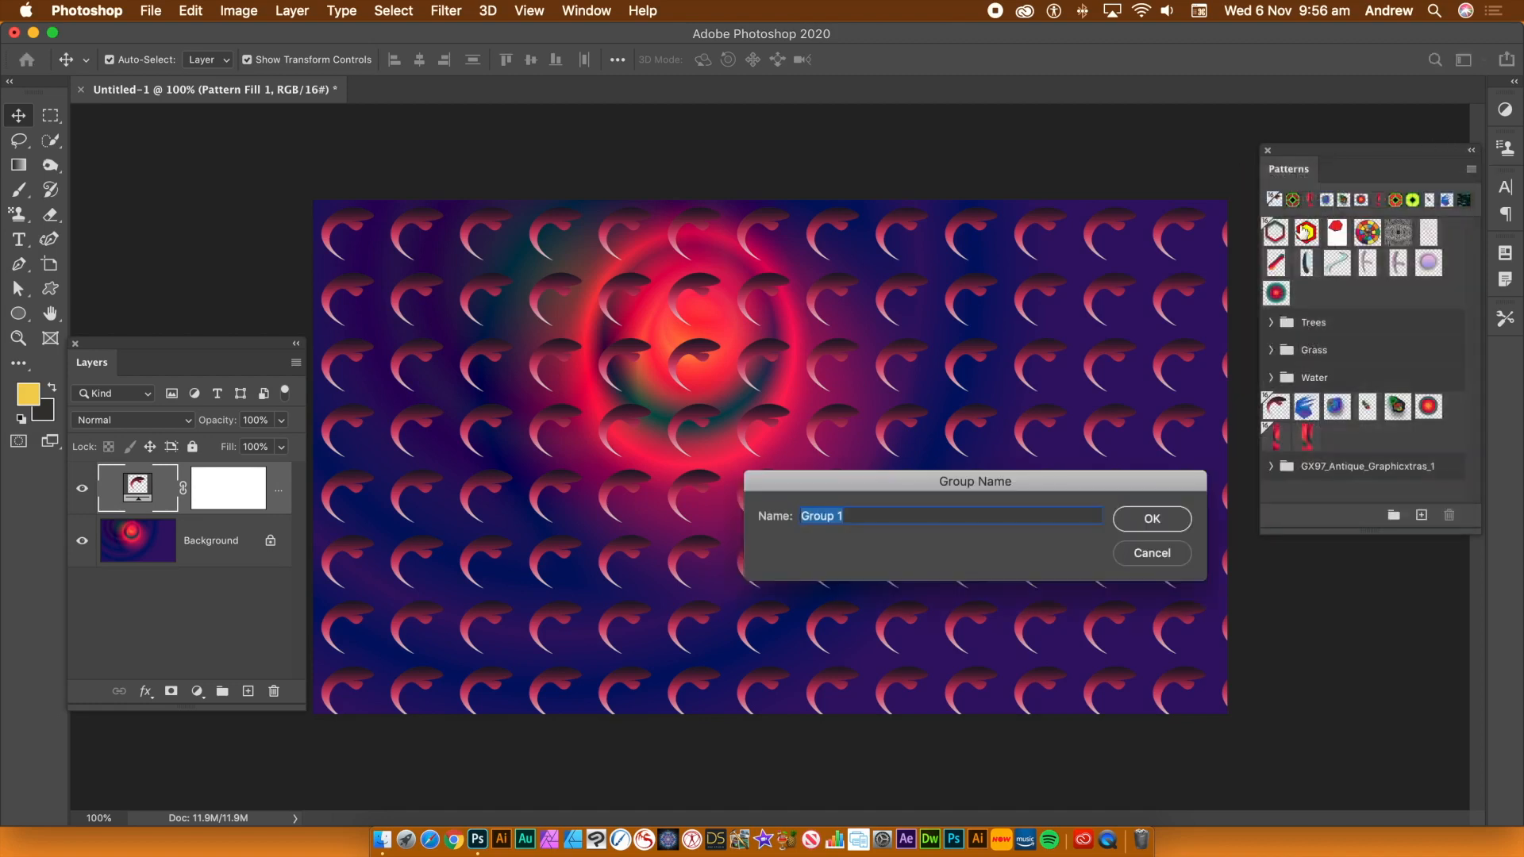
{"action": "type", "text": "Patter"}
{"action": "left_click", "coordinate": [1163, 518]}
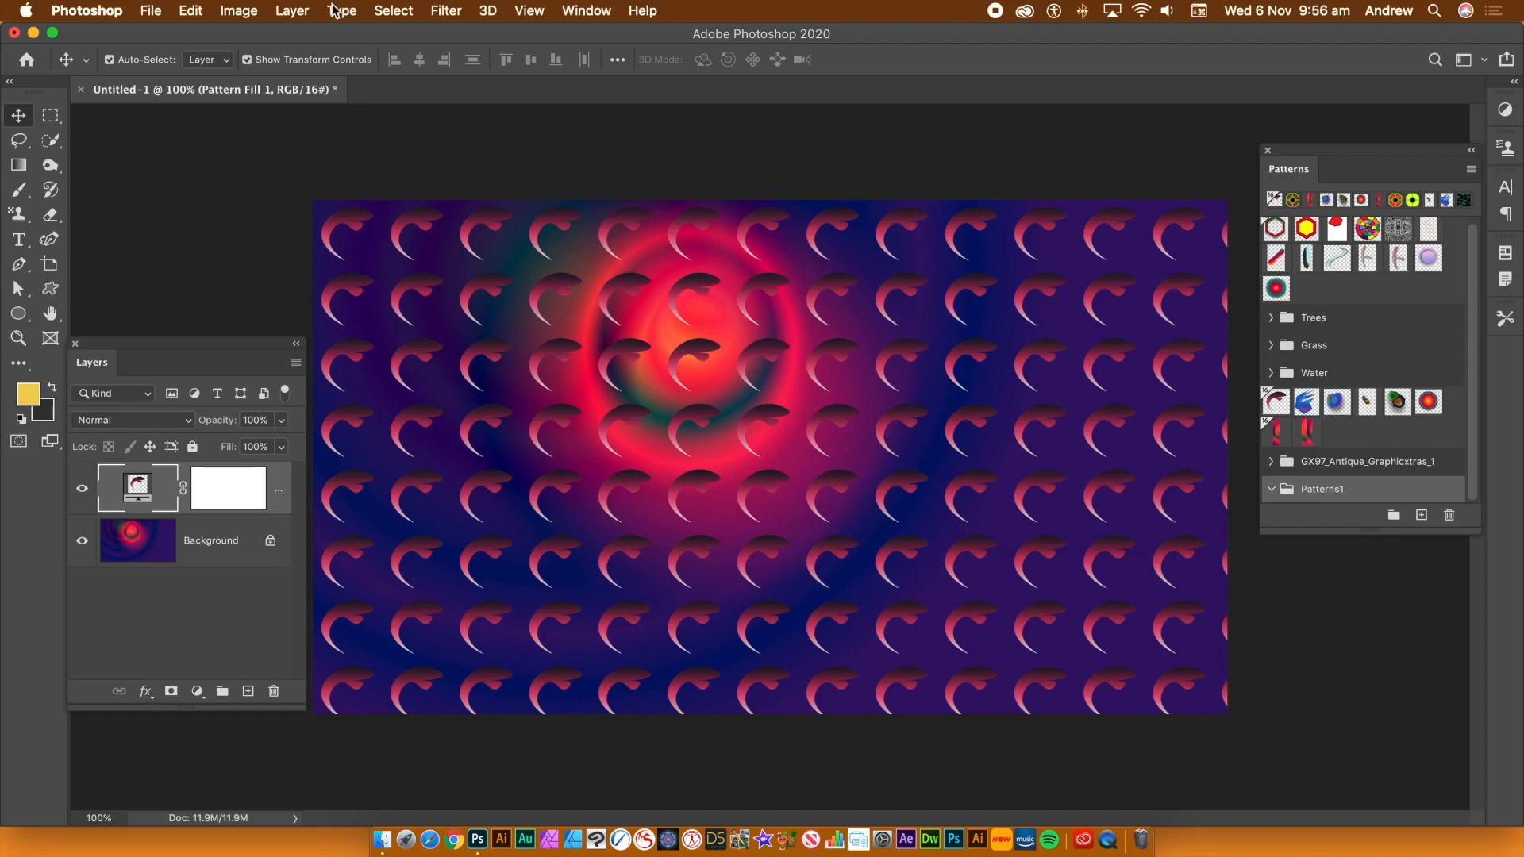
Step: Flatten the image so the crescent pattern fill merges into the background
{"action": "left_click", "coordinate": [291, 11]}
{"action": "left_click", "coordinate": [317, 750]}
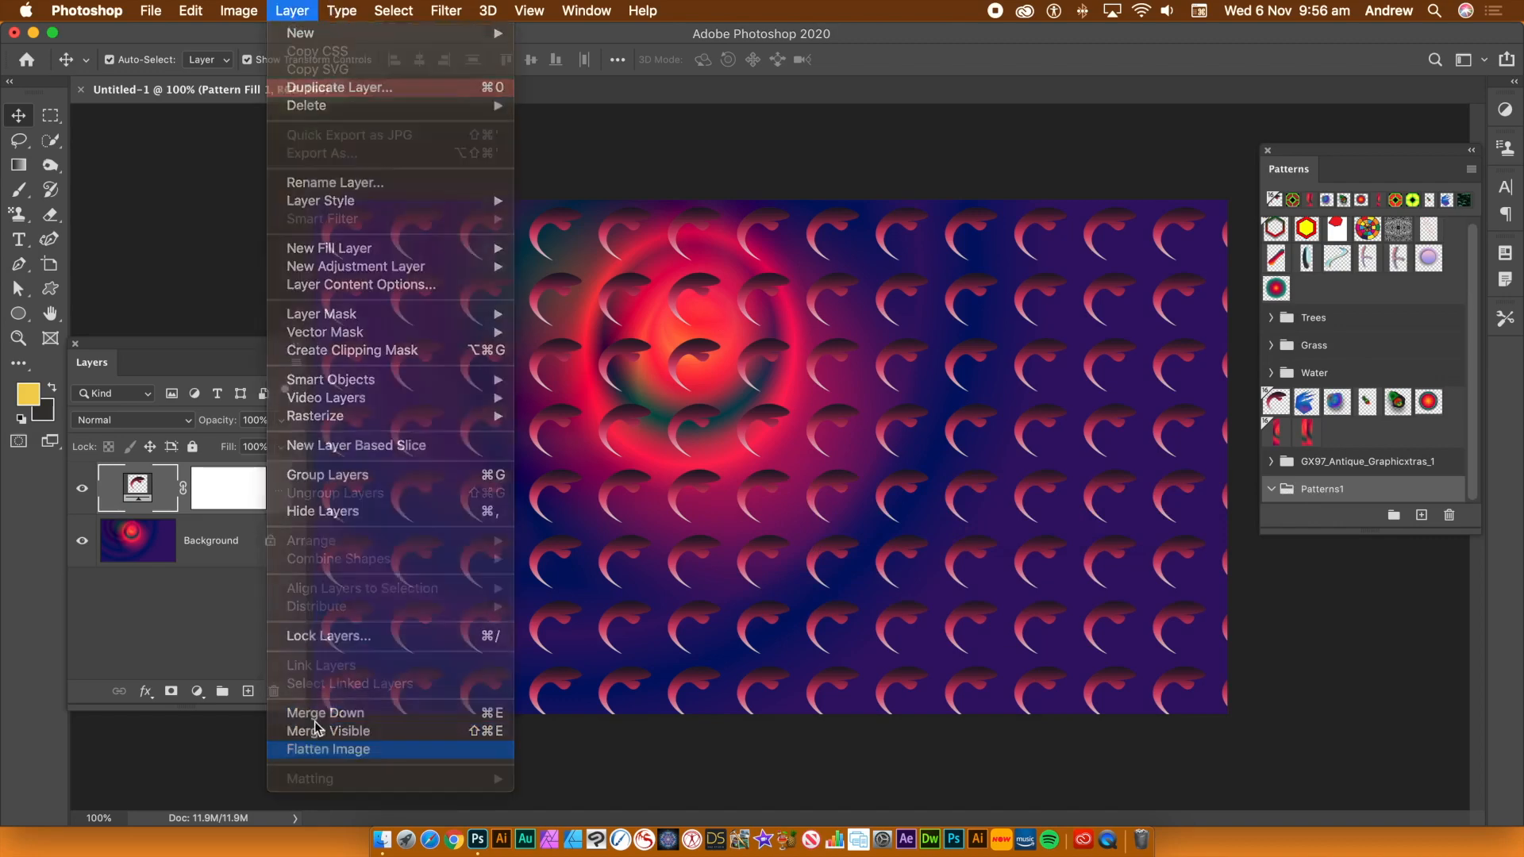
Step: Marquee-select the square area around the glowing red circle and save it as a new pattern named "not seamless" in the Patterns1 group
{"action": "left_click", "coordinate": [50, 115]}
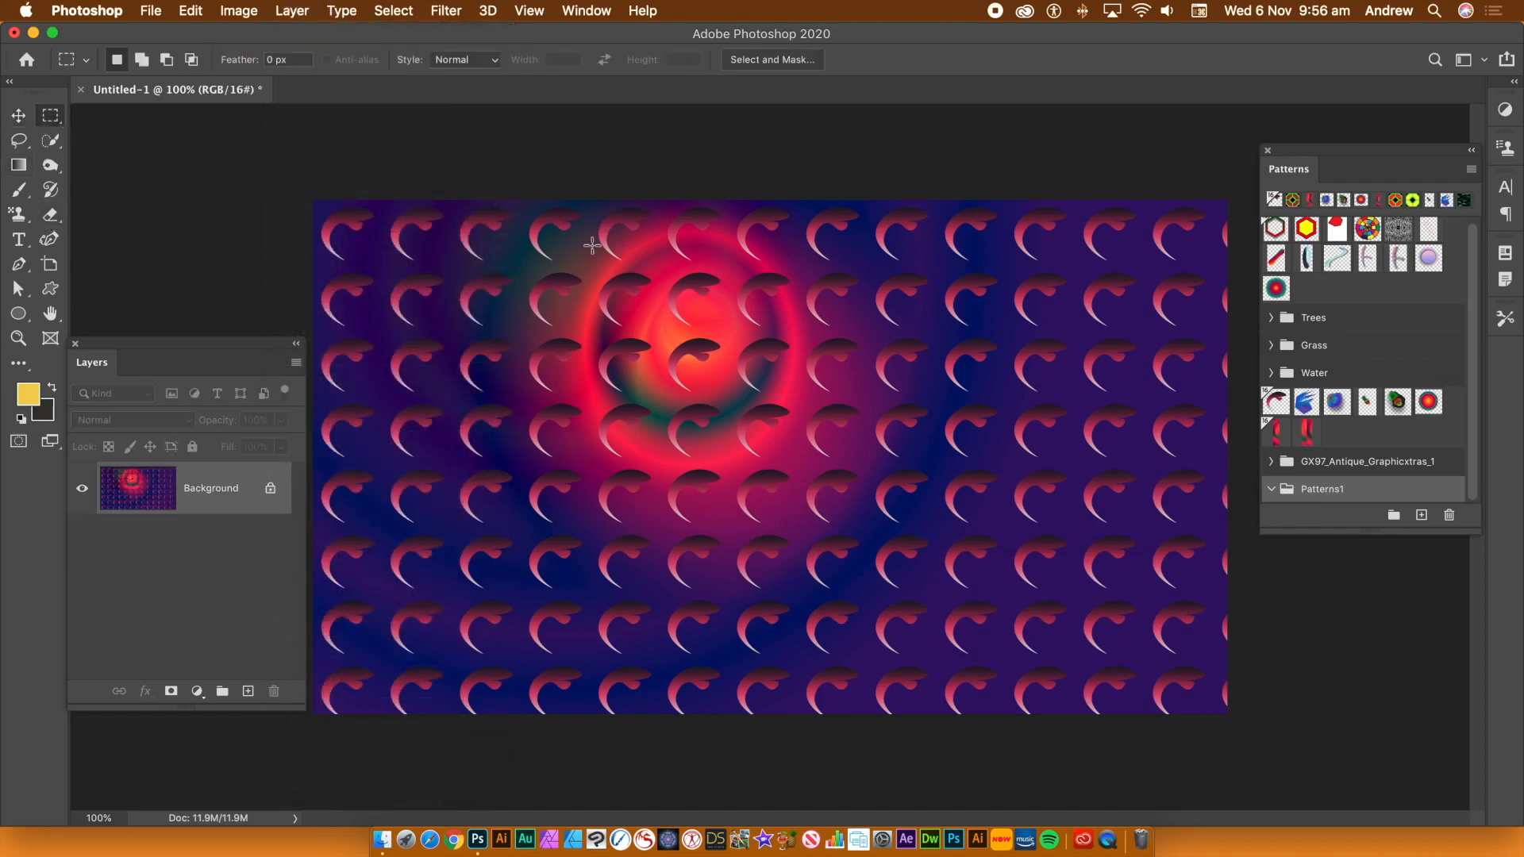
{"action": "left_click_drag", "start_coordinate": [589, 258], "coordinate": [802, 462]}
{"action": "left_click", "coordinate": [1473, 173]}
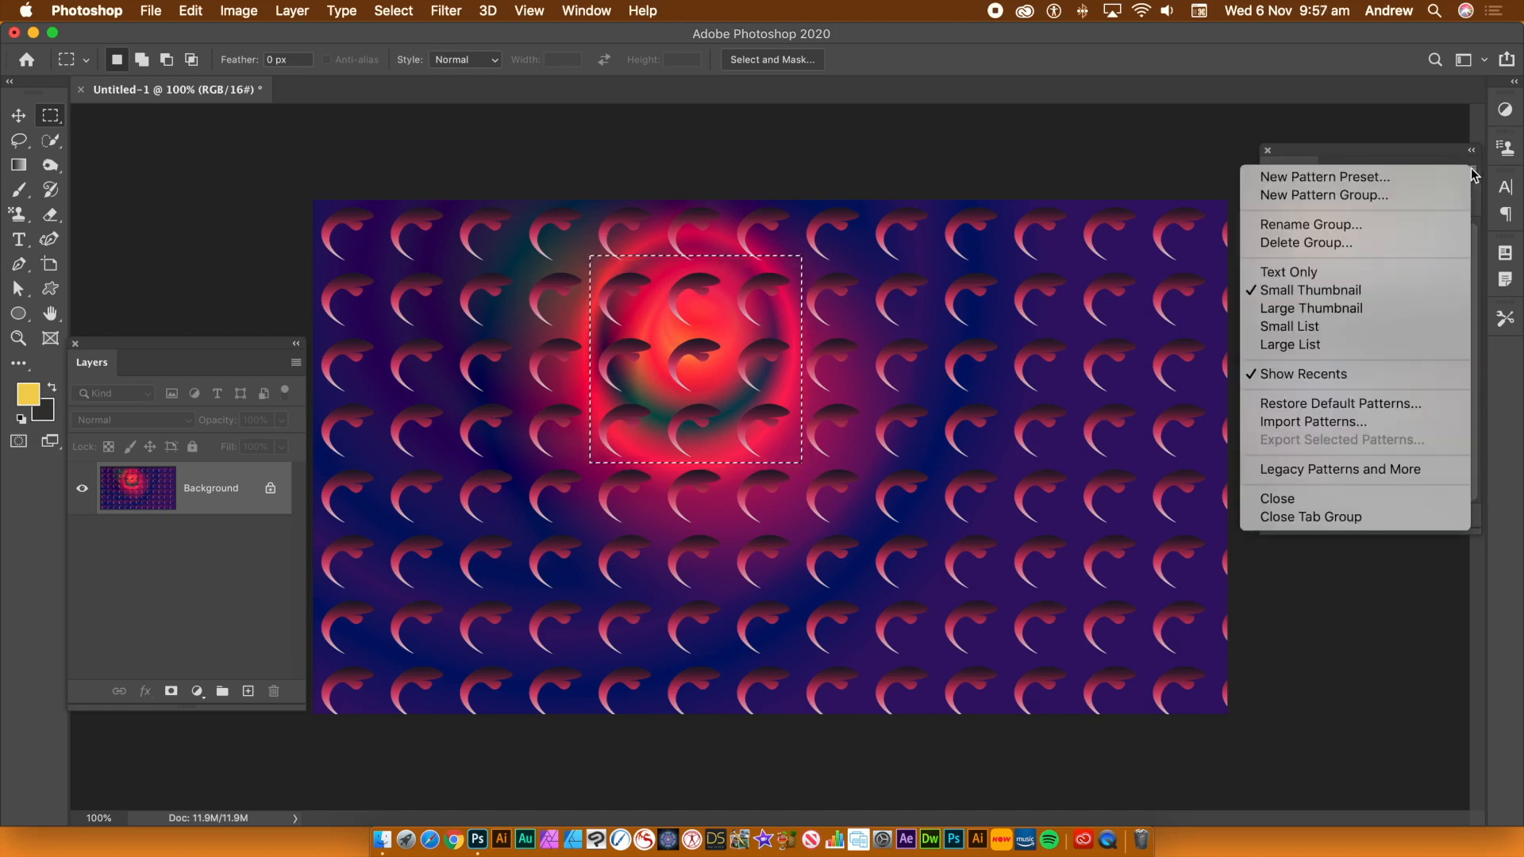
{"action": "left_click", "coordinate": [1384, 177]}
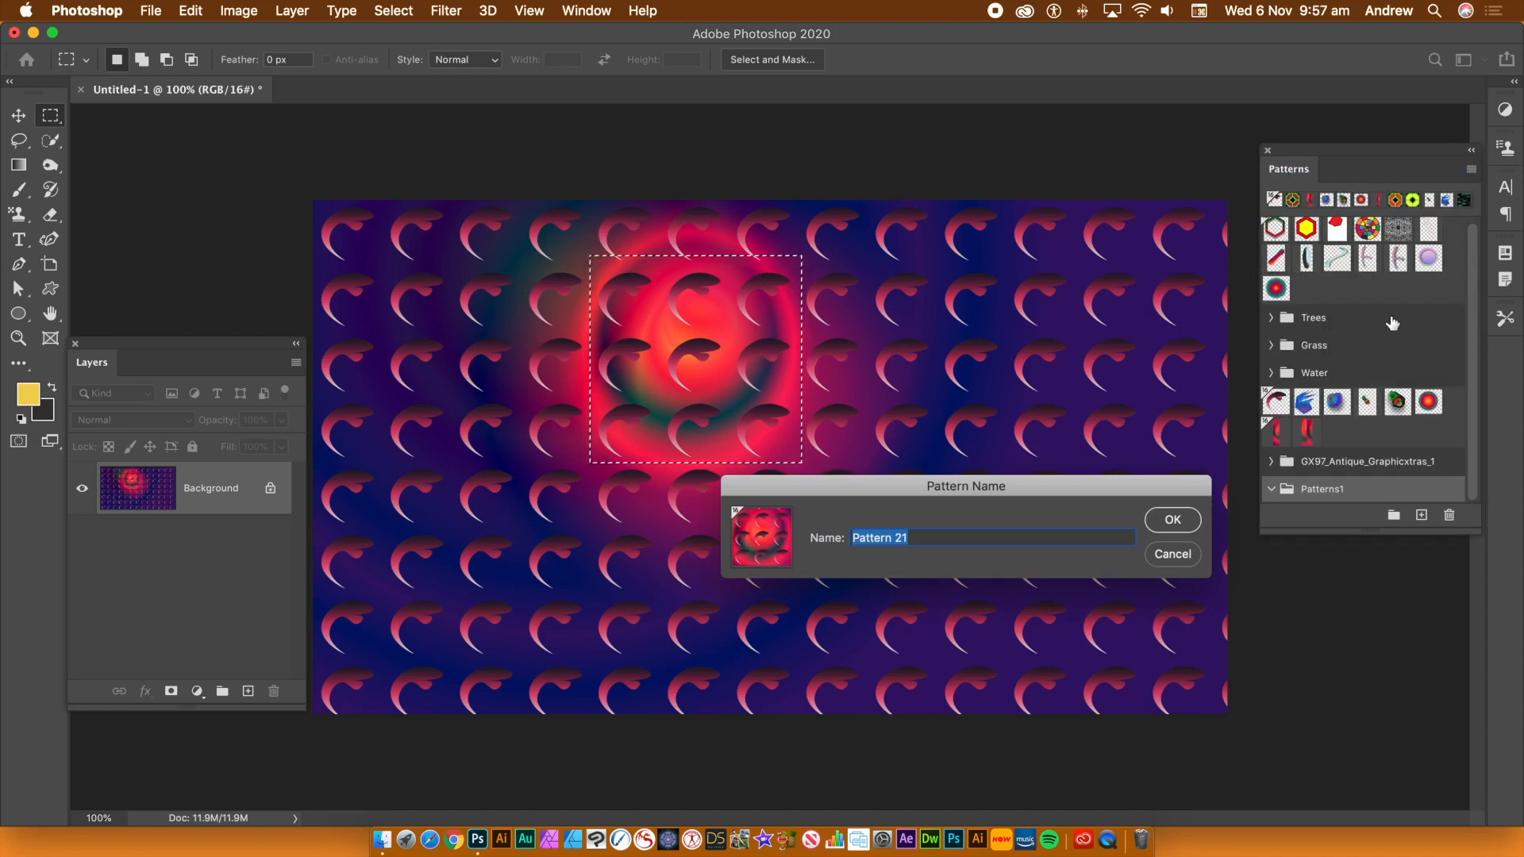
{"action": "type", "text": "not seamless"}
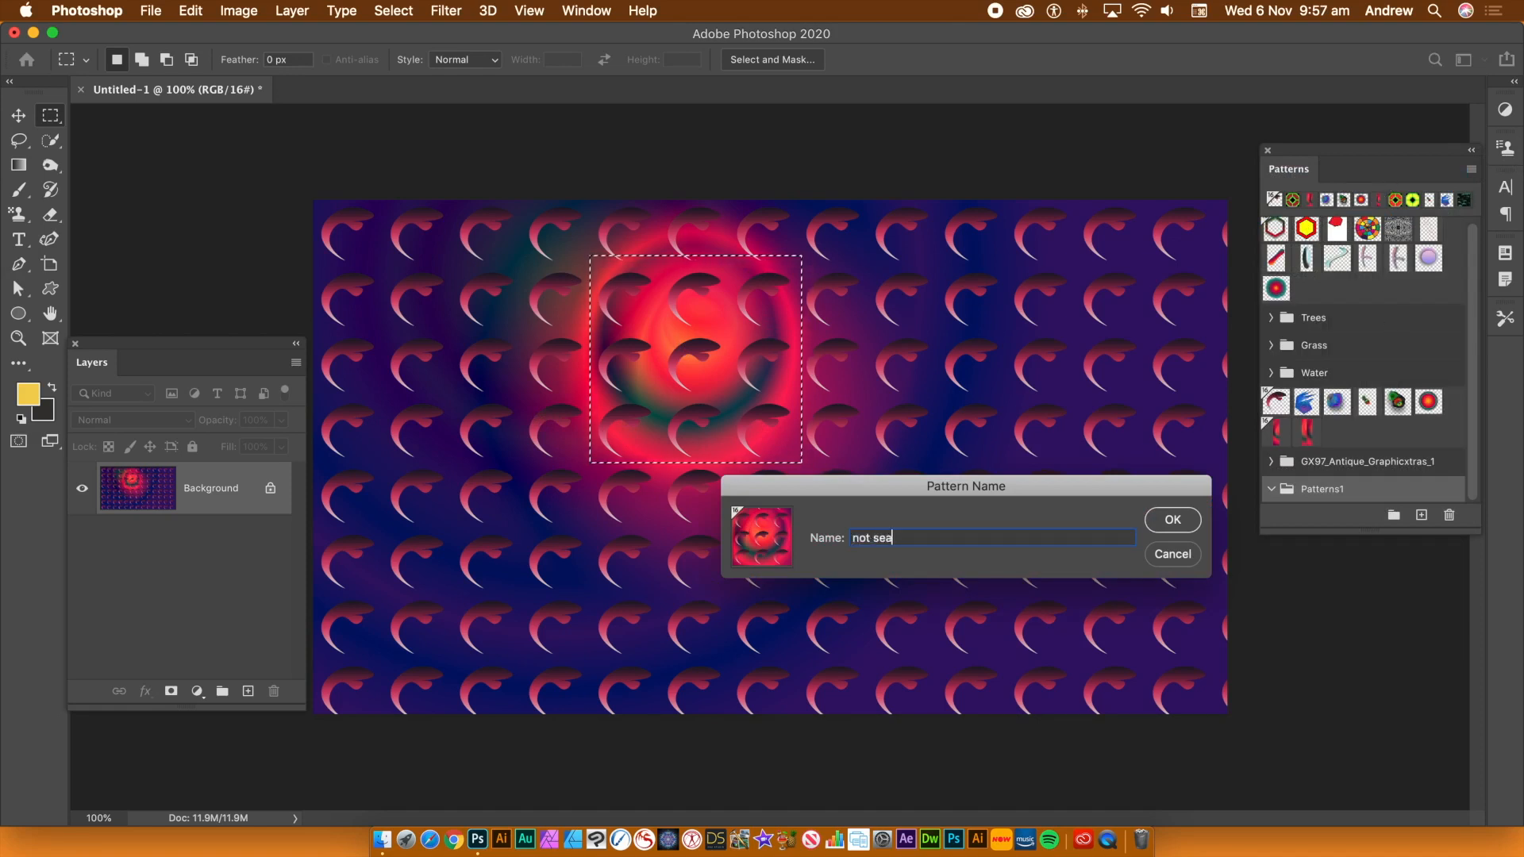
{"action": "left_click", "coordinate": [1175, 523]}
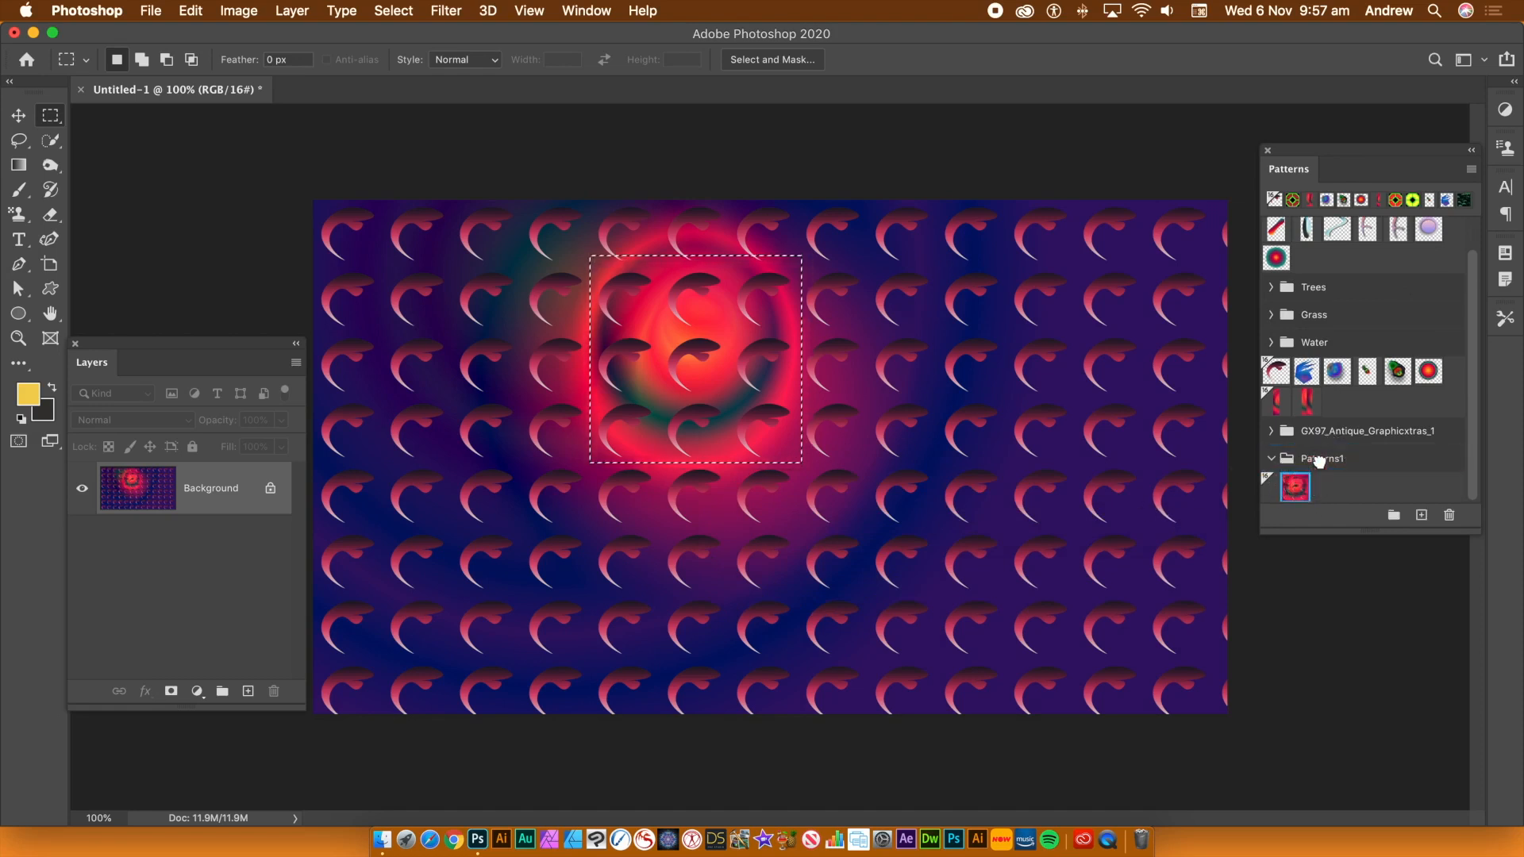
Step: Save the same selection as a new pattern in the GX97_Antique_Graphicxtras_1 group, keeping the default name Pattern 21
{"action": "left_click", "coordinate": [1269, 460]}
{"action": "left_click", "coordinate": [1271, 492]}
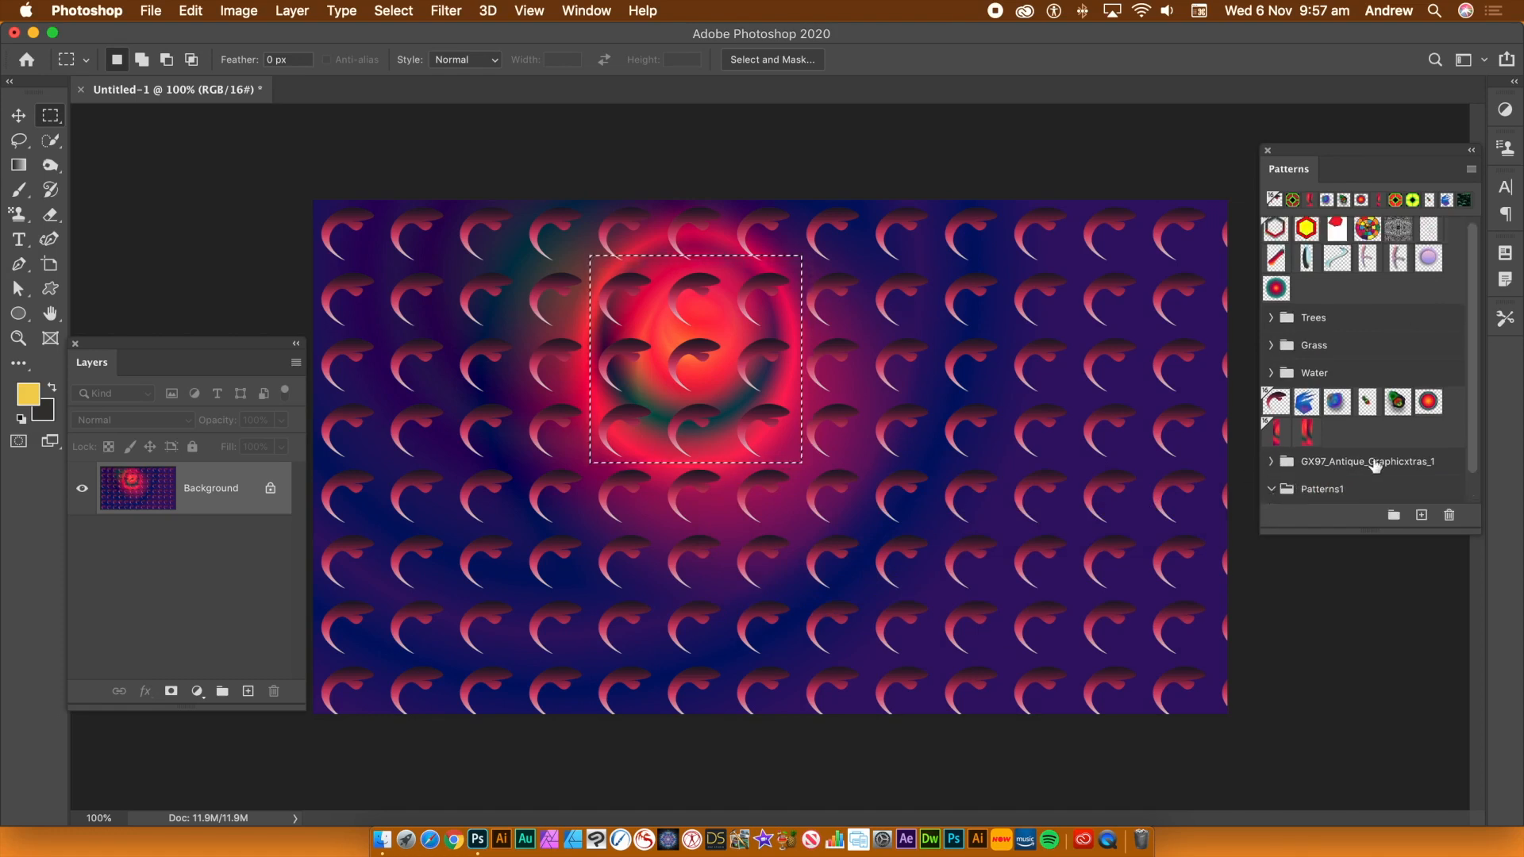
{"action": "scroll", "coordinate": [1475, 413], "scroll_direction": "down", "scroll_amount": 2}
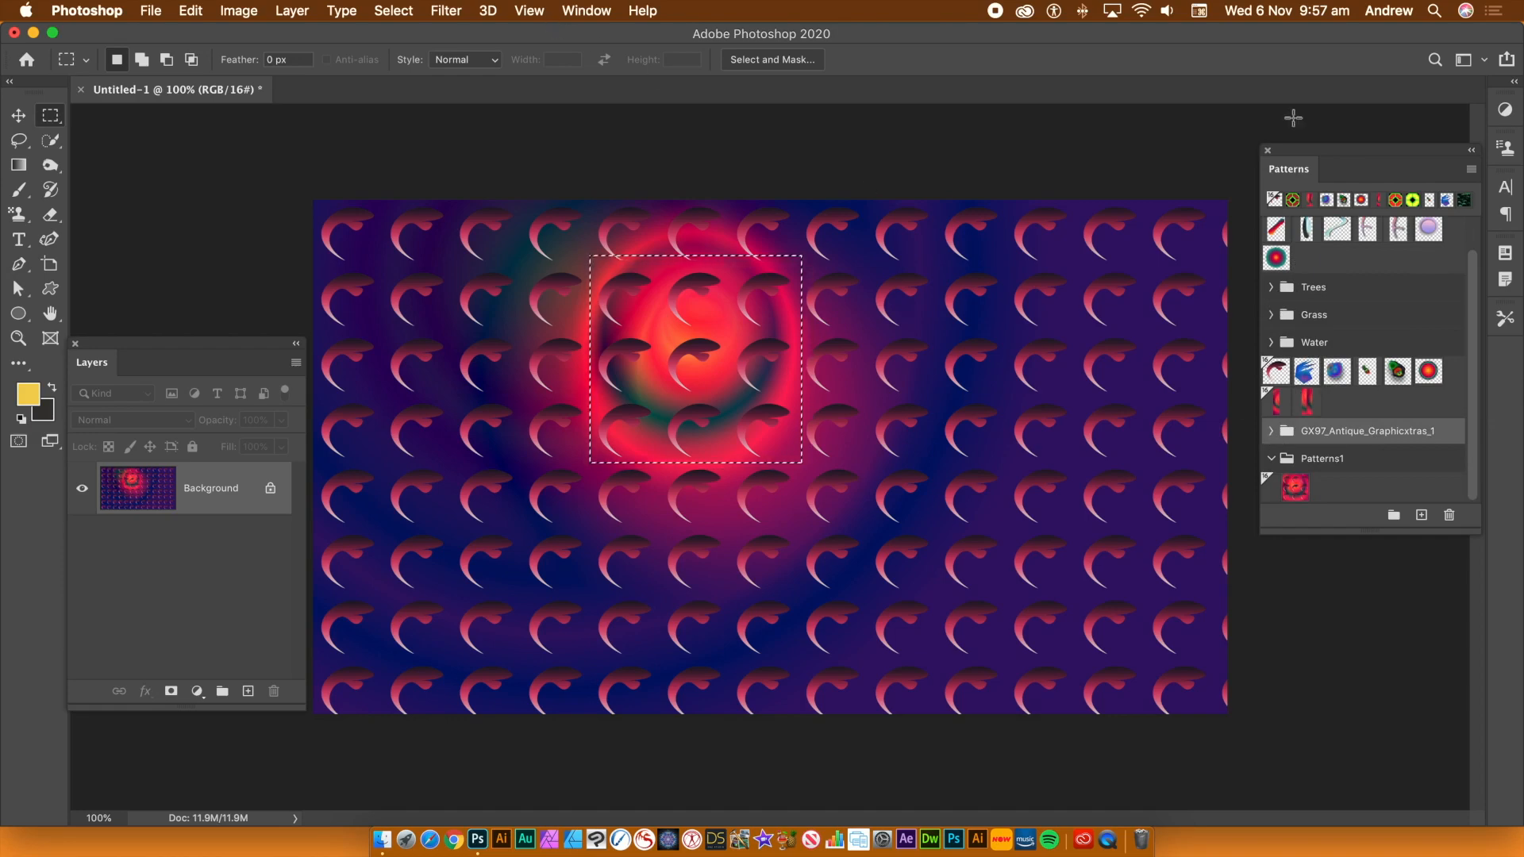
{"action": "left_click", "coordinate": [1471, 168]}
{"action": "left_click", "coordinate": [1343, 183]}
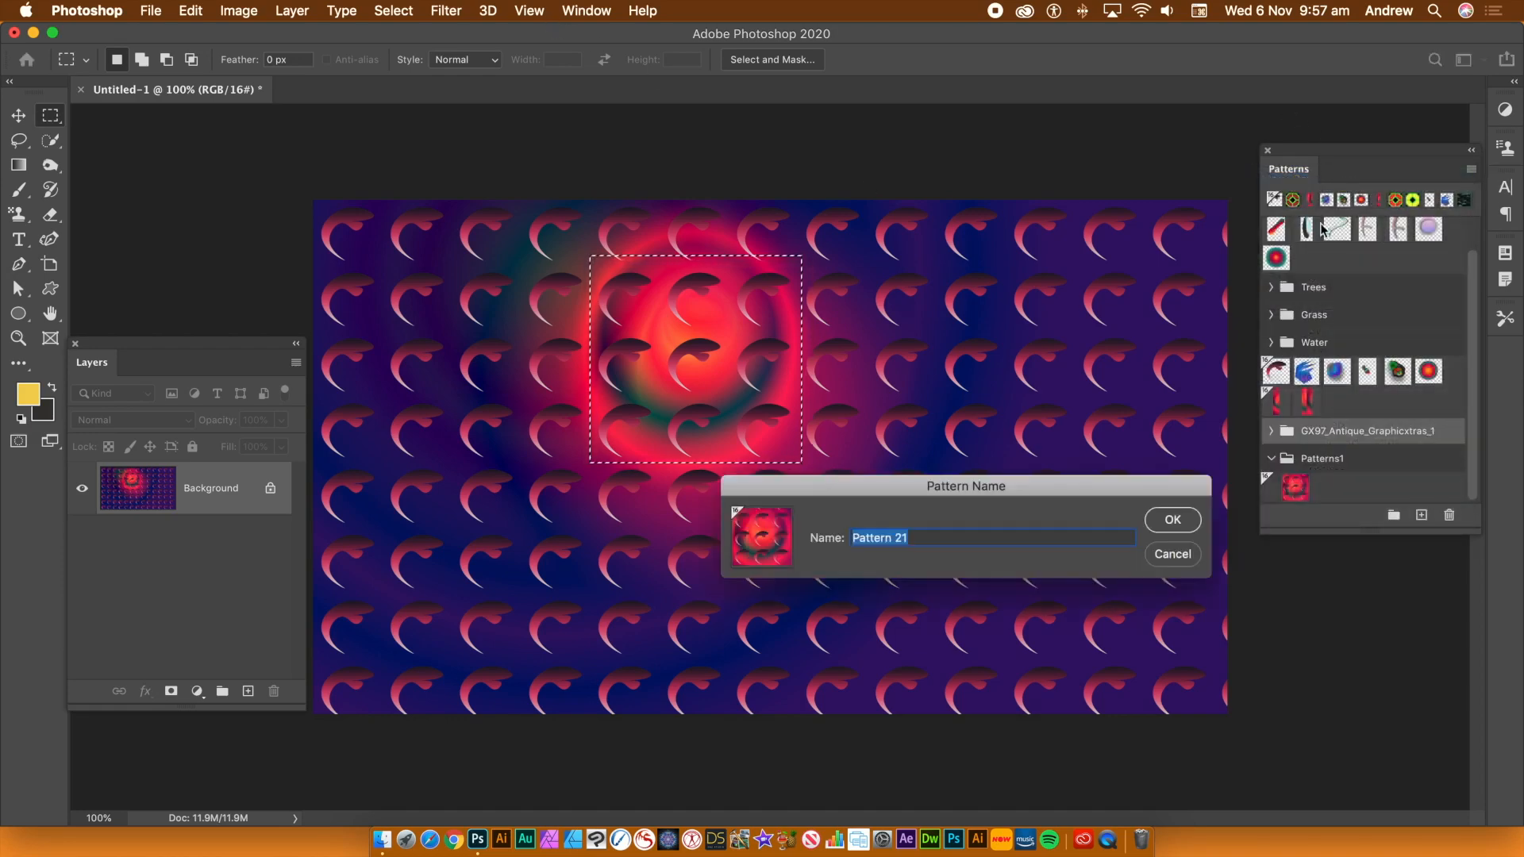
{"action": "left_click", "coordinate": [1172, 520]}
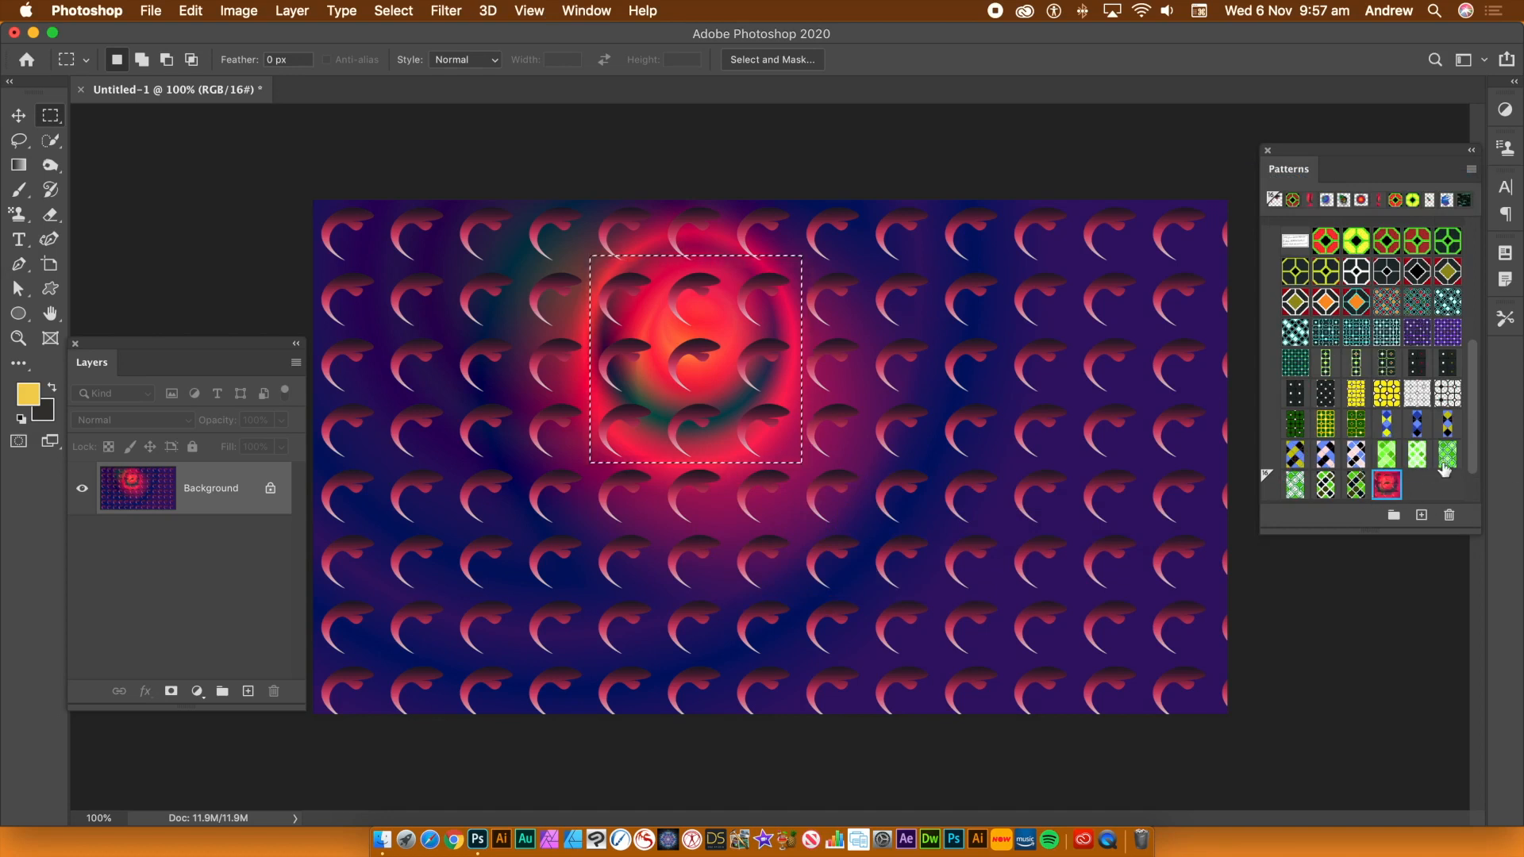
Step: Add the selection as another new pattern directly after the red and green octagon pattern, keeping its default name, and deselect the area
{"action": "left_click", "coordinate": [1327, 246]}
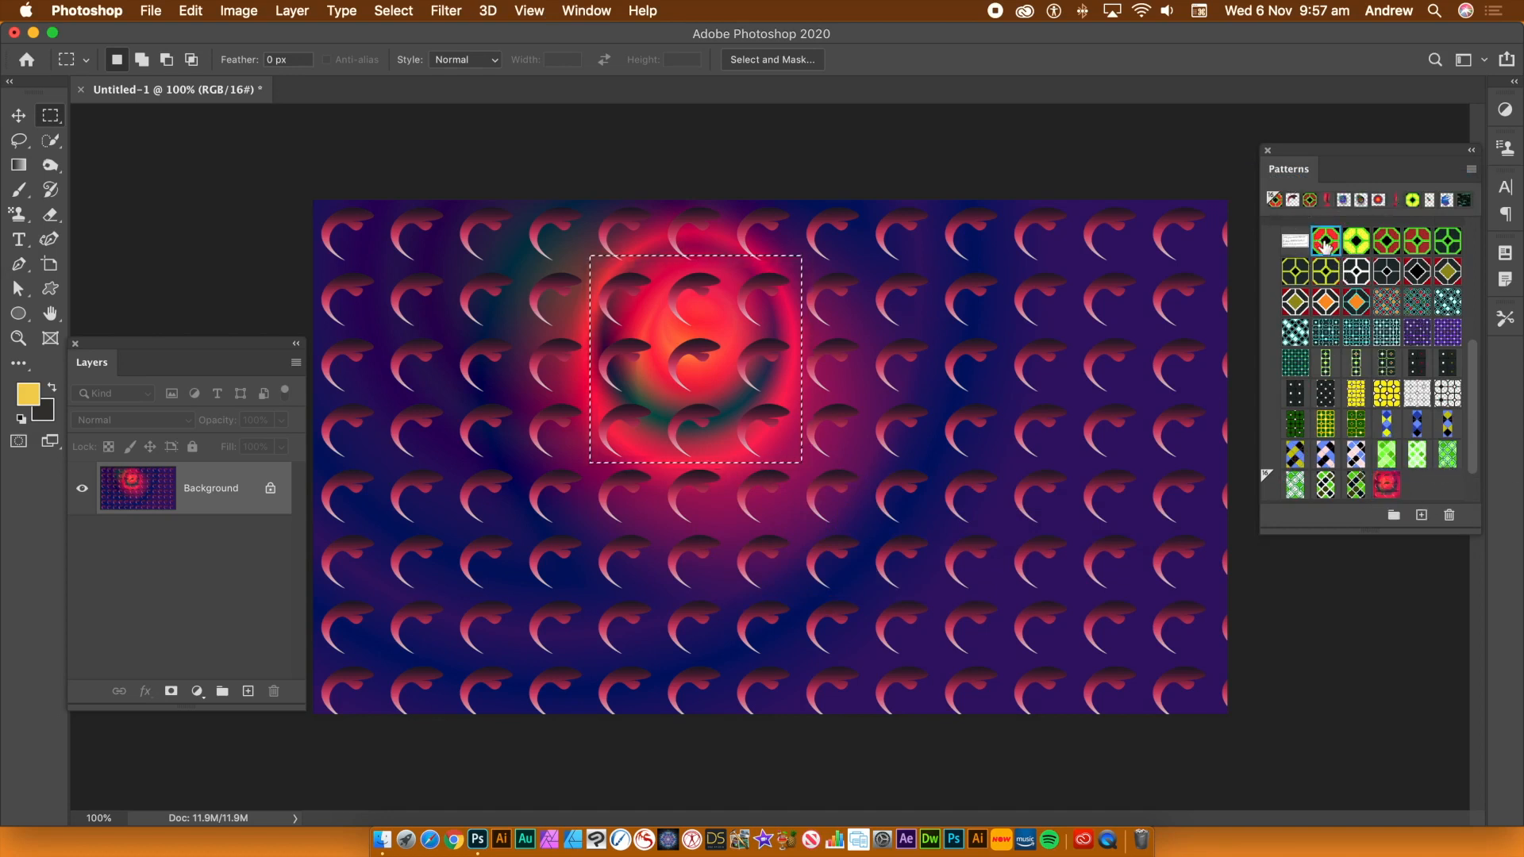
{"action": "left_click", "coordinate": [1471, 169]}
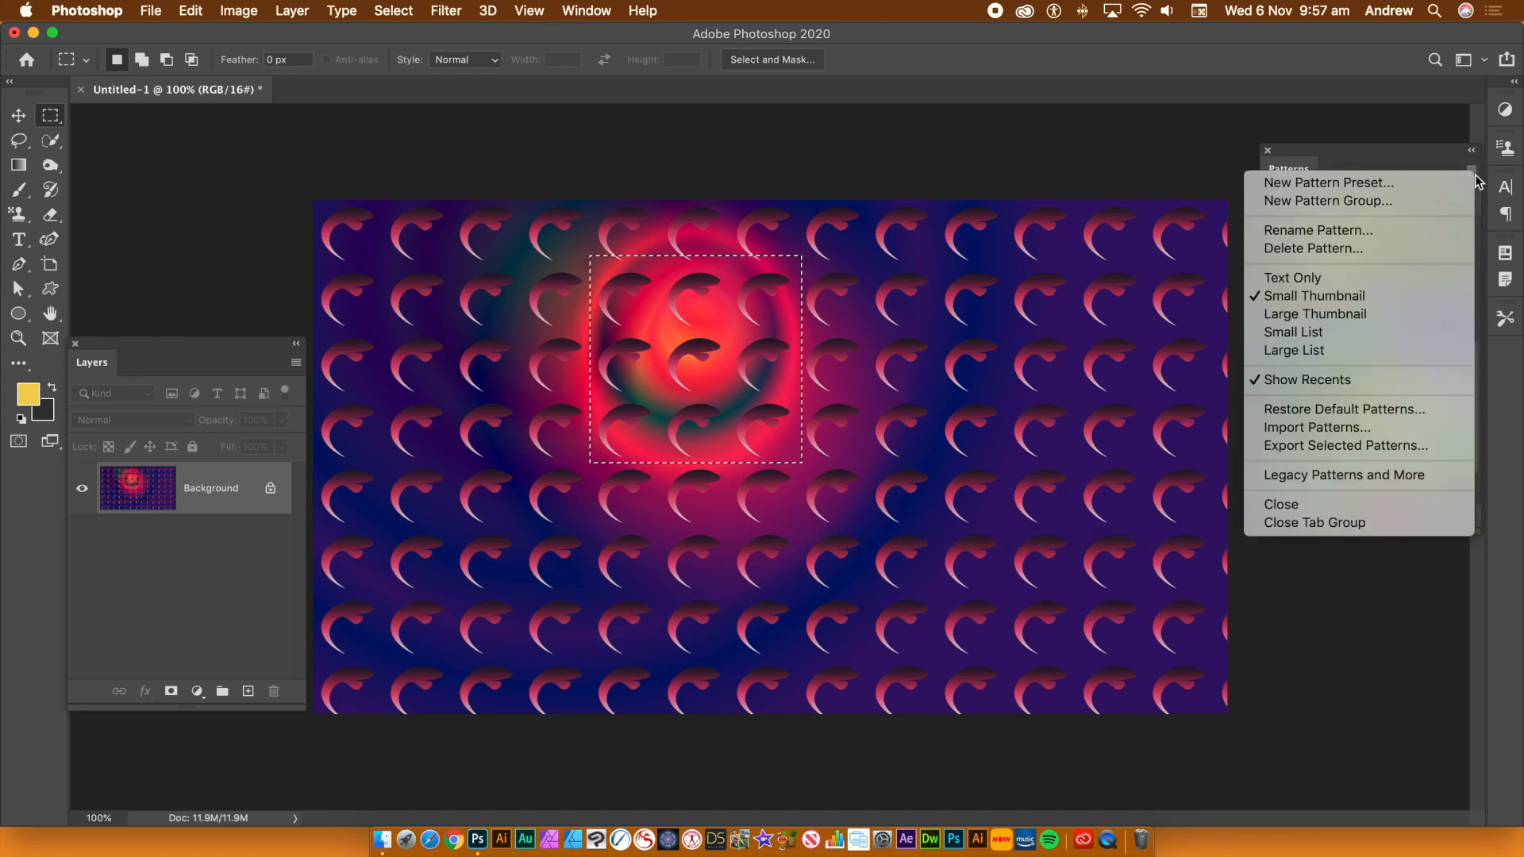
{"action": "left_click", "coordinate": [1312, 184]}
{"action": "left_click", "coordinate": [1177, 525]}
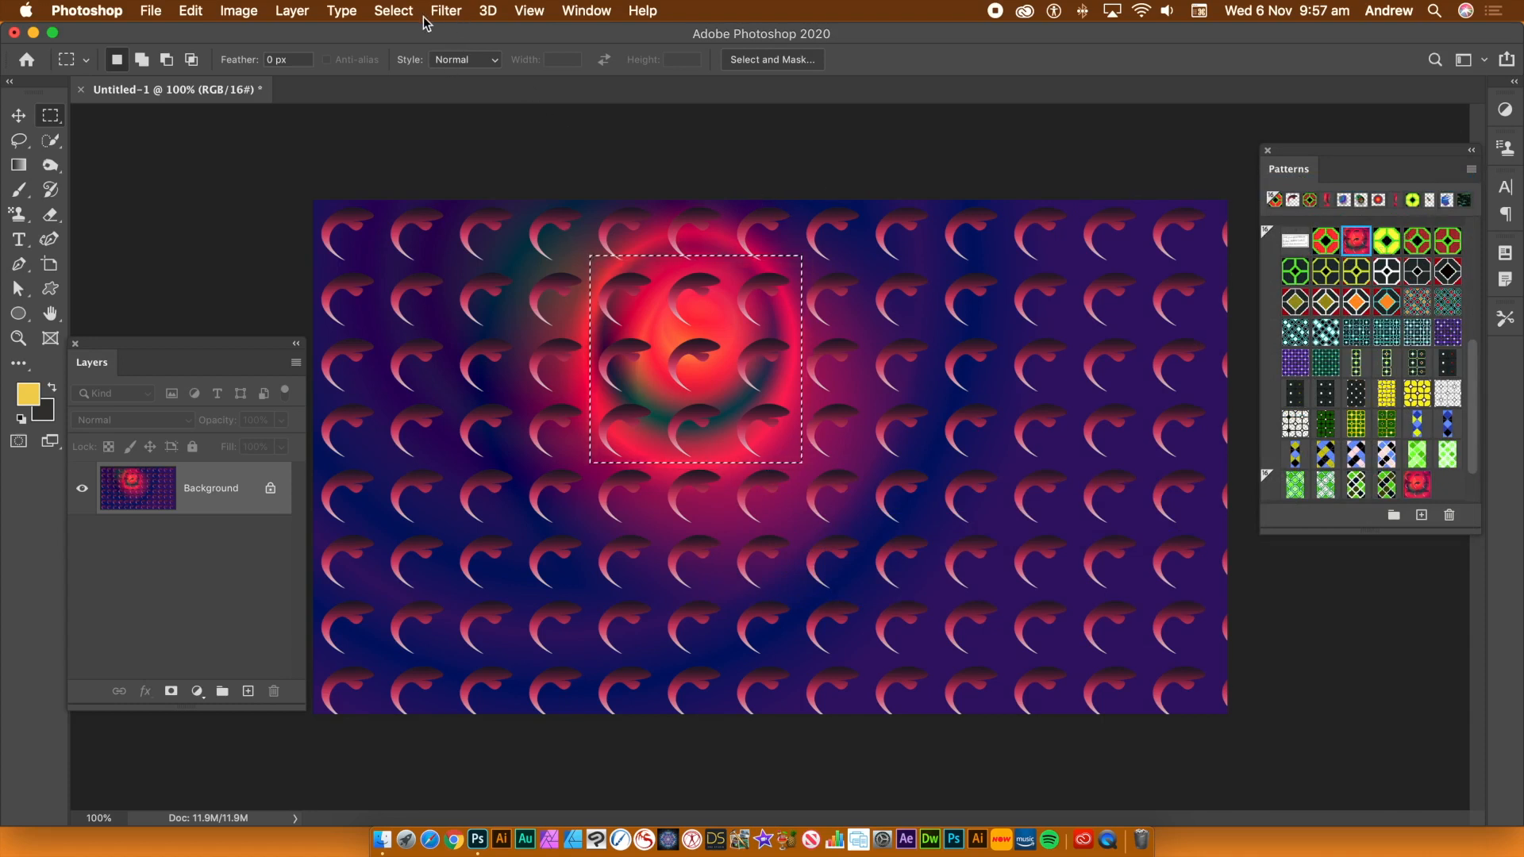
{"action": "left_click", "coordinate": [393, 10]}
{"action": "left_click", "coordinate": [395, 52]}
Step: Examine the rename and delete options available for individual patterns in the GX97_Antique_Graphicxtras_1 group
{"action": "left_click", "coordinate": [1473, 170]}
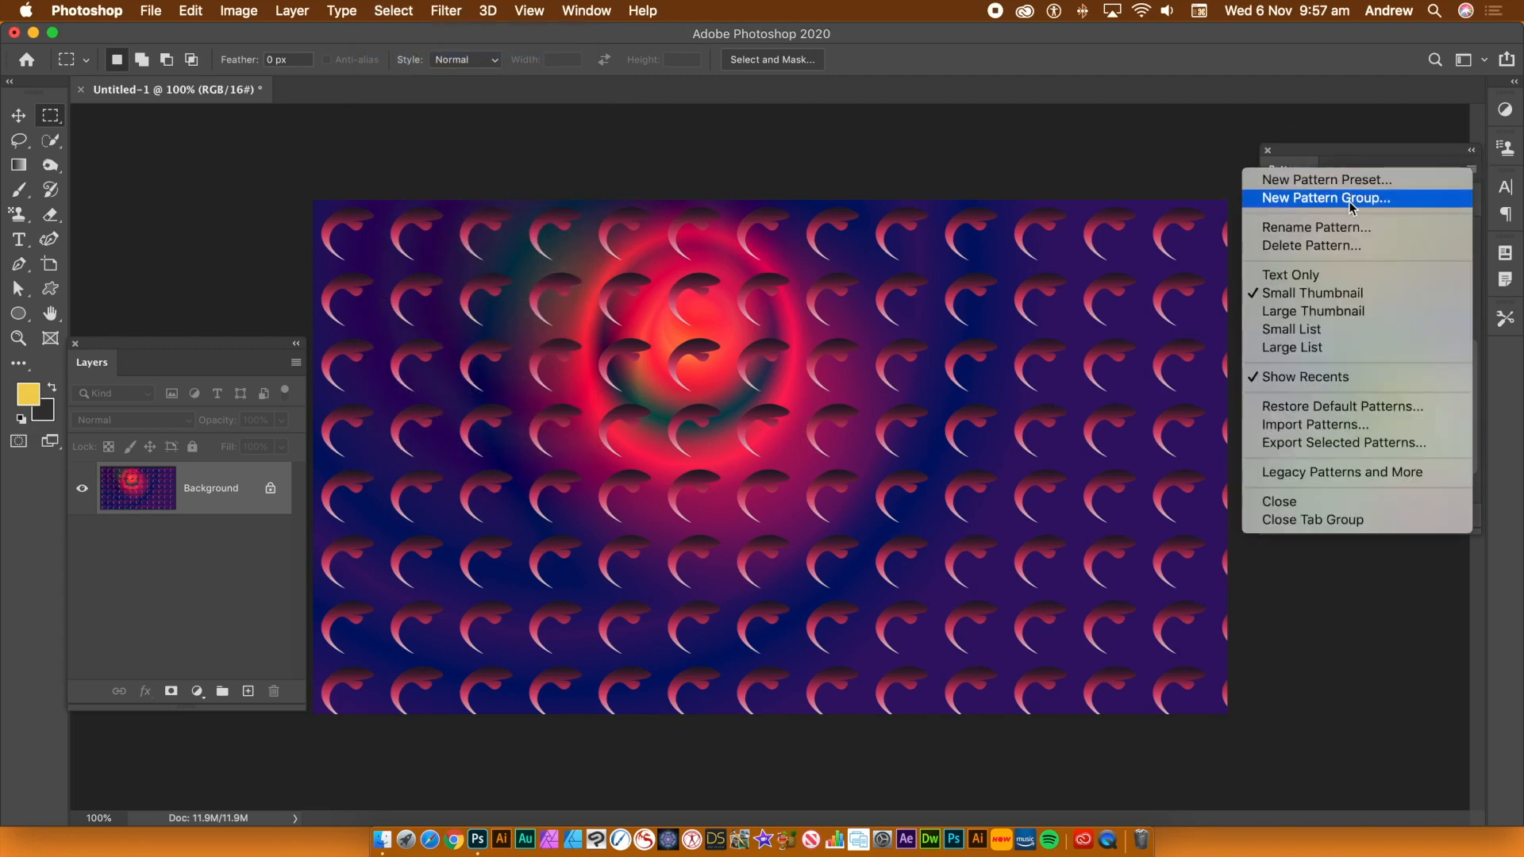
{"action": "left_click", "coordinate": [1295, 134]}
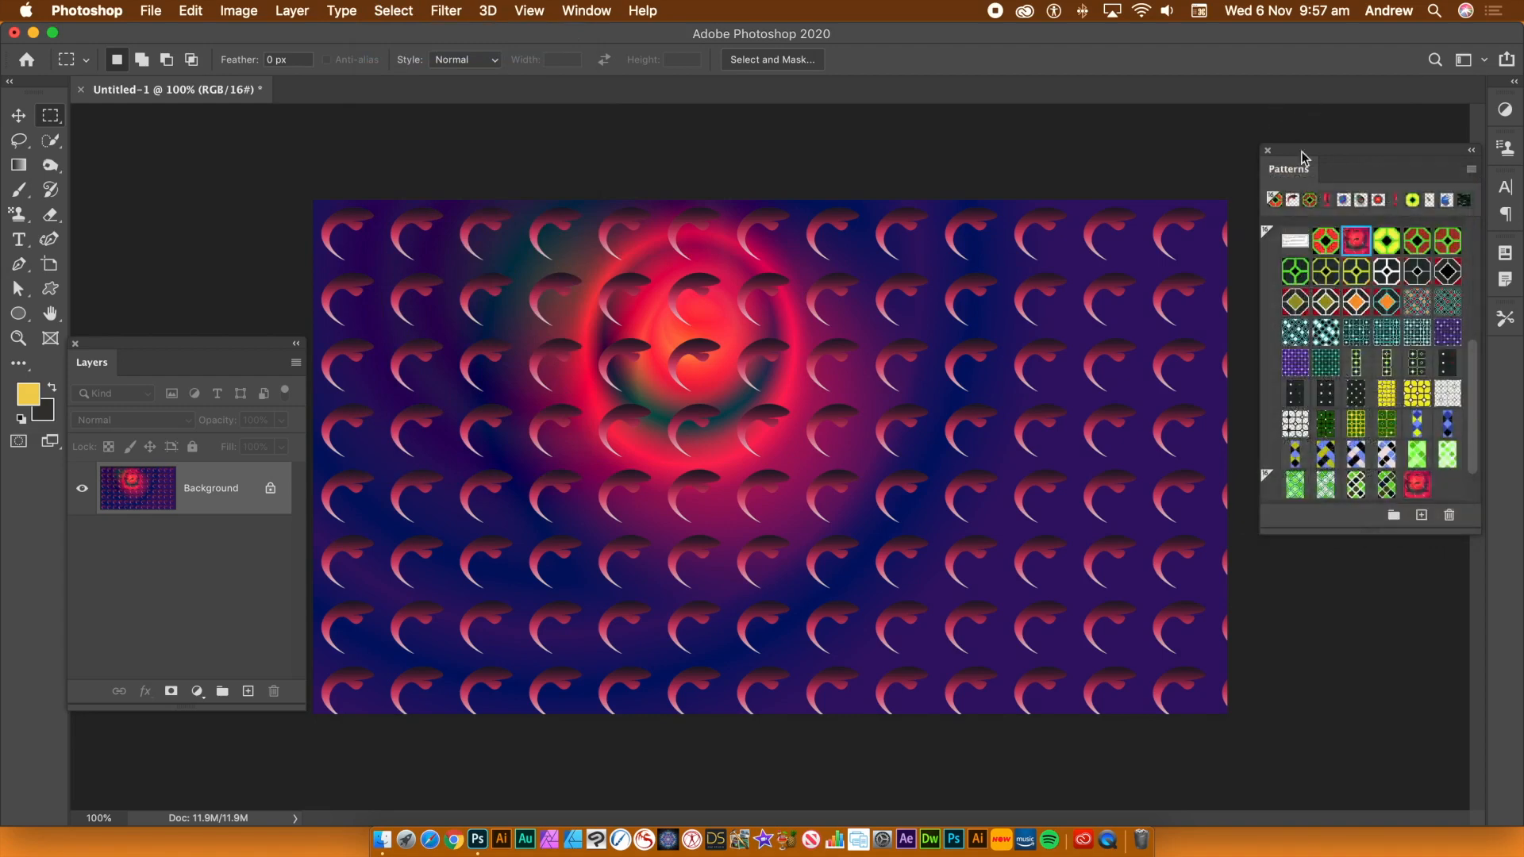
{"action": "left_click", "coordinate": [1358, 273]}
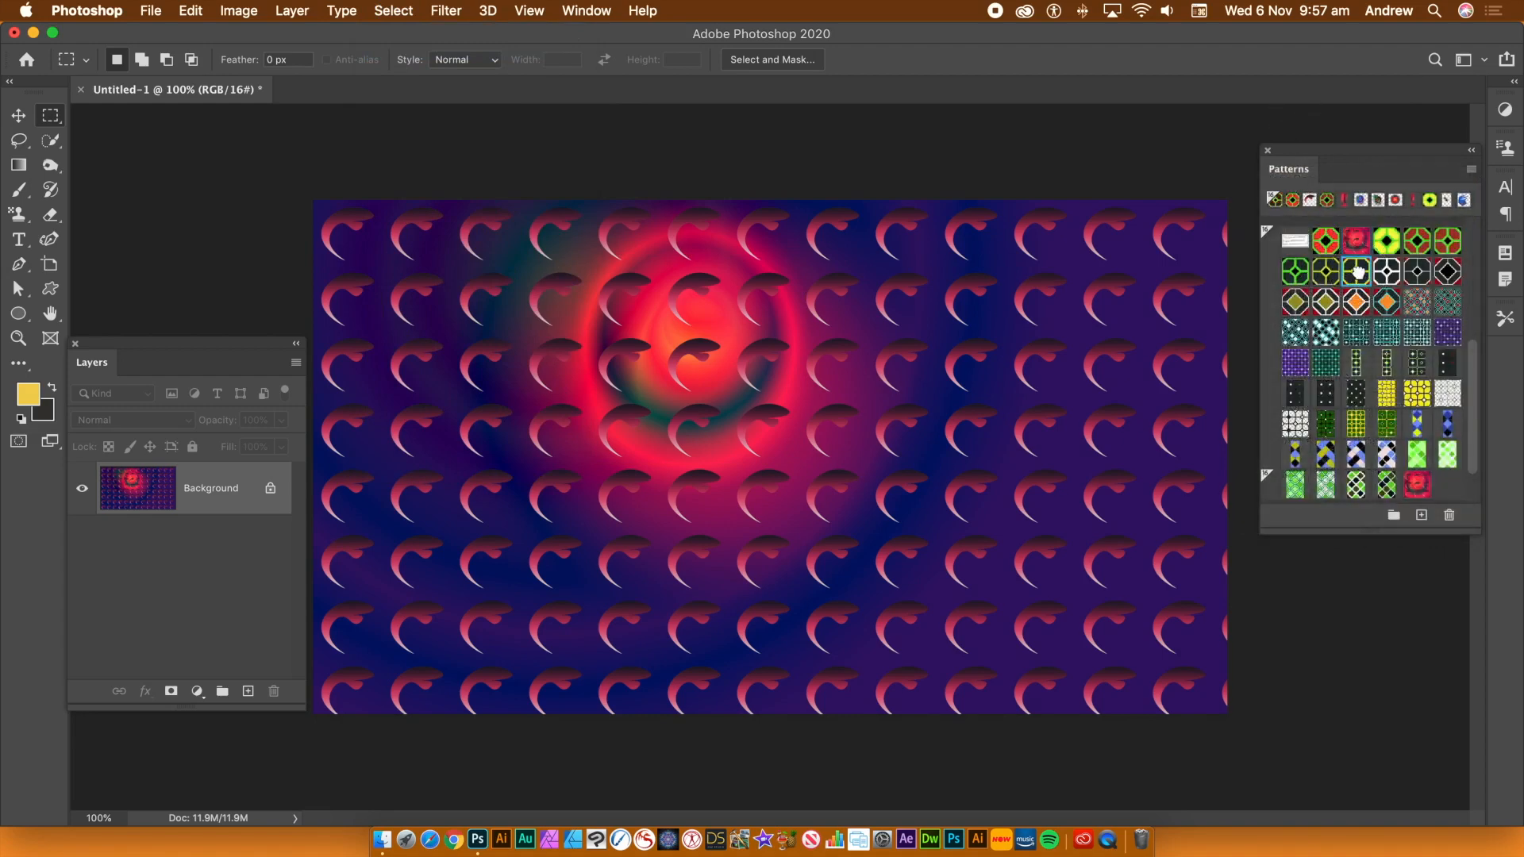
{"action": "left_click", "coordinate": [1471, 169]}
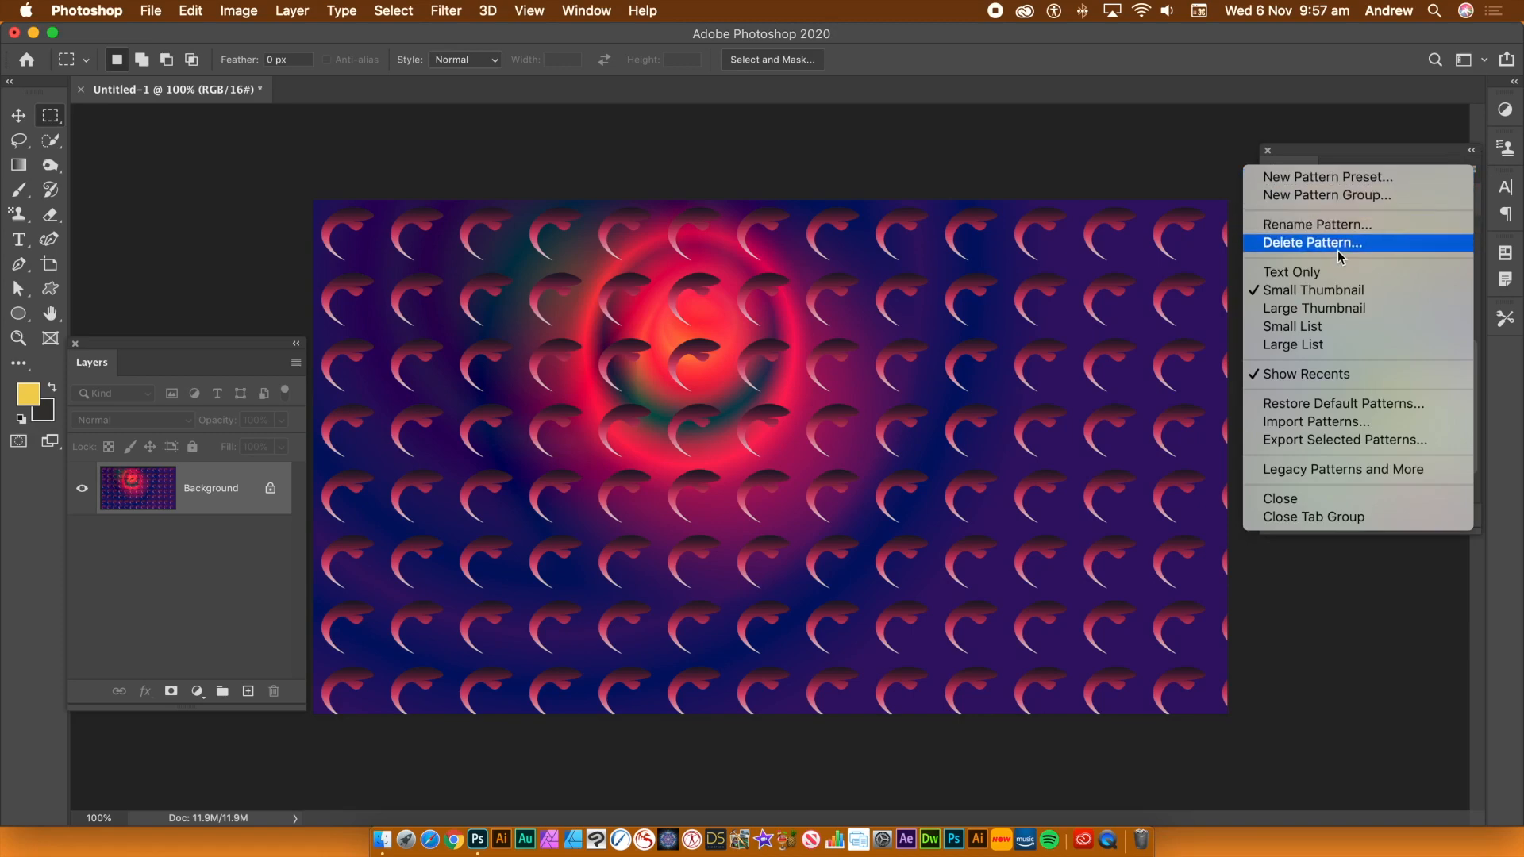
{"action": "left_click", "coordinate": [1127, 165]}
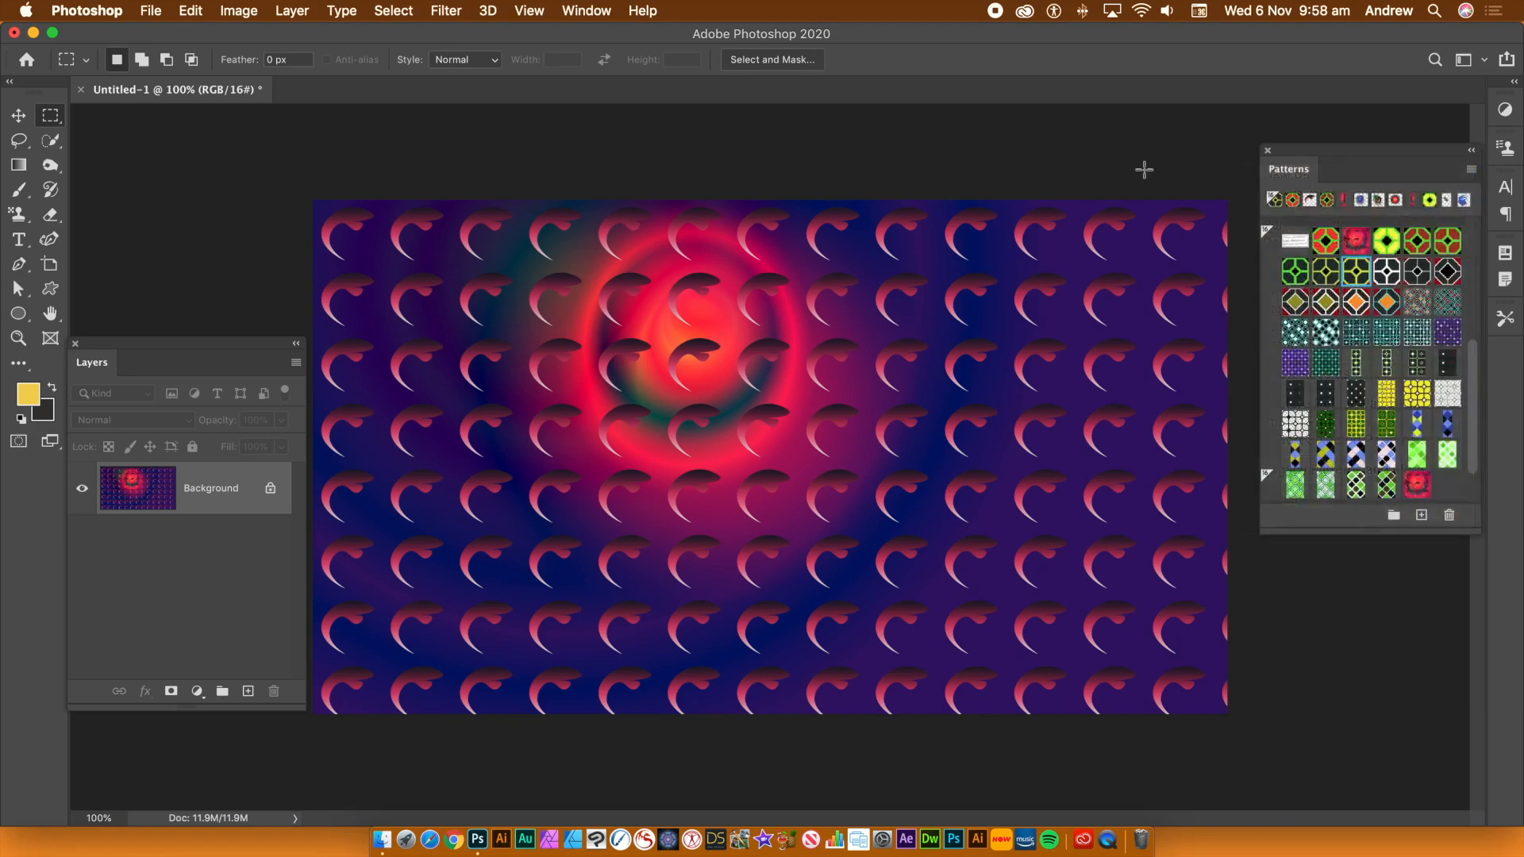
{"action": "right_click", "coordinate": [1360, 278]}
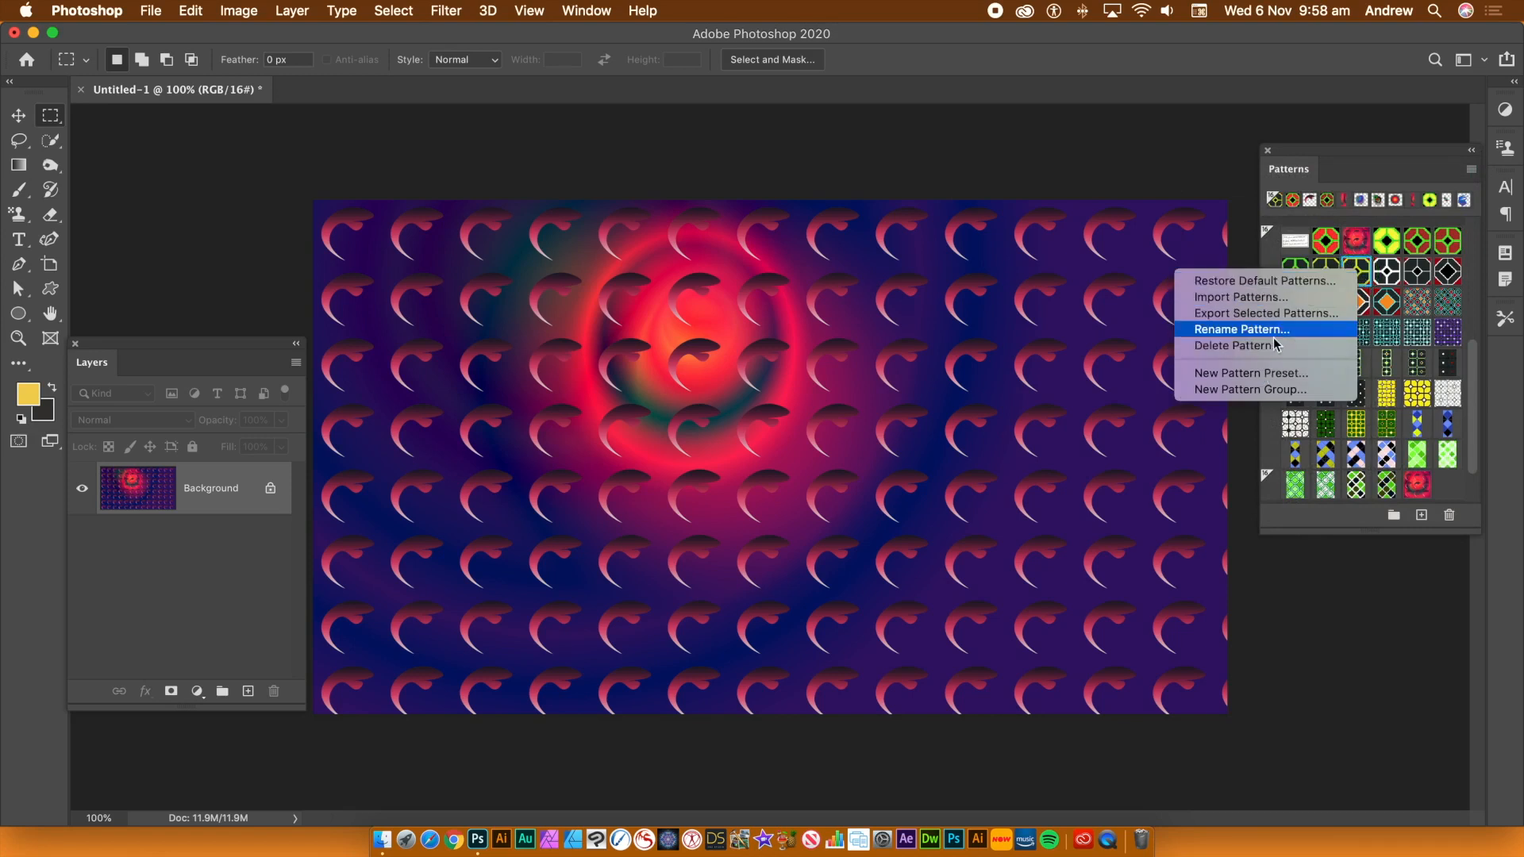
{"action": "left_click", "coordinate": [1389, 248]}
{"action": "right_click", "coordinate": [1388, 243]}
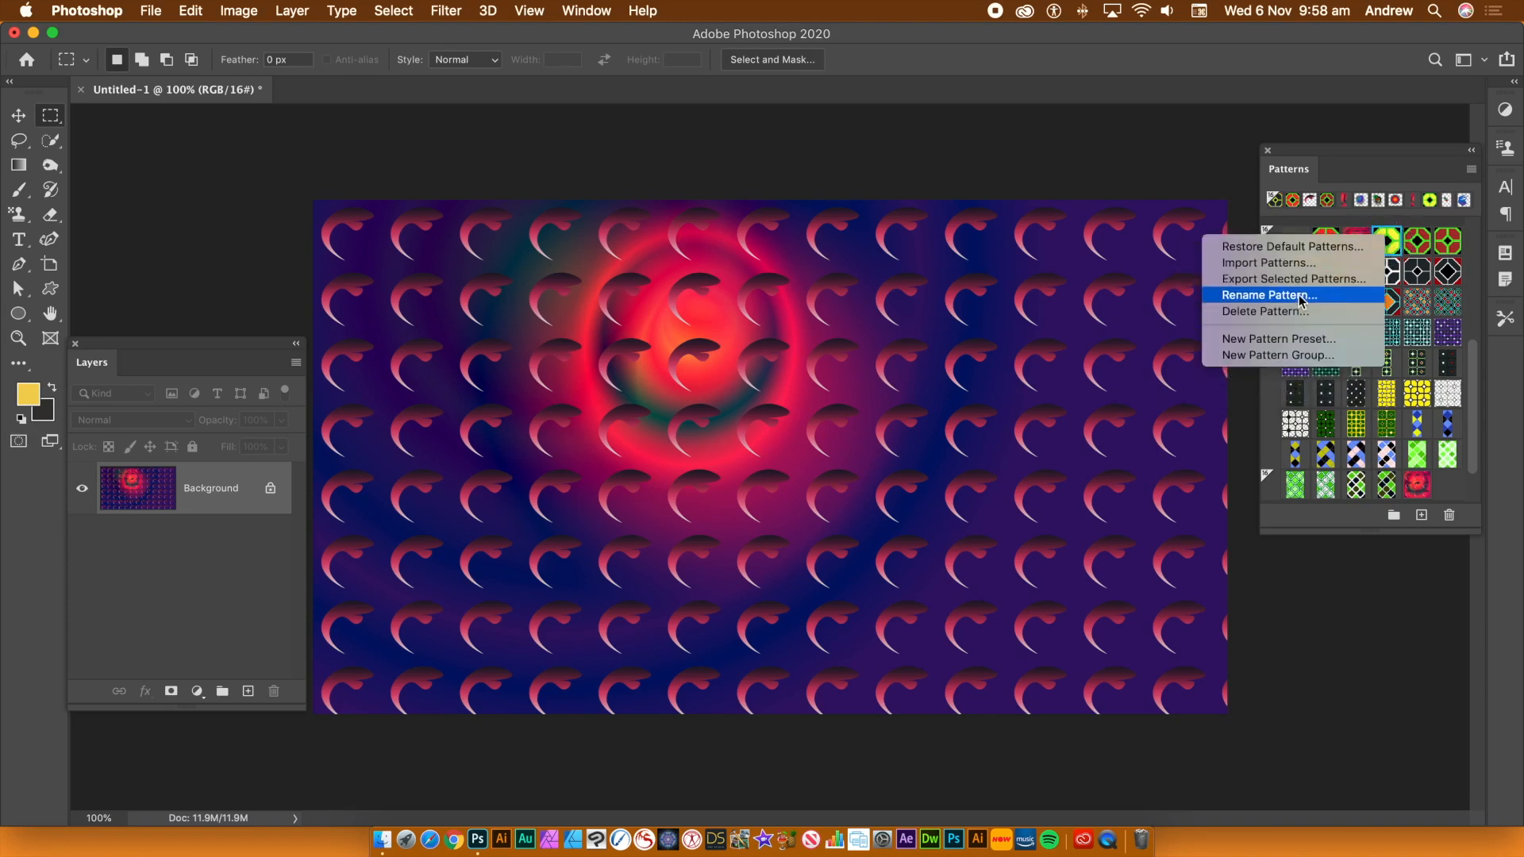
{"action": "left_click", "coordinate": [1406, 149]}
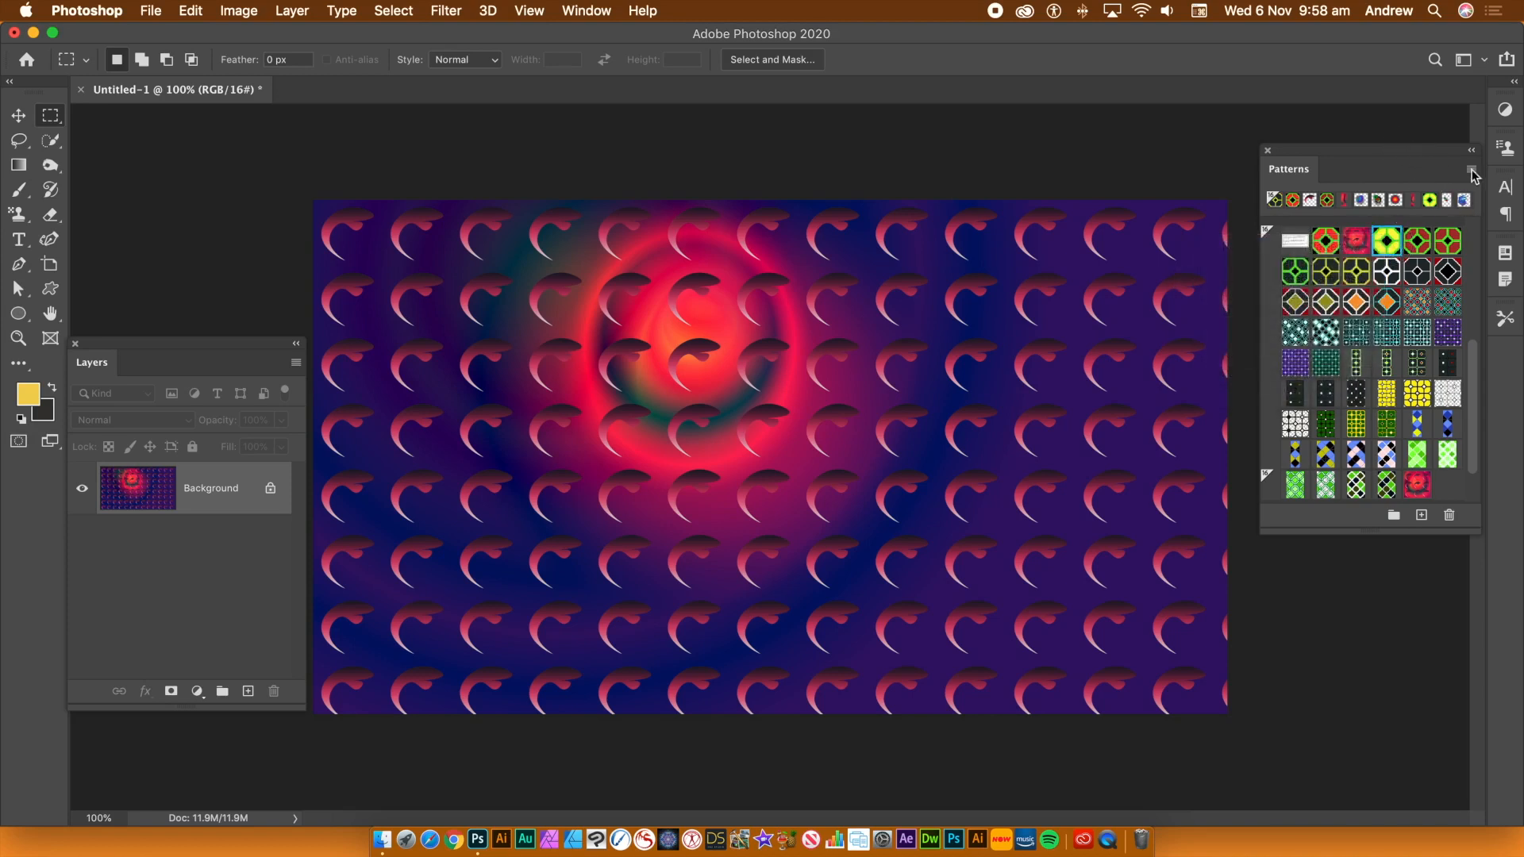
Step: Switch the pattern display to Large Thumbnail and back to Small Thumbnail
{"action": "left_click", "coordinate": [1470, 169]}
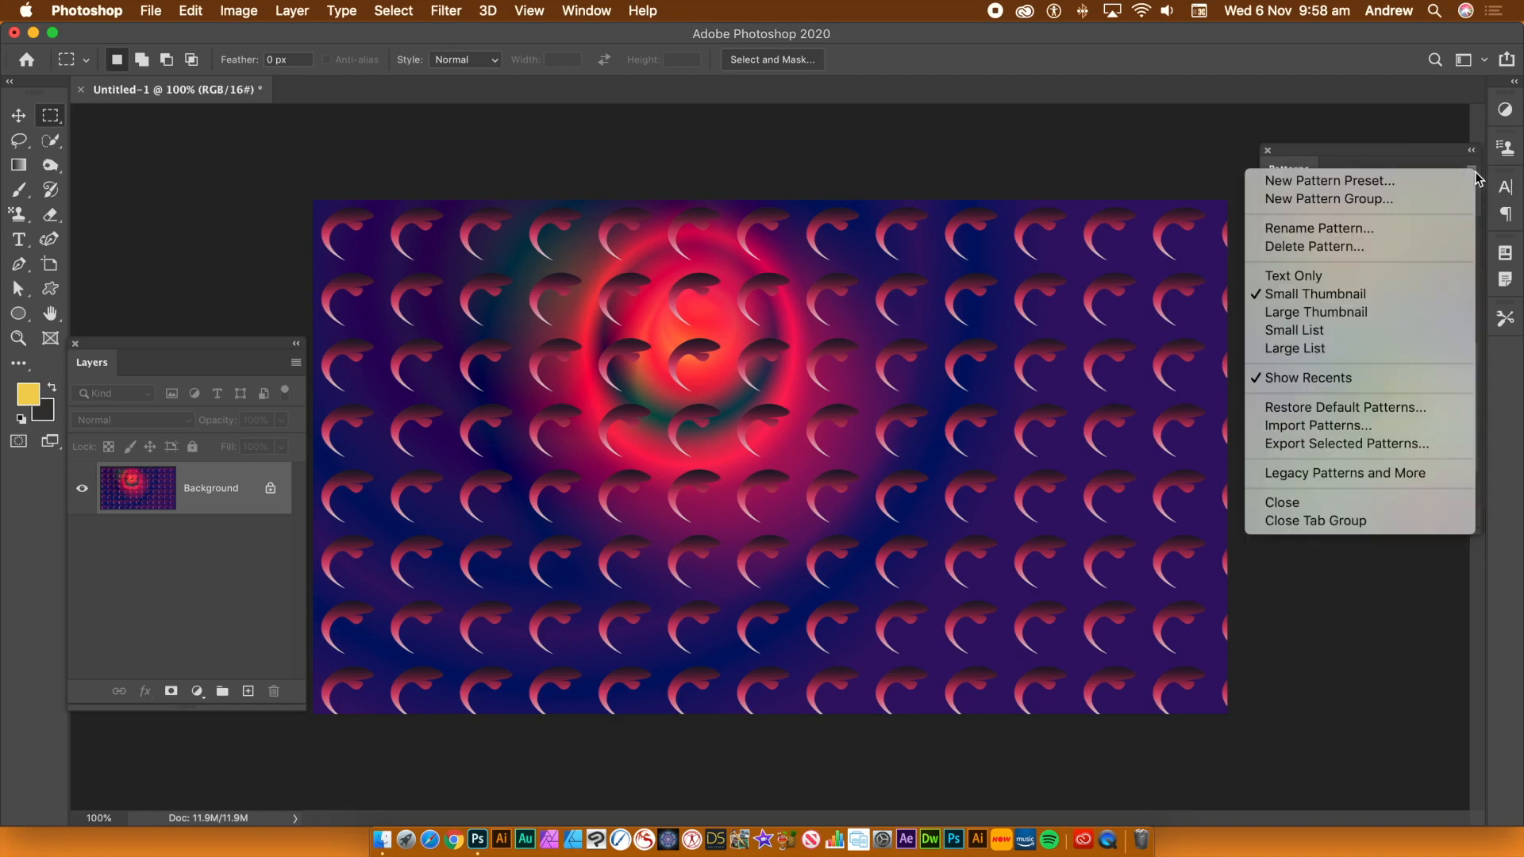
{"action": "left_click", "coordinate": [1327, 312]}
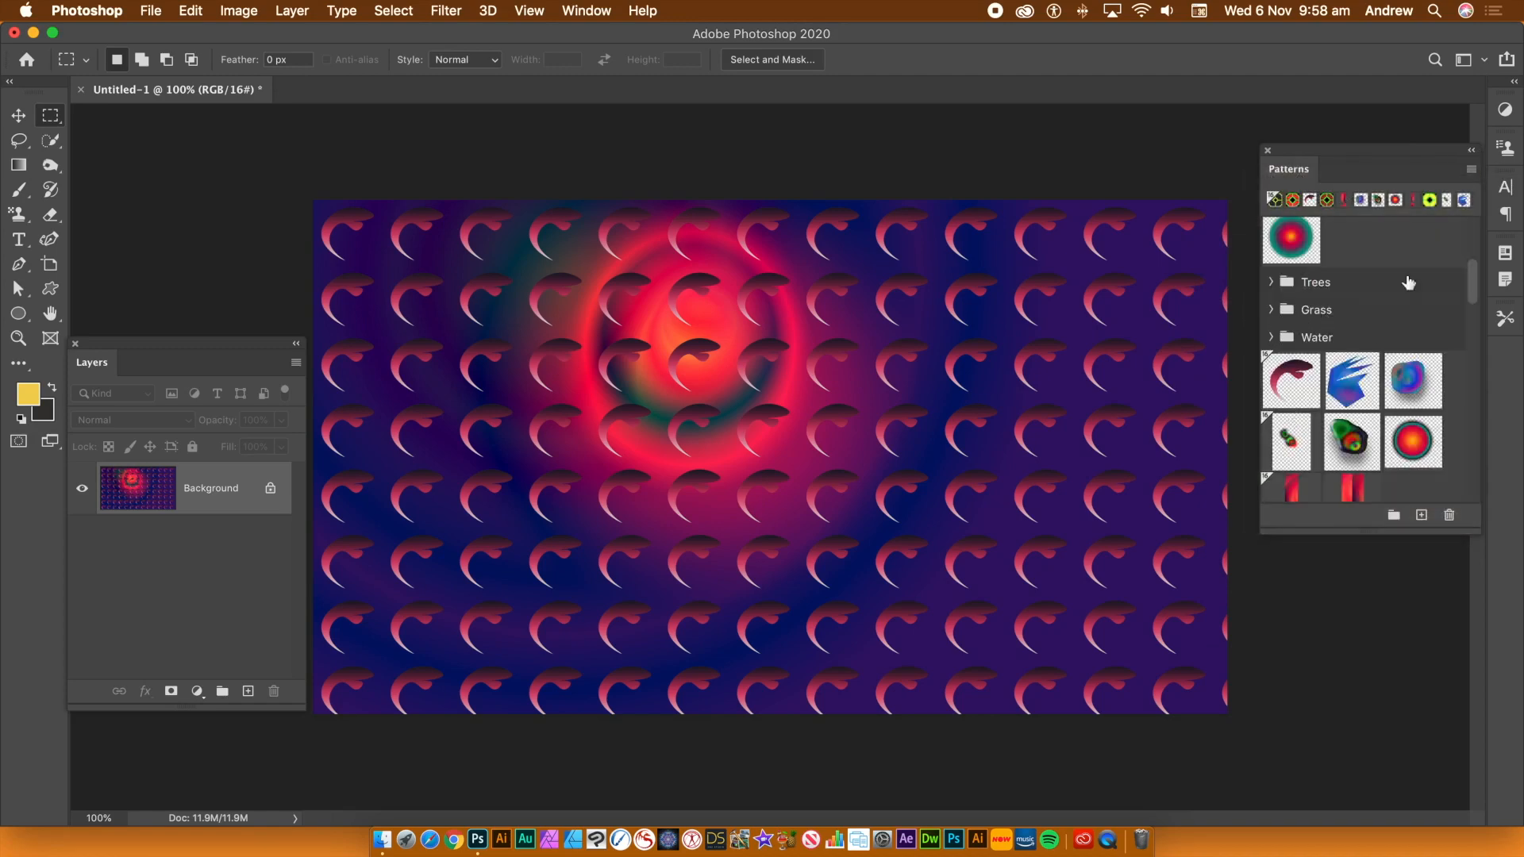
{"action": "left_click", "coordinate": [1470, 169]}
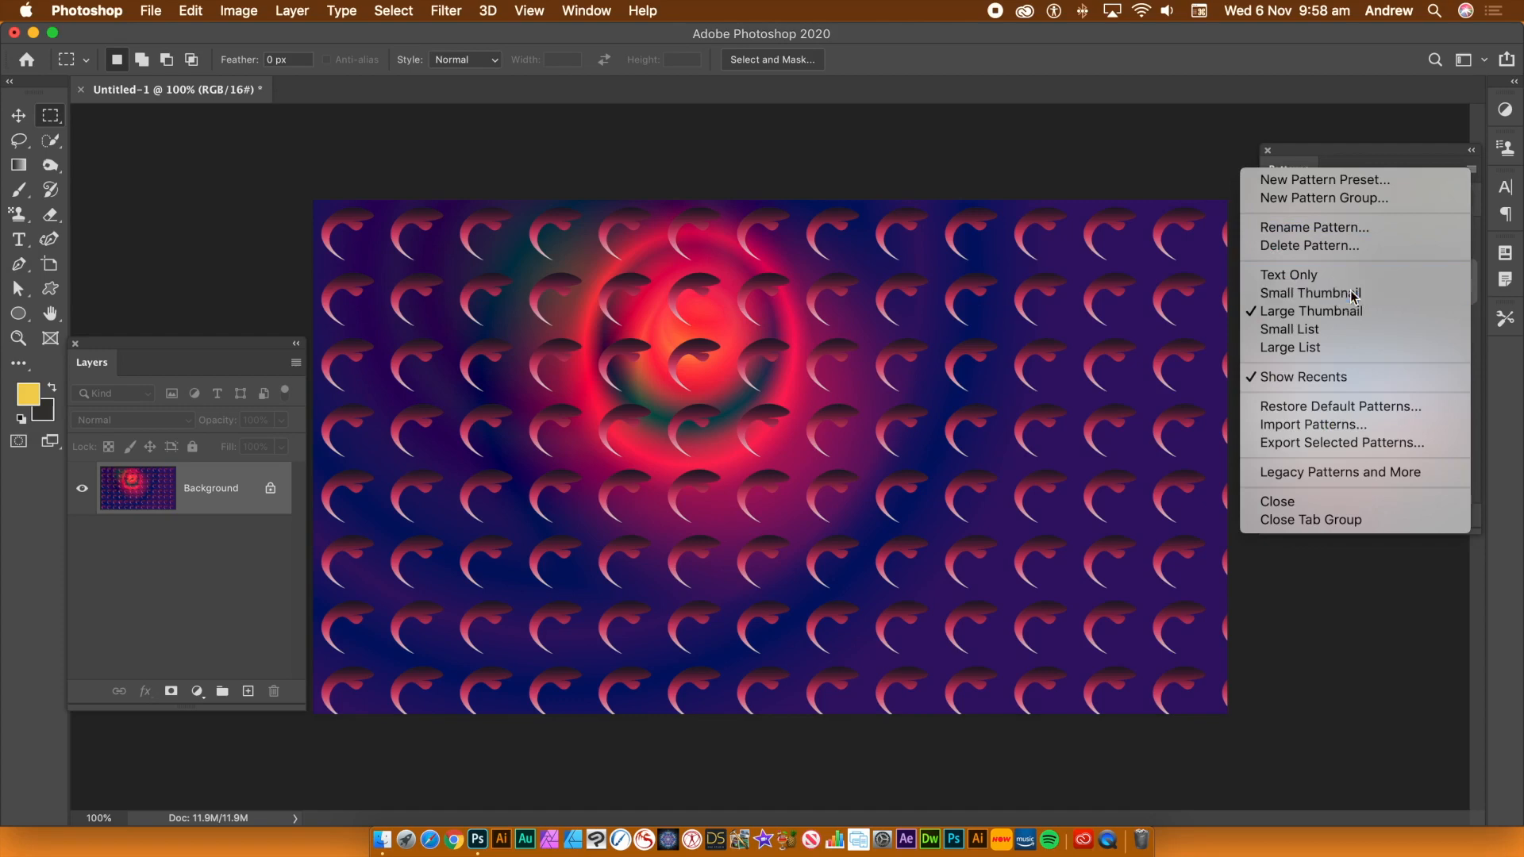
{"action": "left_click", "coordinate": [1355, 294]}
Step: Import the pattern file blurred rings.pat from the Blurred rings - 123 folder inside the Patterns for Photoshop psp folder
{"action": "left_click", "coordinate": [1470, 169]}
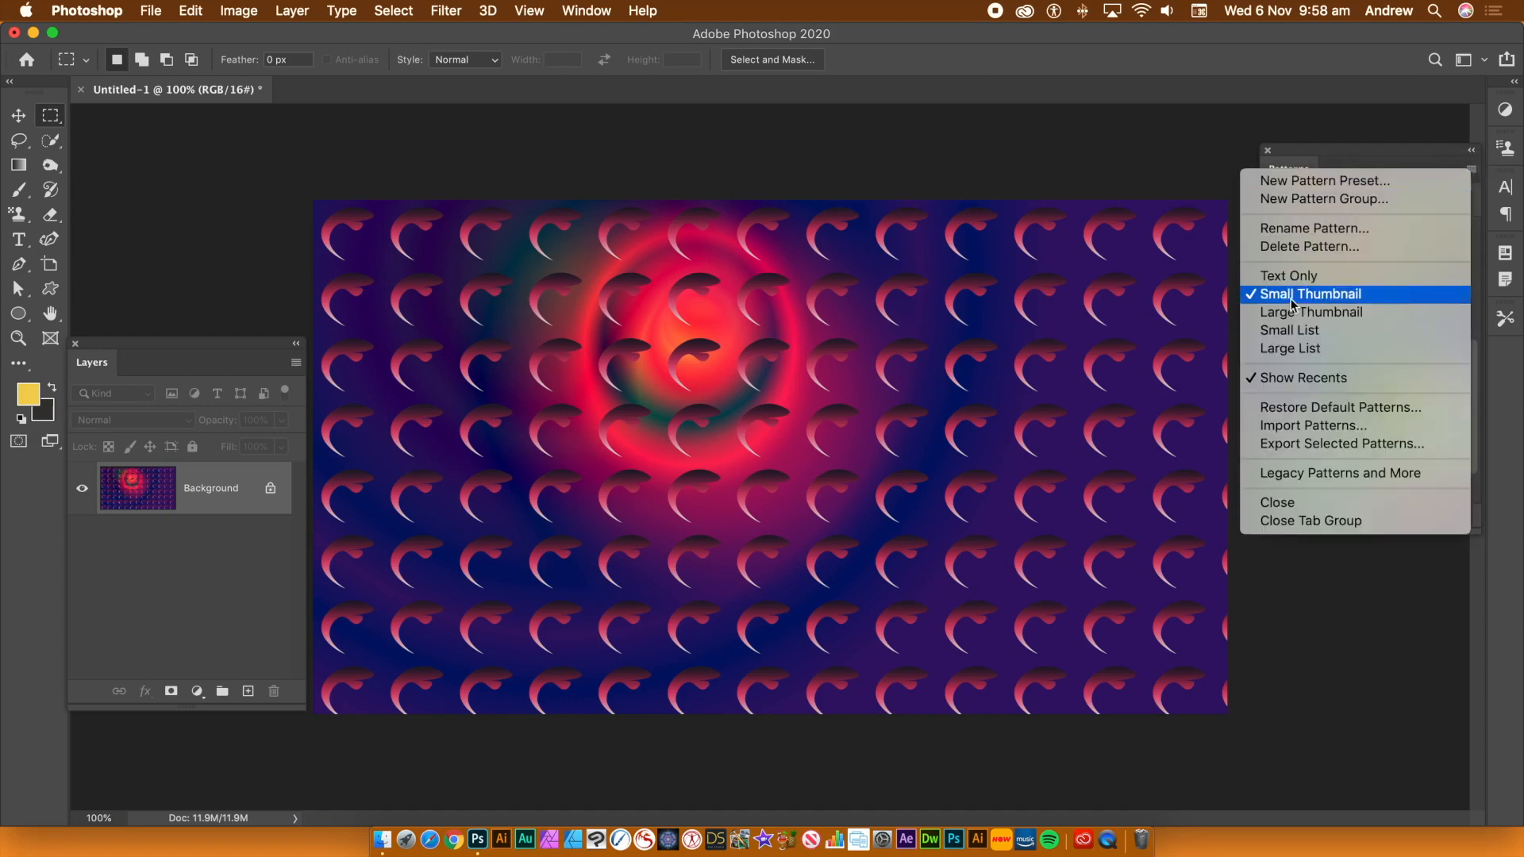
{"action": "left_click", "coordinate": [1347, 429]}
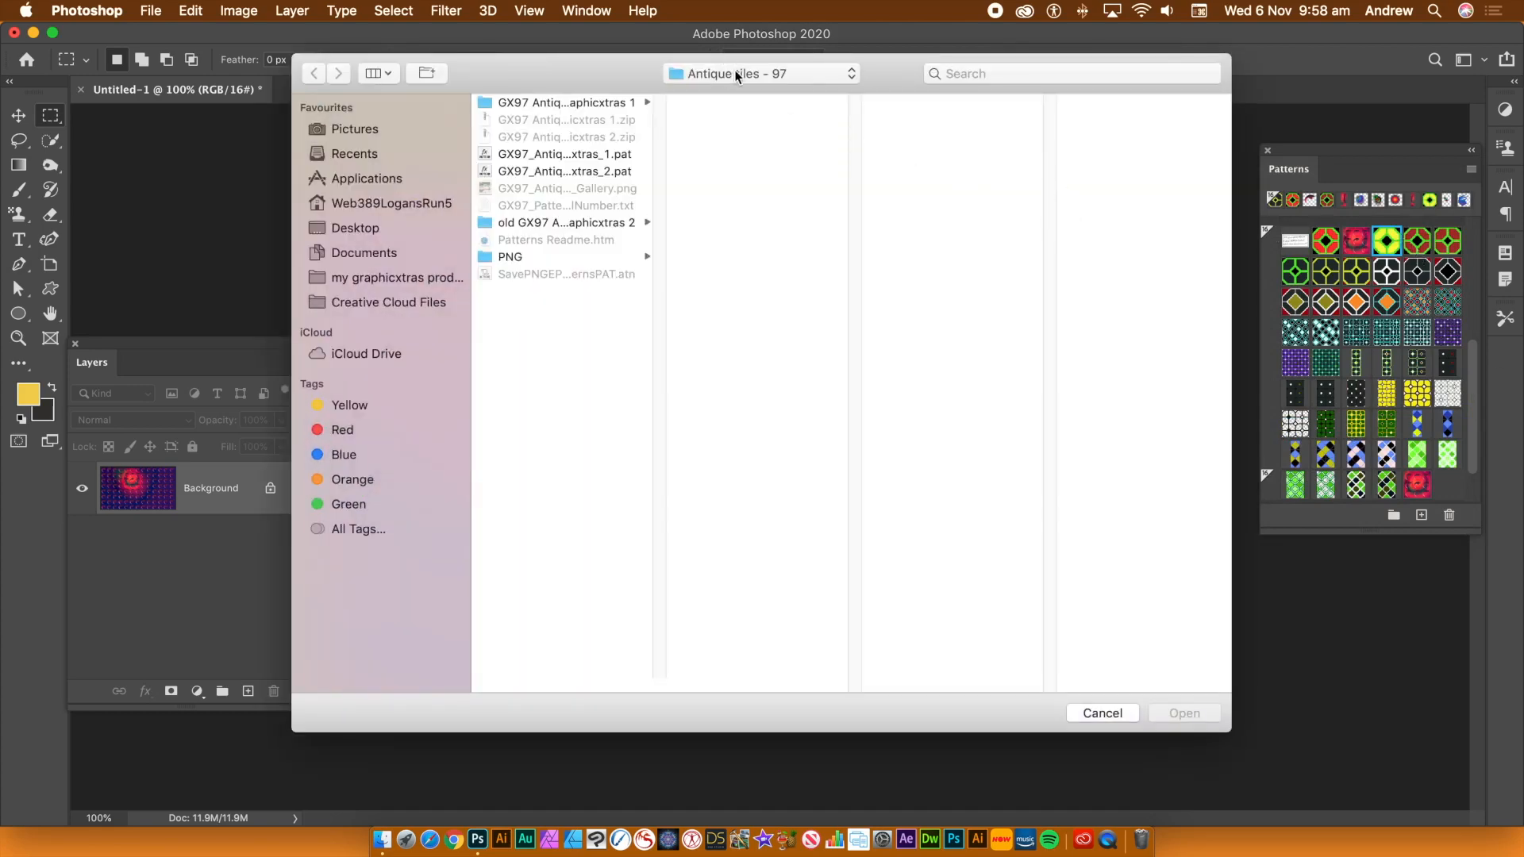
{"action": "left_click", "coordinate": [735, 76]}
{"action": "left_click", "coordinate": [740, 92]}
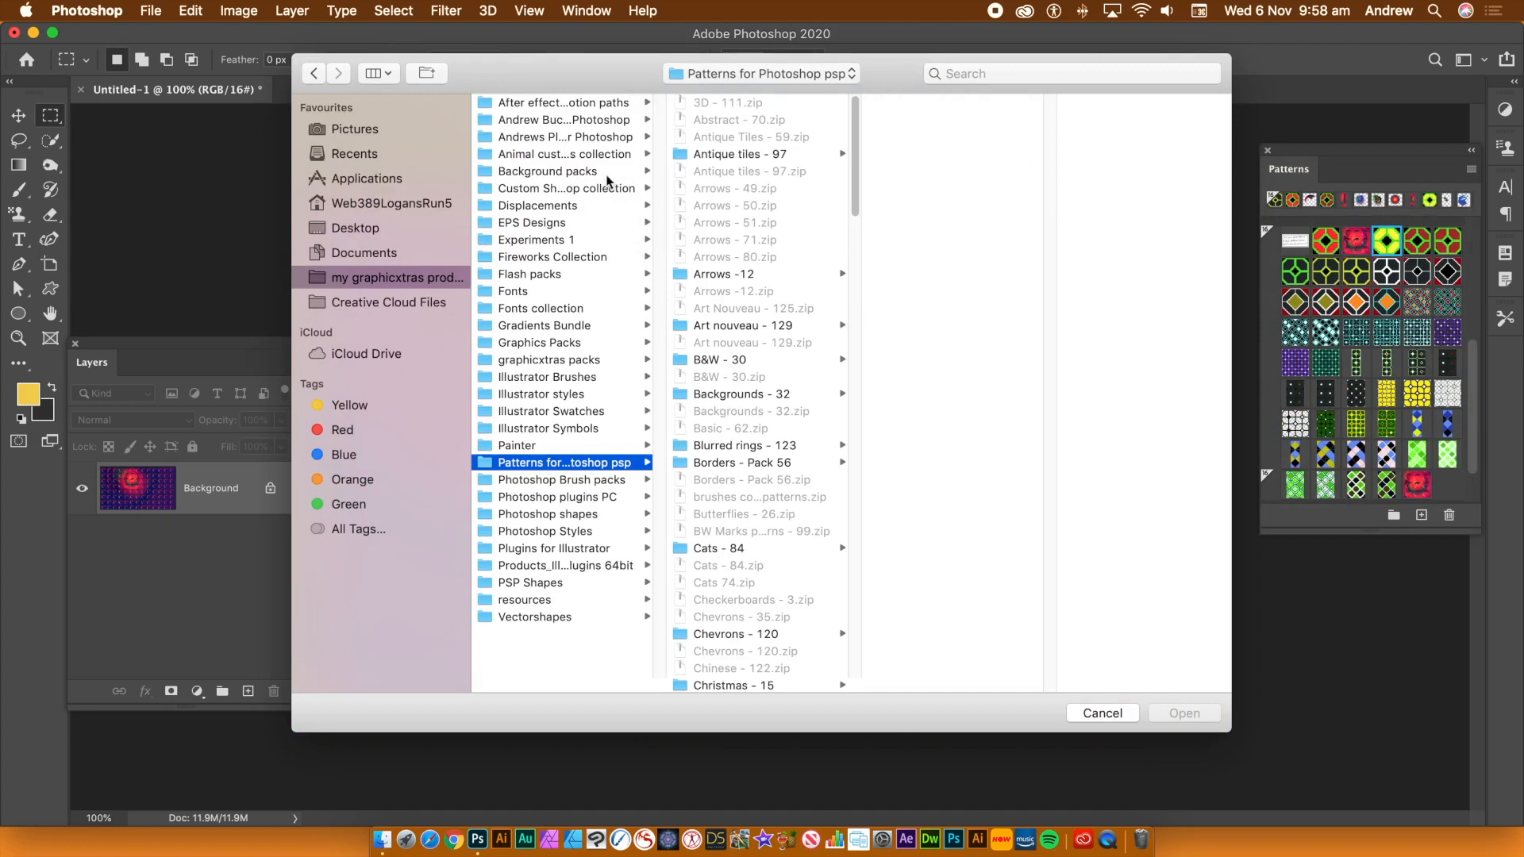
{"action": "left_click_drag", "start_coordinate": [855, 187], "coordinate": [854, 227]}
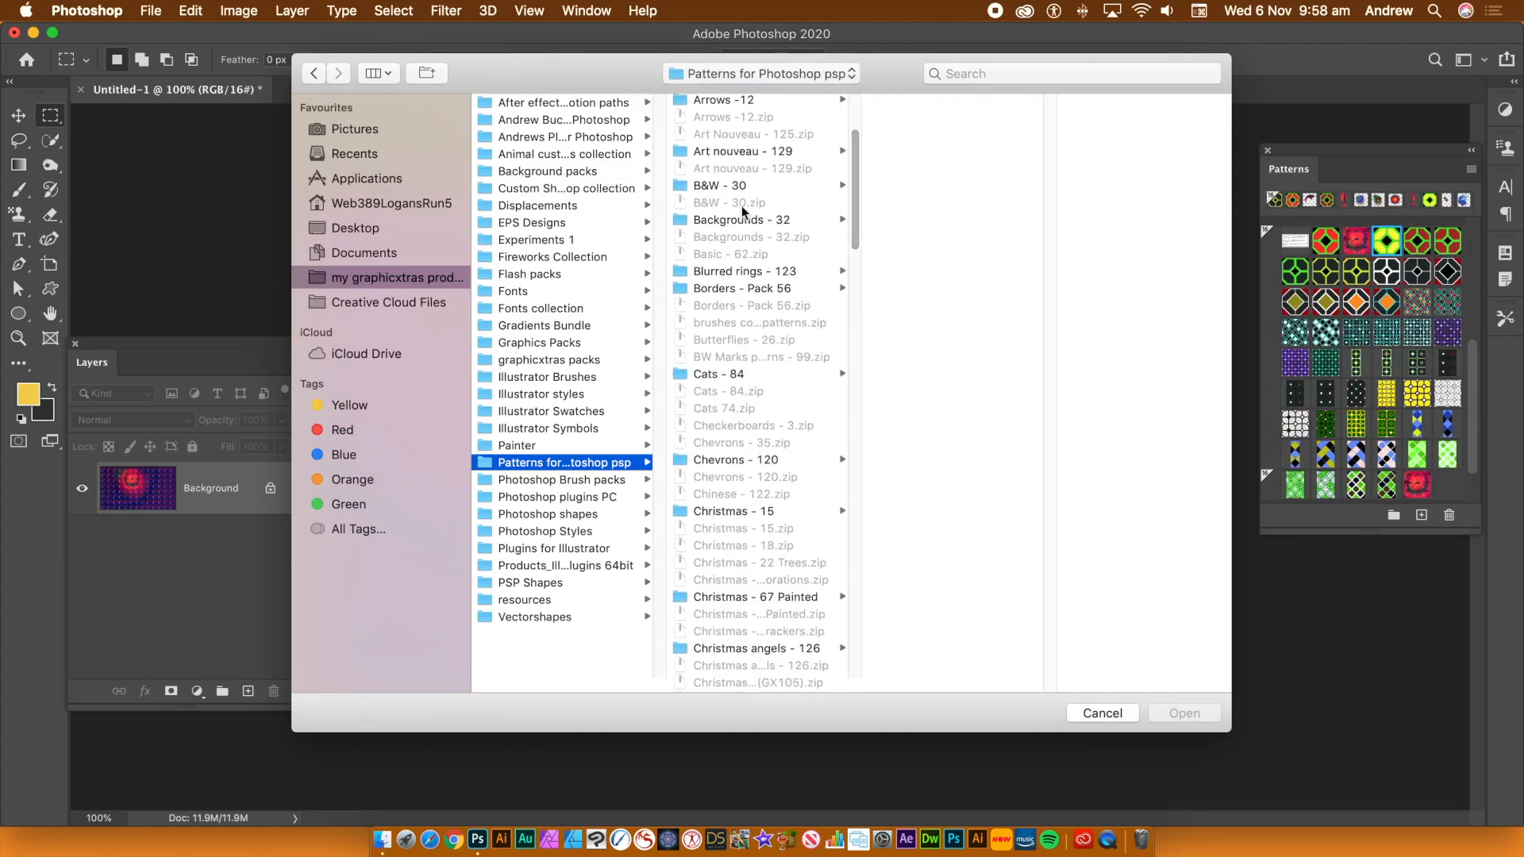
{"action": "left_click", "coordinate": [760, 271]}
{"action": "left_click", "coordinate": [928, 102]}
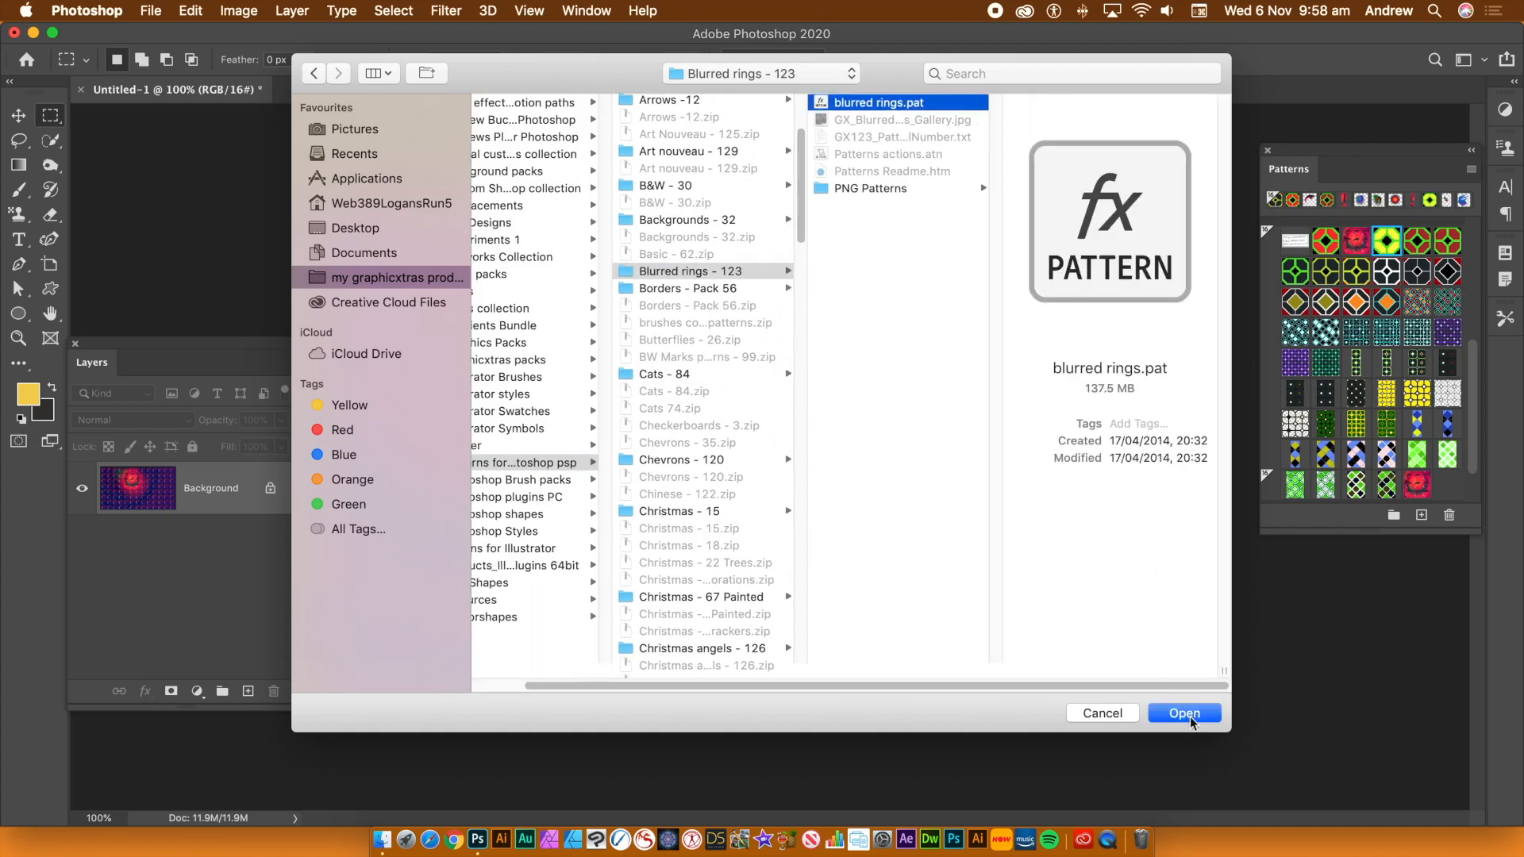
{"action": "left_click", "coordinate": [1191, 712]}
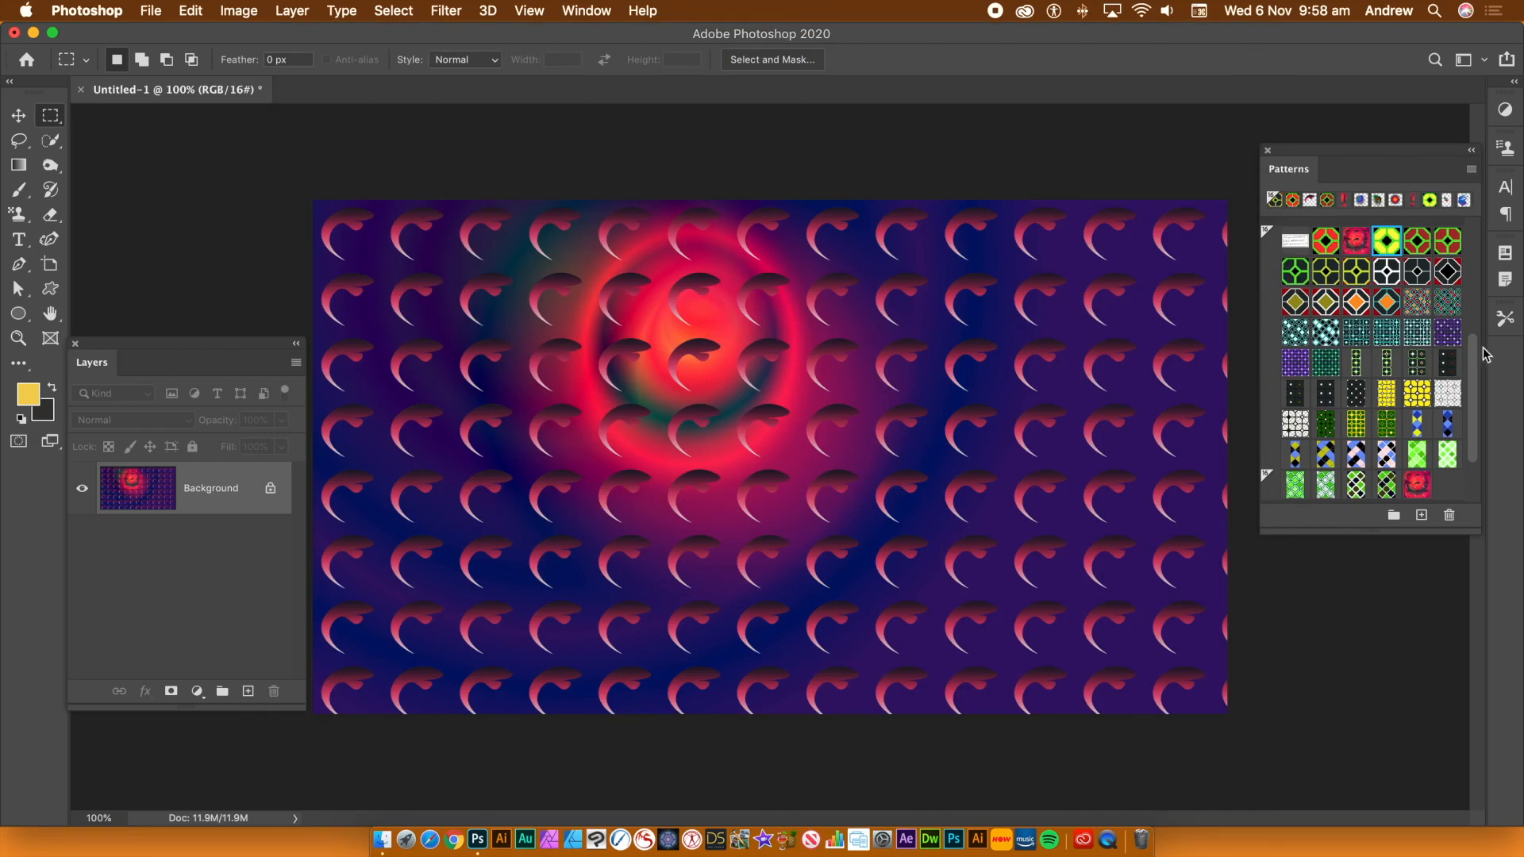
Step: Expand the imported blurred rings group to browse its patterns, and collapse both it and the Patterns1 group
{"action": "left_click_drag", "start_coordinate": [1478, 370], "coordinate": [1470, 454]}
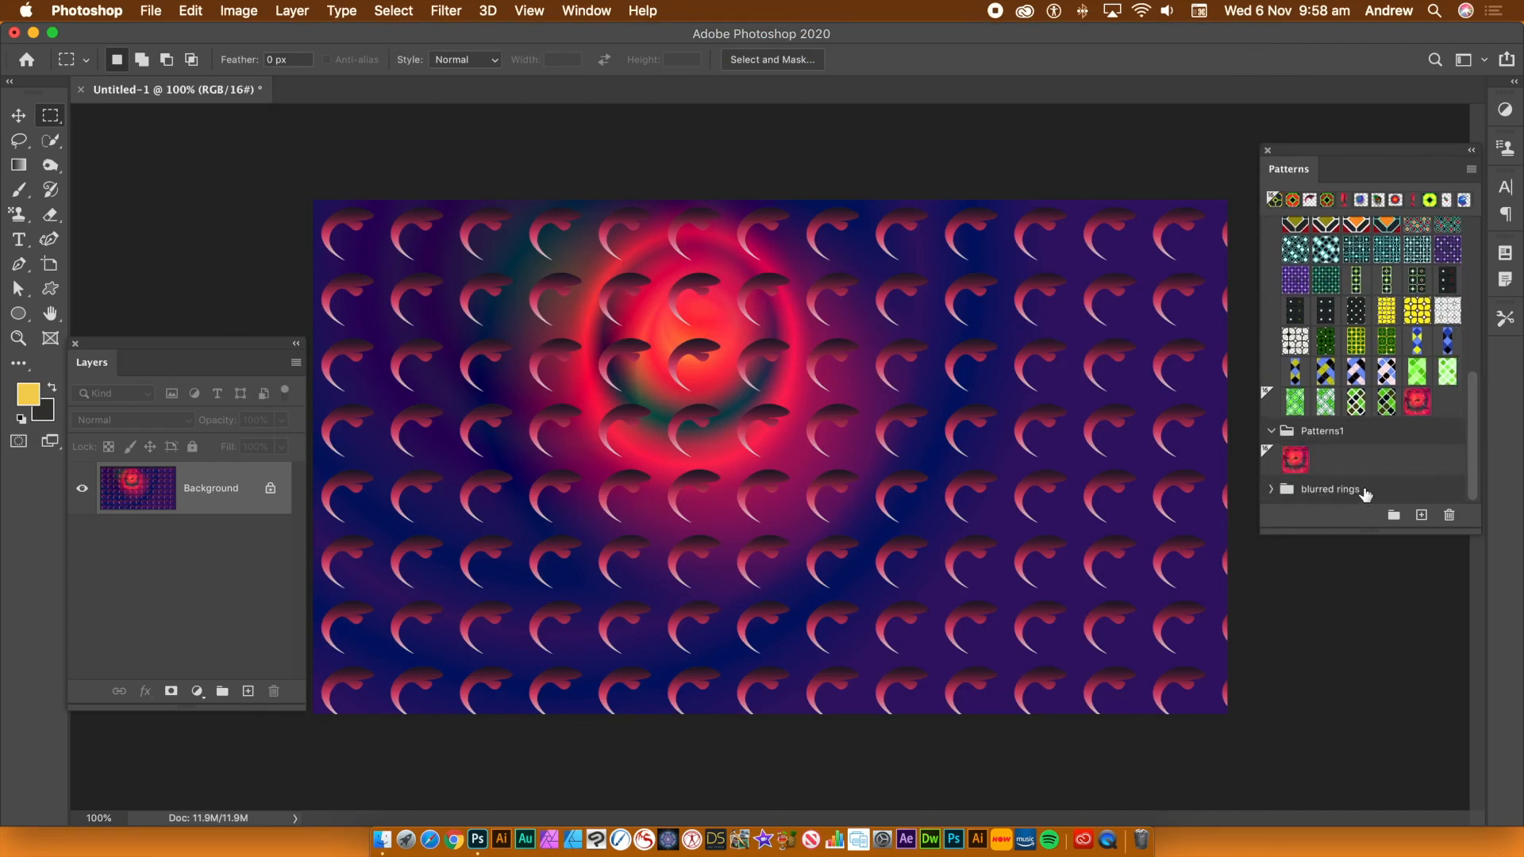
{"action": "left_click", "coordinate": [1272, 491]}
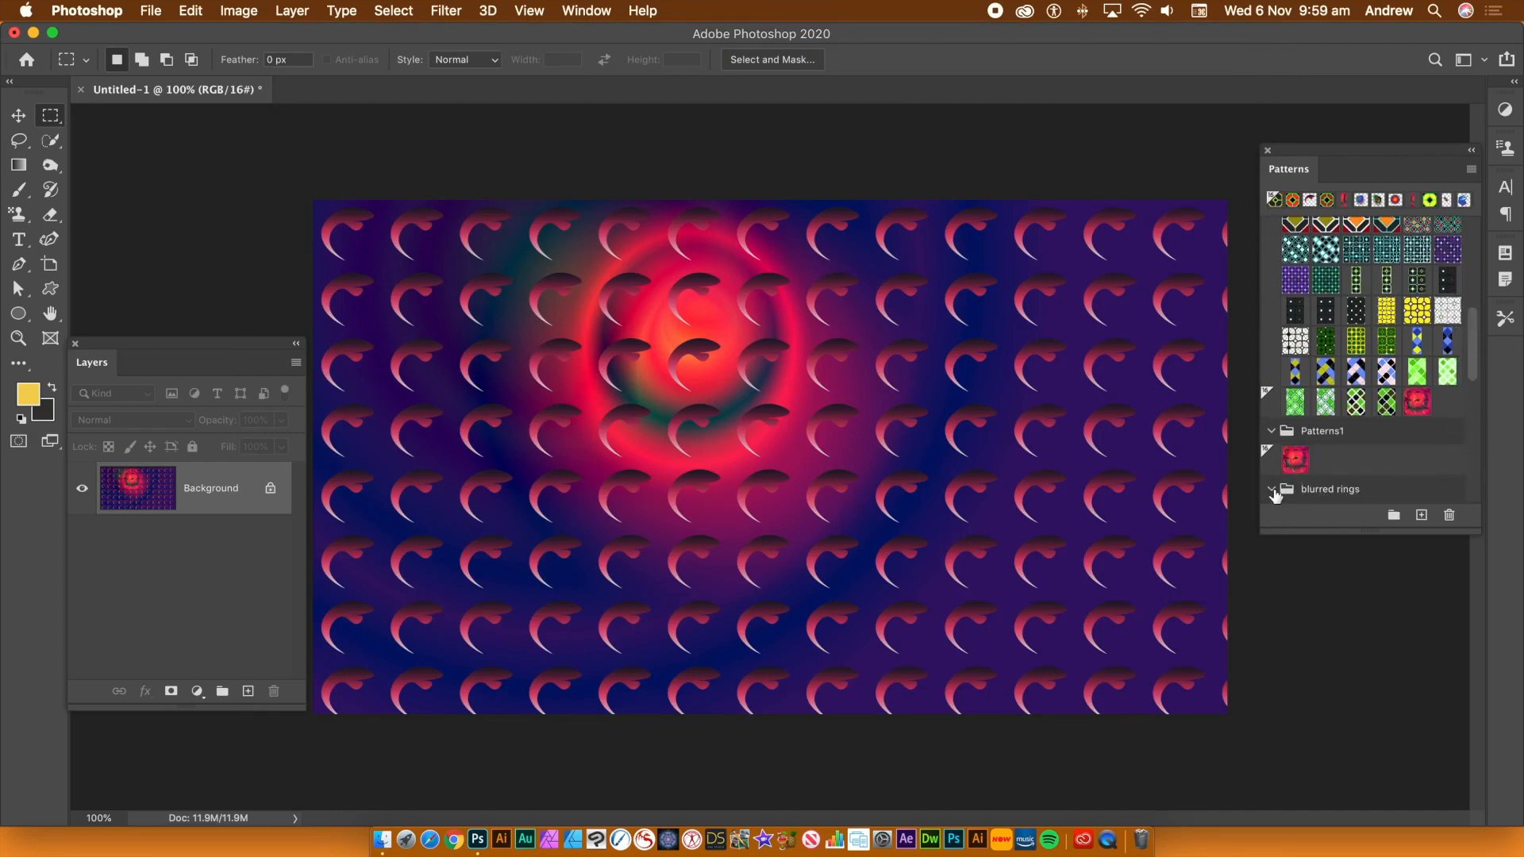
{"action": "left_click_drag", "start_coordinate": [1474, 366], "coordinate": [1472, 425]}
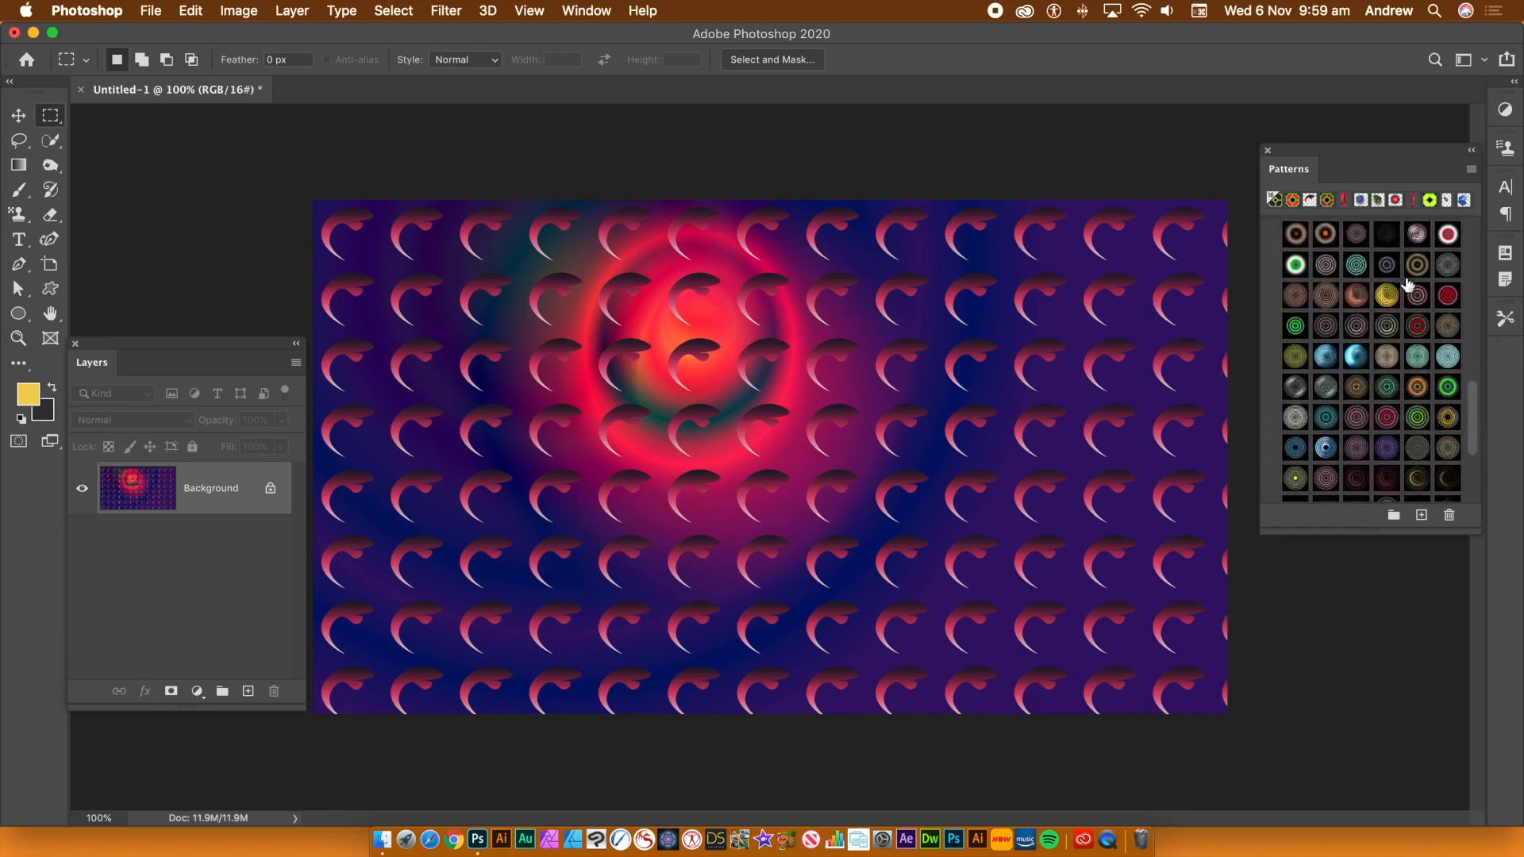
{"action": "left_click_drag", "start_coordinate": [1470, 406], "coordinate": [1494, 368]}
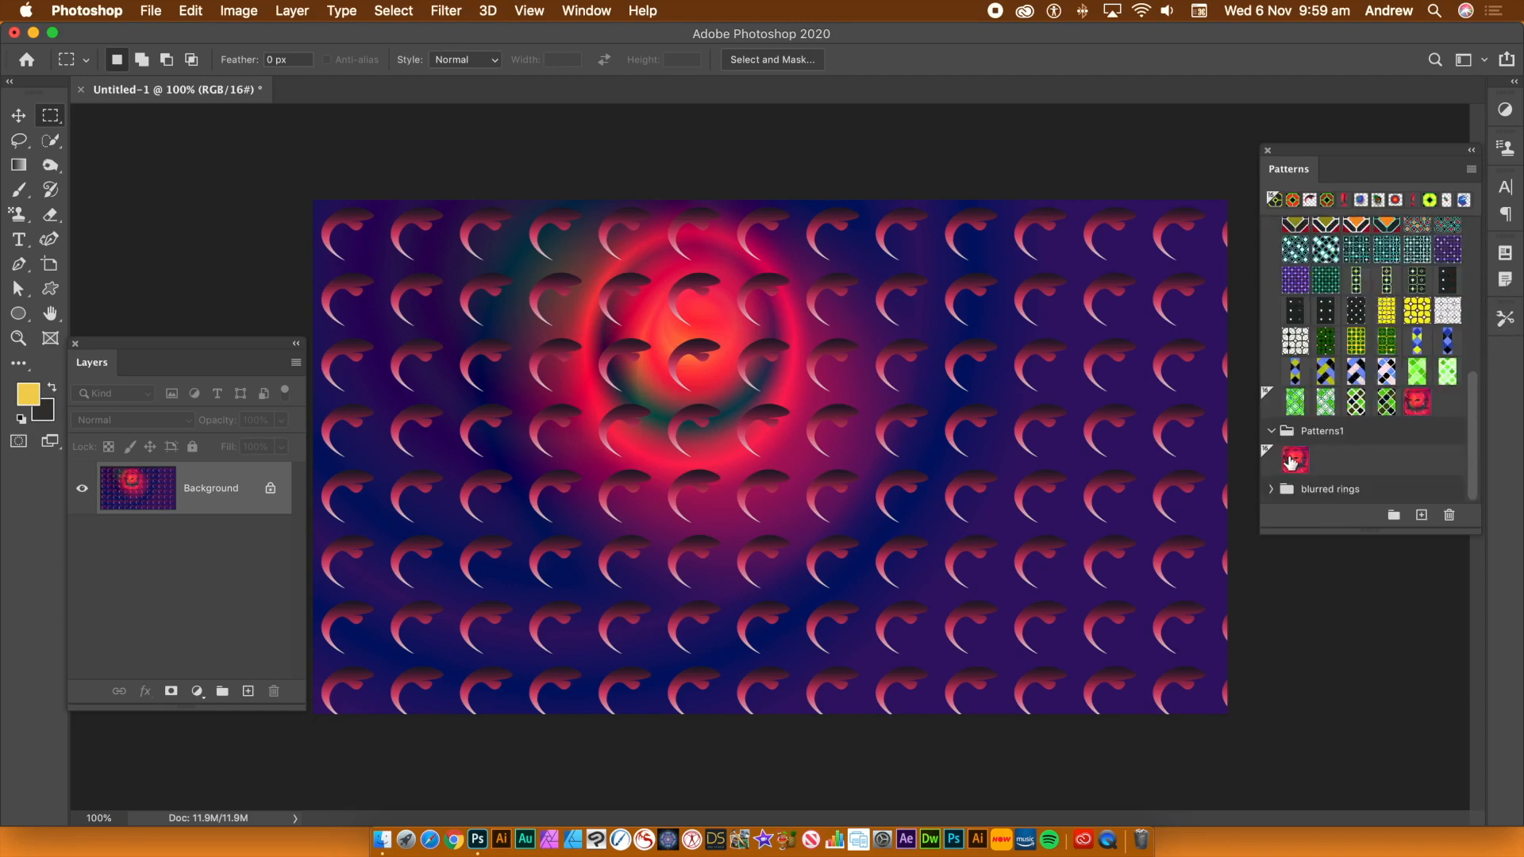
{"action": "left_click", "coordinate": [1271, 433]}
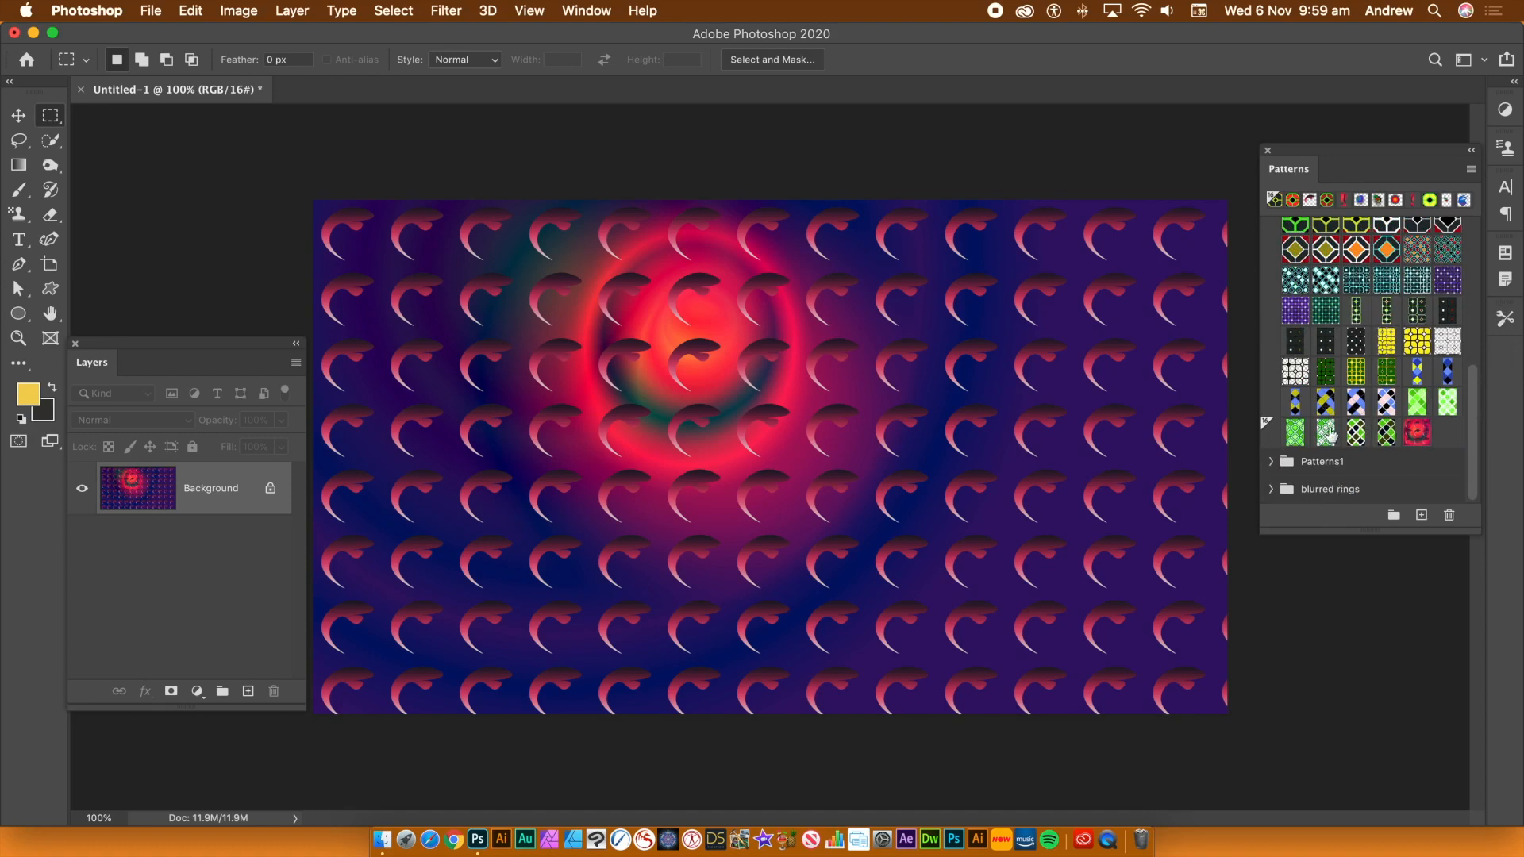
{"action": "scroll", "coordinate": [1469, 412], "scroll_direction": "up", "scroll_amount": 5}
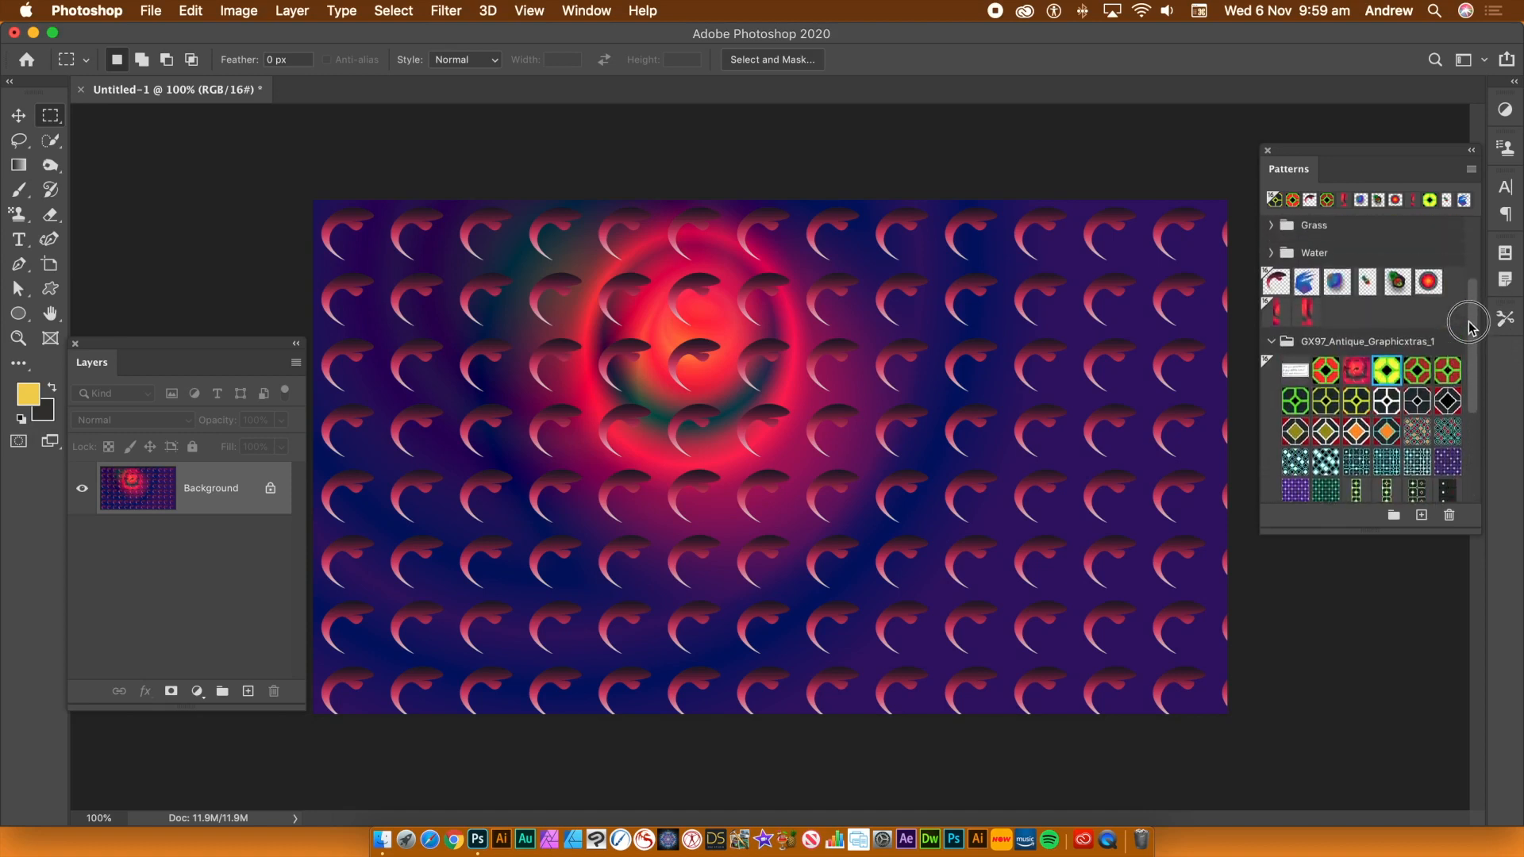
Step: Collapse the GX97_Antique_Graphicxtras_1 group and move the loose teal ring and yellow hexagon patterns in with the loose patterns beneath the Water group
{"action": "left_click", "coordinate": [1271, 344]}
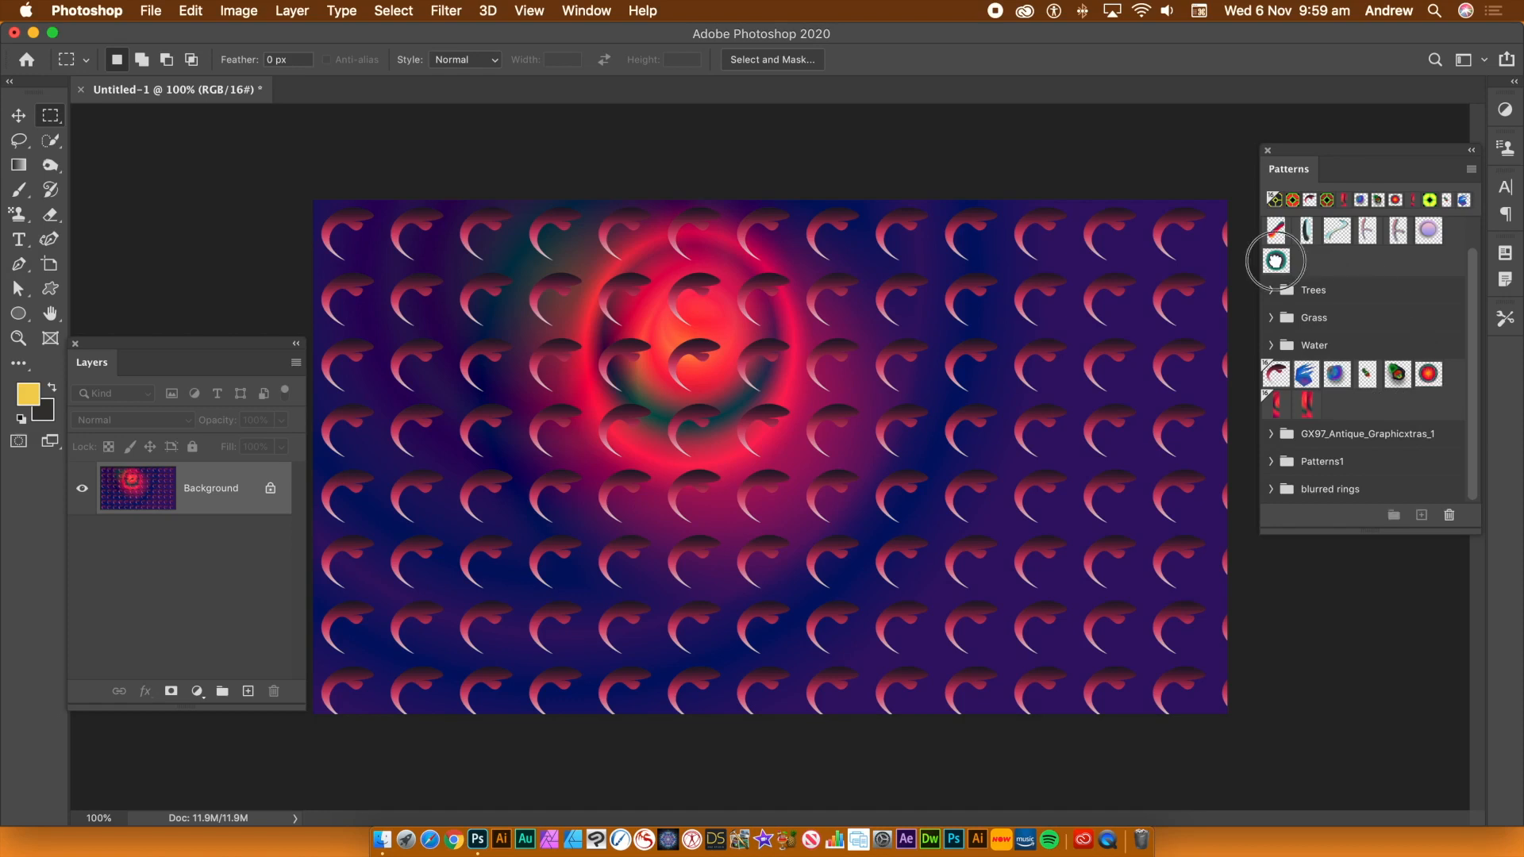
{"action": "left_click_drag", "start_coordinate": [1276, 264], "coordinate": [1338, 405]}
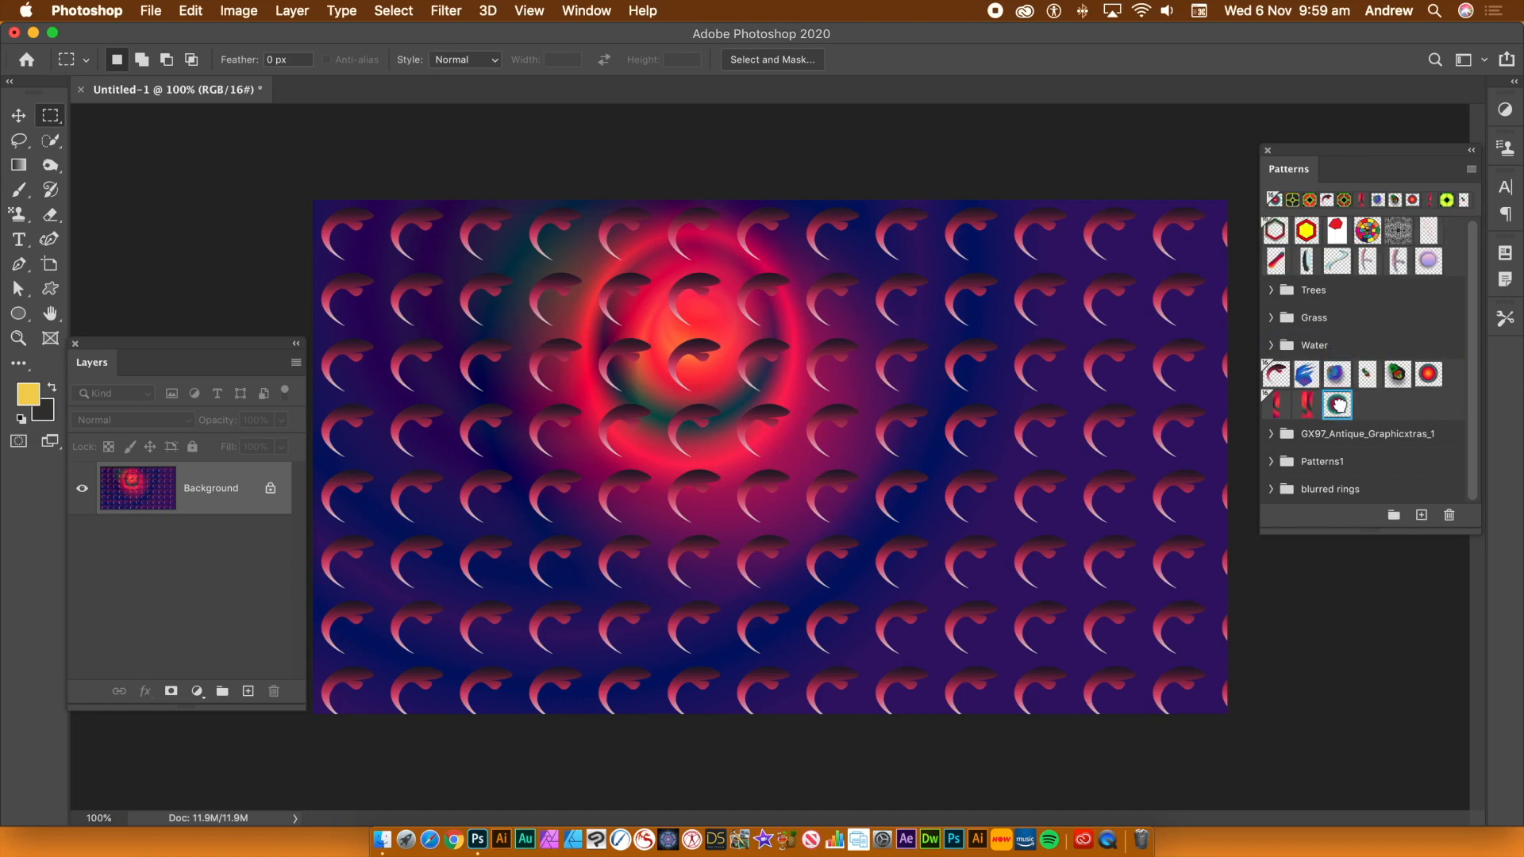
{"action": "left_click_drag", "start_coordinate": [1305, 230], "coordinate": [1373, 409]}
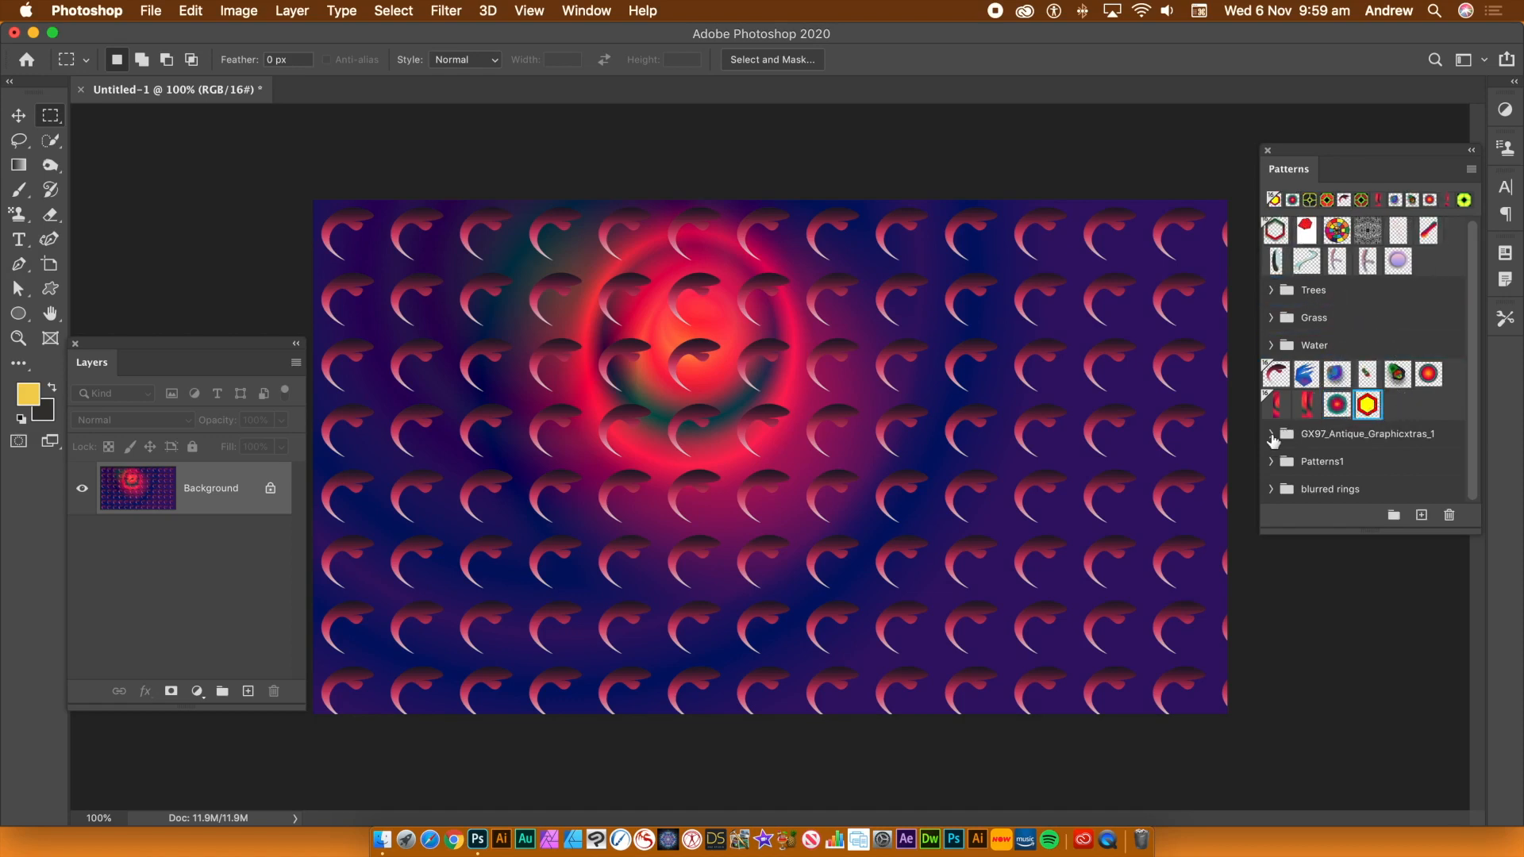
Step: Expand the Patterns1 group, move its magenta pattern out, and add the loose green-and-black and red ring patterns to it
{"action": "left_click", "coordinate": [1272, 462]}
{"action": "left_click_drag", "start_coordinate": [1295, 489], "coordinate": [1337, 459]}
{"action": "left_click_drag", "start_coordinate": [1395, 383], "coordinate": [1295, 480]}
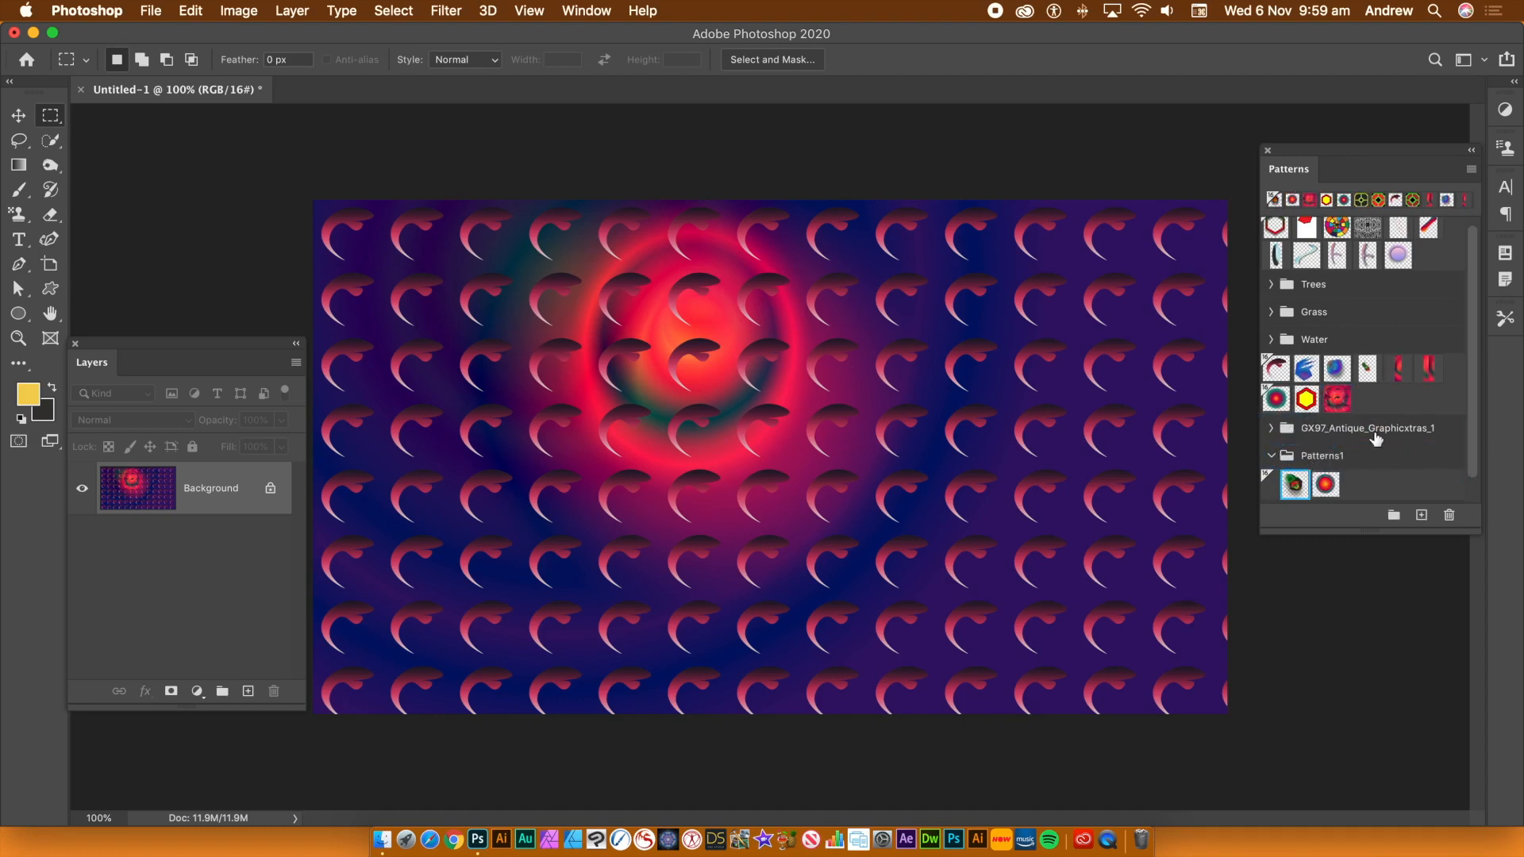
Step: Move the small diagonal pattern and the two loose red patterns together into the Patterns1 group, and collapse the group
{"action": "left_click", "coordinate": [1366, 373]}
{"action": "left_click", "coordinate": [1429, 370], "text": "shift"}
{"action": "left_click_drag", "start_coordinate": [1428, 370], "coordinate": [1321, 448]}
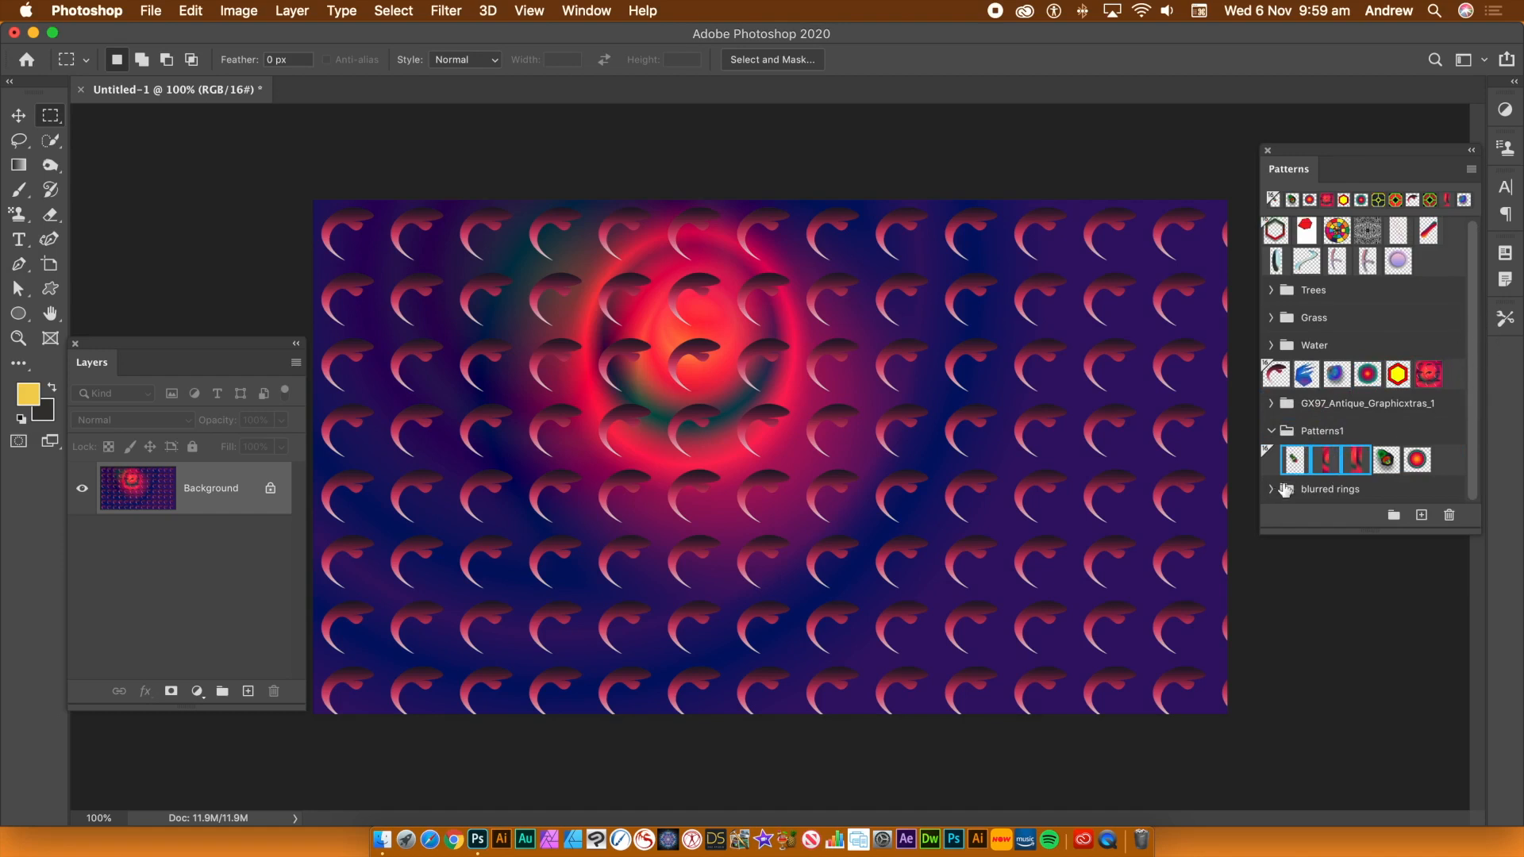
{"action": "left_click", "coordinate": [1272, 431]}
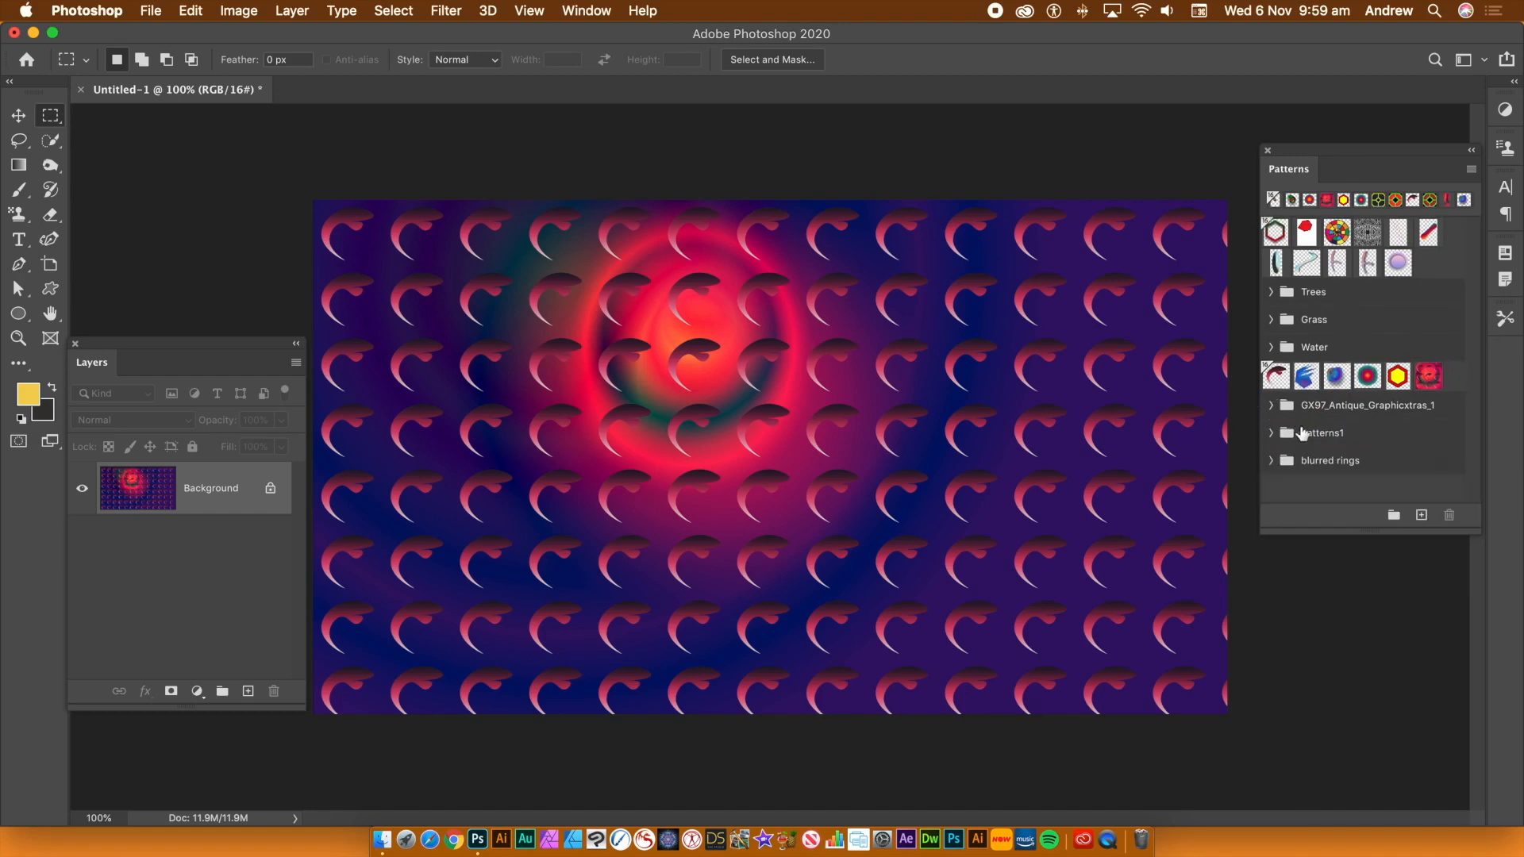
Step: Move the six loose patterns beneath the Water group into Patterns1, and place the Patterns1 group below blurred rings
{"action": "left_click", "coordinate": [1277, 376]}
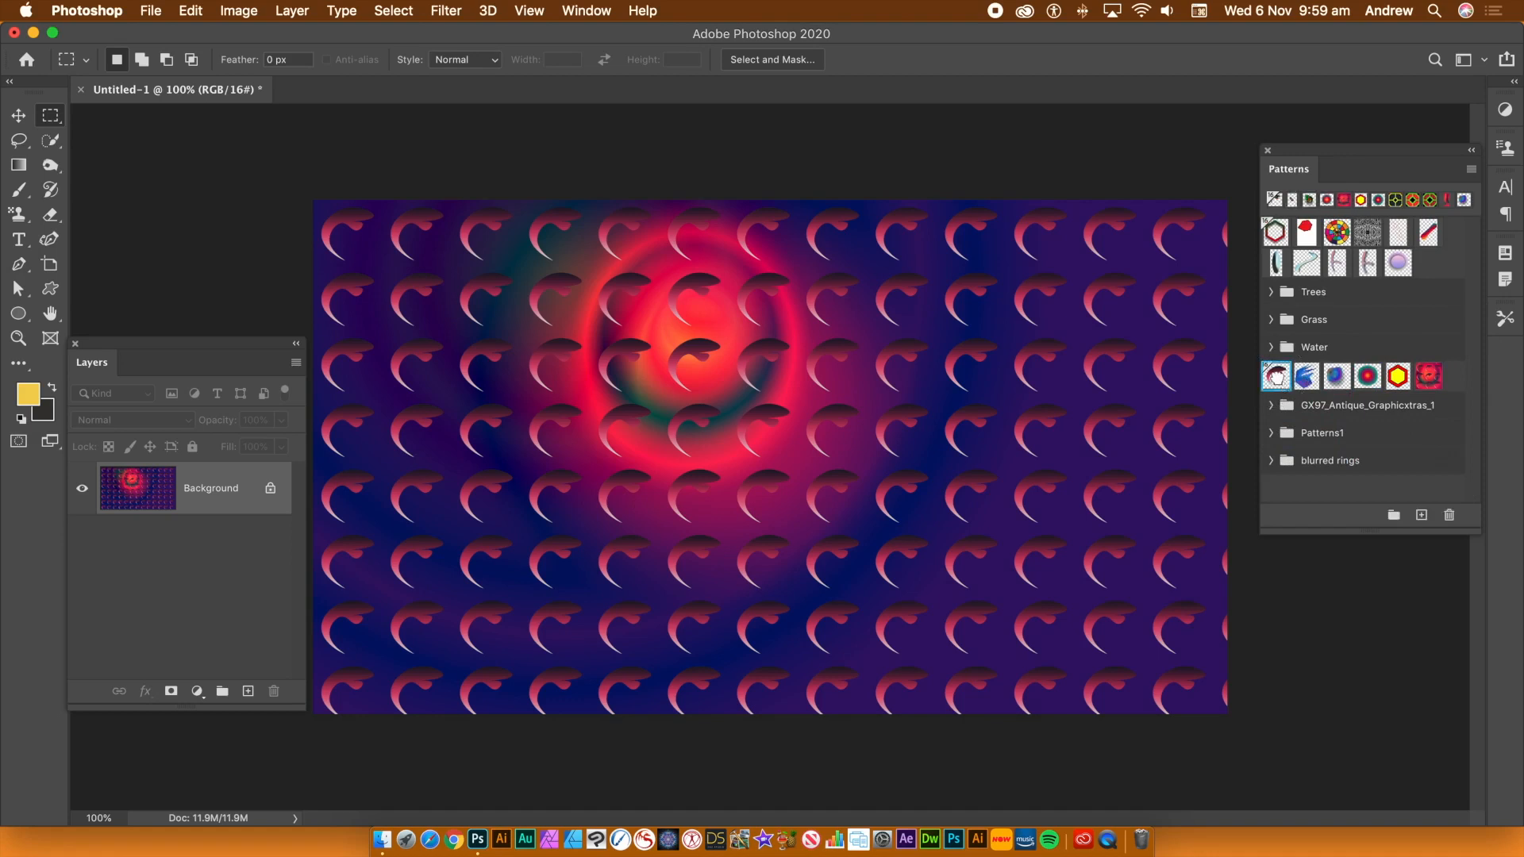
{"action": "left_click", "coordinate": [1435, 380], "text": "shift"}
{"action": "left_click_drag", "start_coordinate": [1435, 379], "coordinate": [1343, 439]}
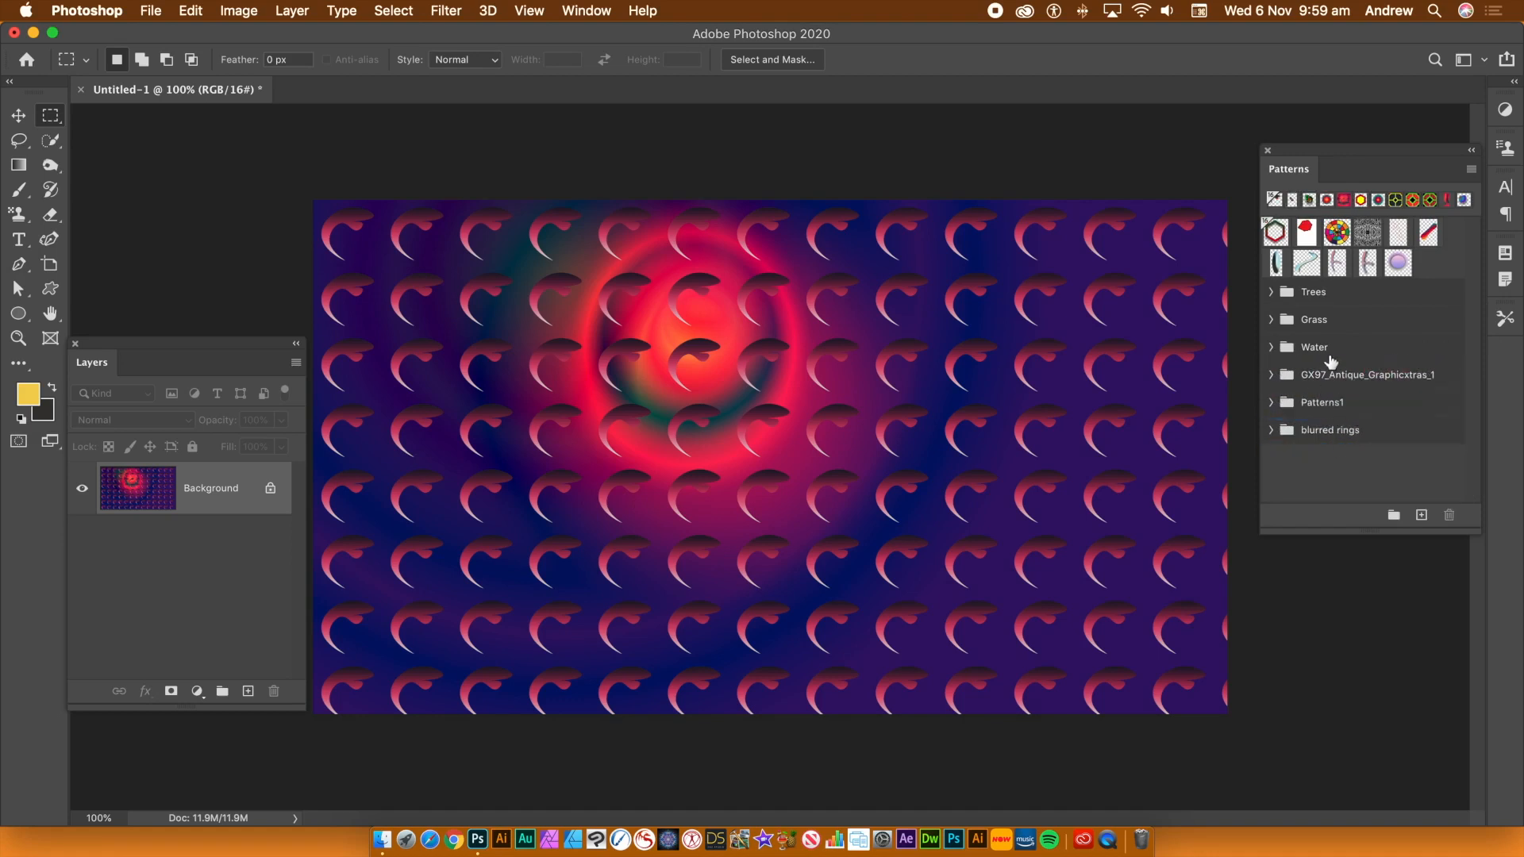
{"action": "left_click", "coordinate": [1338, 409]}
{"action": "left_click_drag", "start_coordinate": [1318, 403], "coordinate": [1318, 450]}
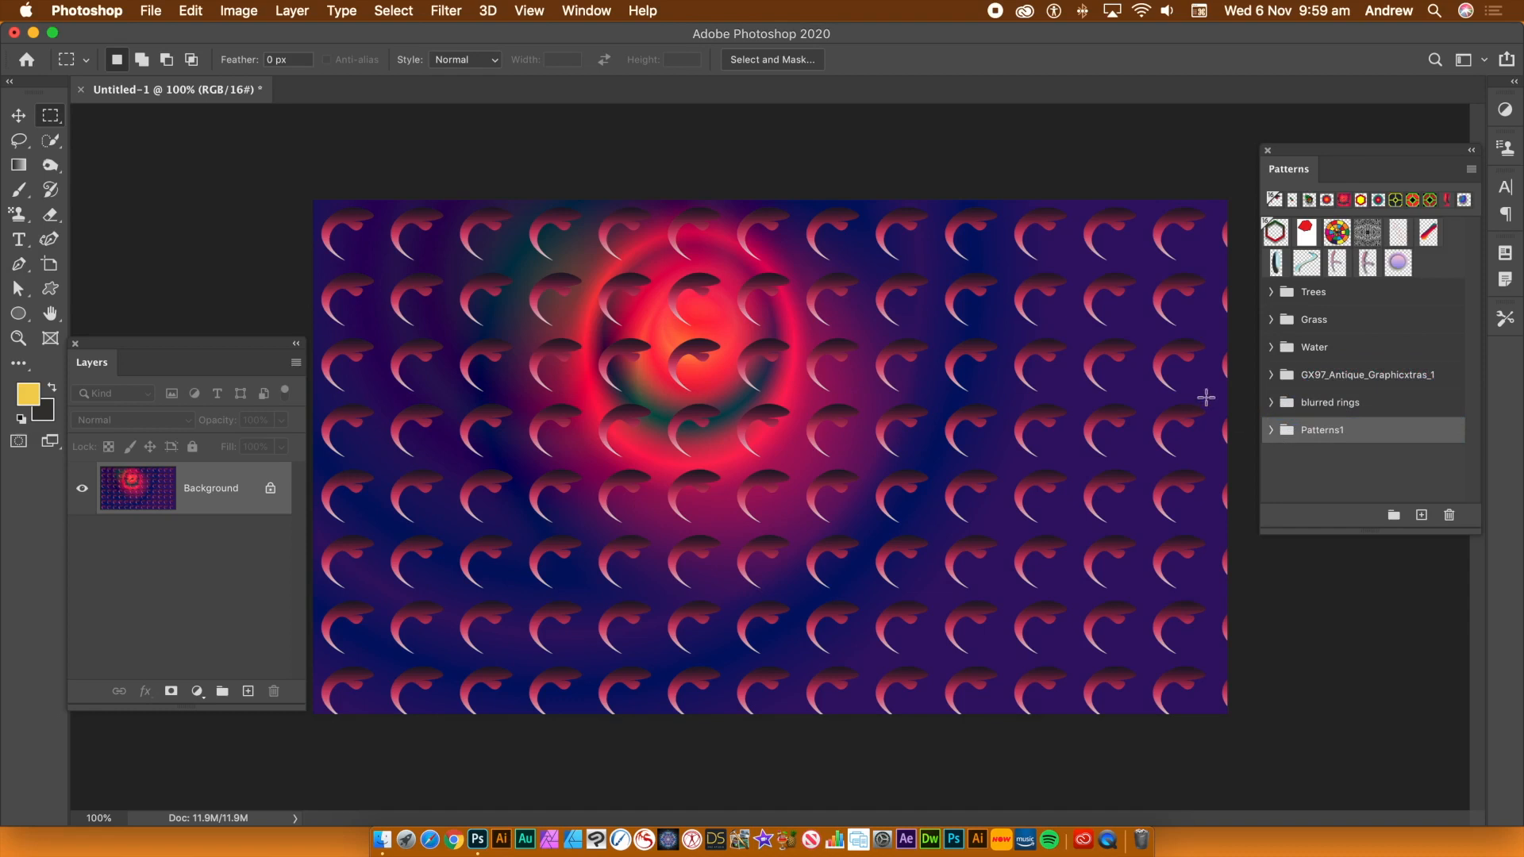
Step: Open the export of the first six blurred rings patterns as a .pat file, cancel the save, and collapse the group
{"action": "left_click", "coordinate": [1471, 169]}
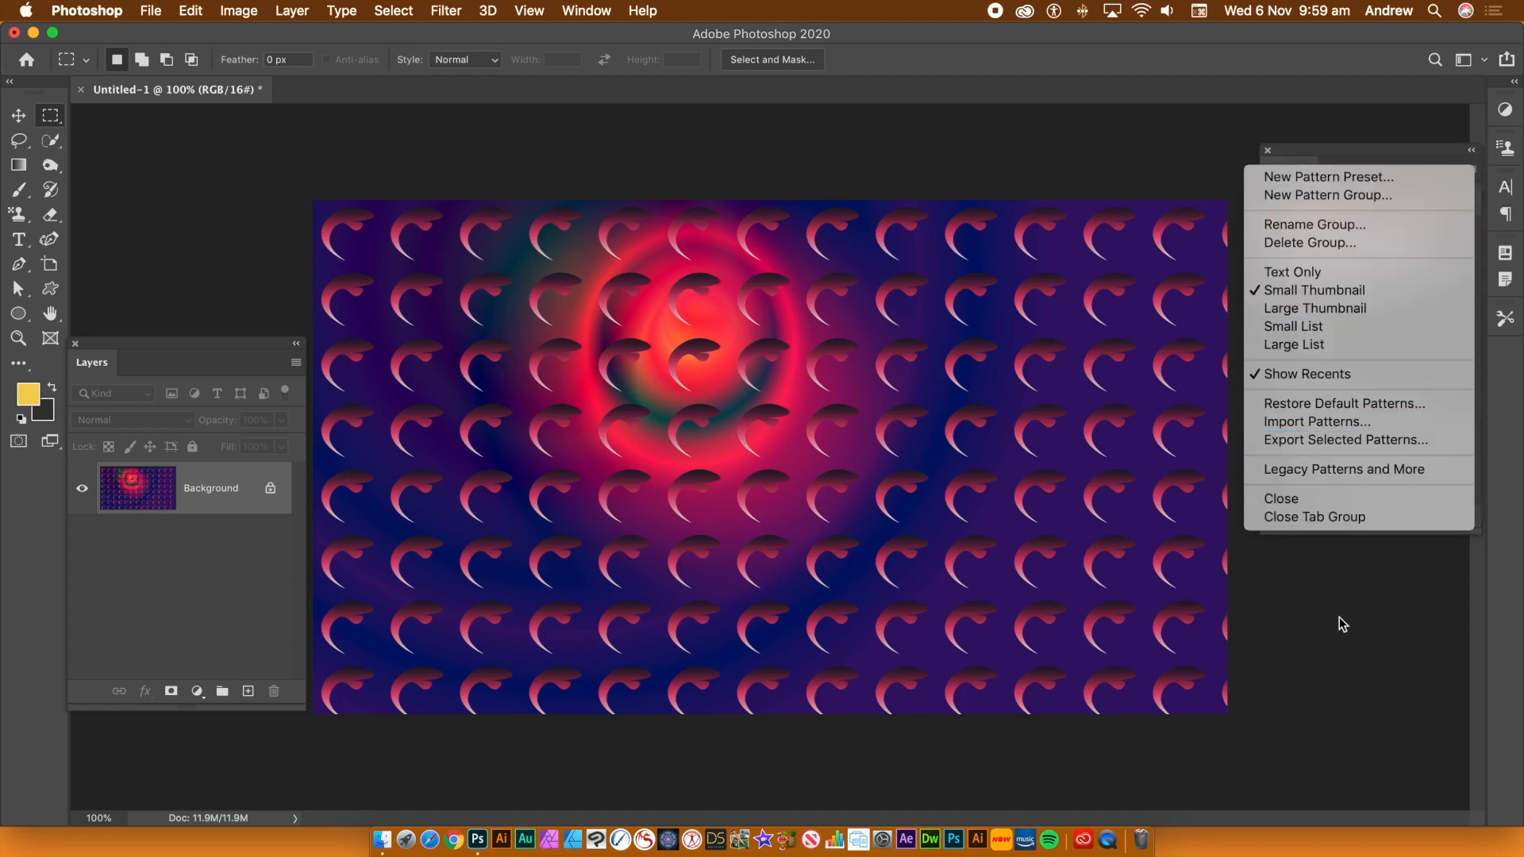
{"action": "left_click", "coordinate": [1129, 180]}
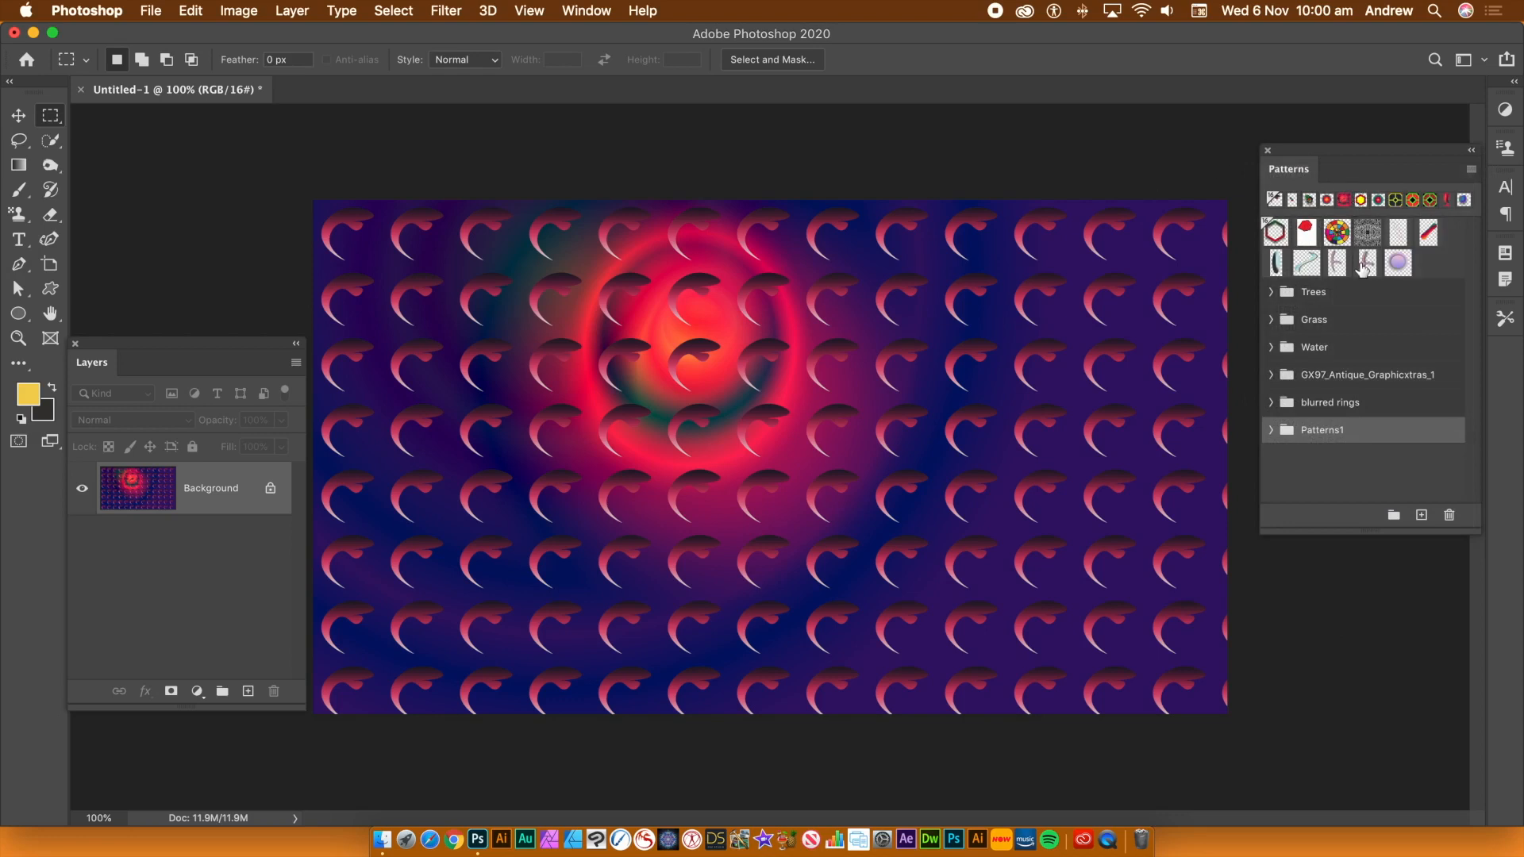
{"action": "left_click", "coordinate": [1272, 403]}
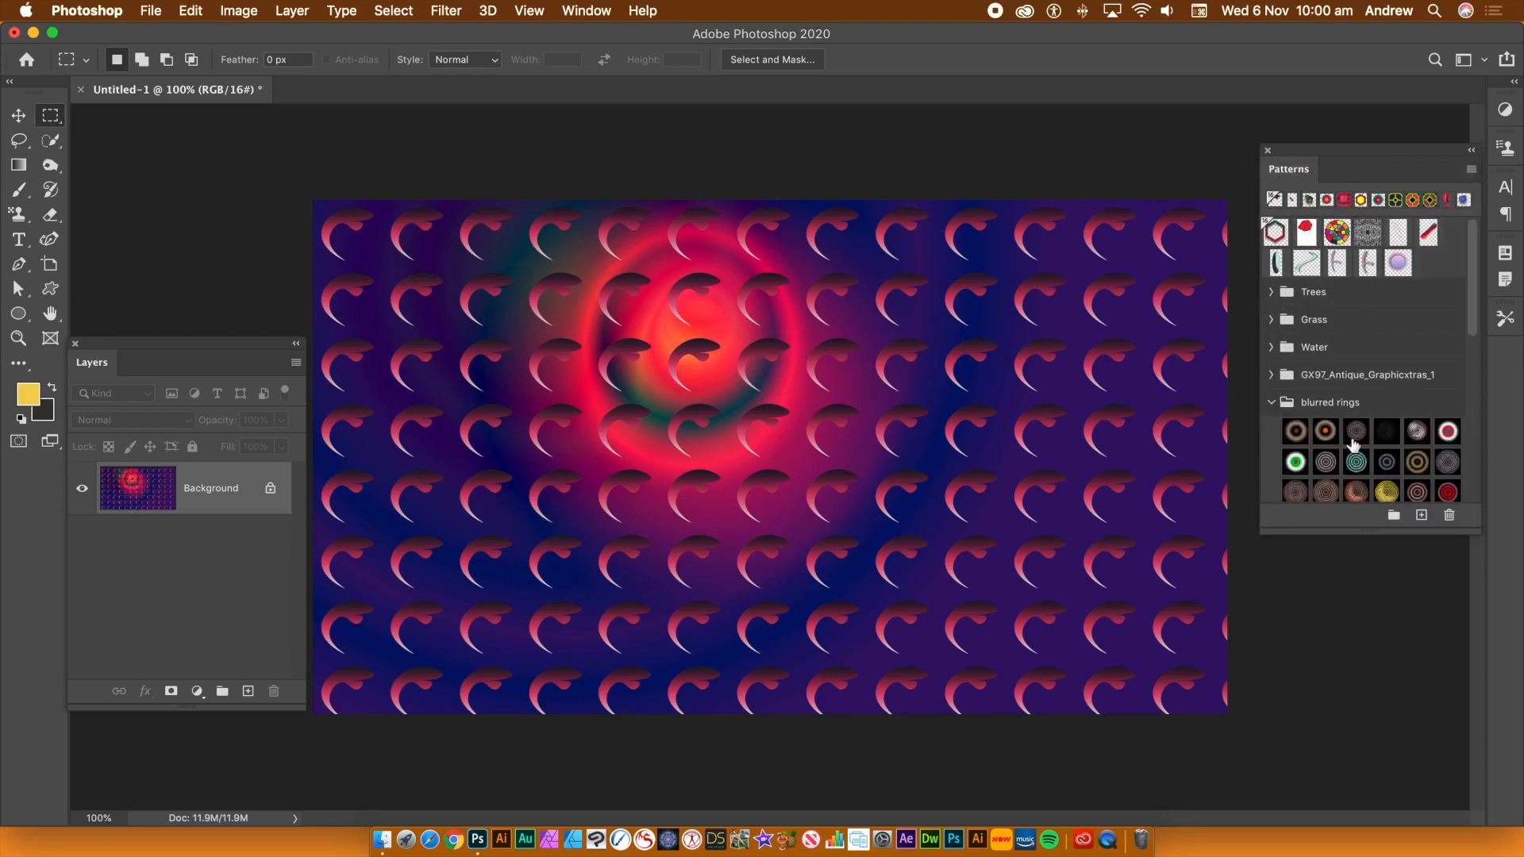
{"action": "left_click", "coordinate": [1450, 433], "text": "shift"}
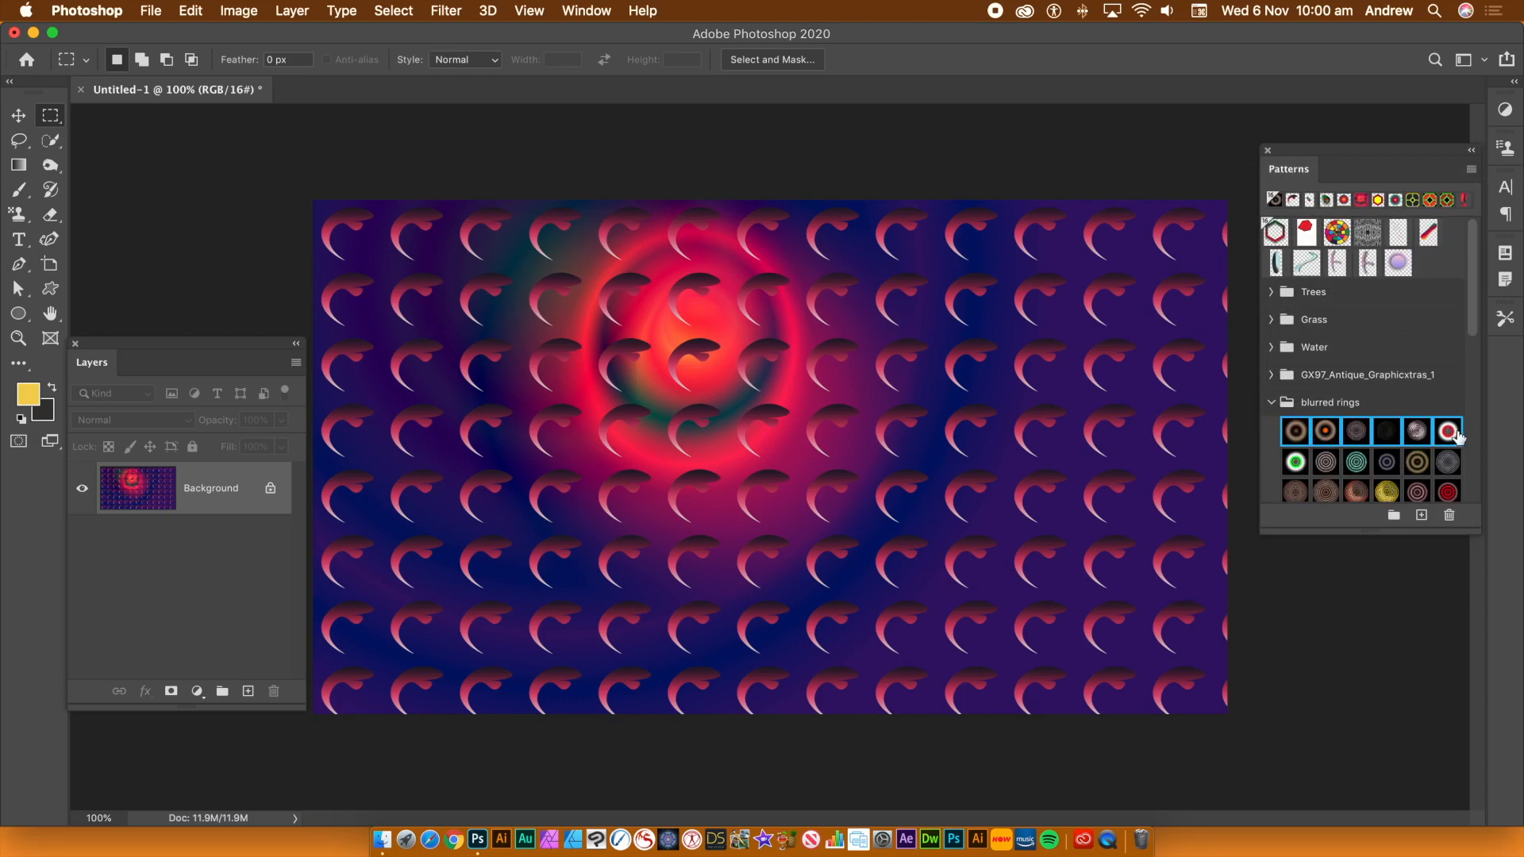
{"action": "left_click", "coordinate": [1471, 169]}
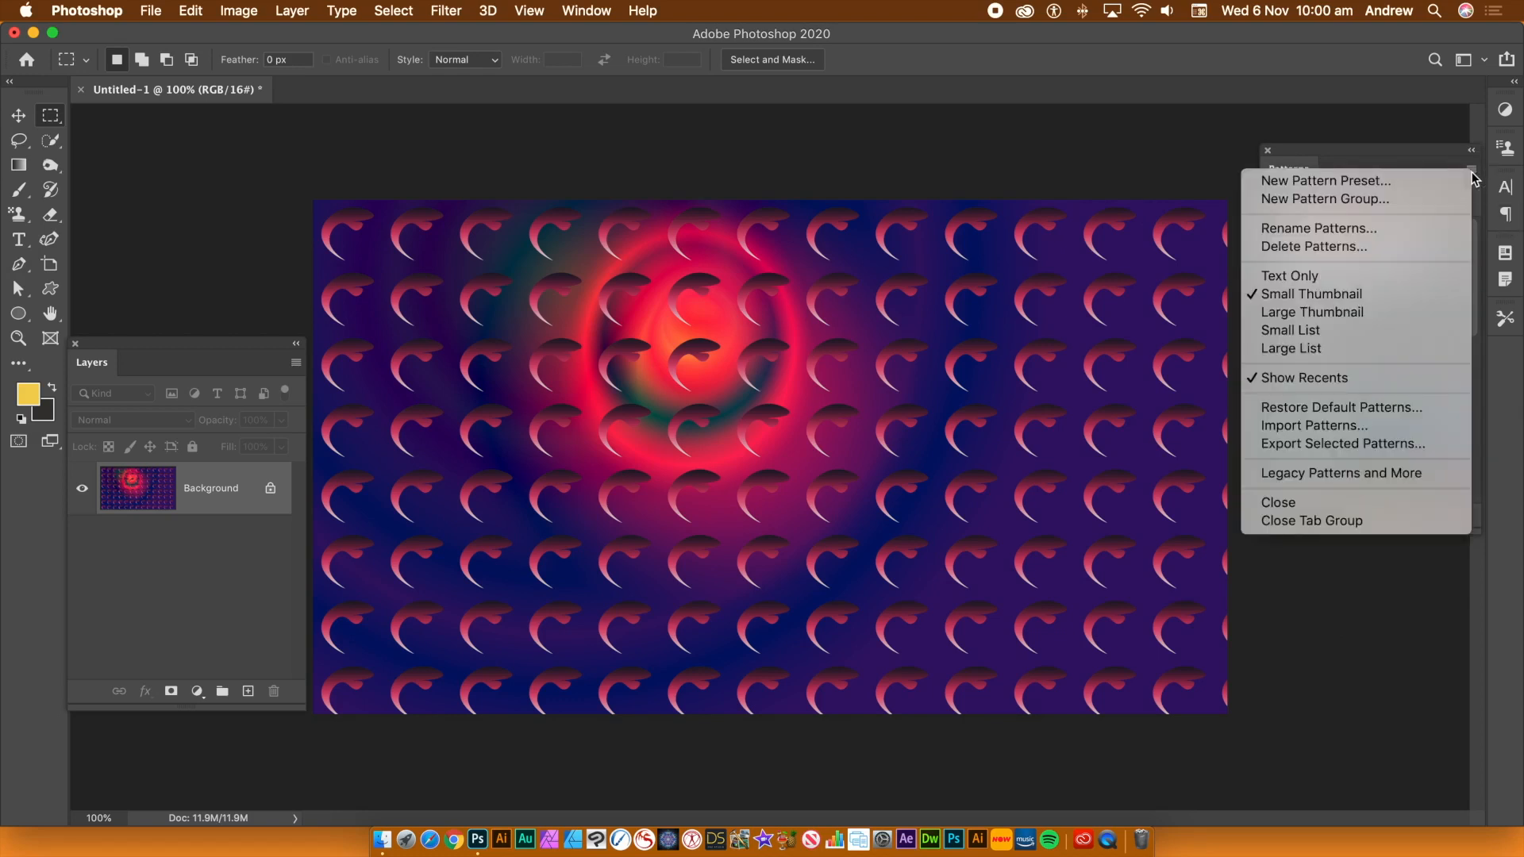
{"action": "left_click", "coordinate": [1406, 449]}
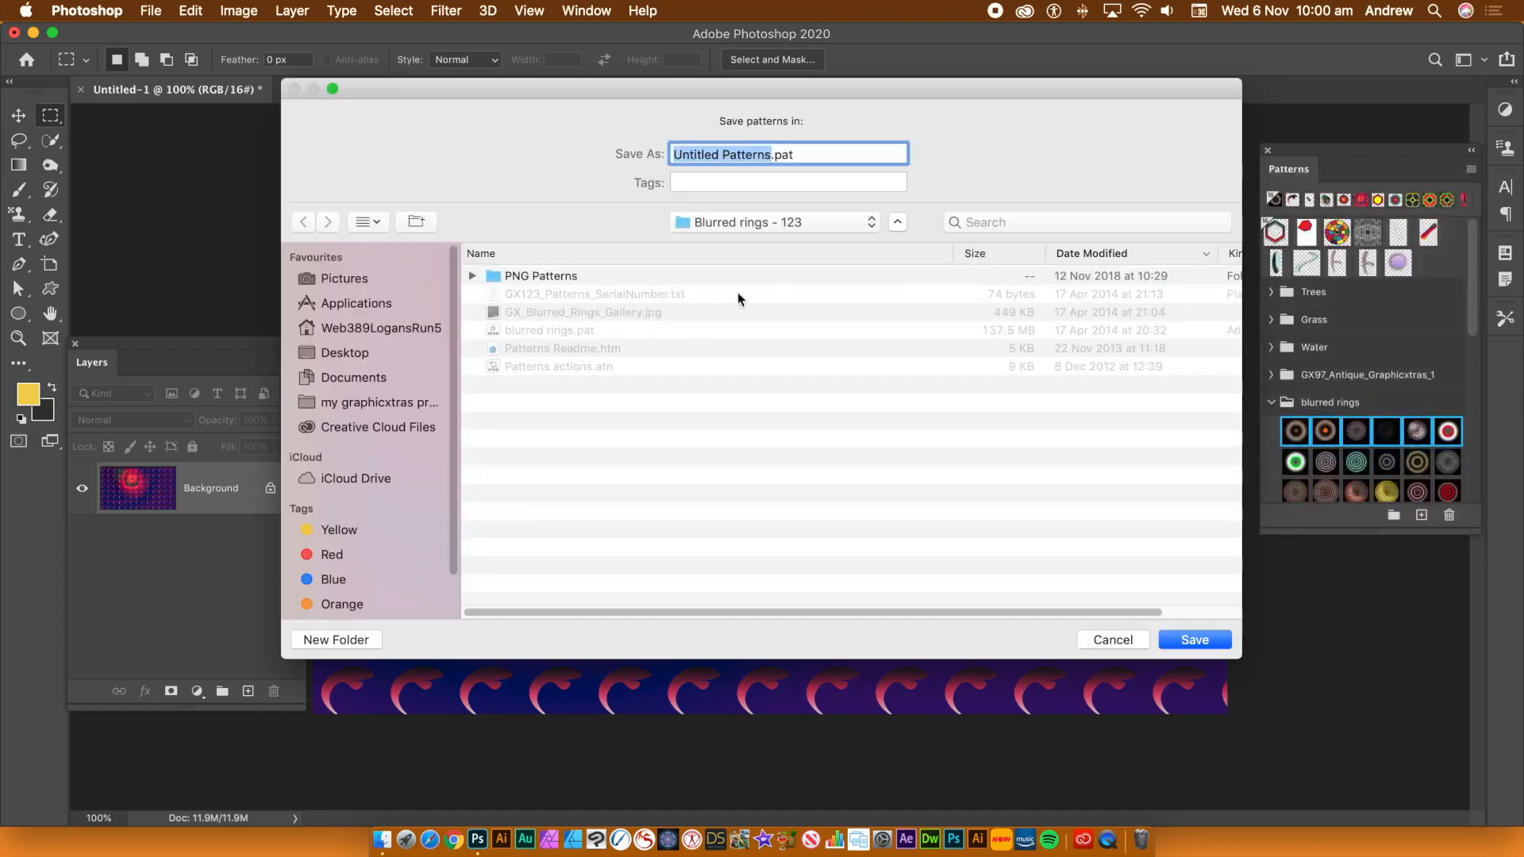
{"action": "left_click", "coordinate": [1113, 640]}
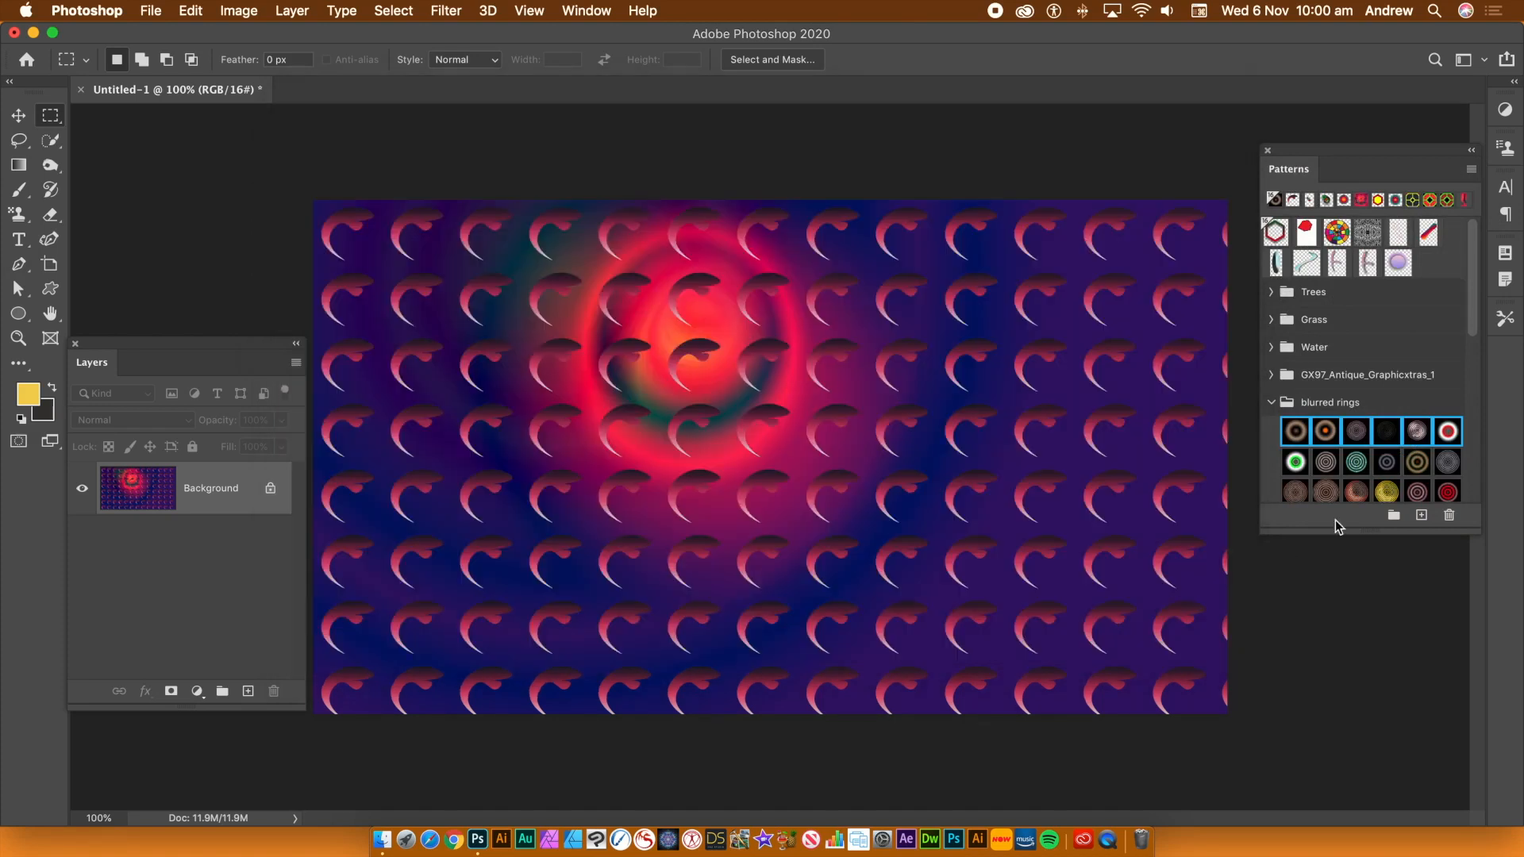
{"action": "left_click", "coordinate": [1271, 403]}
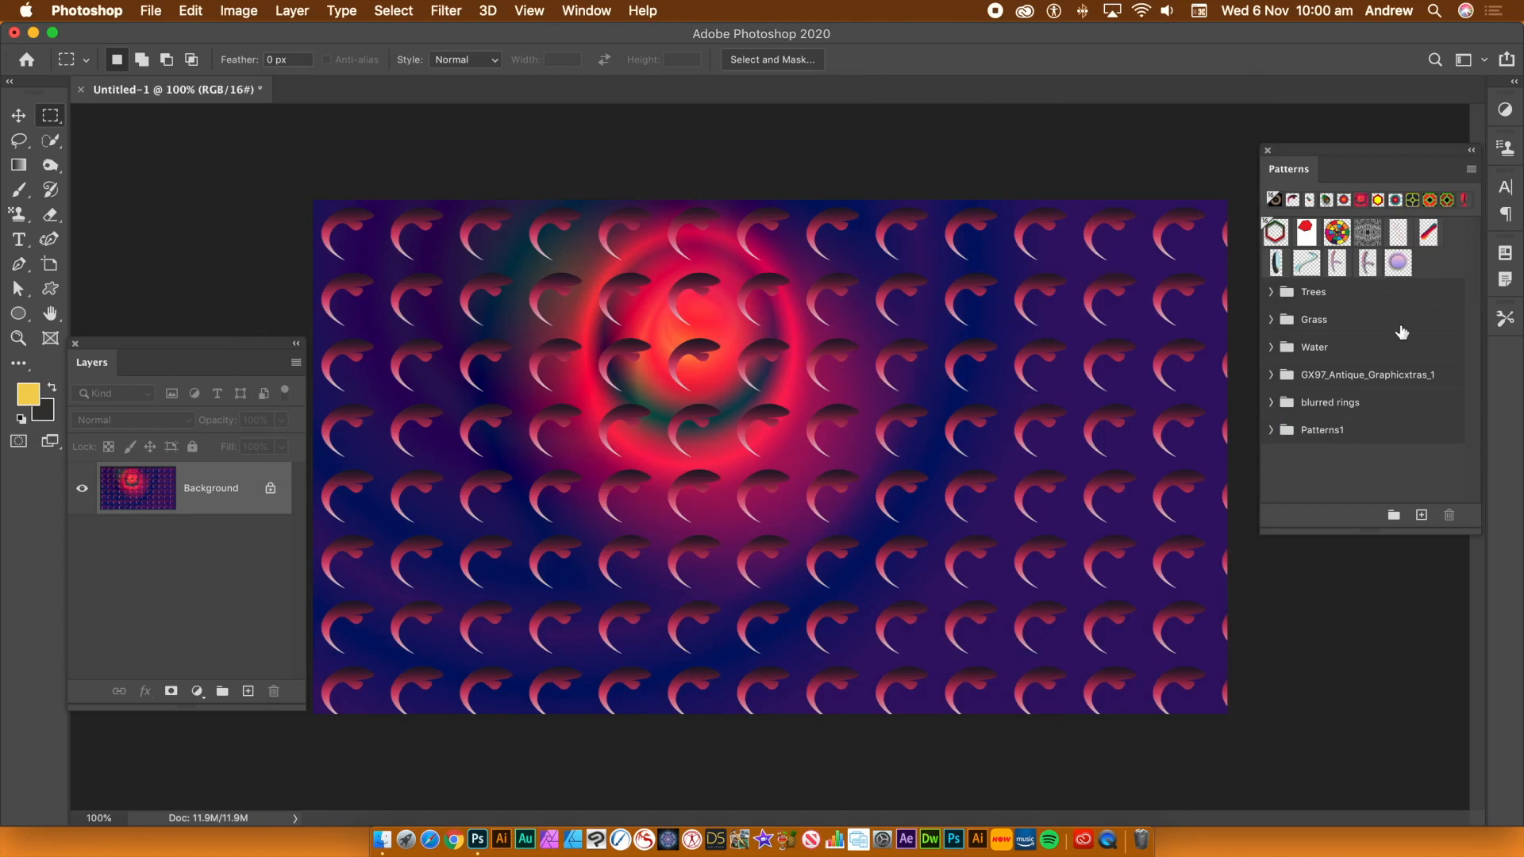
Step: Expand the GX97_Antique_Graphicxtras_1 group and apply its red and green octagon pattern to the canvas as a pattern fill layer
{"action": "left_click", "coordinate": [1271, 375]}
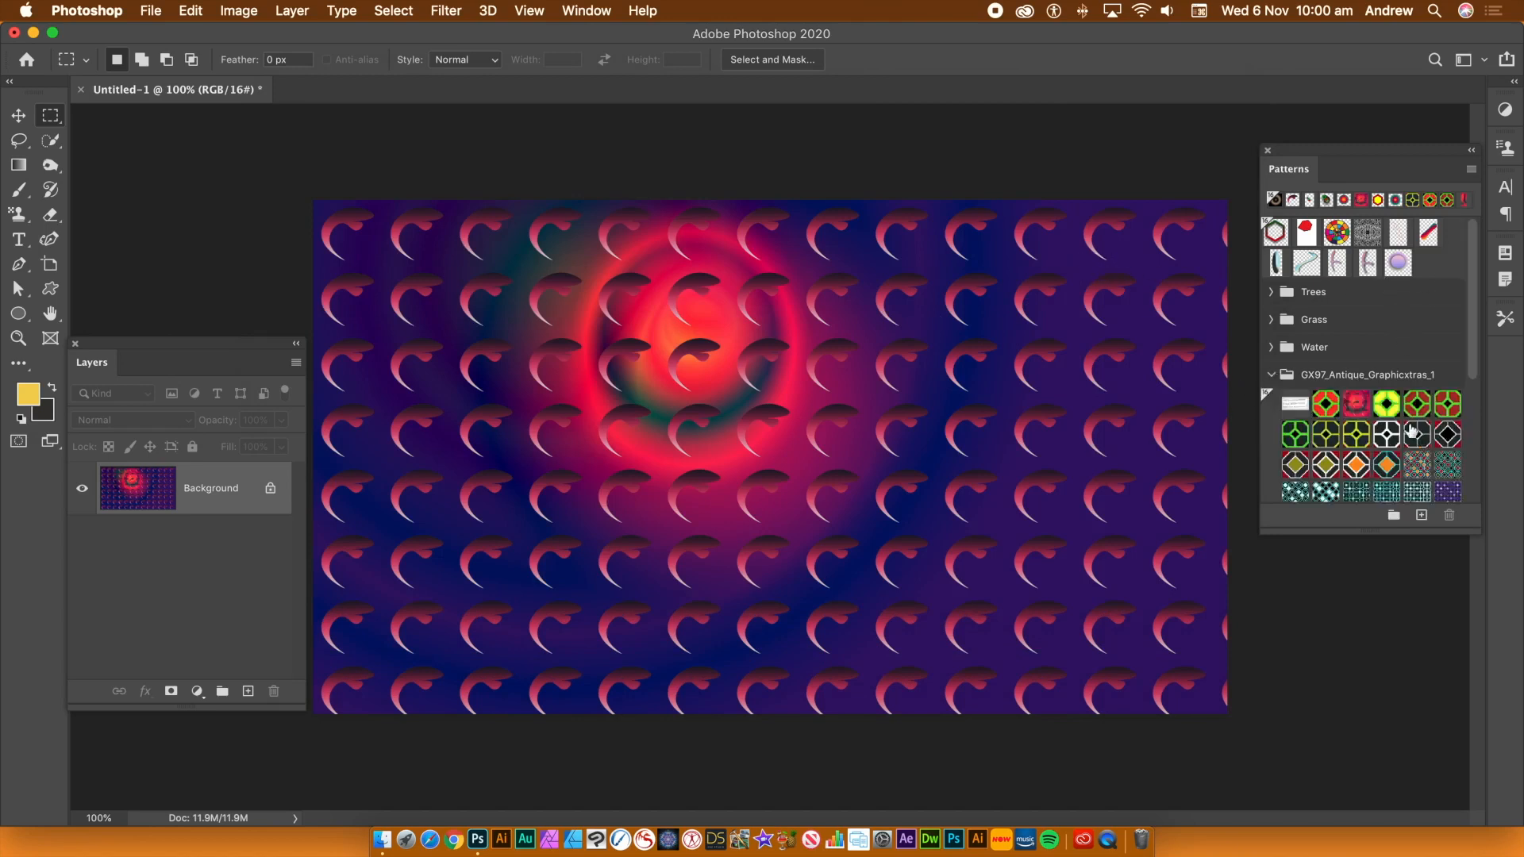
{"action": "left_click", "coordinate": [1324, 405]}
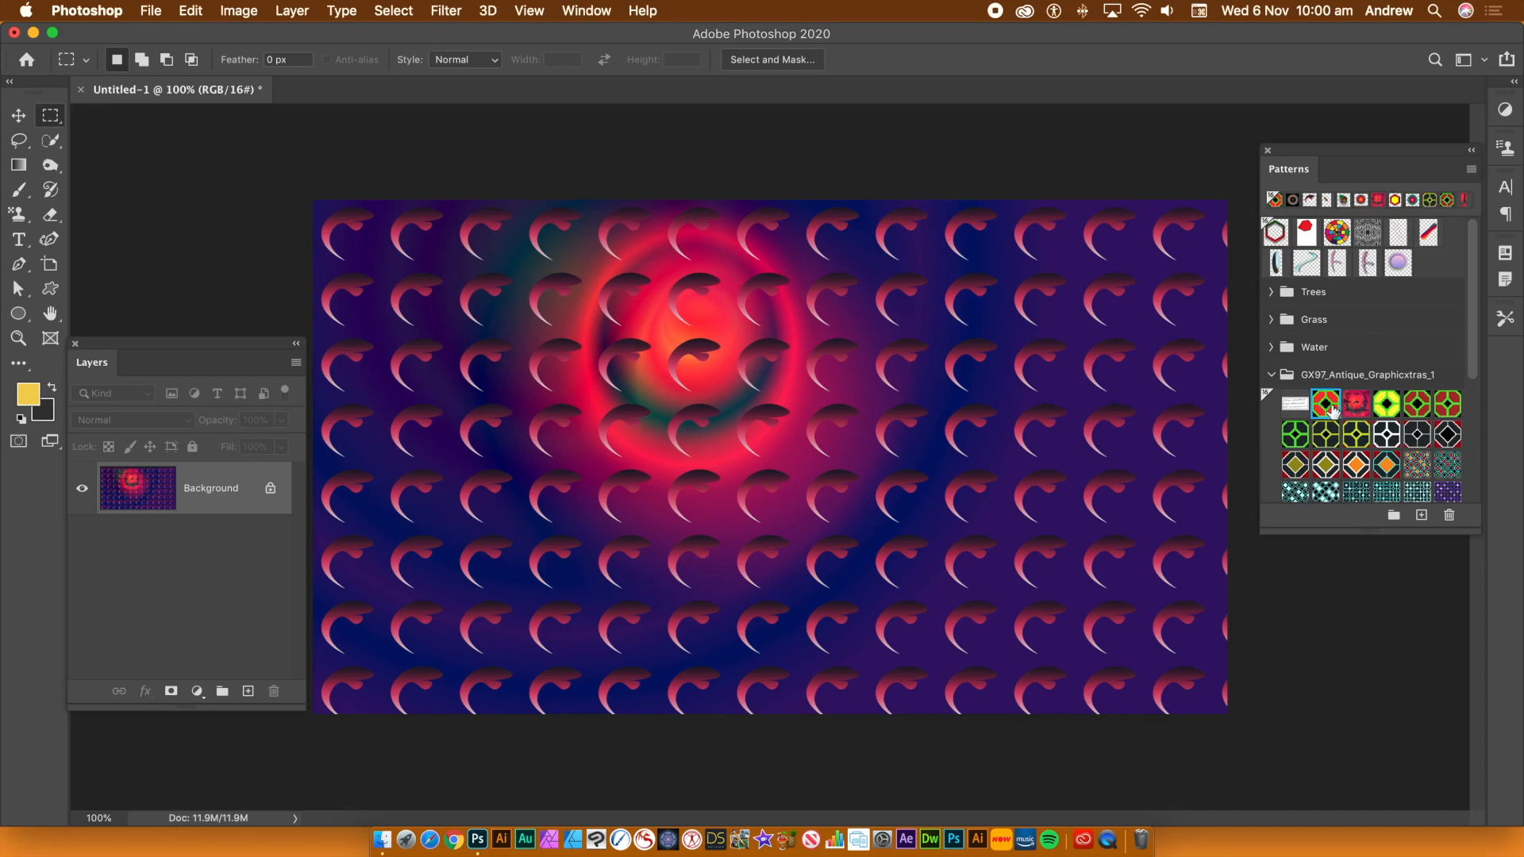
{"action": "left_click_drag", "start_coordinate": [1325, 406], "coordinate": [889, 395]}
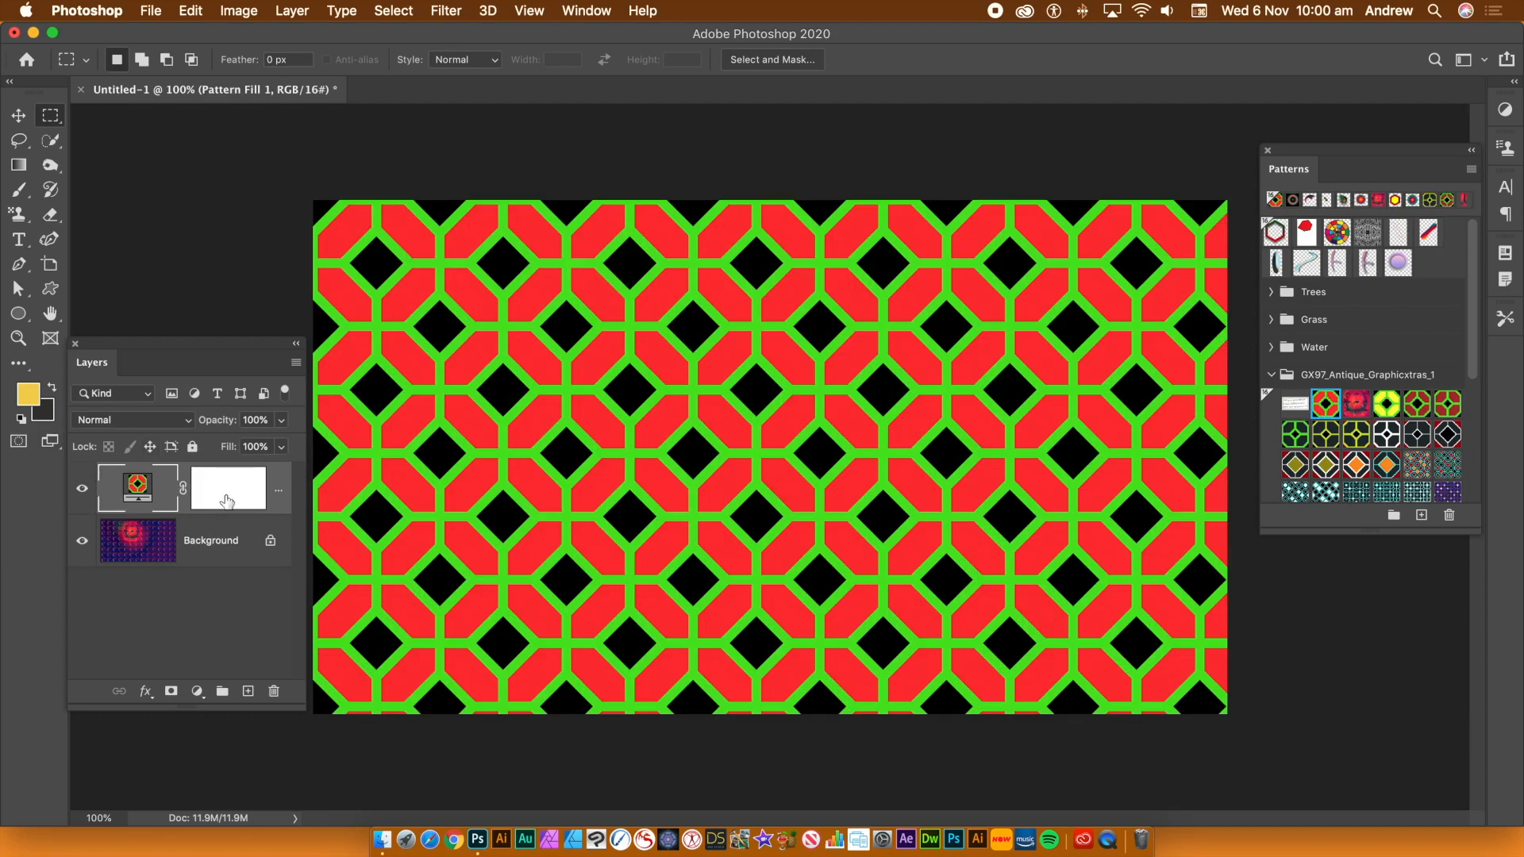
Step: Set the scale of the pattern fill layer to 50%
{"action": "double_click", "coordinate": [138, 484]}
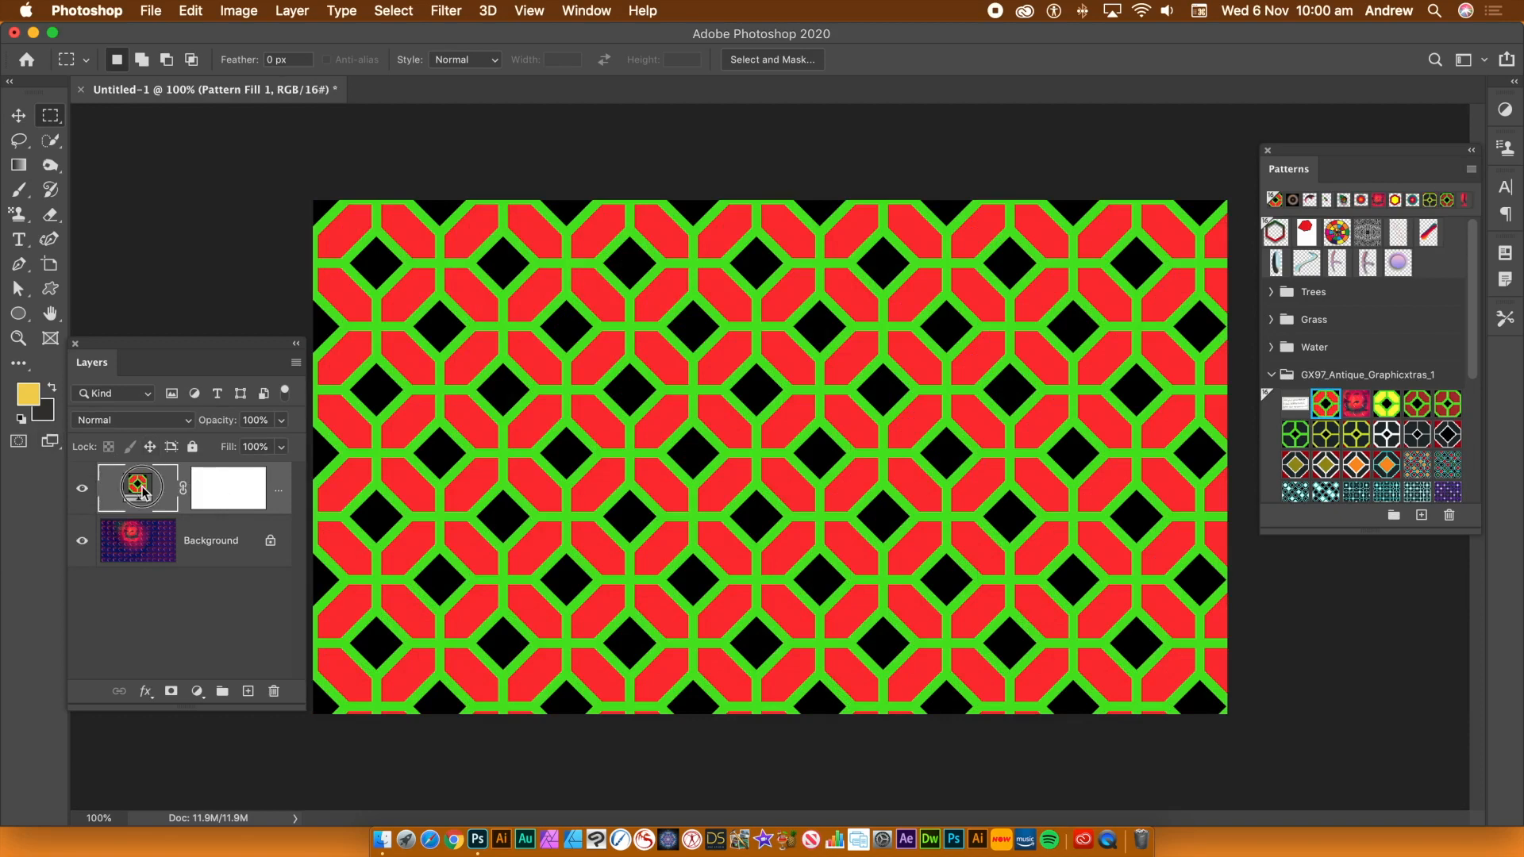
{"action": "left_click_drag", "start_coordinate": [1329, 346], "coordinate": [778, 350]}
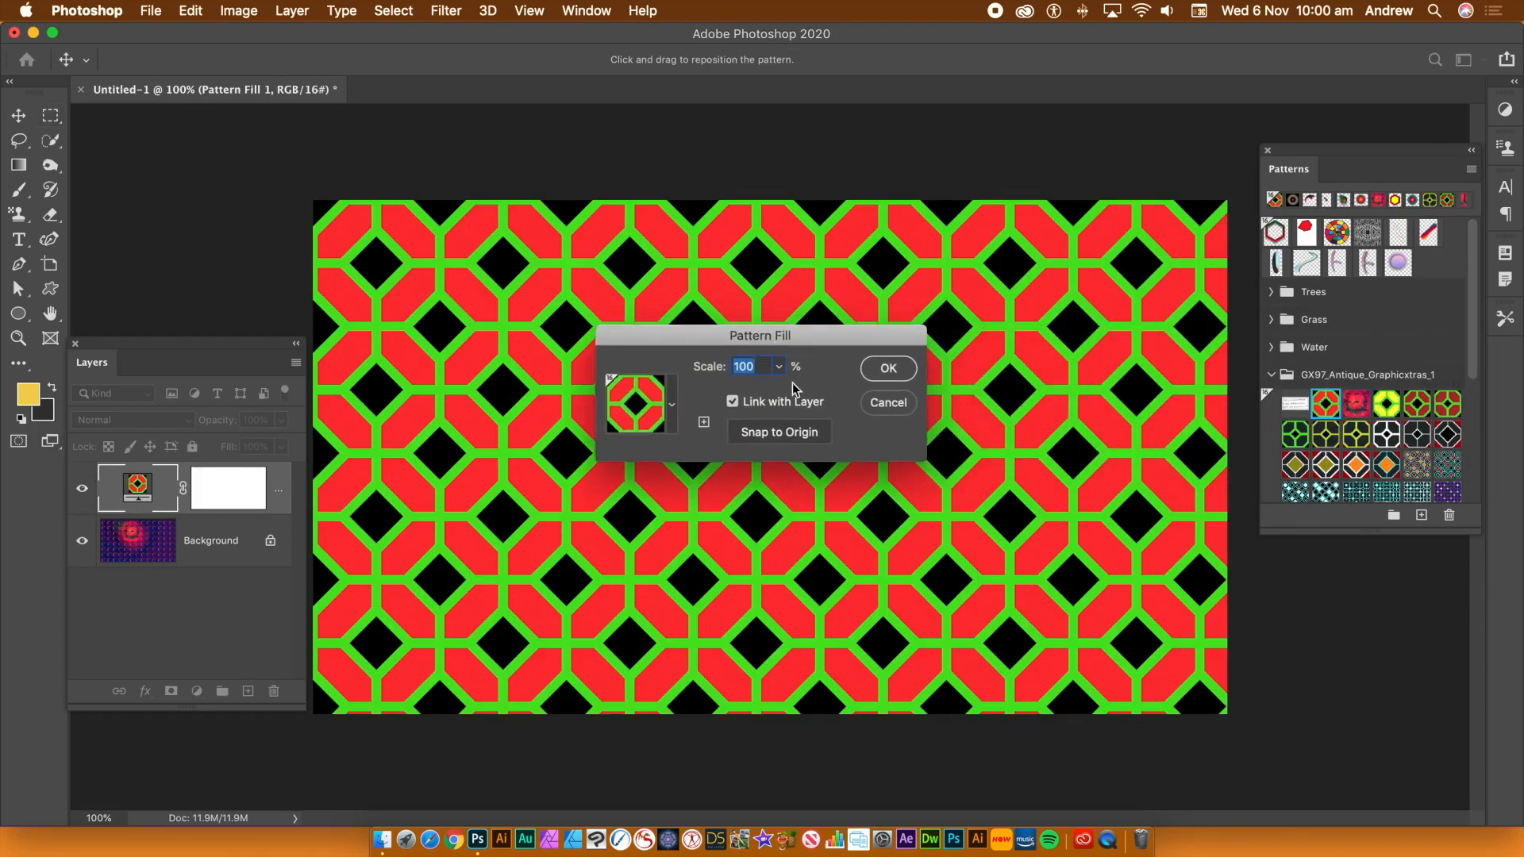
{"action": "type", "text": "50"}
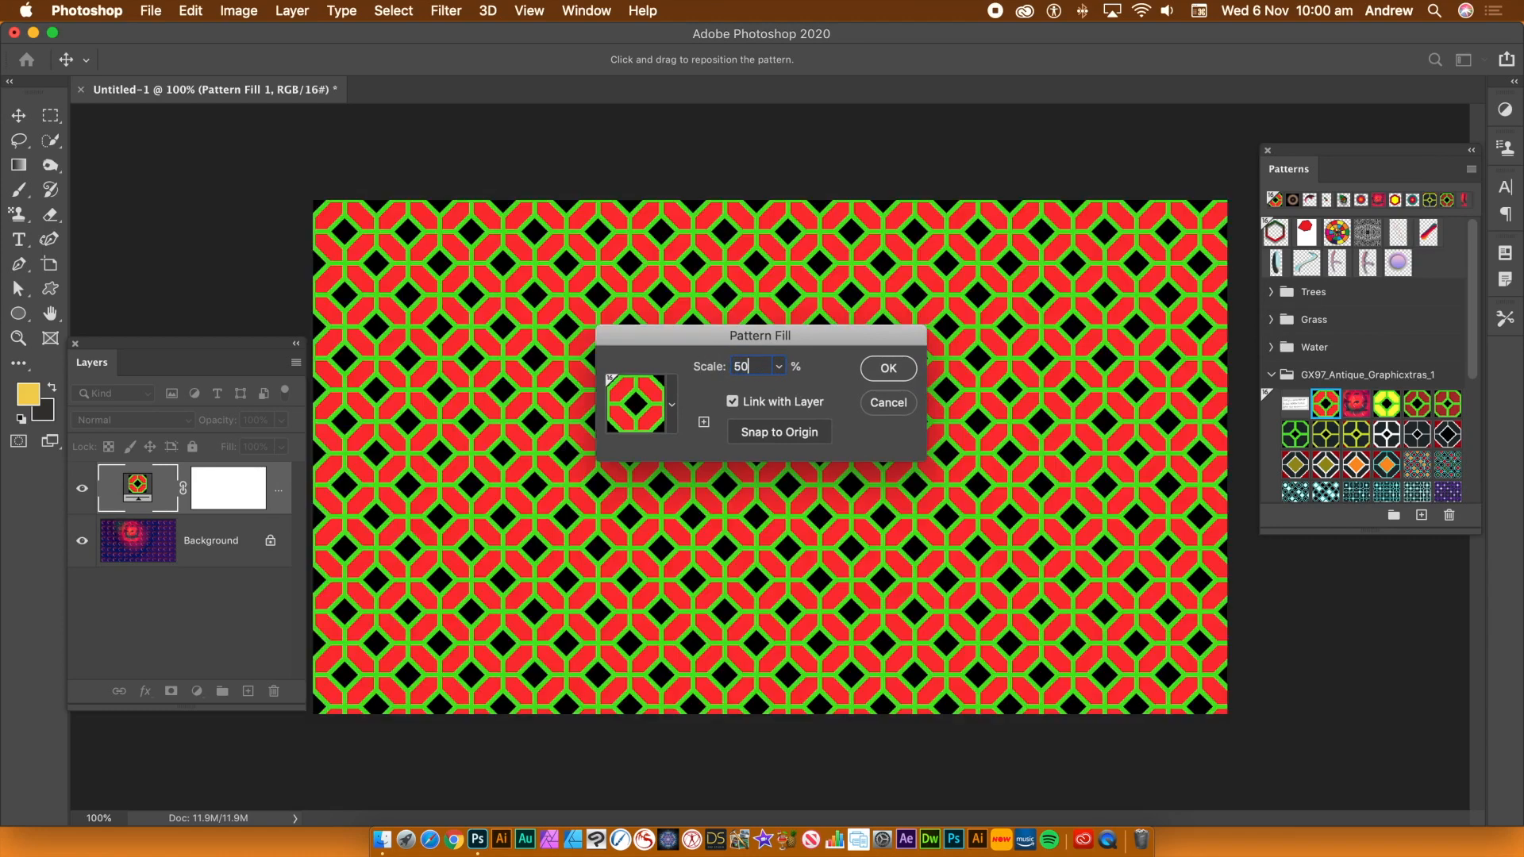
{"action": "key", "text": "Tab"}
{"action": "left_click", "coordinate": [888, 369]}
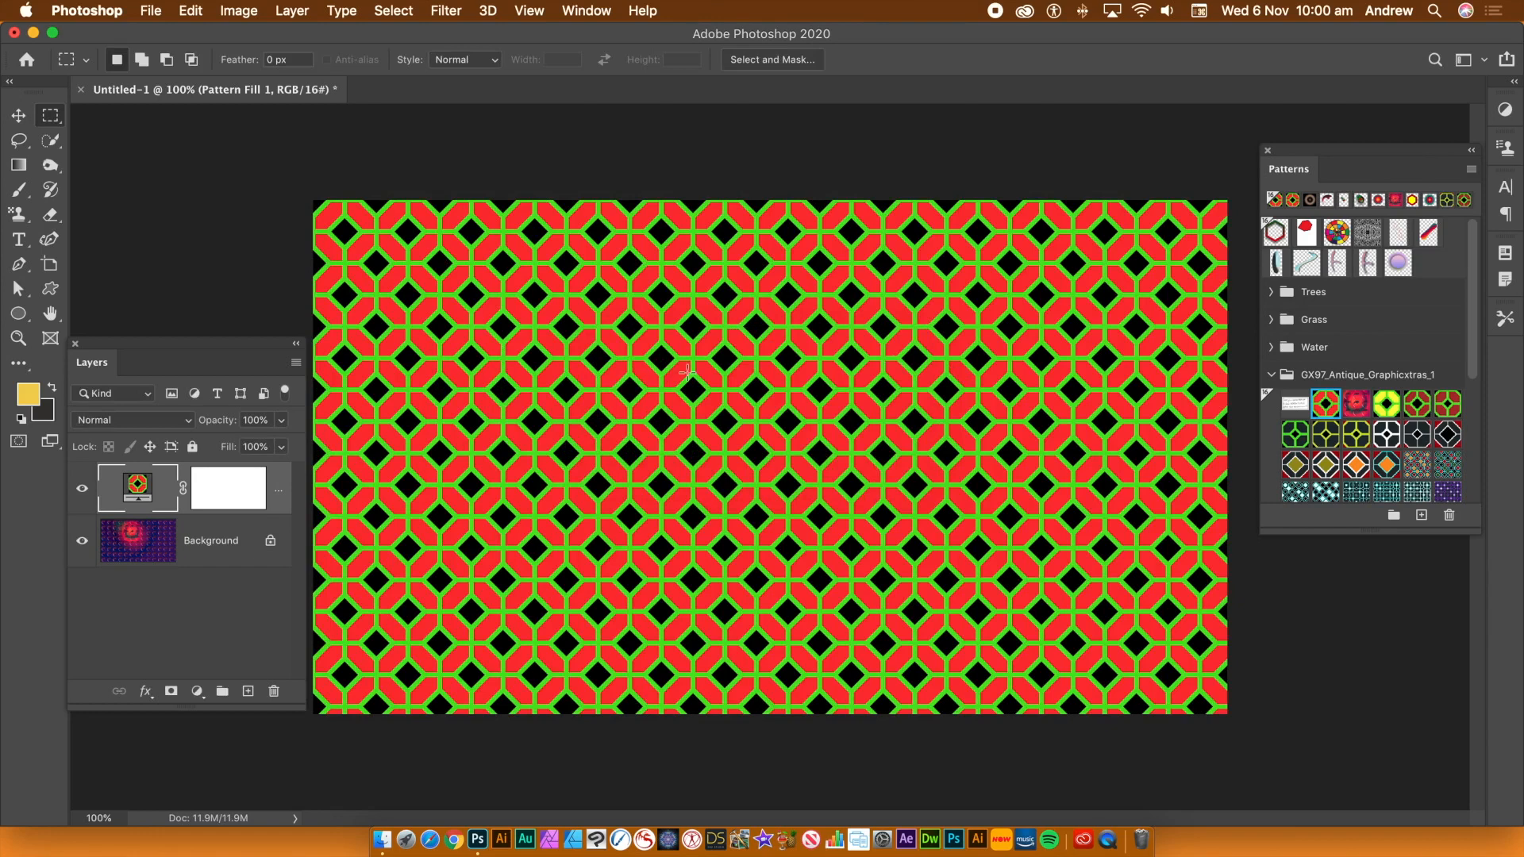
Step: Set the scale of the pattern fill layer to 100%
{"action": "double_click", "coordinate": [137, 486]}
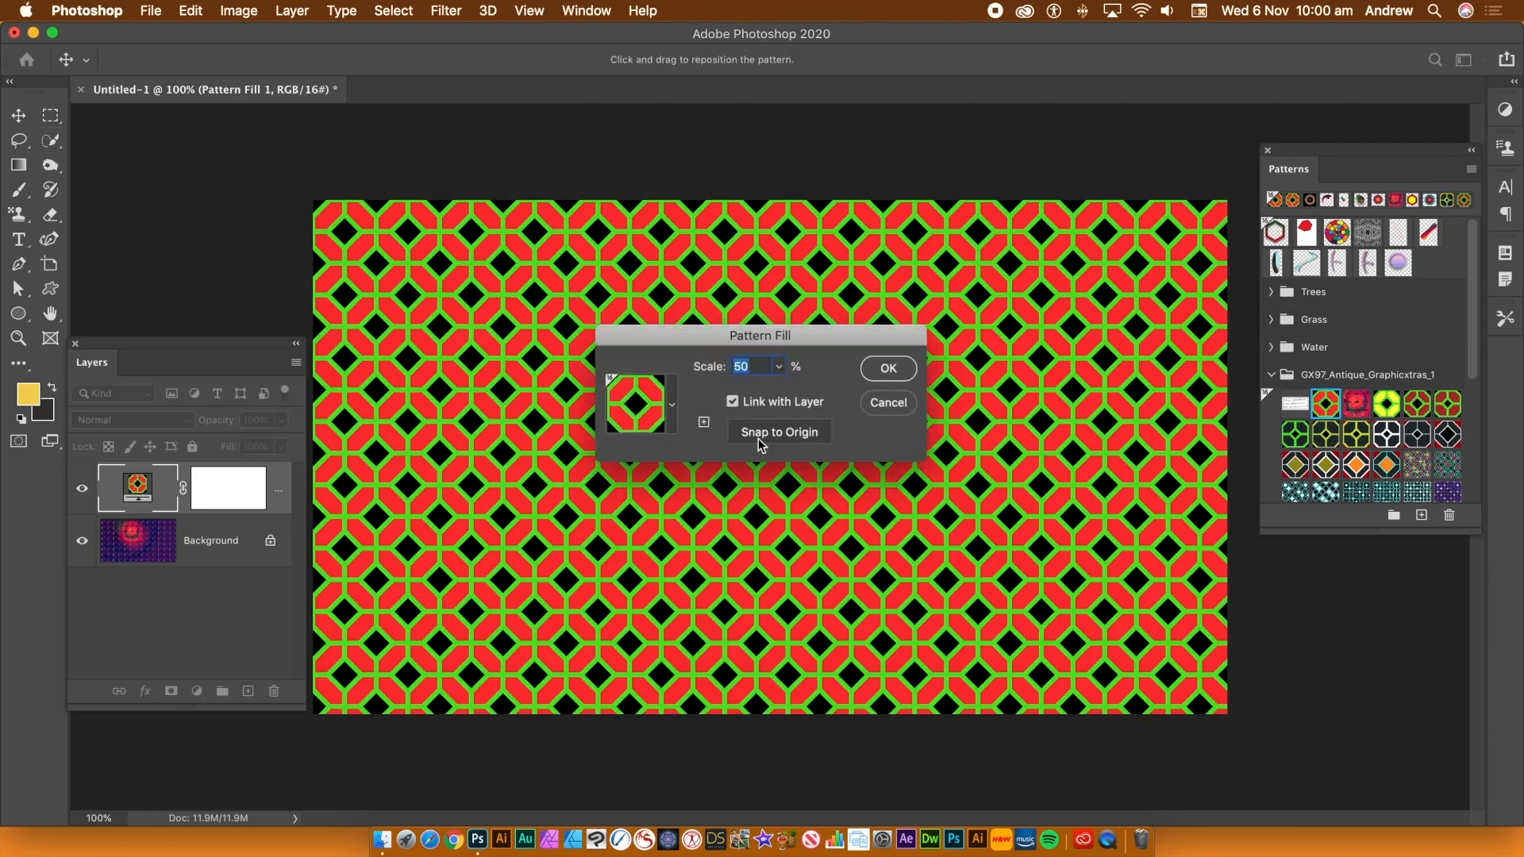
{"action": "type", "text": "25"}
{"action": "key", "text": "BackSpace"}
{"action": "key", "text": "BackSpace"}
{"action": "type", "text": "100"}
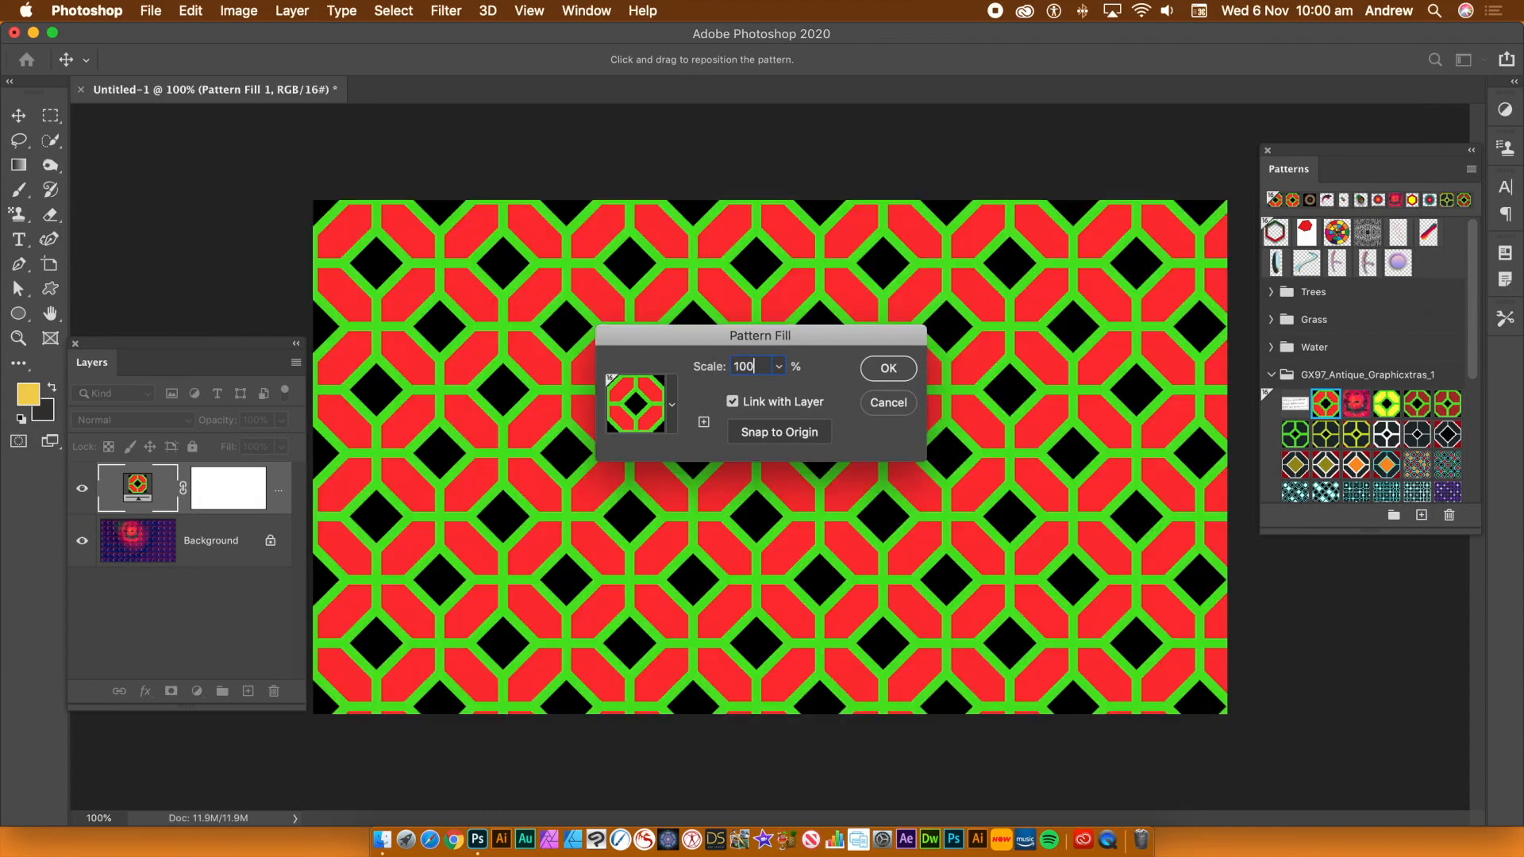
{"action": "left_click", "coordinate": [881, 372]}
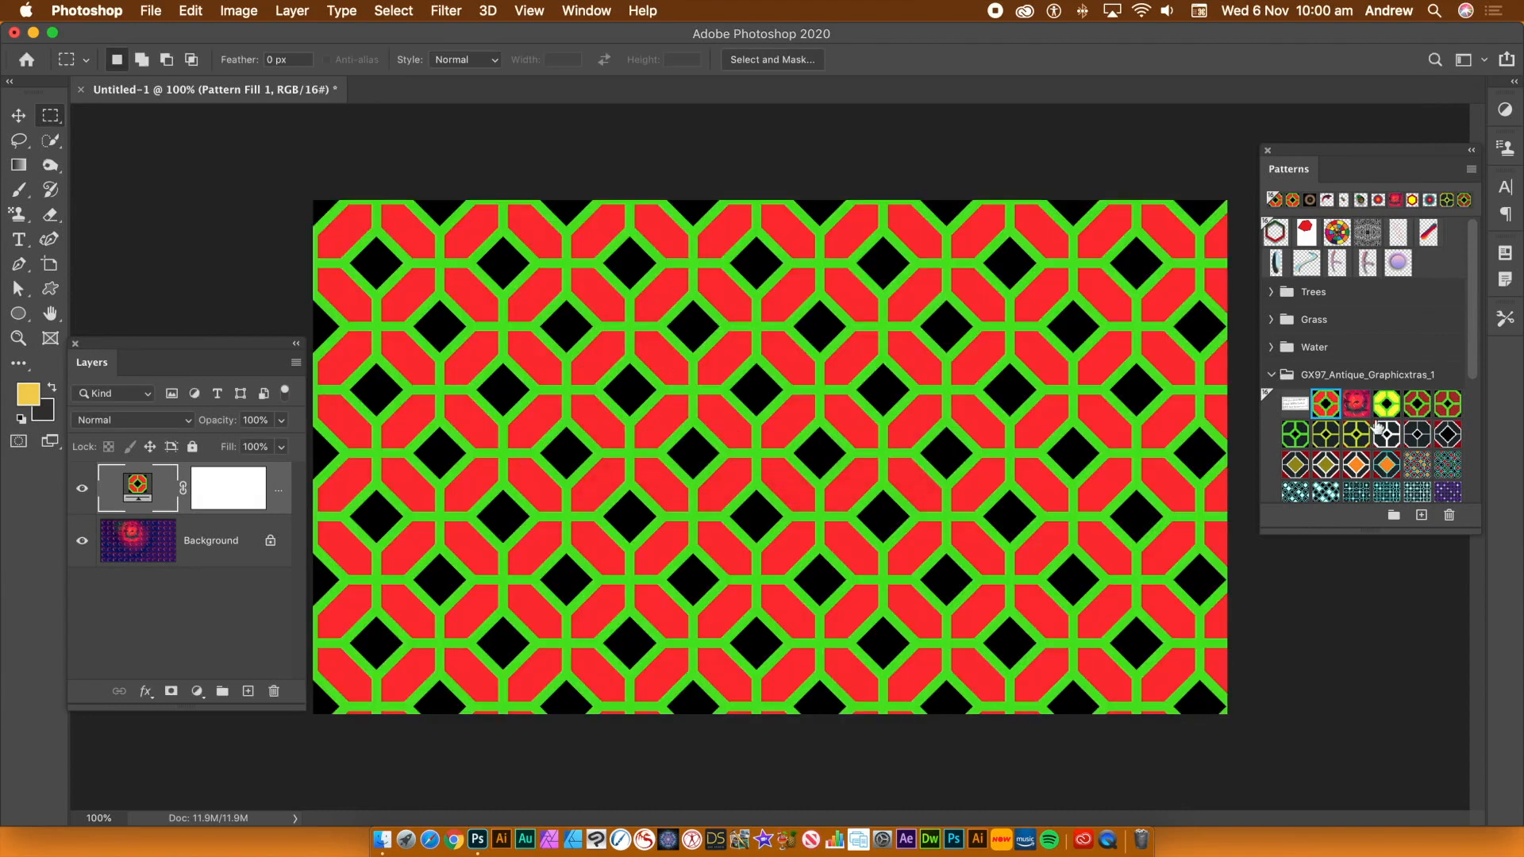
Step: Swap the fill layer's pattern for the magenta, yellow-green and two red-and-green patterns in the first row of the GX97_Antique_Graphicxtras_1 group
{"action": "left_click", "coordinate": [1355, 405]}
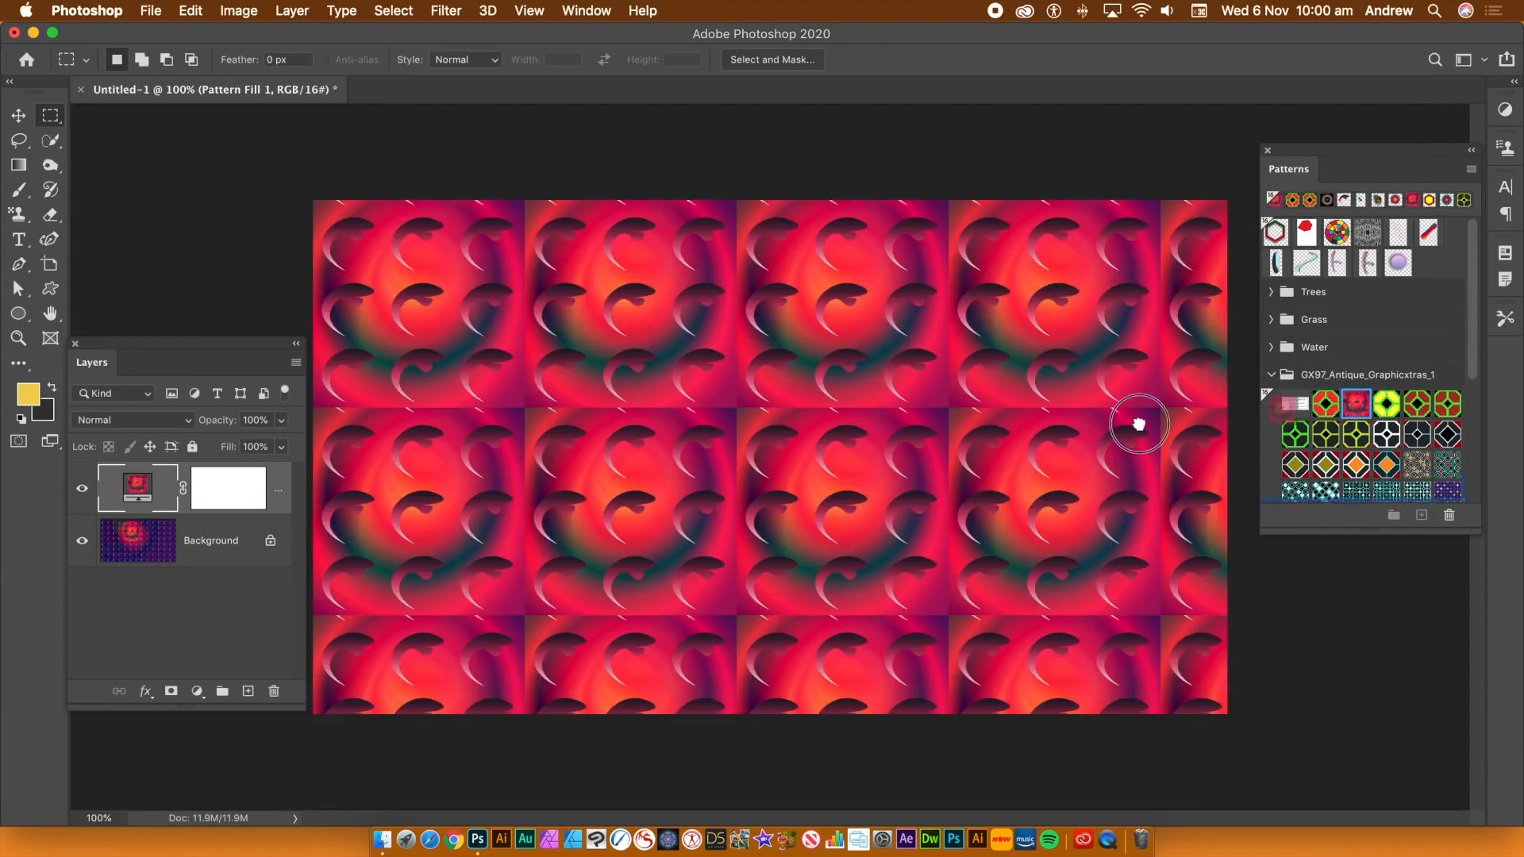
{"action": "left_click_drag", "start_coordinate": [1386, 407], "coordinate": [738, 458]}
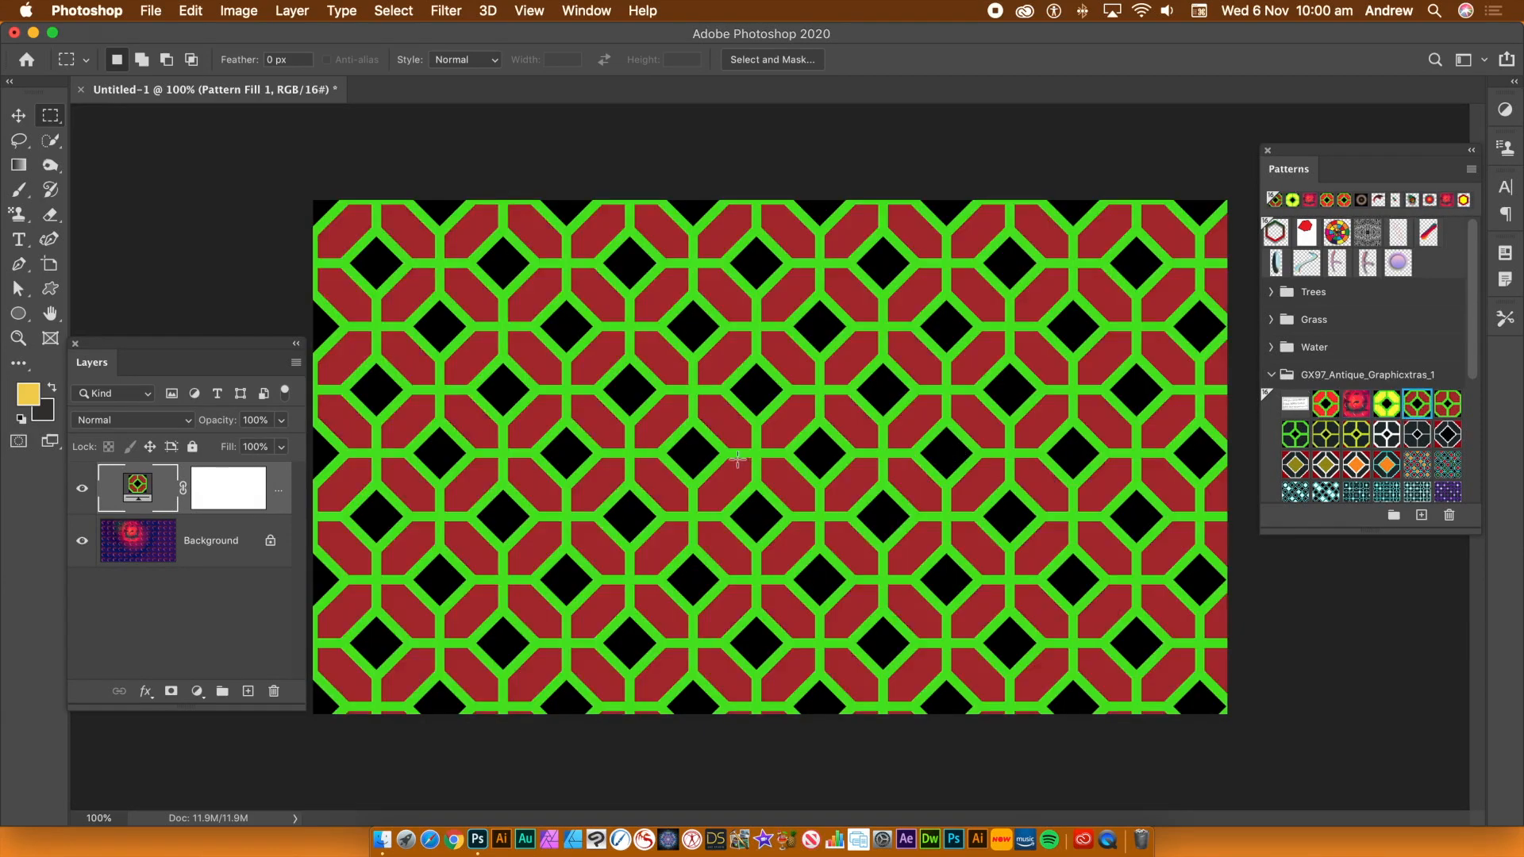
{"action": "left_click", "coordinate": [809, 429]}
{"action": "left_click", "coordinate": [1447, 405]}
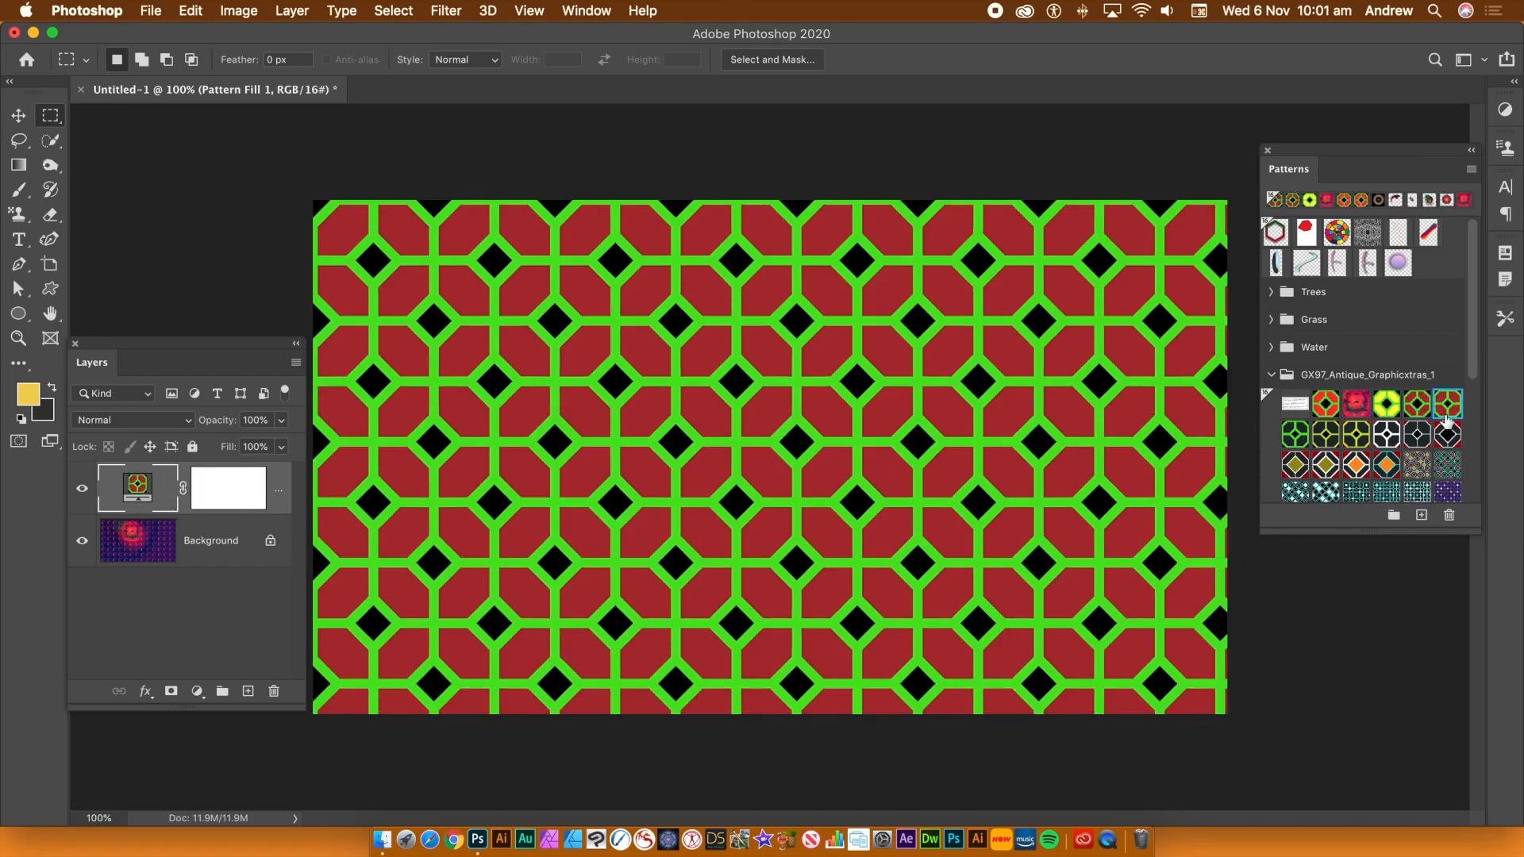
Step: Try the patterns in the second to fourth rows of the GX97_Antique_Graphicxtras_1 group on the fill layer, ending with a cyan lattice
{"action": "left_click", "coordinate": [1448, 435]}
{"action": "left_click", "coordinate": [1418, 436]}
{"action": "left_click", "coordinate": [1387, 437]}
{"action": "left_click", "coordinate": [1356, 436]}
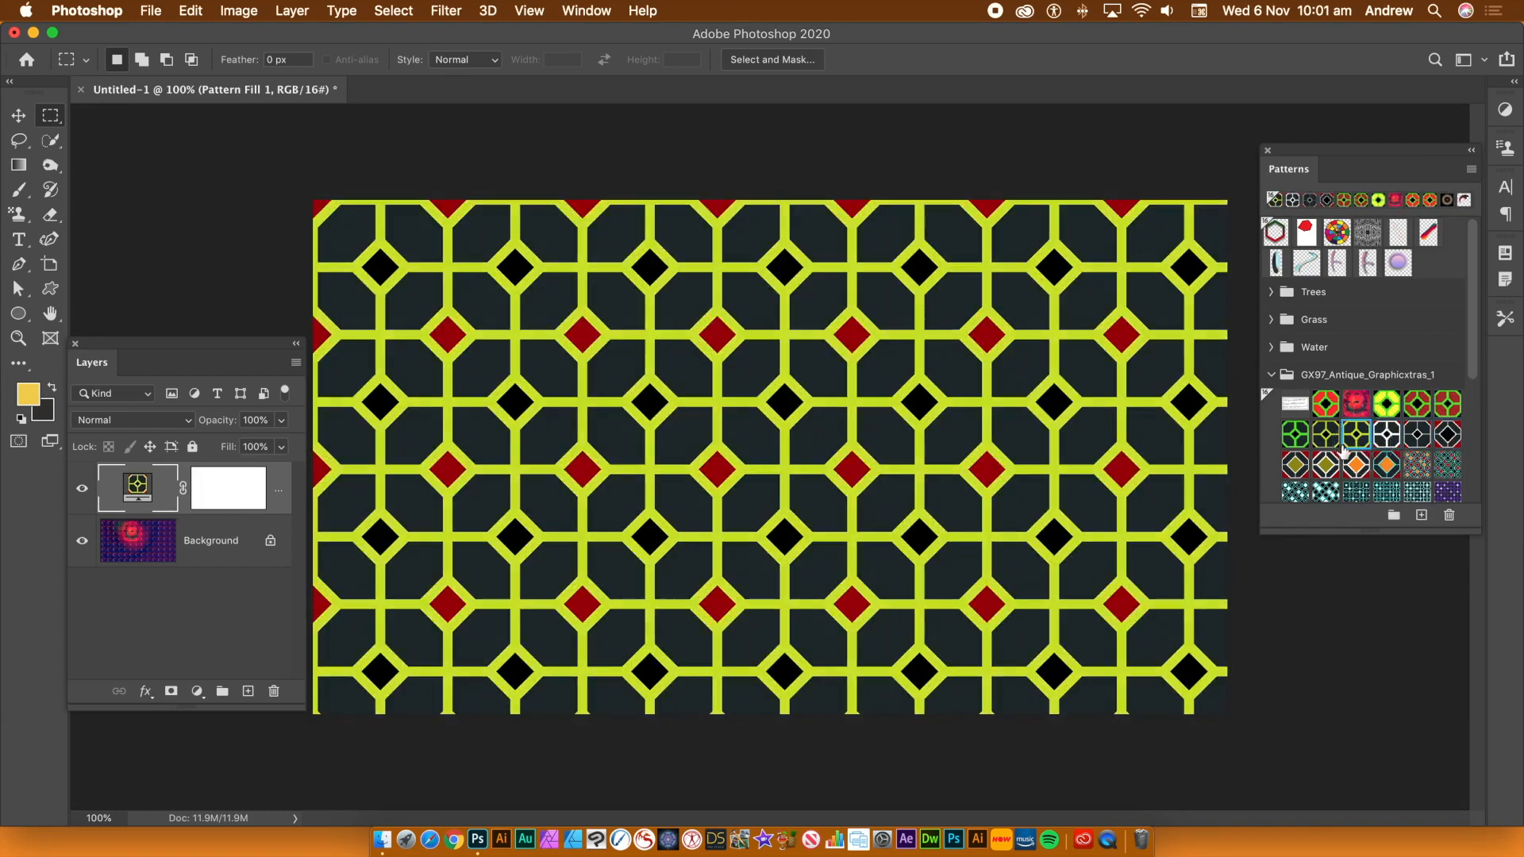
{"action": "left_click", "coordinate": [1326, 438]}
{"action": "left_click", "coordinate": [1296, 443]}
{"action": "left_click", "coordinate": [1295, 465]}
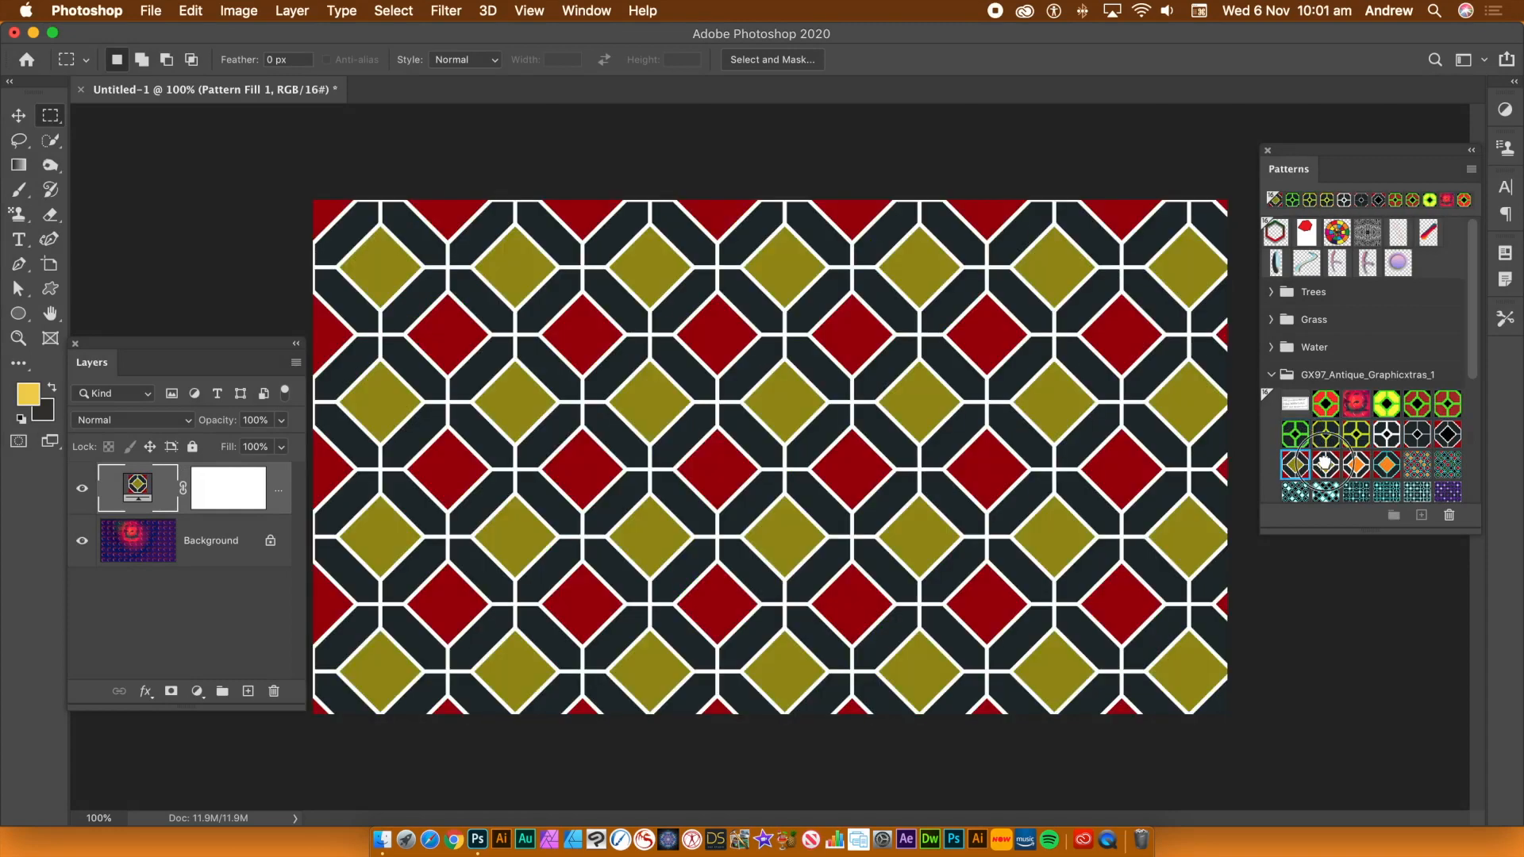
{"action": "left_click", "coordinate": [1325, 464]}
{"action": "left_click", "coordinate": [1356, 465]}
{"action": "left_click", "coordinate": [1387, 464]}
{"action": "left_click", "coordinate": [1417, 464]}
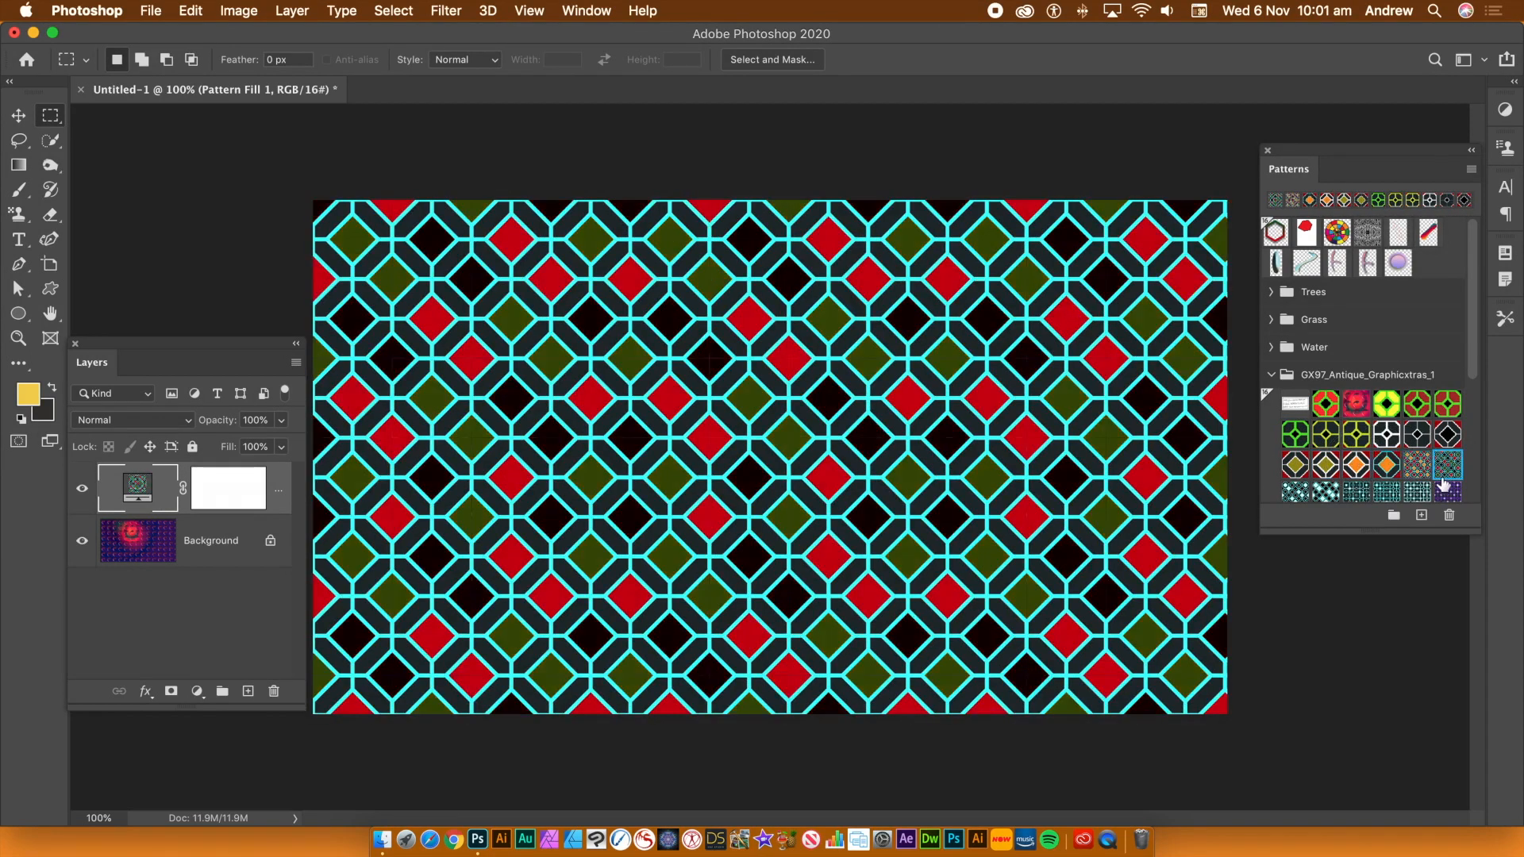
{"action": "left_click", "coordinate": [1417, 494]}
{"action": "left_click", "coordinate": [1385, 494]}
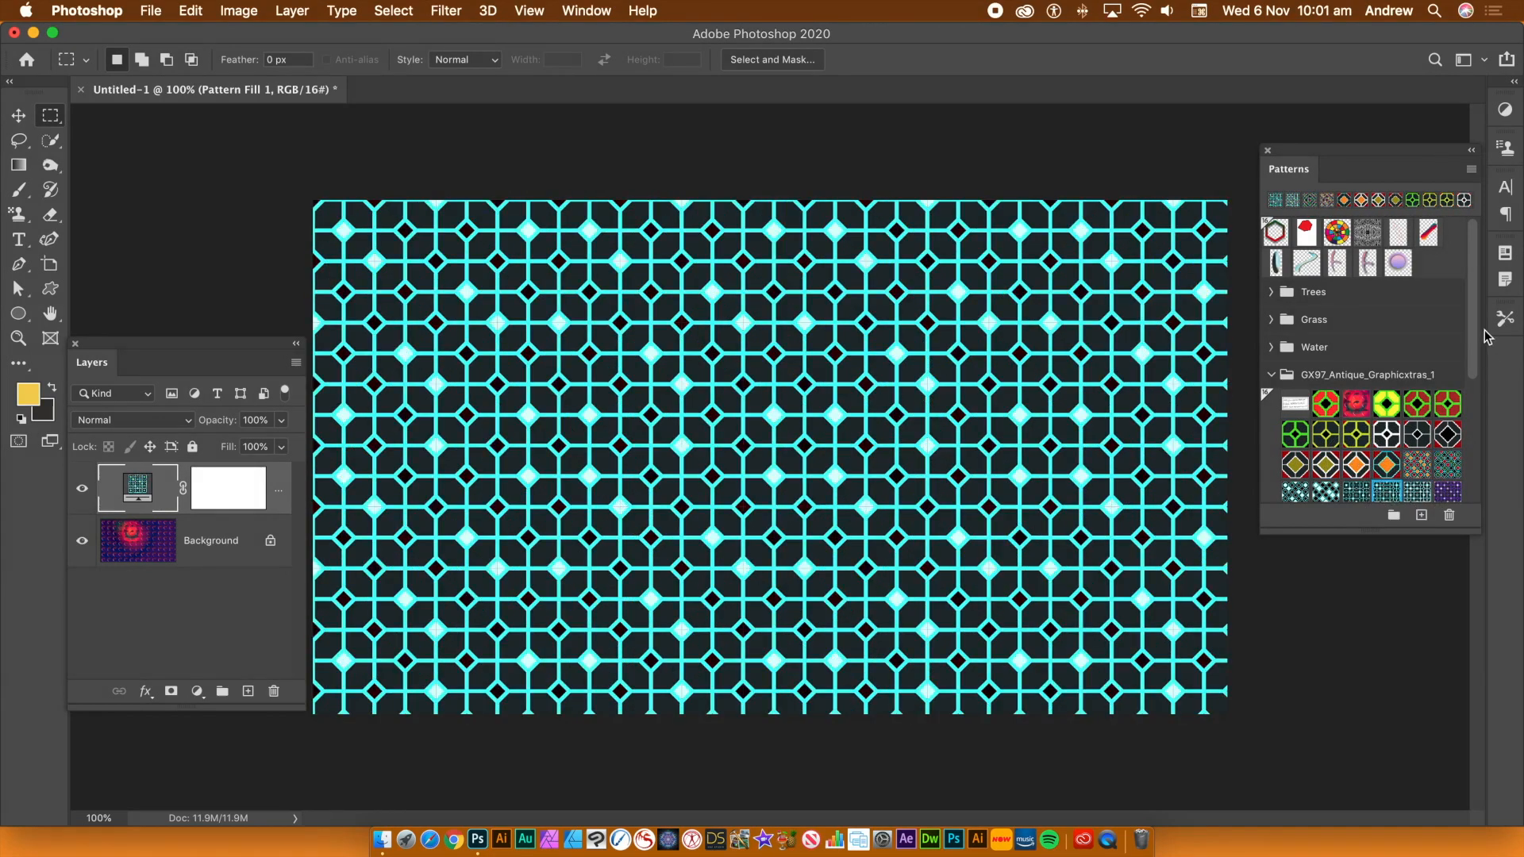
Step: Expand the Water group and apply its first blue water pattern to the pattern fill layer
{"action": "left_click", "coordinate": [1271, 348]}
{"action": "left_click", "coordinate": [1296, 375]}
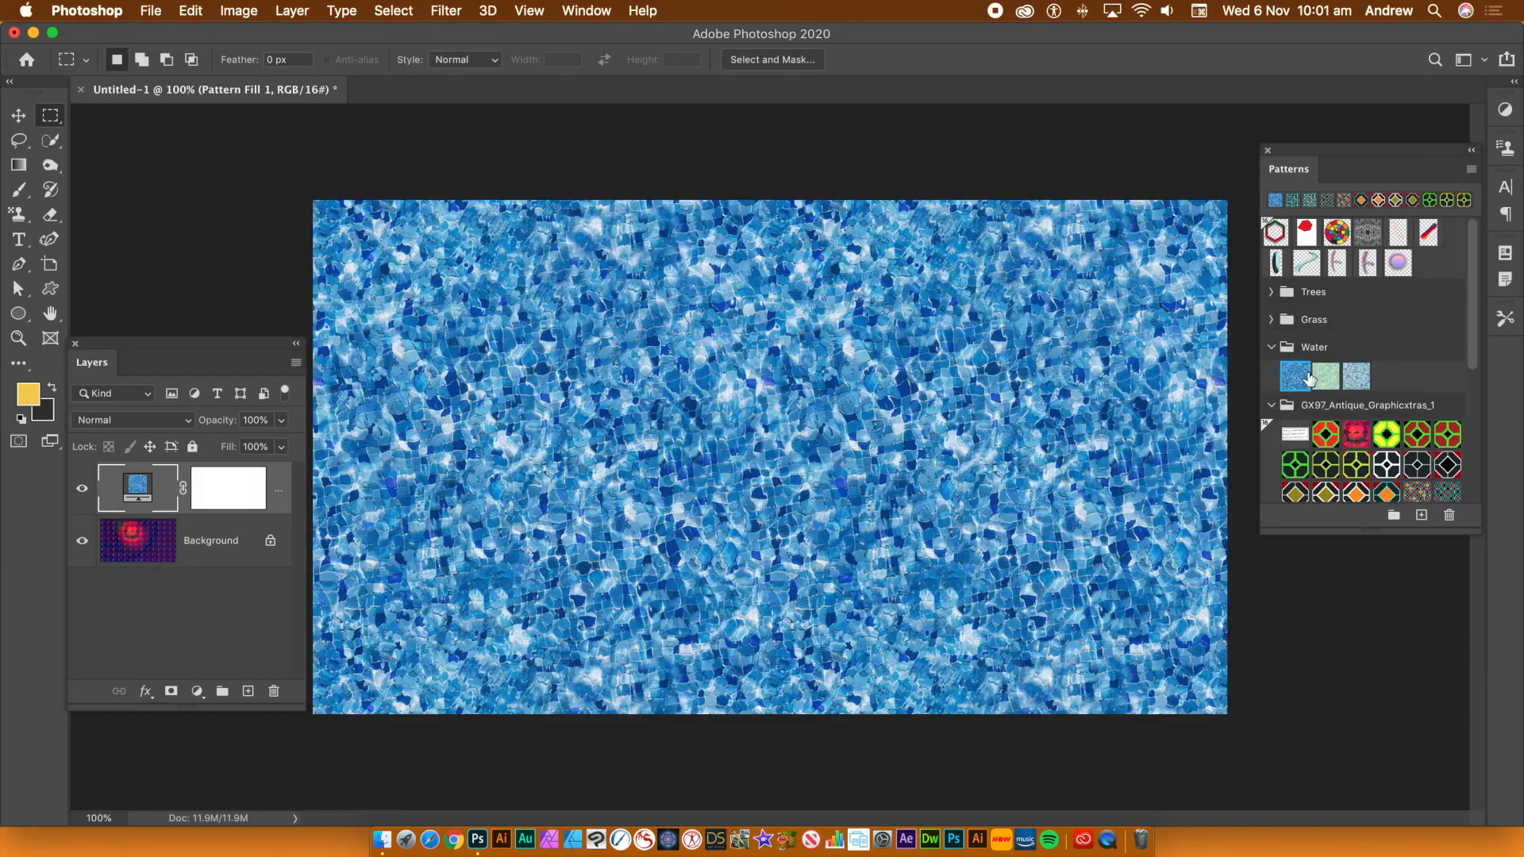
Step: Try the second and third Water patterns on the fill layer and collapse the Water and GX97_Antique_Graphicxtras_1 groups
{"action": "left_click", "coordinate": [1325, 375]}
{"action": "left_click", "coordinate": [1357, 376]}
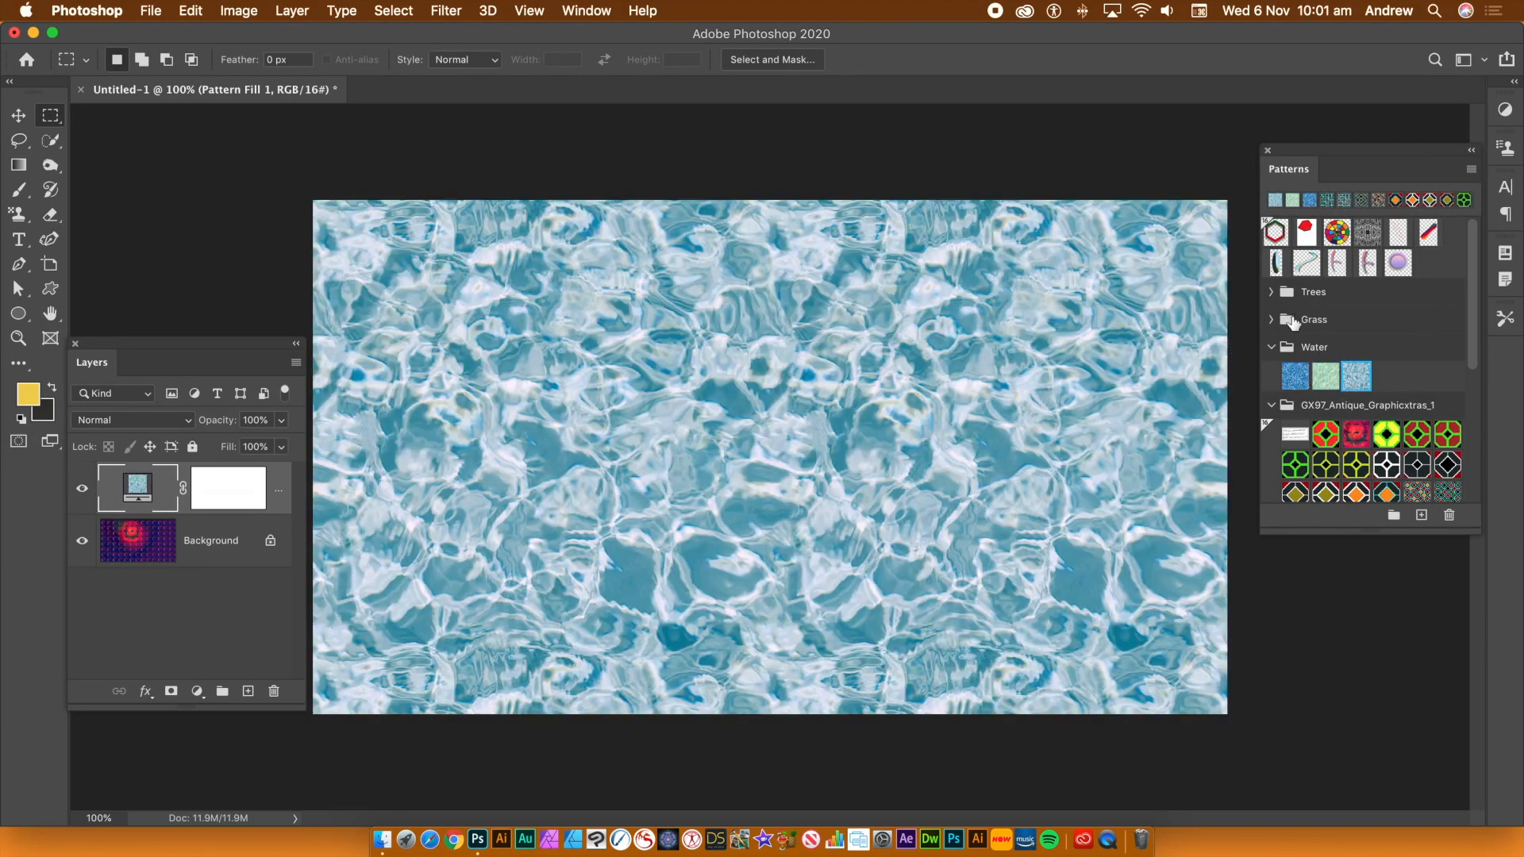
{"action": "left_click", "coordinate": [1273, 347]}
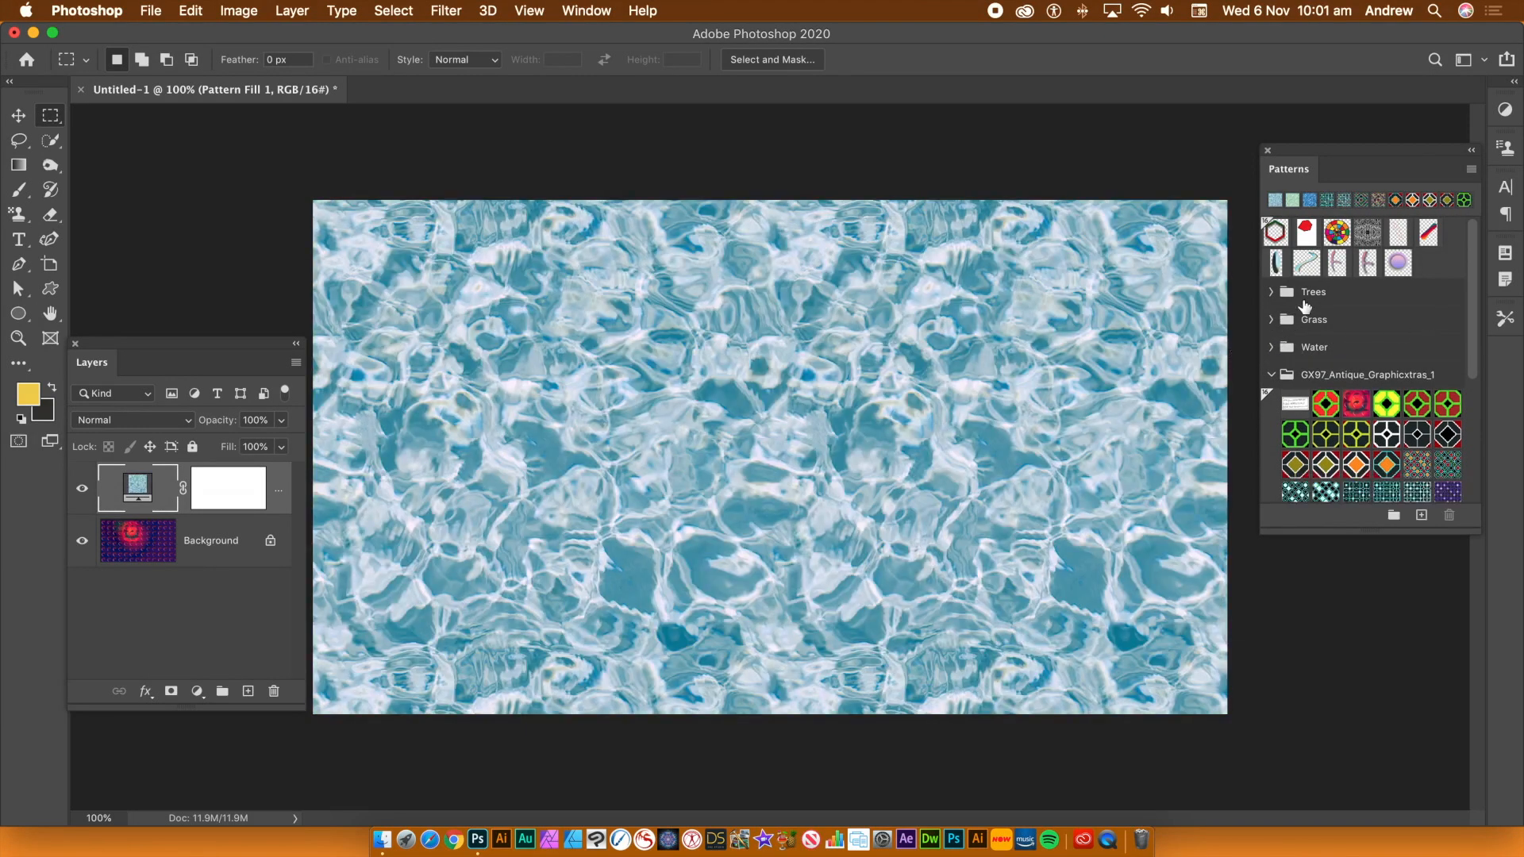
{"action": "left_click", "coordinate": [1272, 375]}
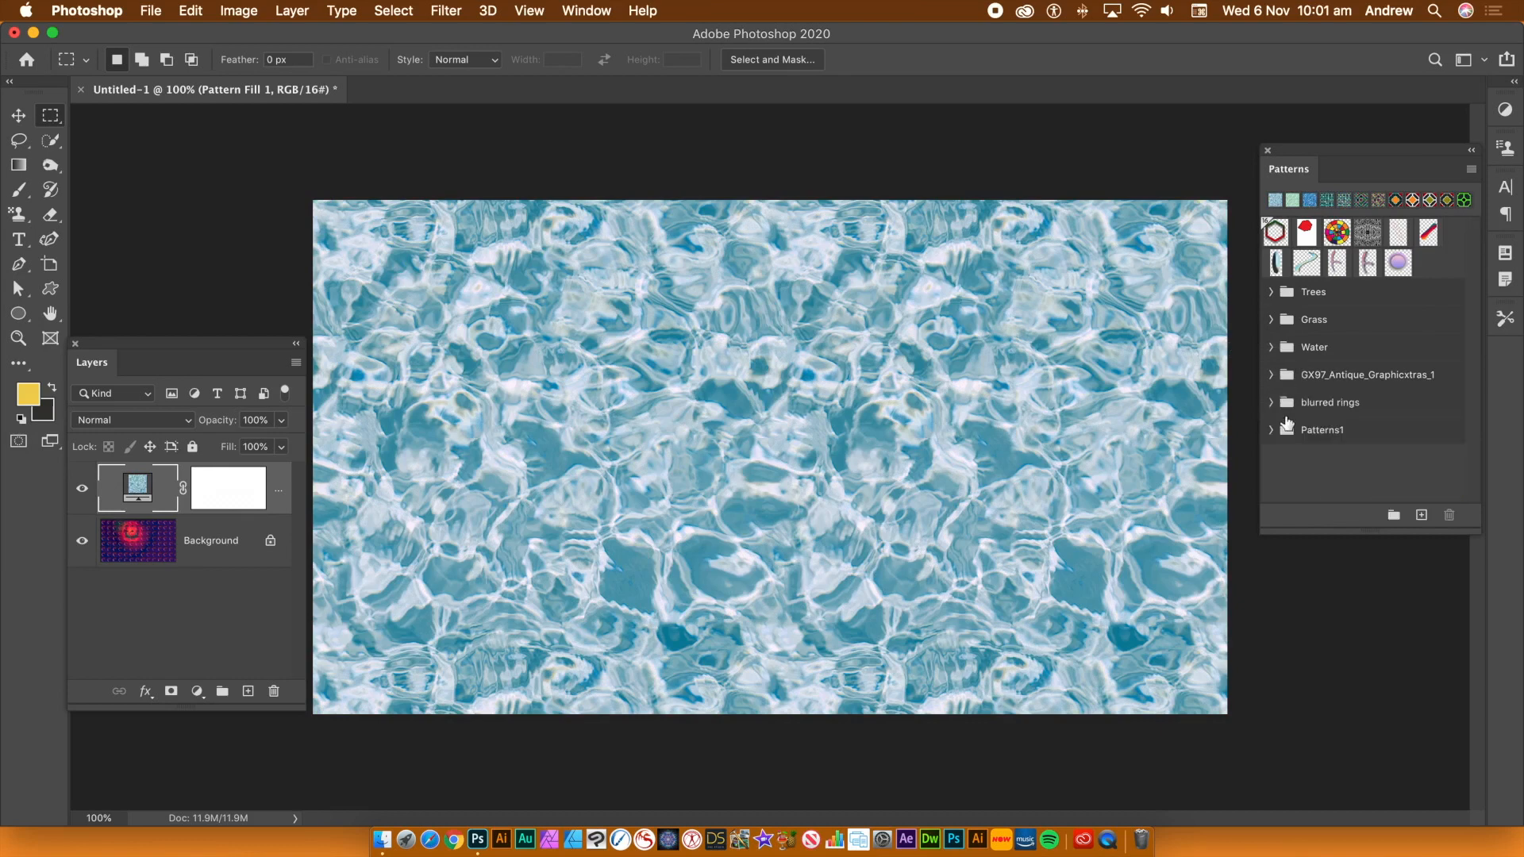
Step: Apply the orange-centred ring pattern, second in the blurred rings group, to the fill layer and scale it to 25%
{"action": "left_click", "coordinate": [1271, 403]}
{"action": "left_click", "coordinate": [1325, 431]}
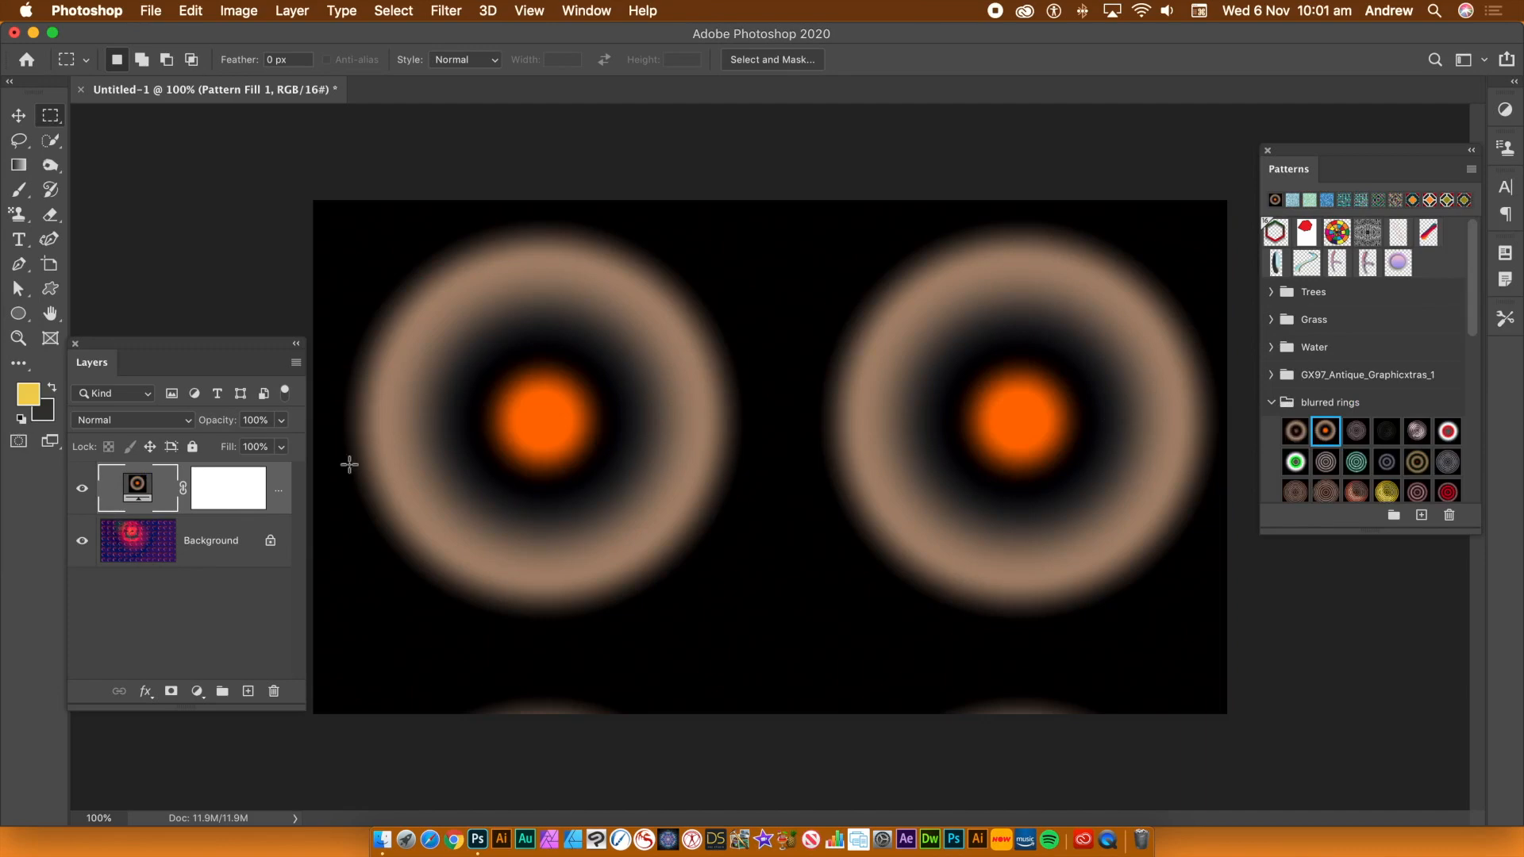
{"action": "left_click", "coordinate": [137, 487]}
{"action": "type", "text": "25"}
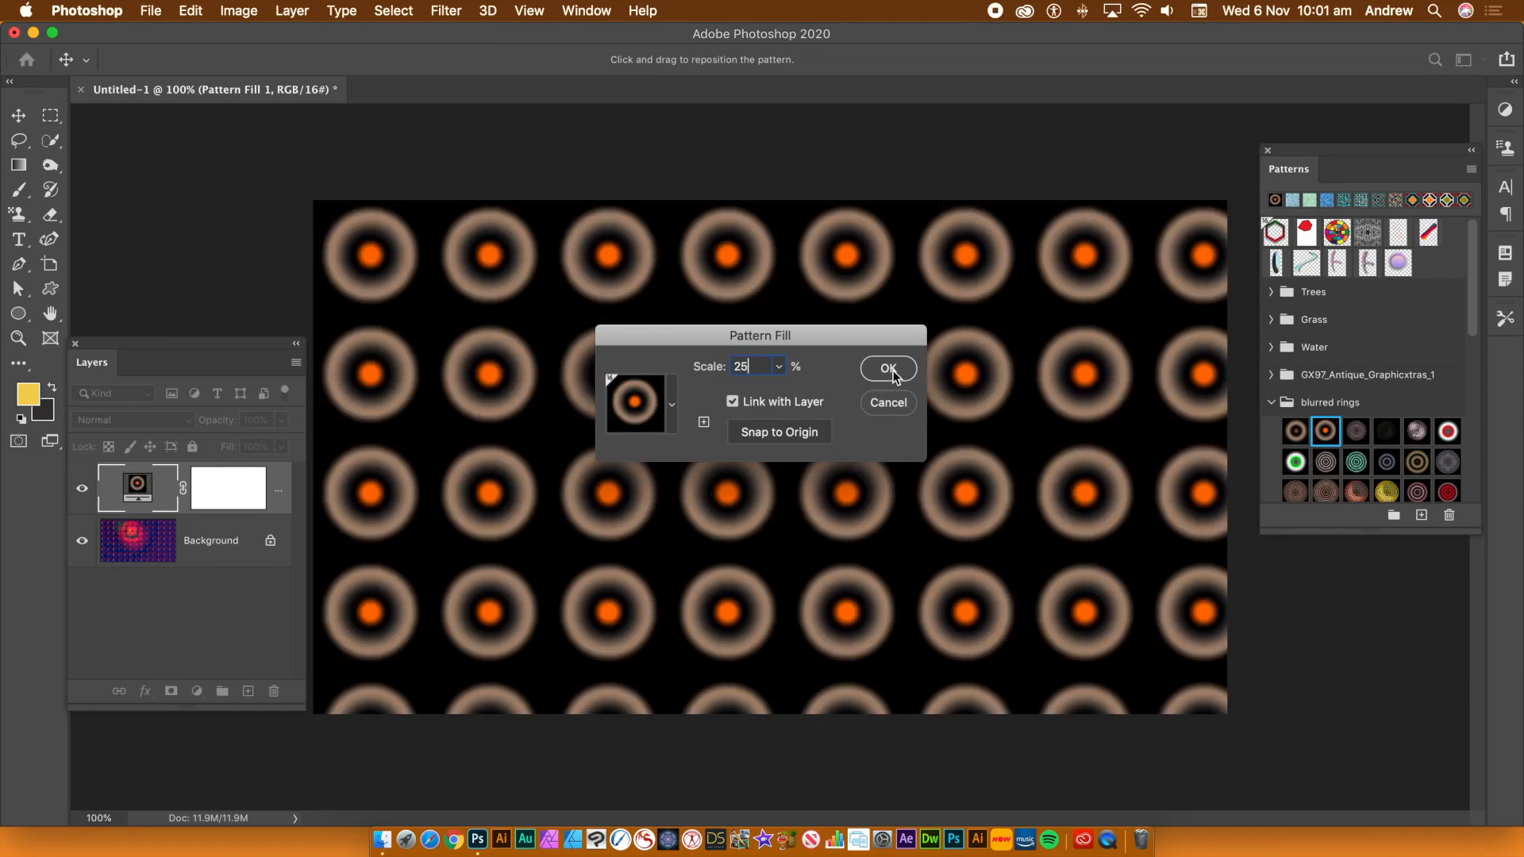
{"action": "left_click", "coordinate": [889, 368]}
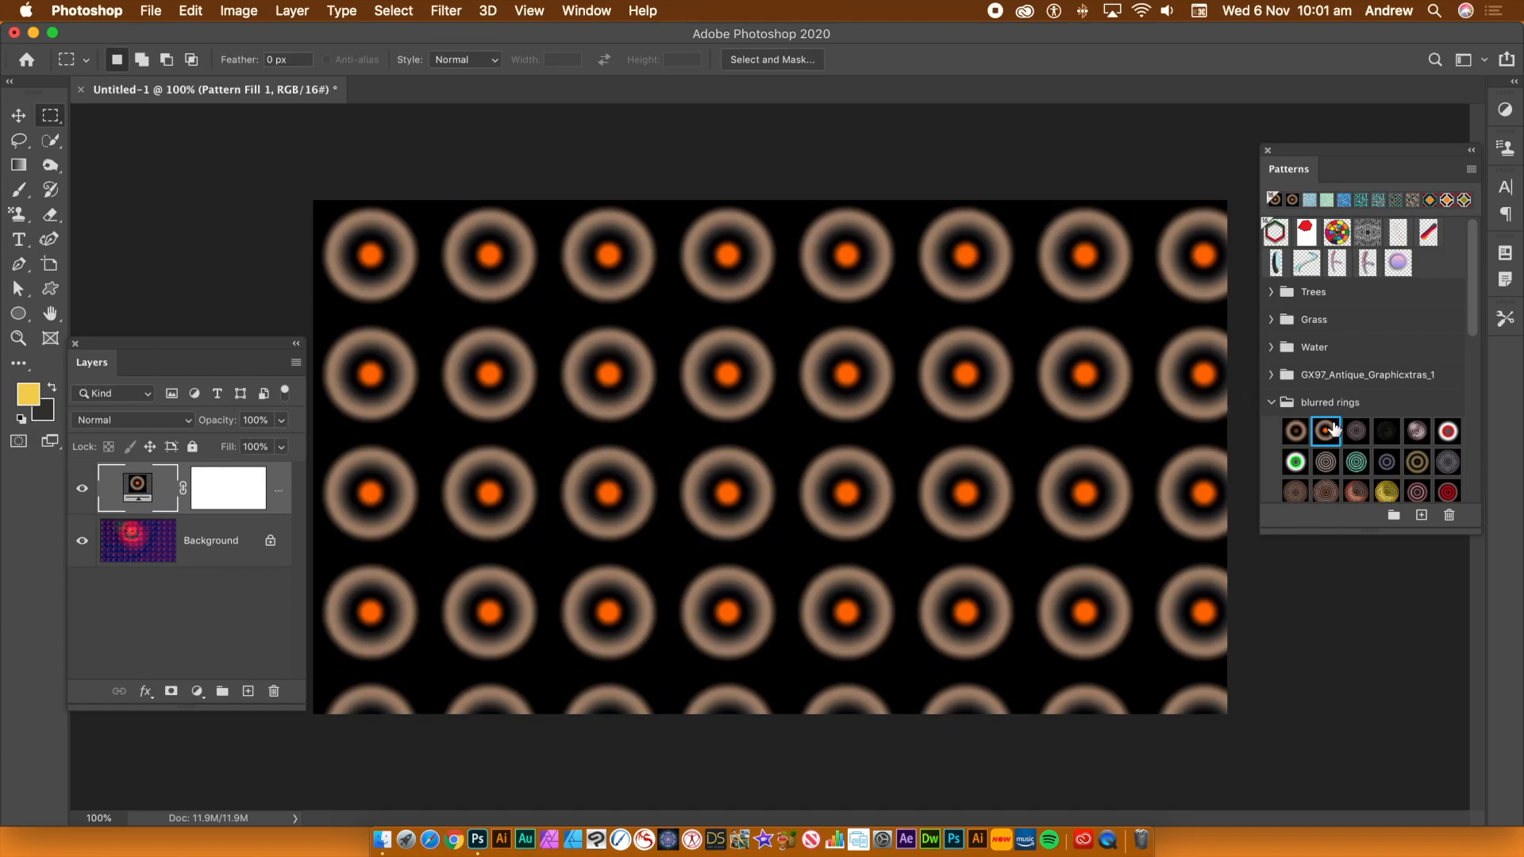
Step: Add a second pattern fill layer with the pinkish-grey concentric rings pattern from the blurred rings group, scaled to 25%
{"action": "left_click_drag", "start_coordinate": [1326, 460], "coordinate": [860, 409]}
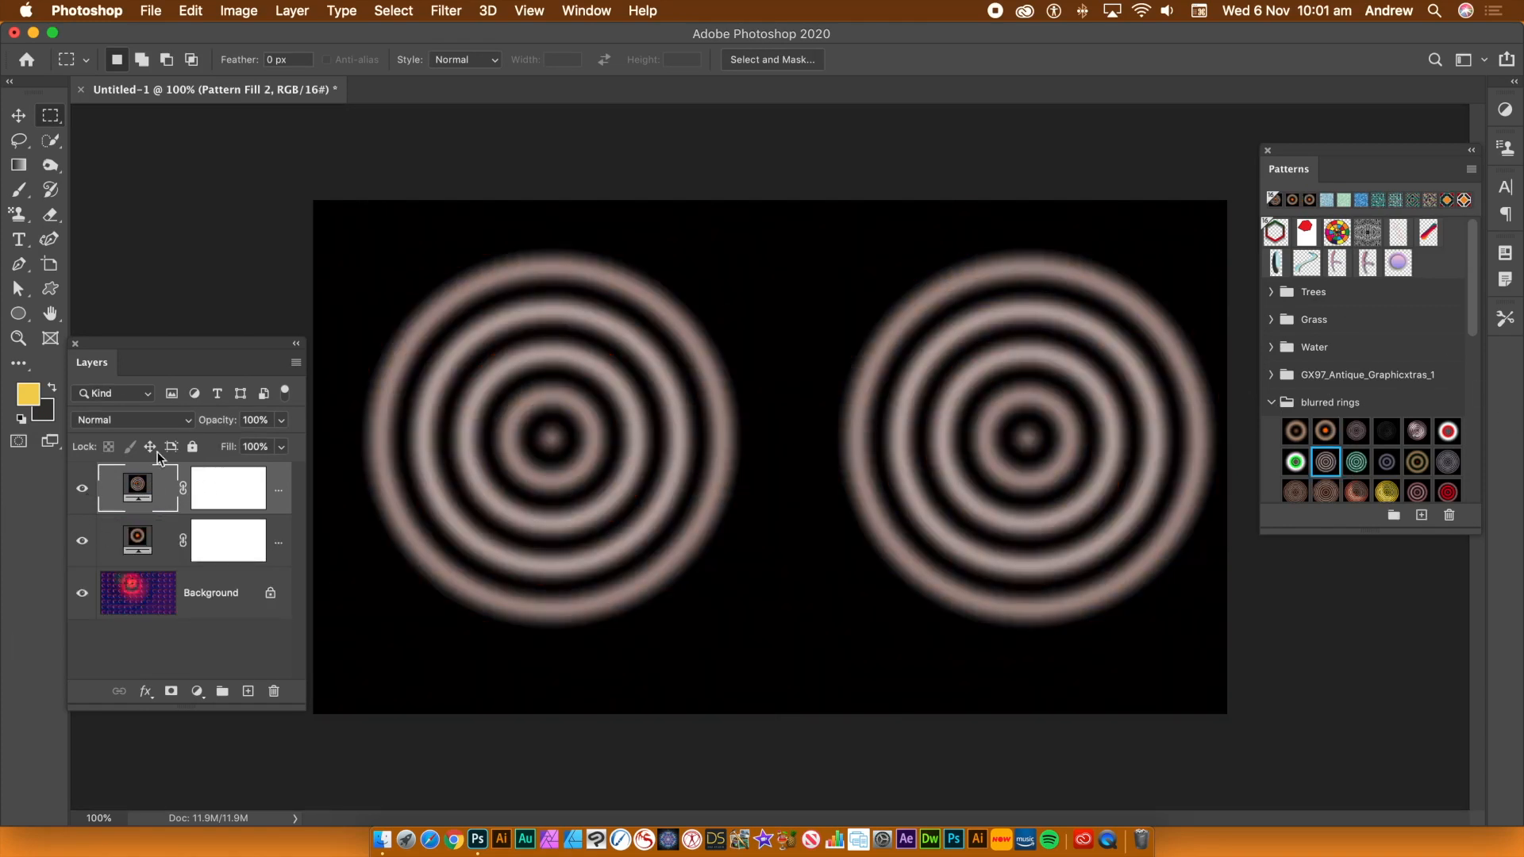
{"action": "double_click", "coordinate": [139, 490]}
{"action": "type", "text": "25"}
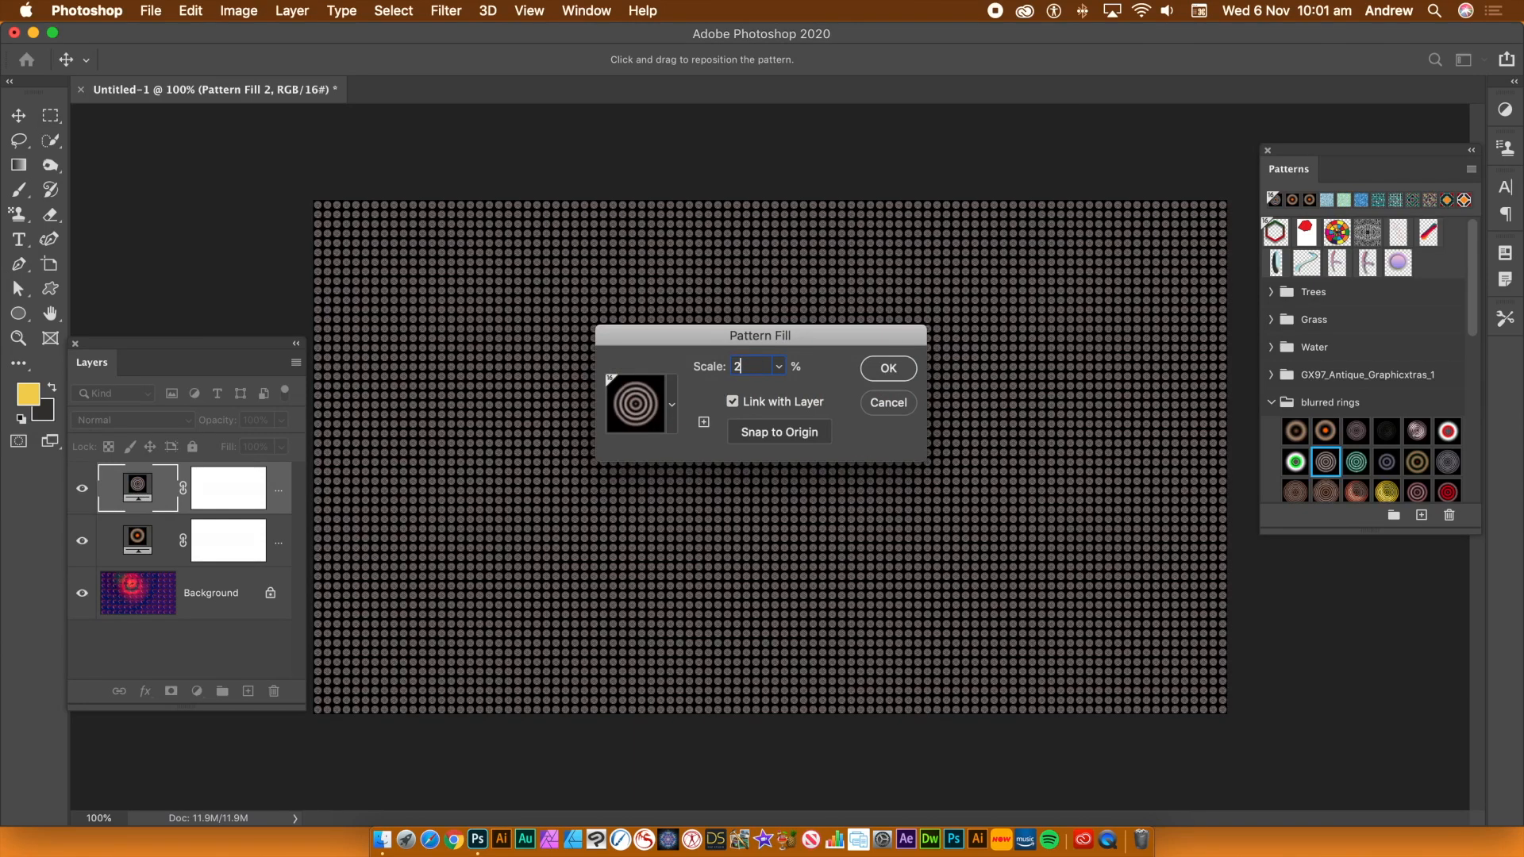
{"action": "left_click", "coordinate": [888, 370]}
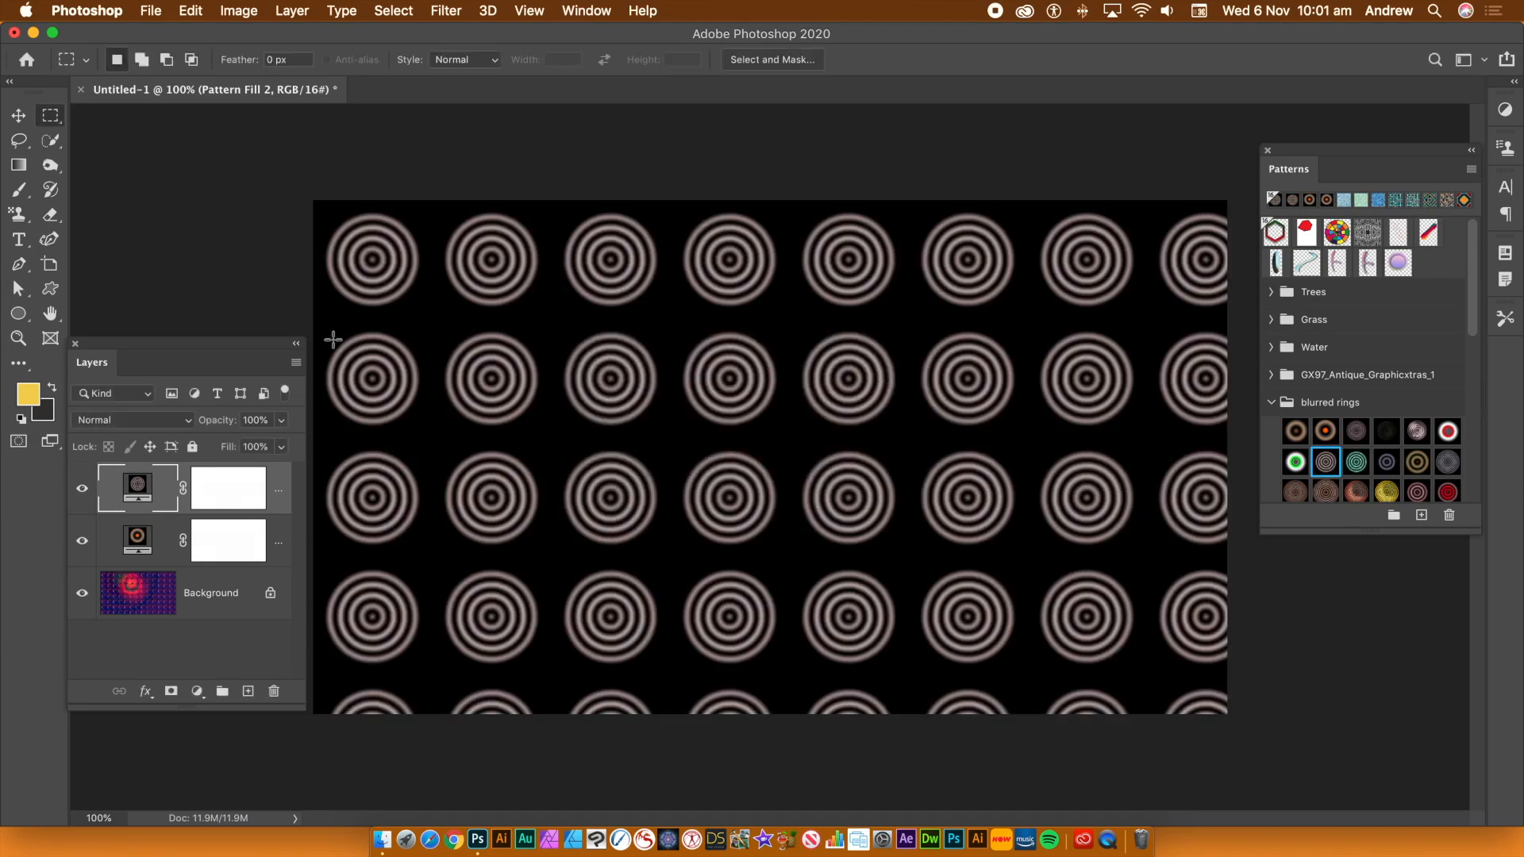
Step: Blend the concentric rings layer with Lighten and shift its pattern diagonally so the rings sit between the orange-centred circles
{"action": "left_click", "coordinate": [127, 421]}
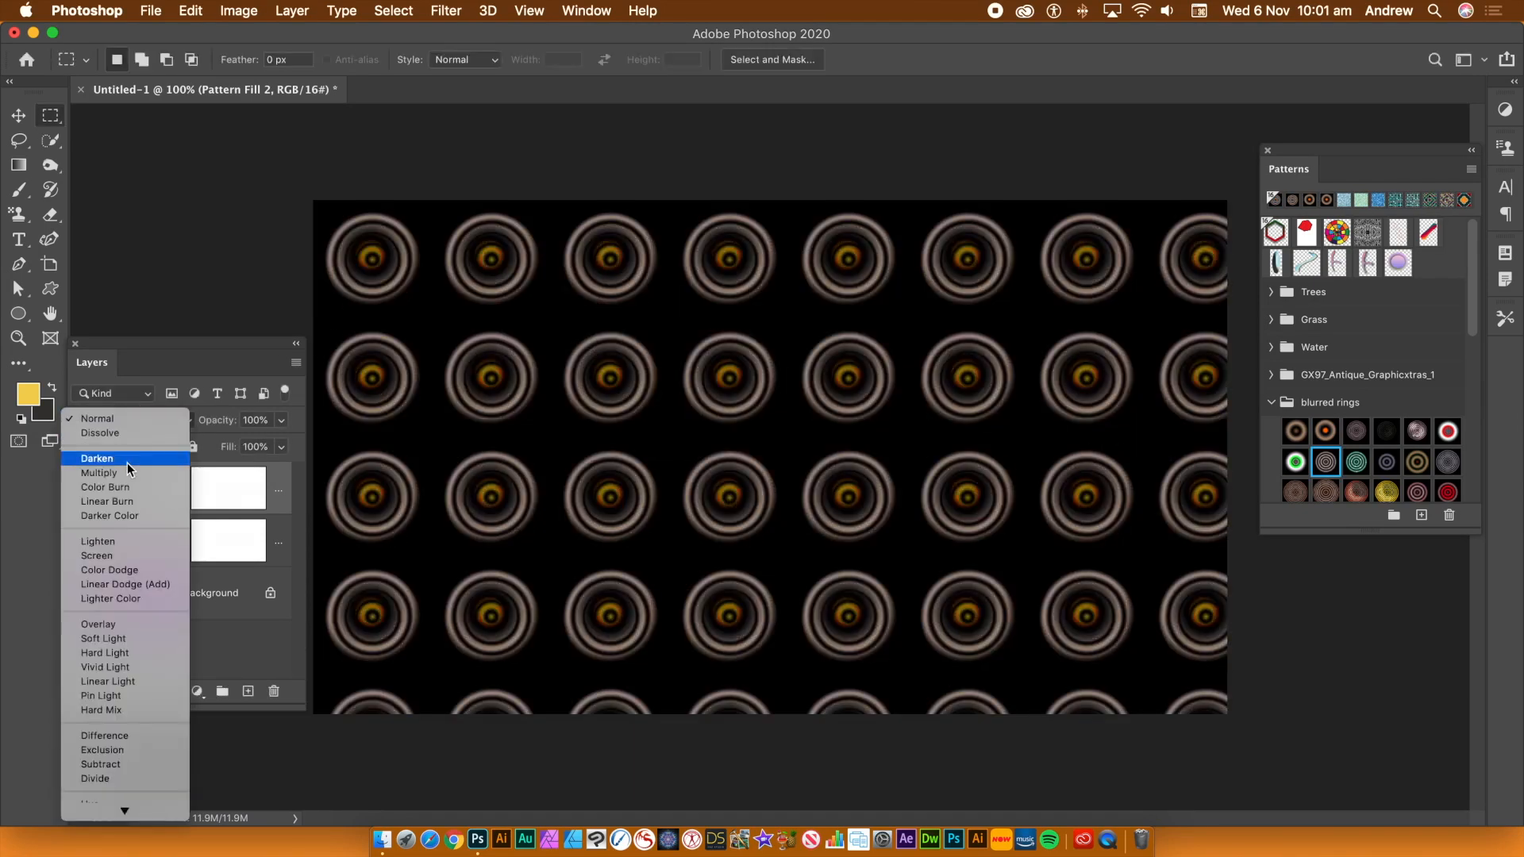
{"action": "left_click", "coordinate": [127, 541]}
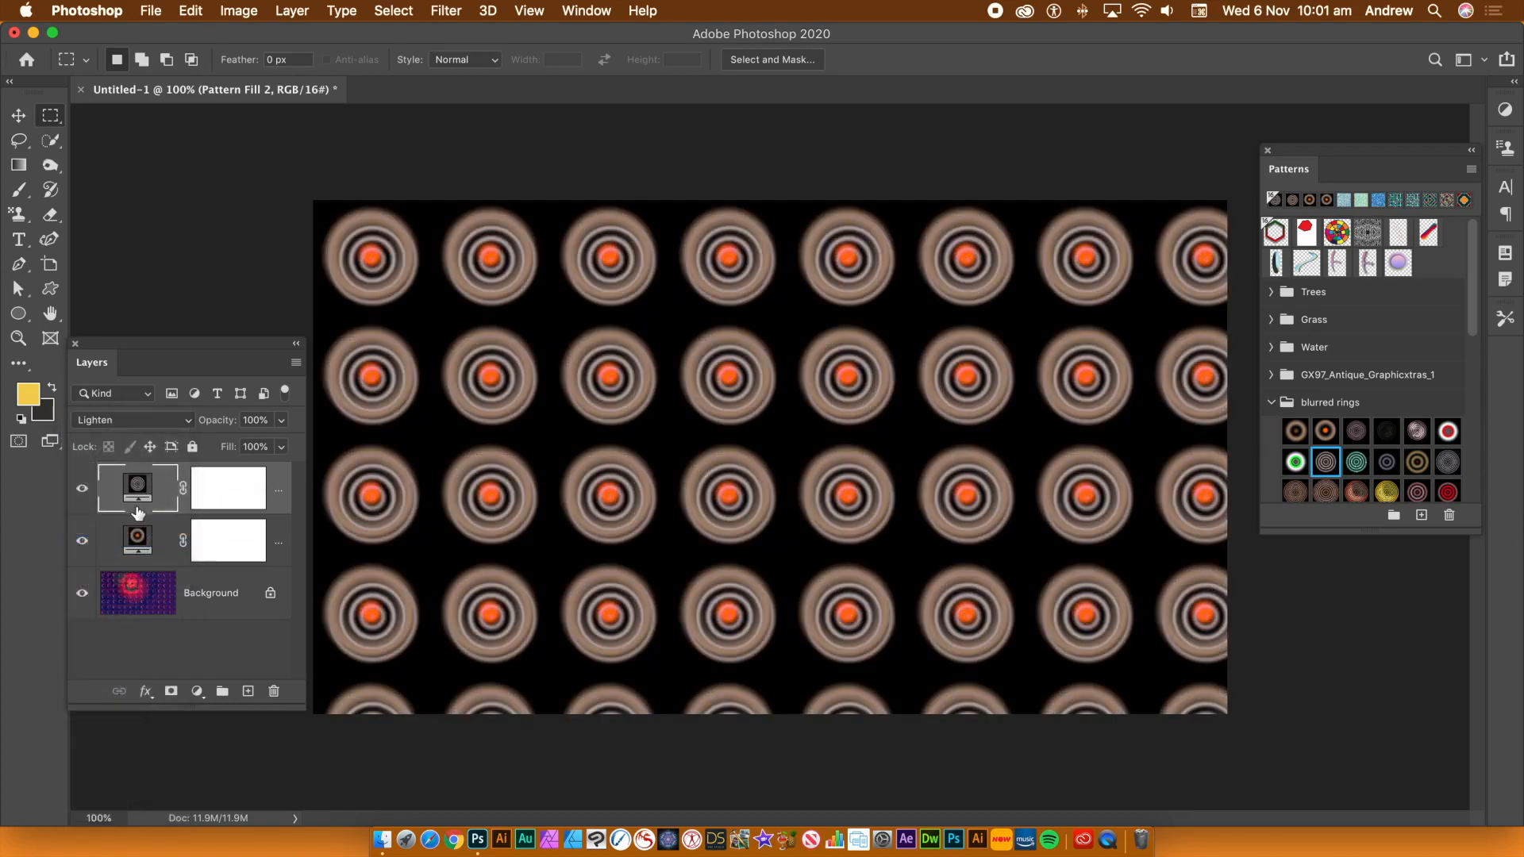
{"action": "double_click", "coordinate": [137, 488]}
{"action": "left_click_drag", "start_coordinate": [502, 381], "coordinate": [569, 436]}
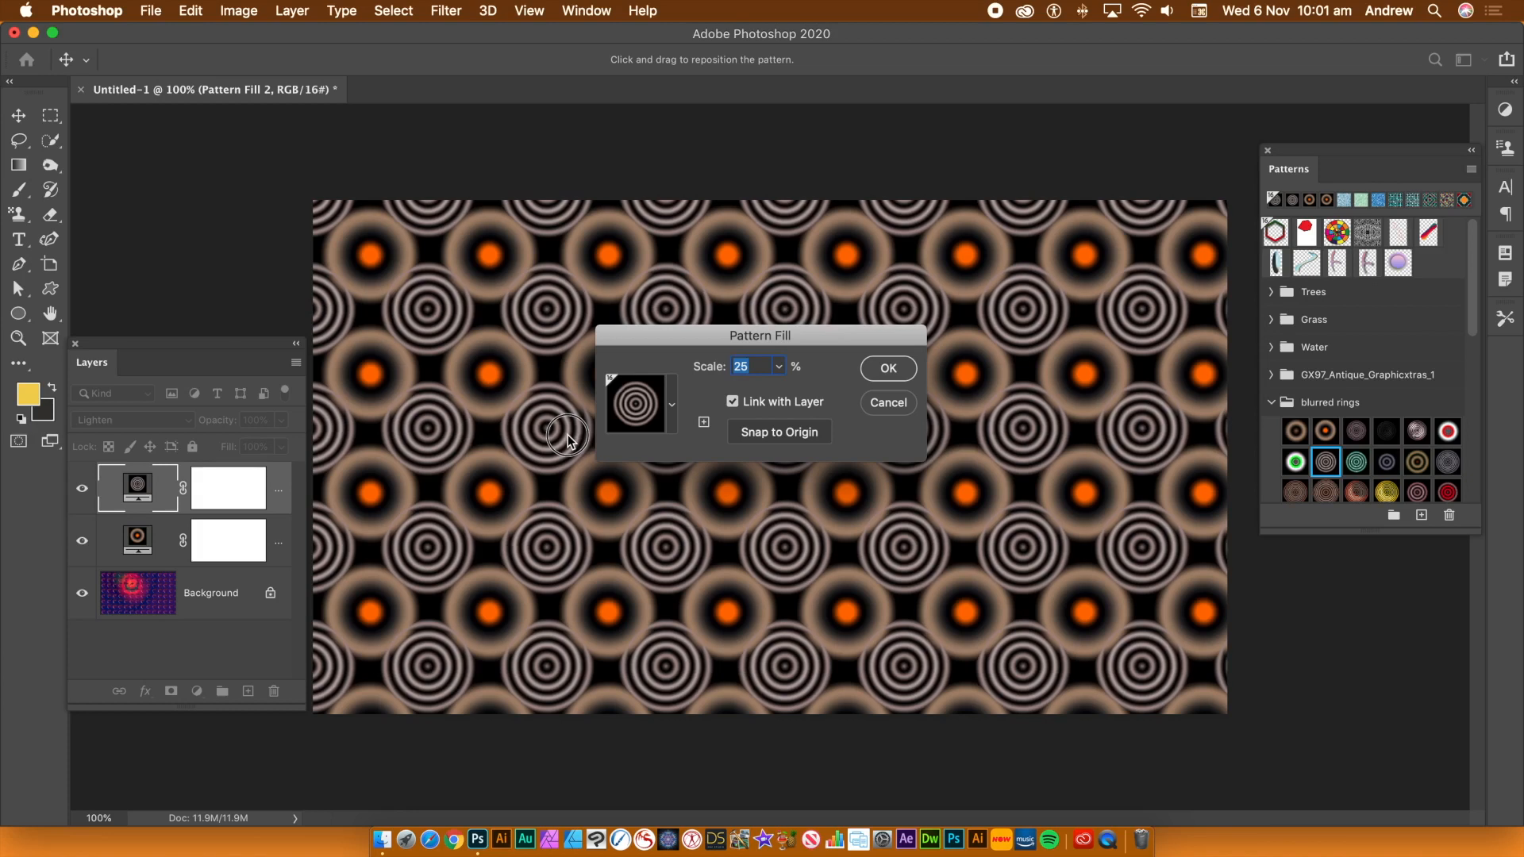
{"action": "left_click", "coordinate": [889, 370]}
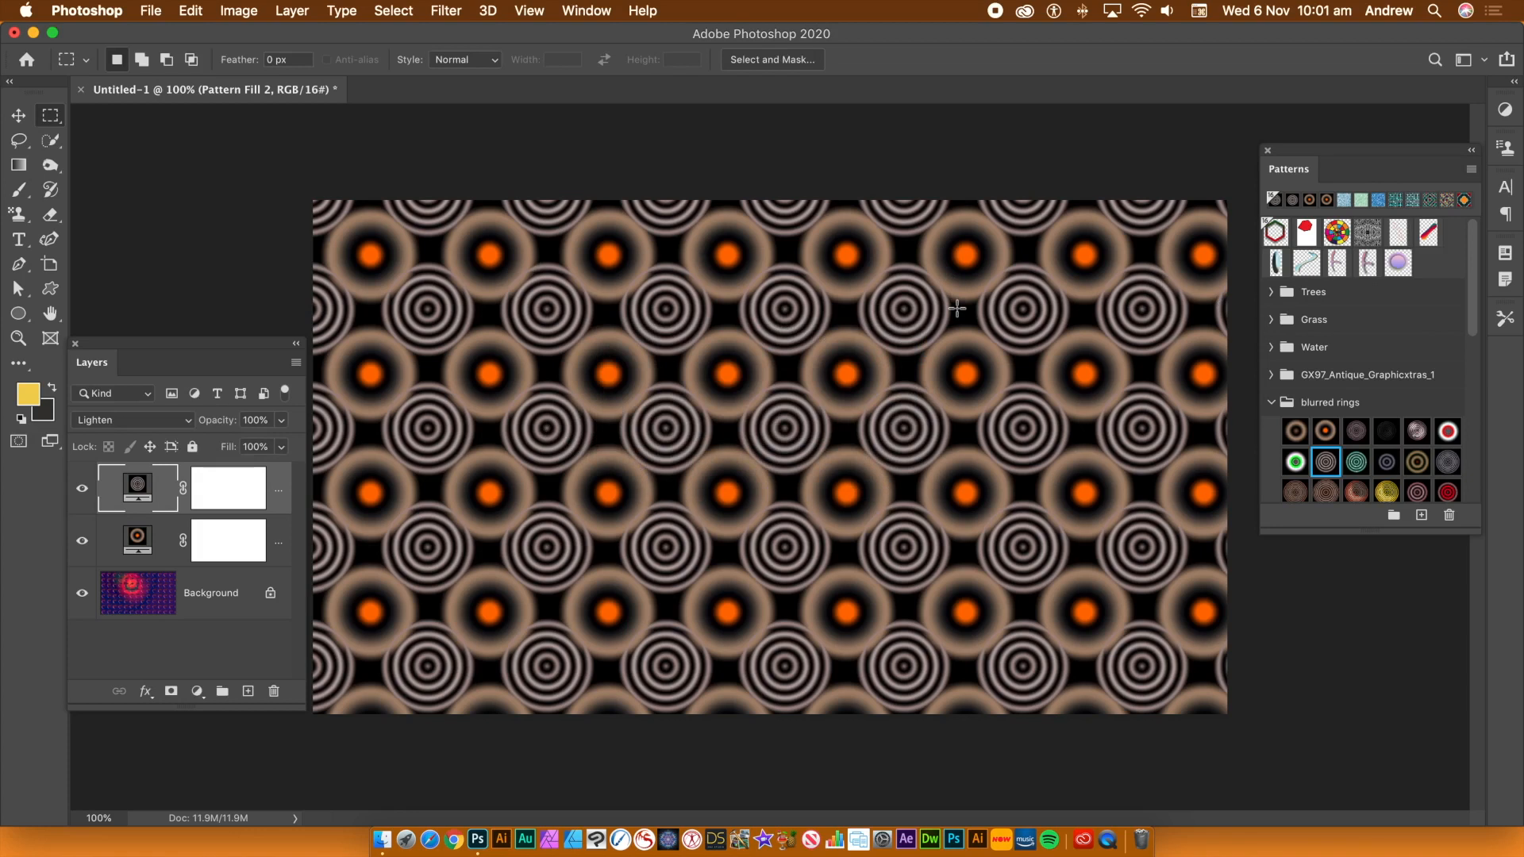
Step: Flatten the image and define a new pattern preset from a rectangular selection around the rings near the canvas's upper-left corner
{"action": "left_click", "coordinate": [292, 10]}
{"action": "left_click", "coordinate": [343, 748]}
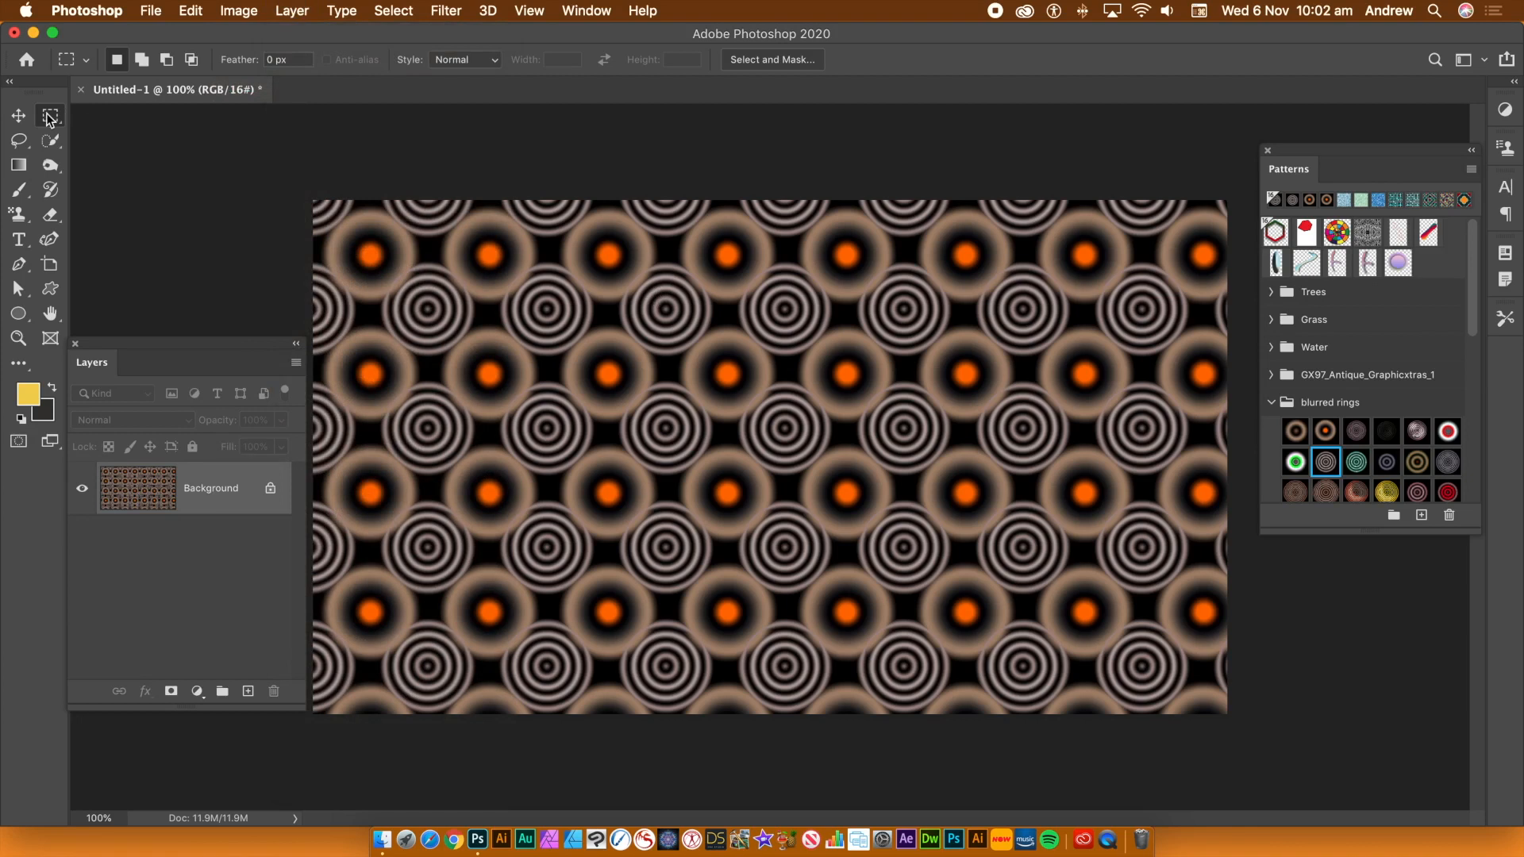
{"action": "left_click_drag", "start_coordinate": [370, 256], "coordinate": [555, 447]}
{"action": "left_click", "coordinate": [1474, 173]}
{"action": "left_click", "coordinate": [1393, 176]}
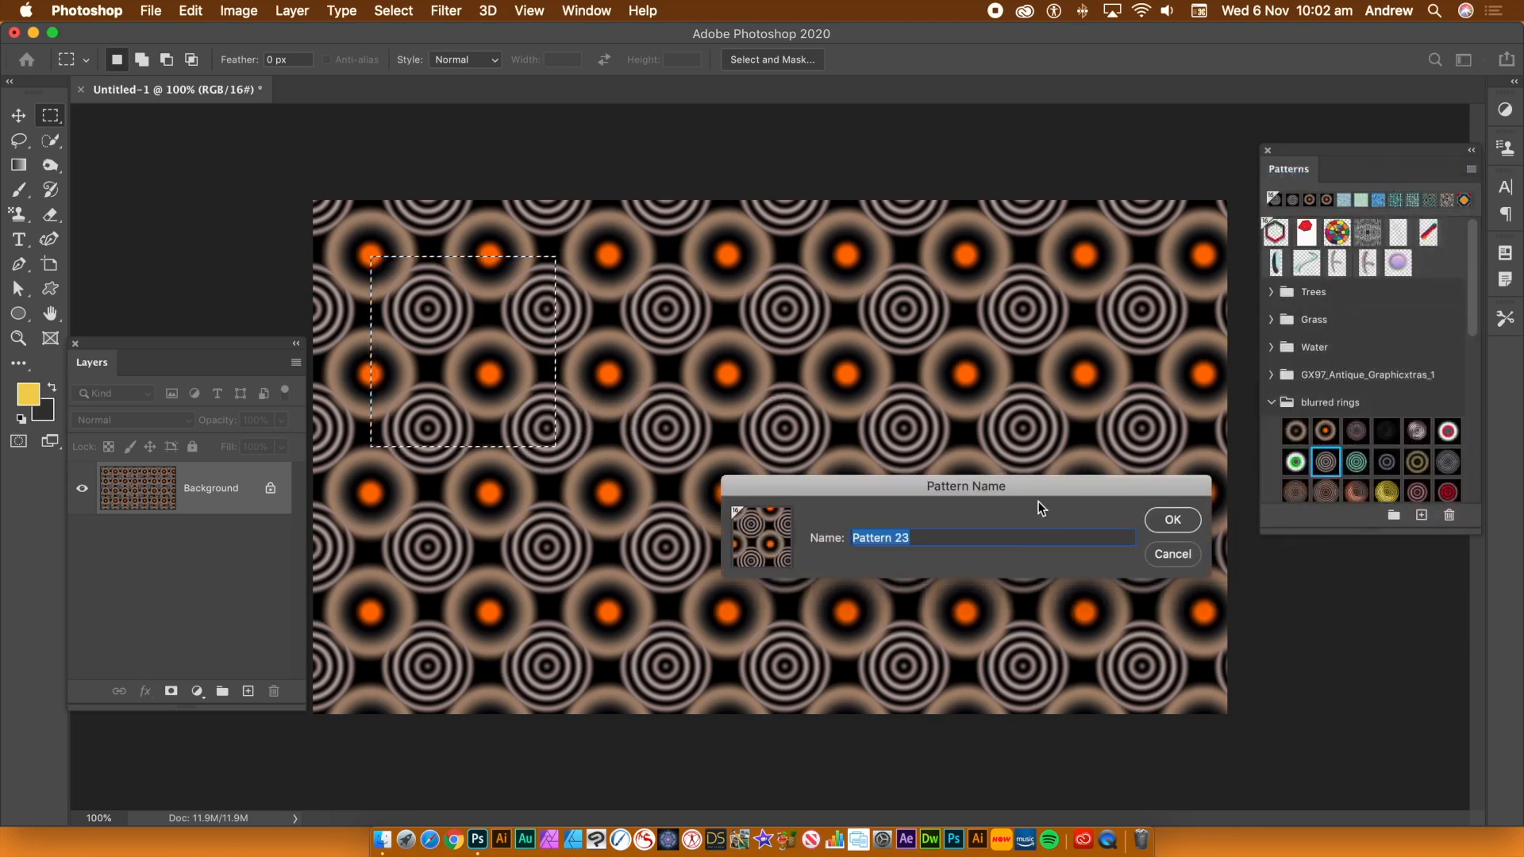
{"action": "left_click", "coordinate": [1185, 521]}
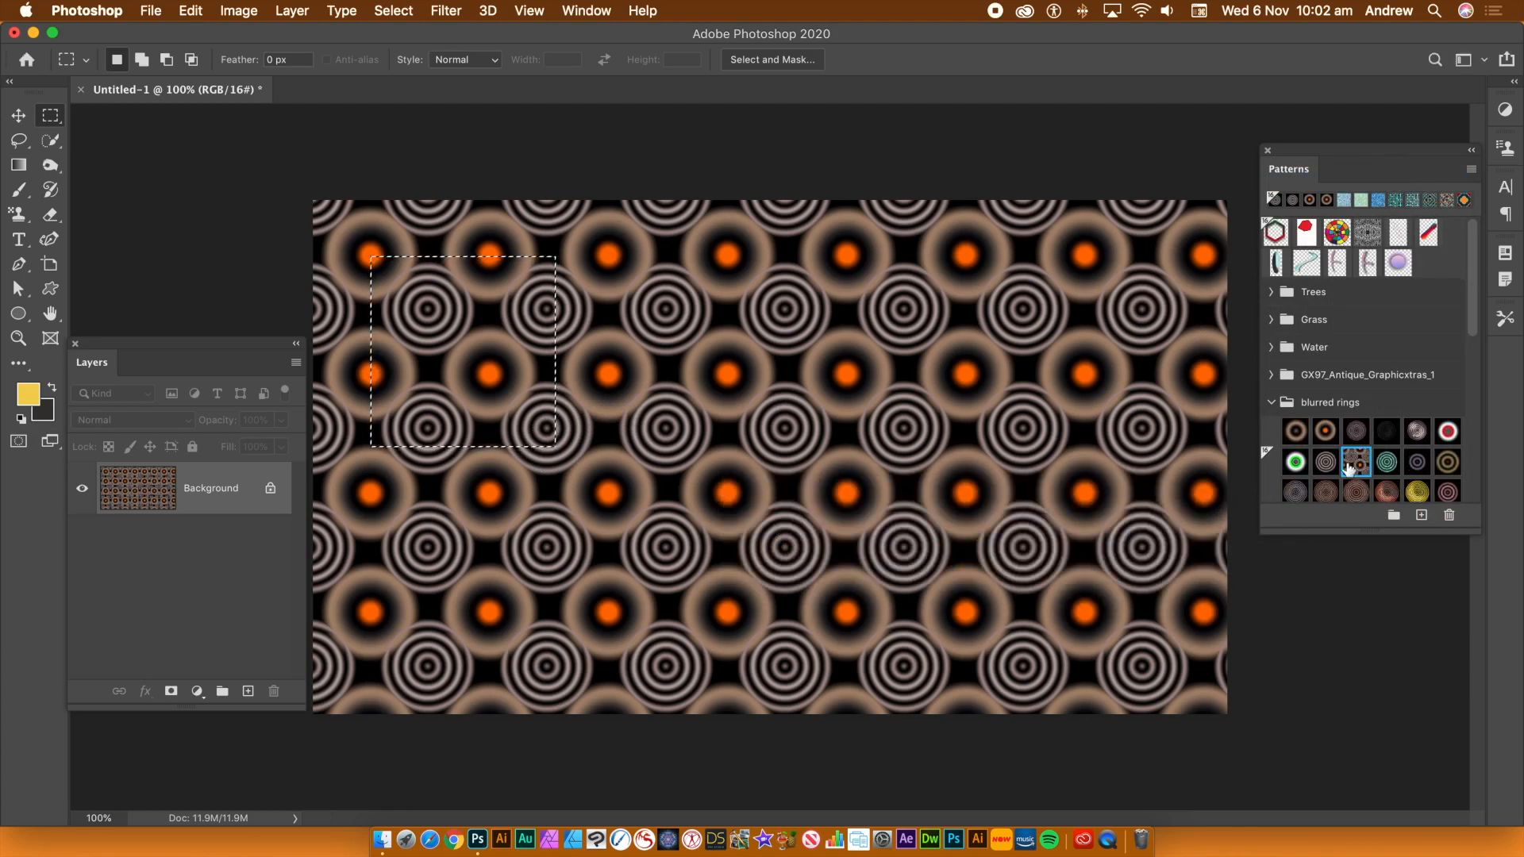
Step: Define another pattern preset from a tall, narrow rectangular selection through the middle of the canvas, keeping the suggested name
{"action": "left_click_drag", "start_coordinate": [765, 258], "coordinate": [846, 658]}
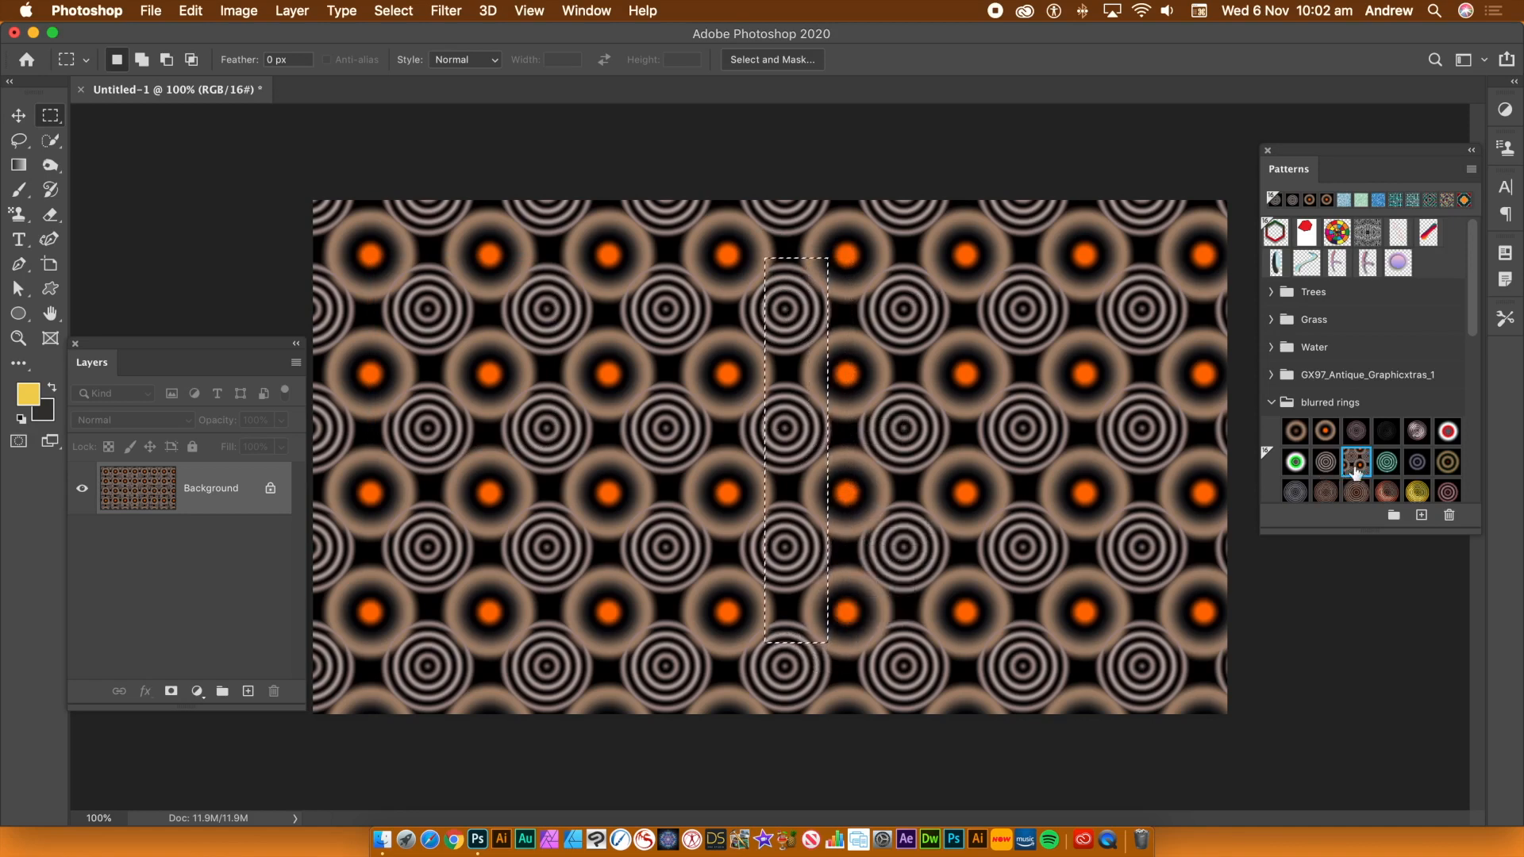
{"action": "left_click", "coordinate": [1471, 169]}
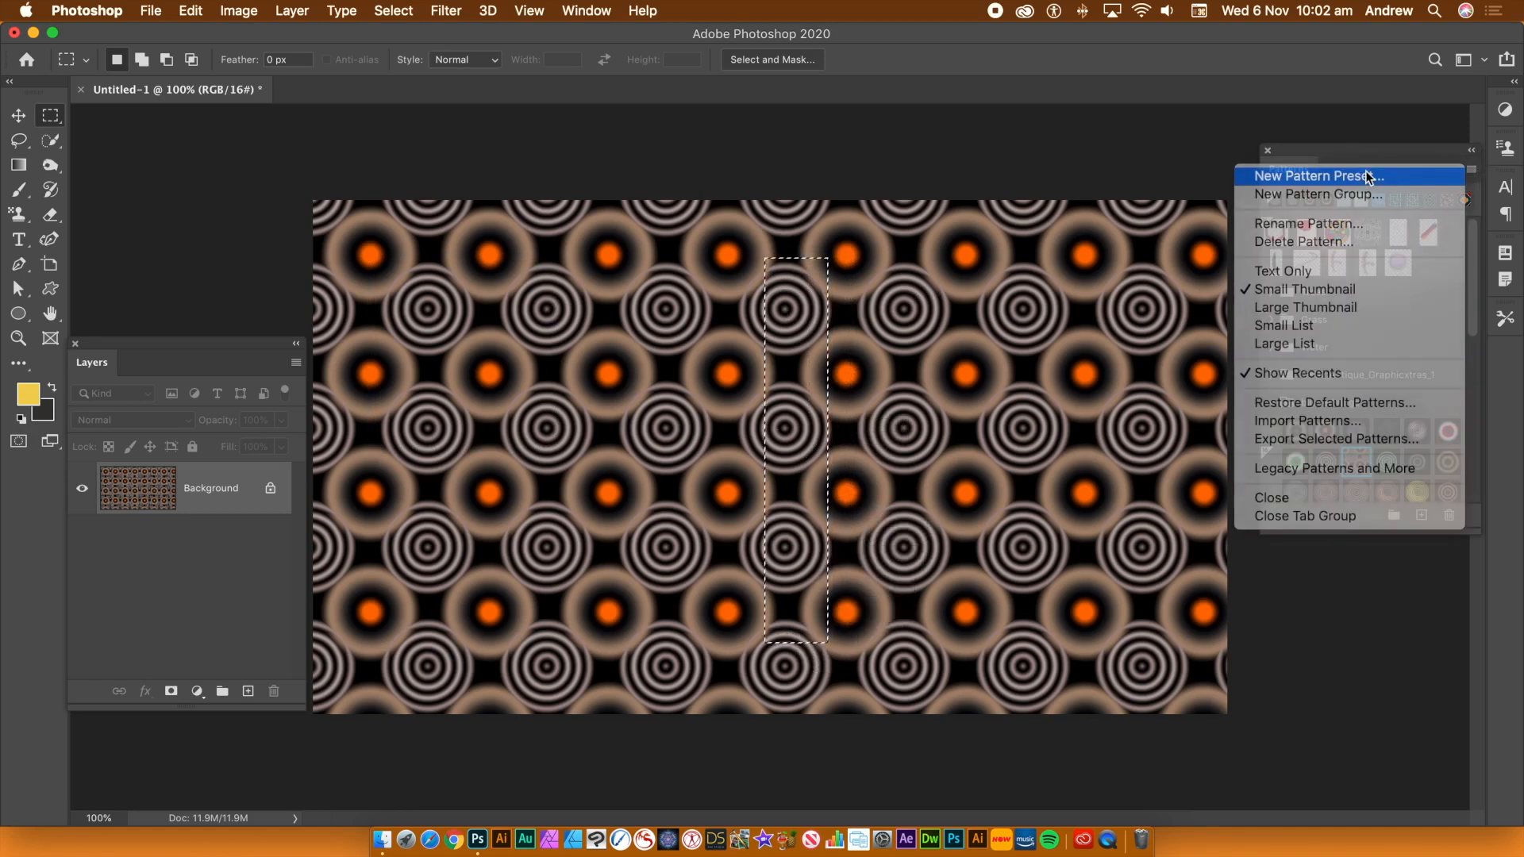
{"action": "left_click", "coordinate": [1369, 176]}
{"action": "left_click", "coordinate": [1173, 519]}
Step: Define a third pattern preset from a roughly square selection enclosing four orange-centred circles in the canvas's right half
{"action": "left_click_drag", "start_coordinate": [918, 302], "coordinate": [1151, 536]}
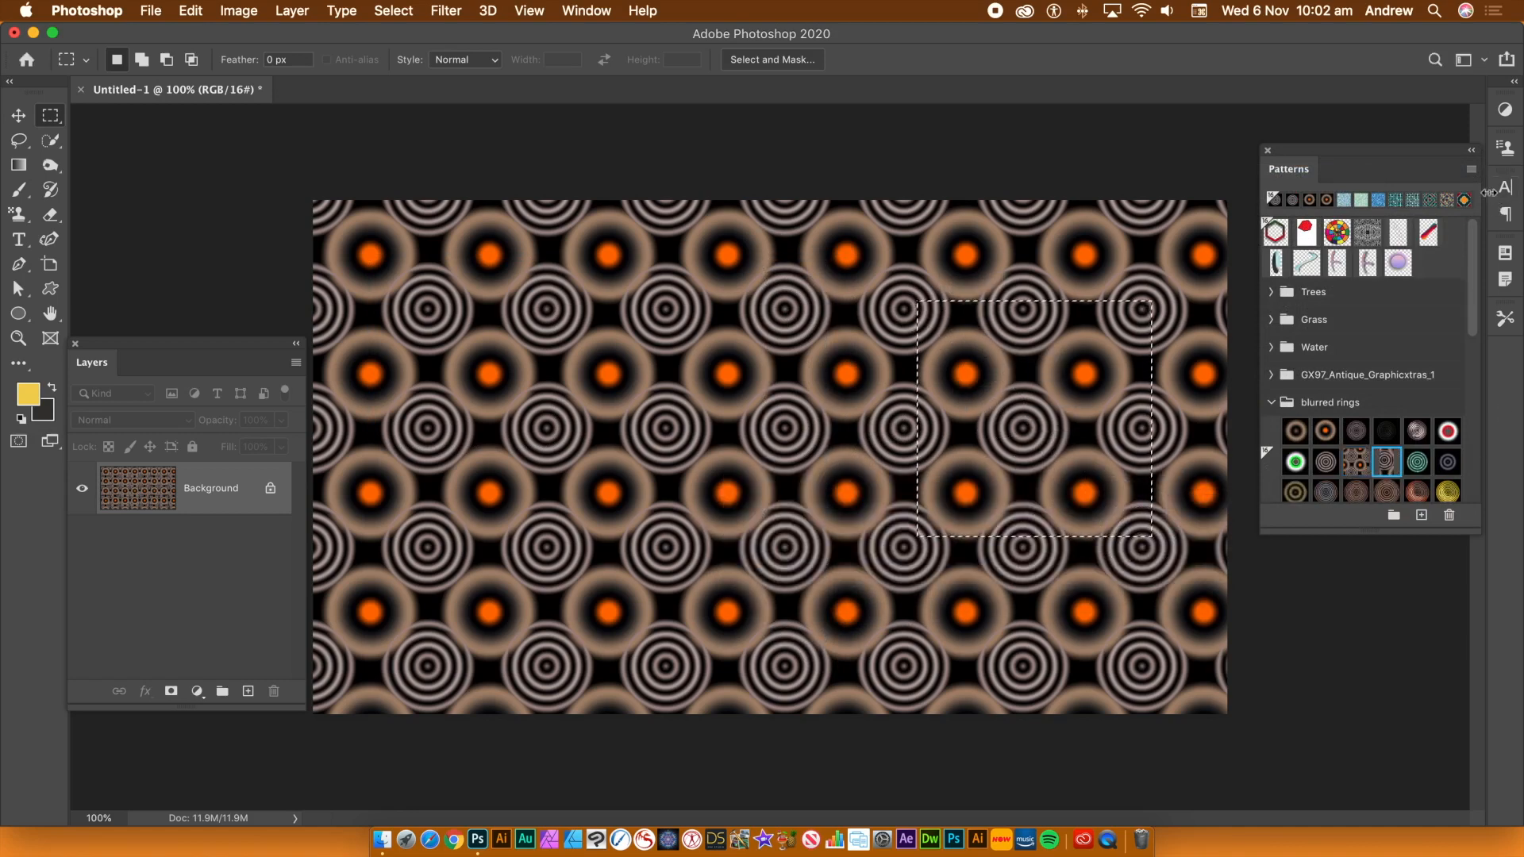
{"action": "left_click", "coordinate": [1471, 170]}
{"action": "left_click", "coordinate": [1368, 181]}
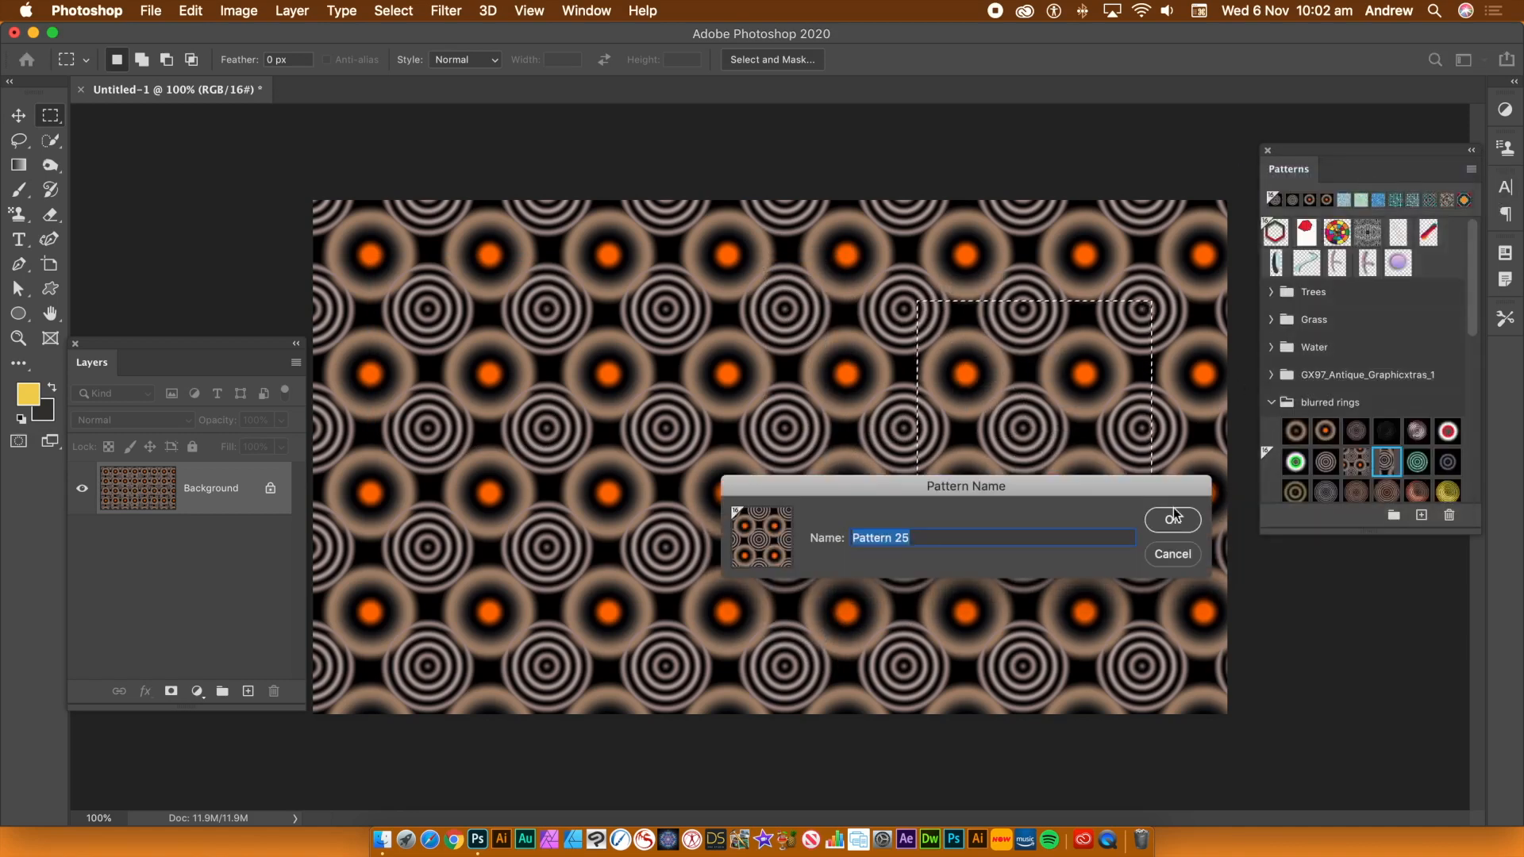
{"action": "left_click", "coordinate": [1177, 521]}
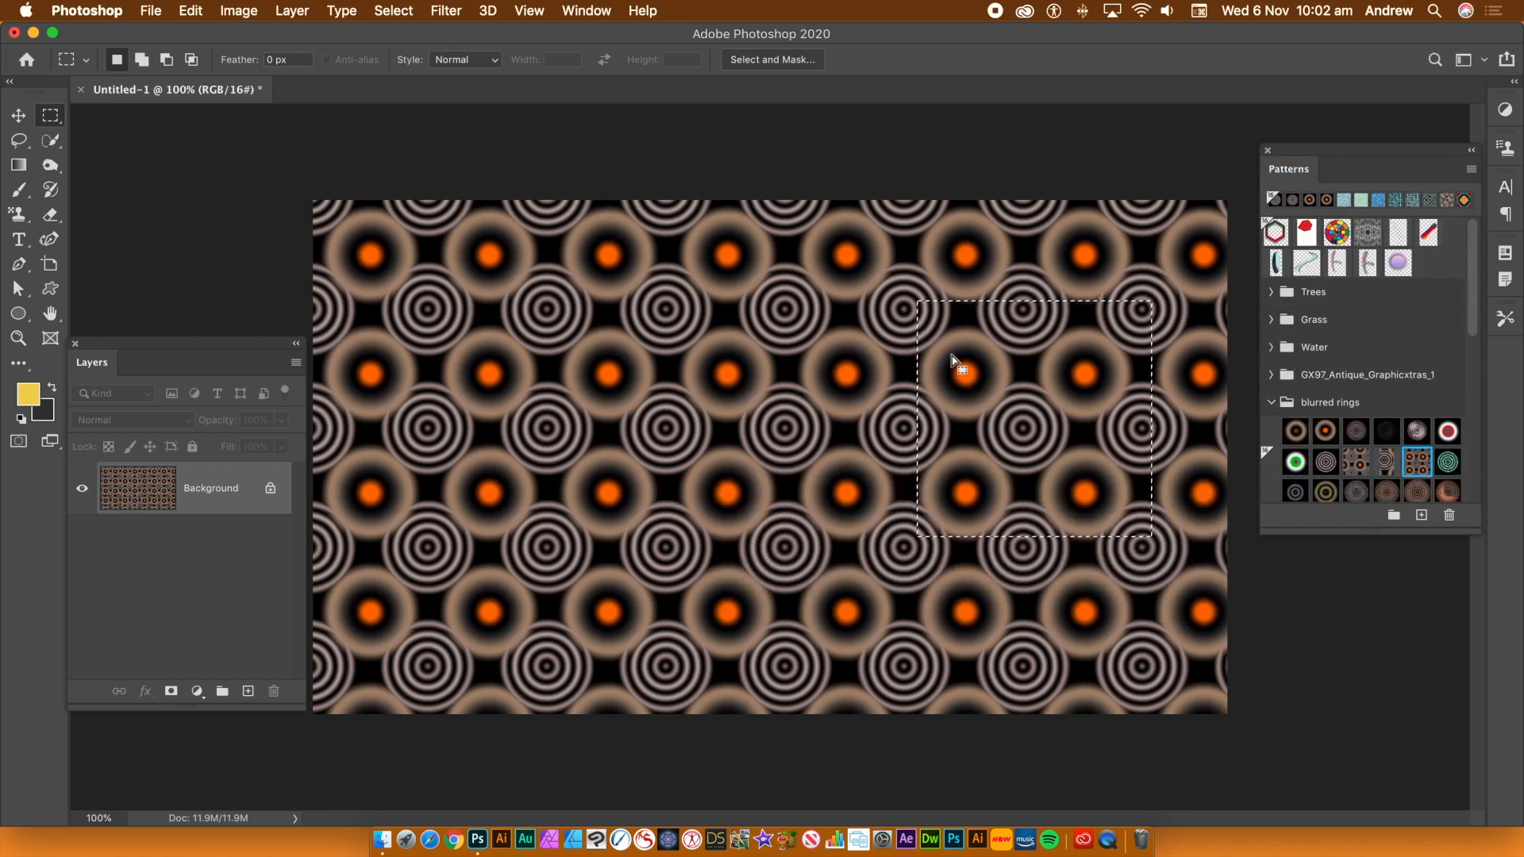
Step: Deselect, add a pattern fill layer with the newly defined square pattern, and scale it to 25%
{"action": "left_click", "coordinate": [796, 283]}
{"action": "left_click_drag", "start_coordinate": [1417, 463], "coordinate": [778, 371]}
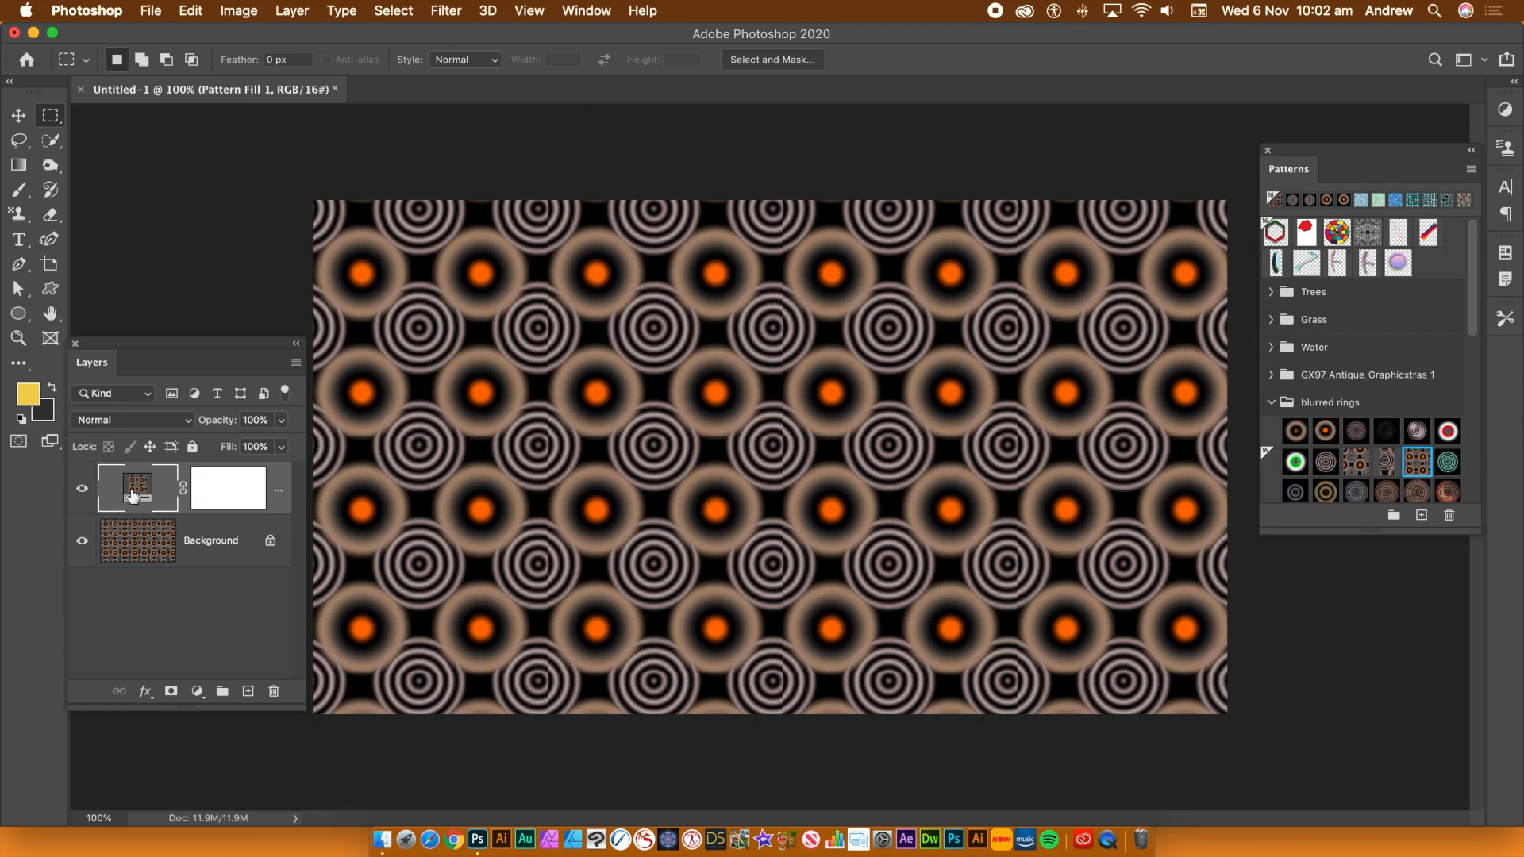
{"action": "double_click", "coordinate": [138, 487]}
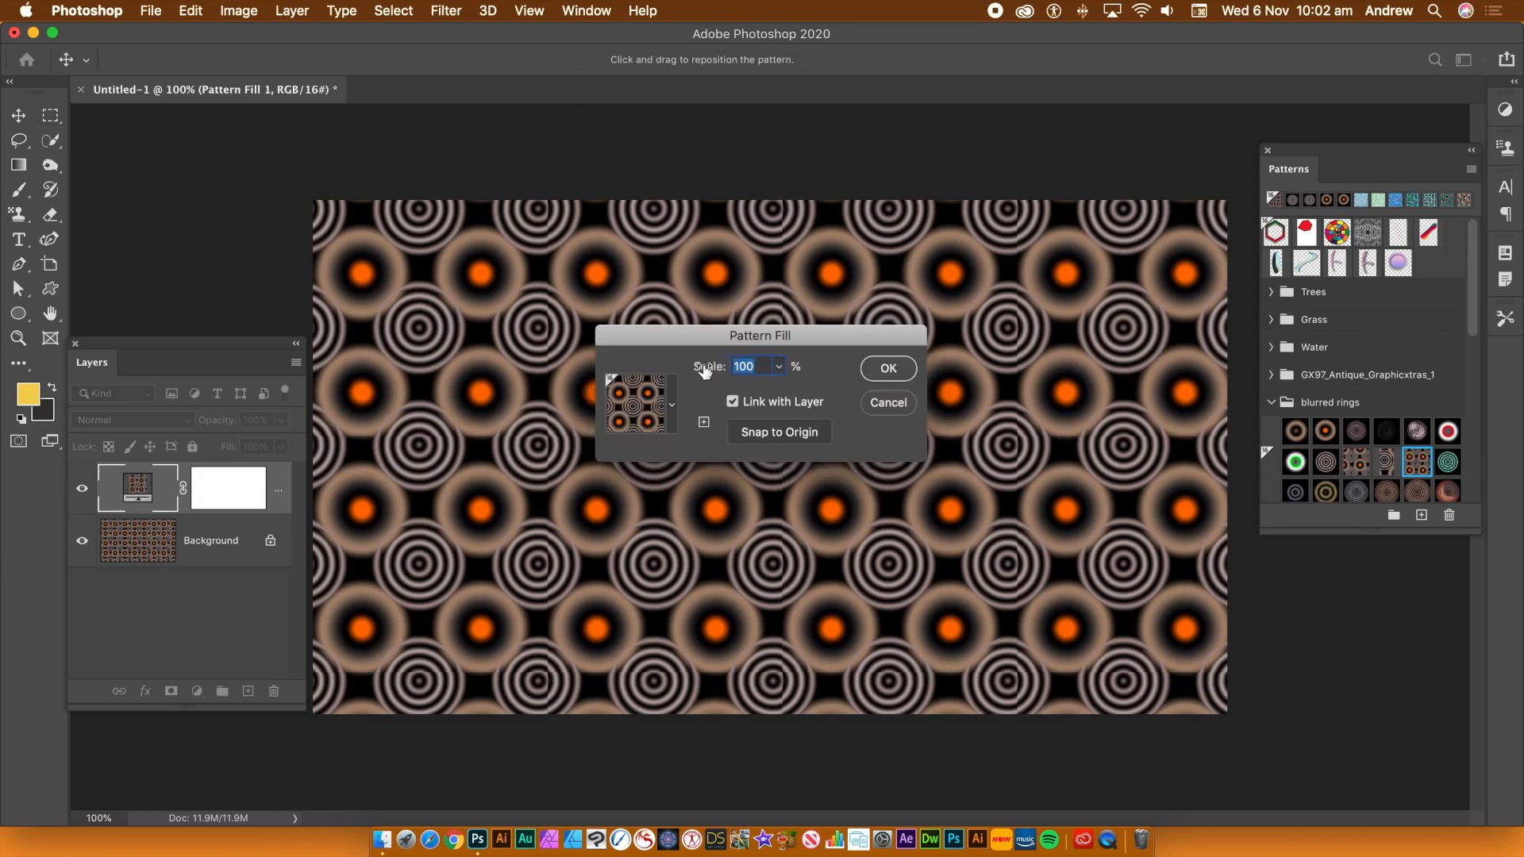
{"action": "type", "text": "25"}
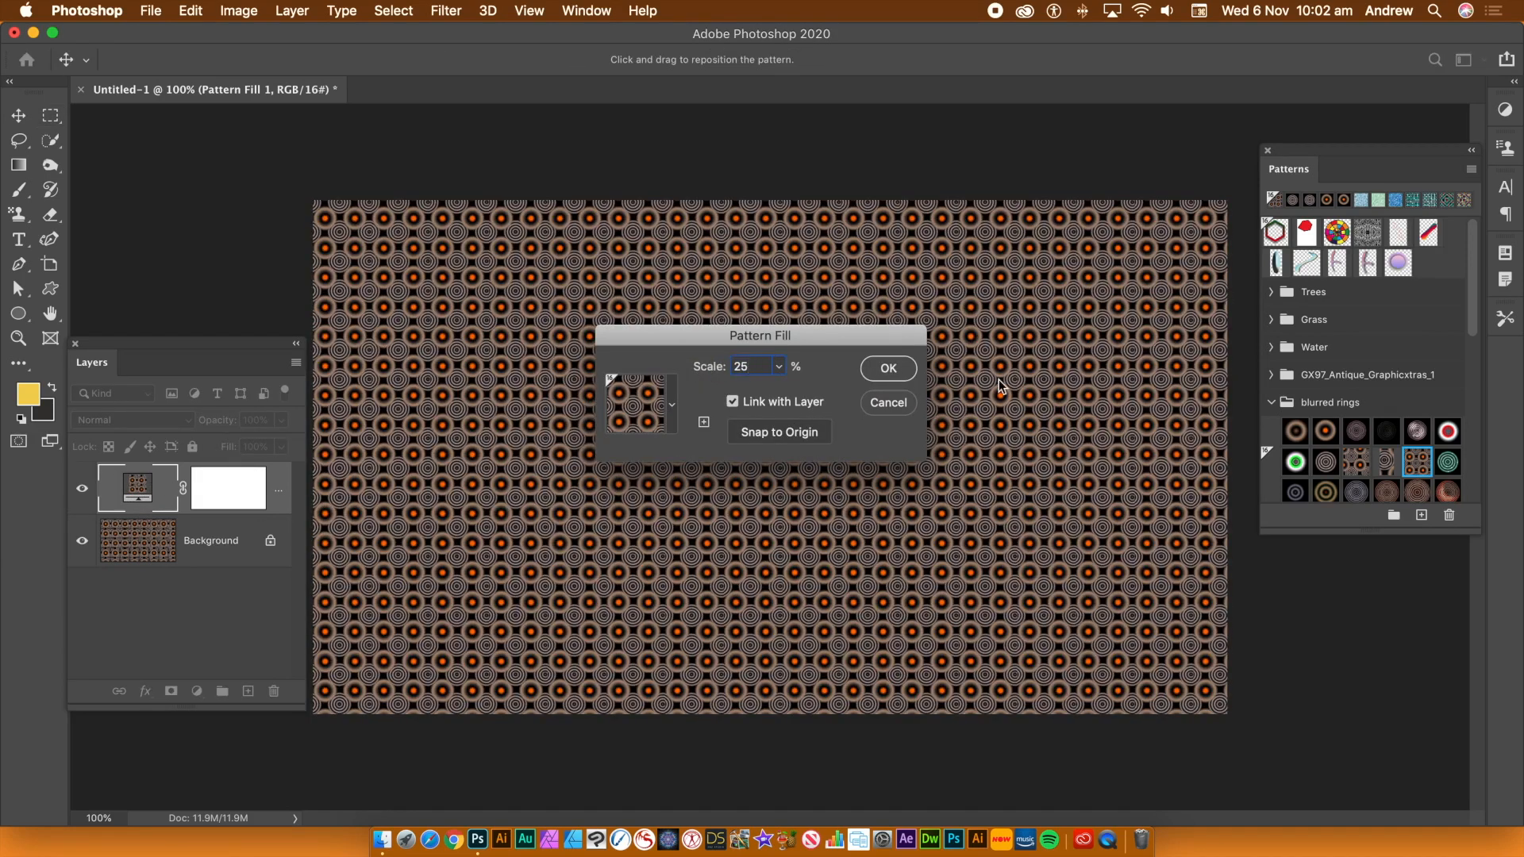
{"action": "left_click", "coordinate": [894, 368]}
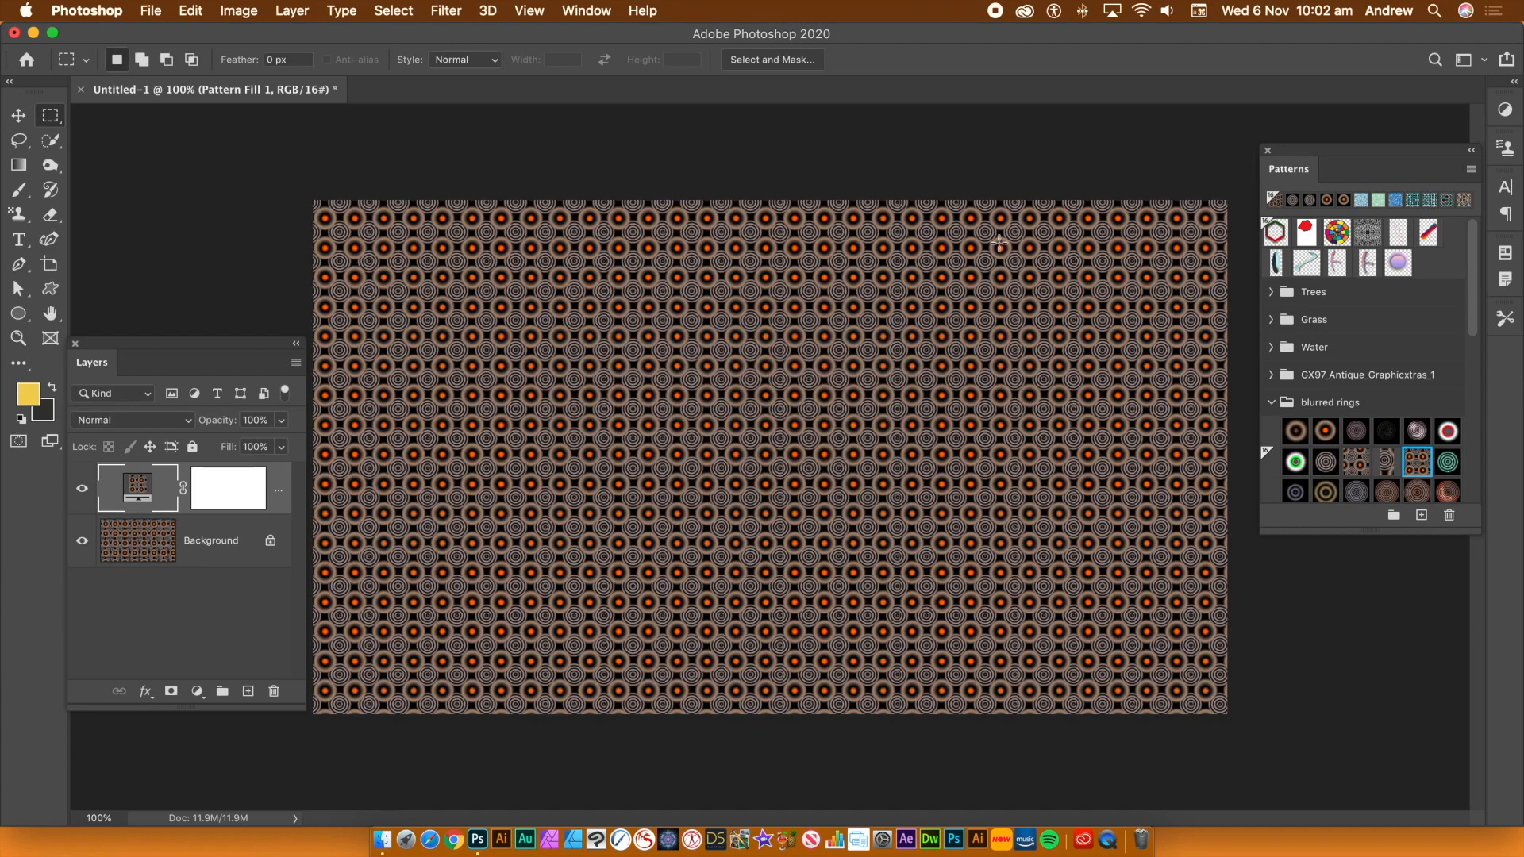
{"action": "left_click", "coordinate": [1471, 169]}
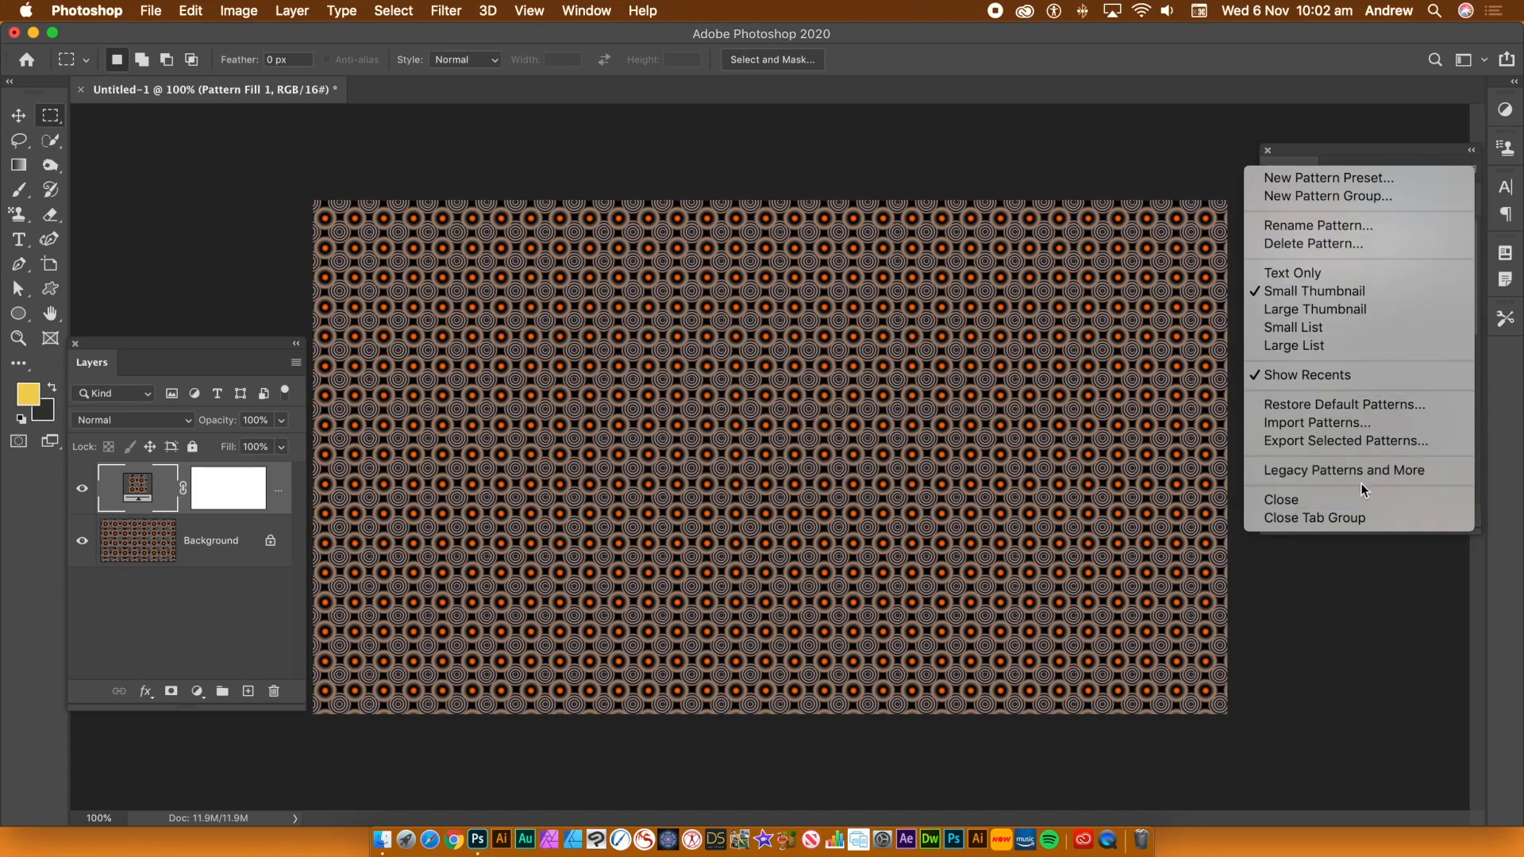
{"action": "left_click", "coordinate": [1375, 152]}
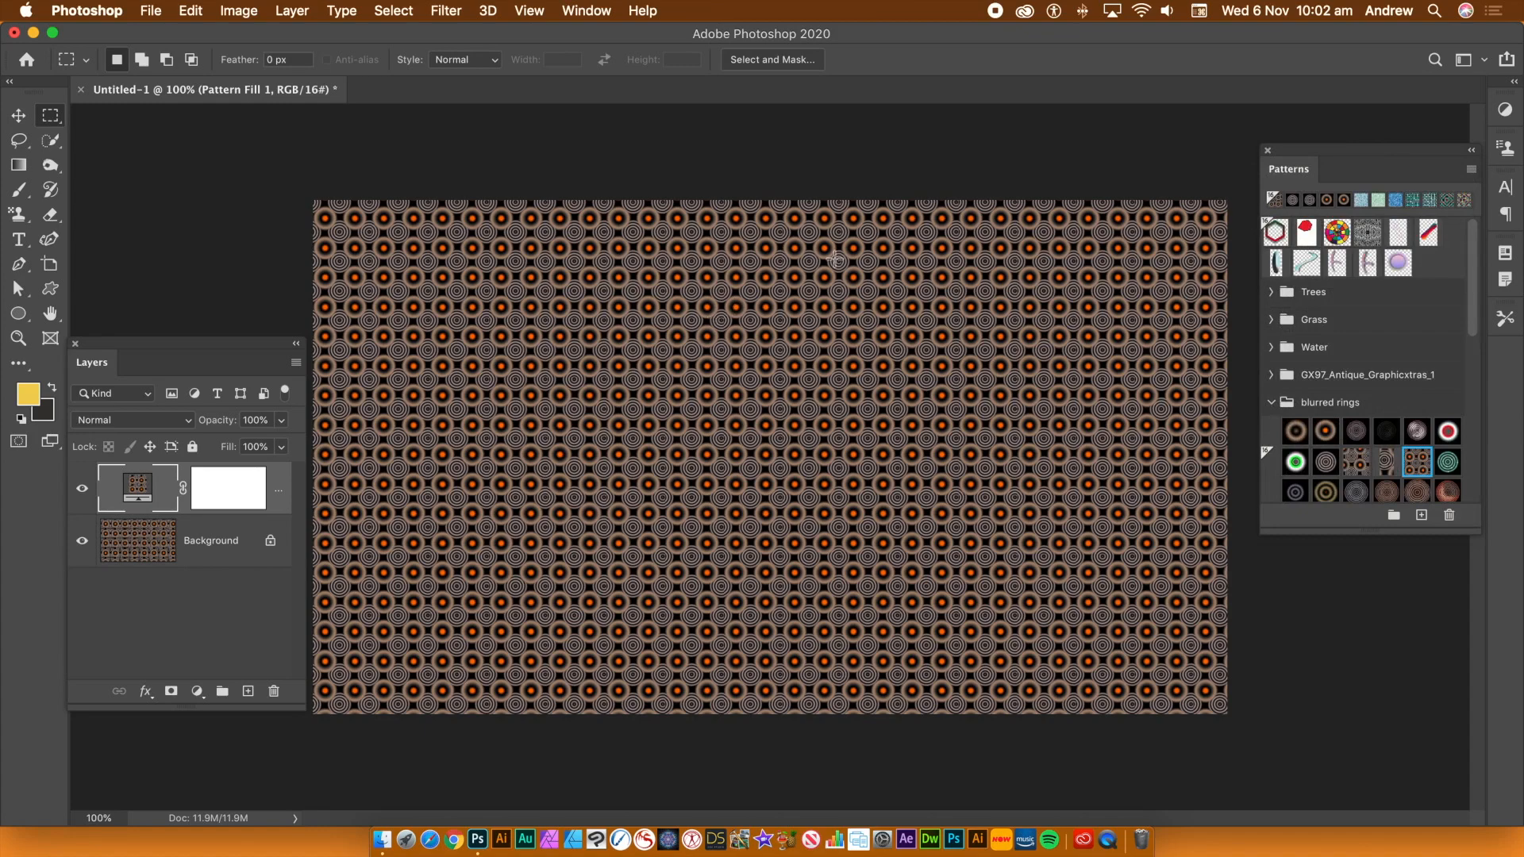
{"action": "left_click", "coordinate": [587, 11]}
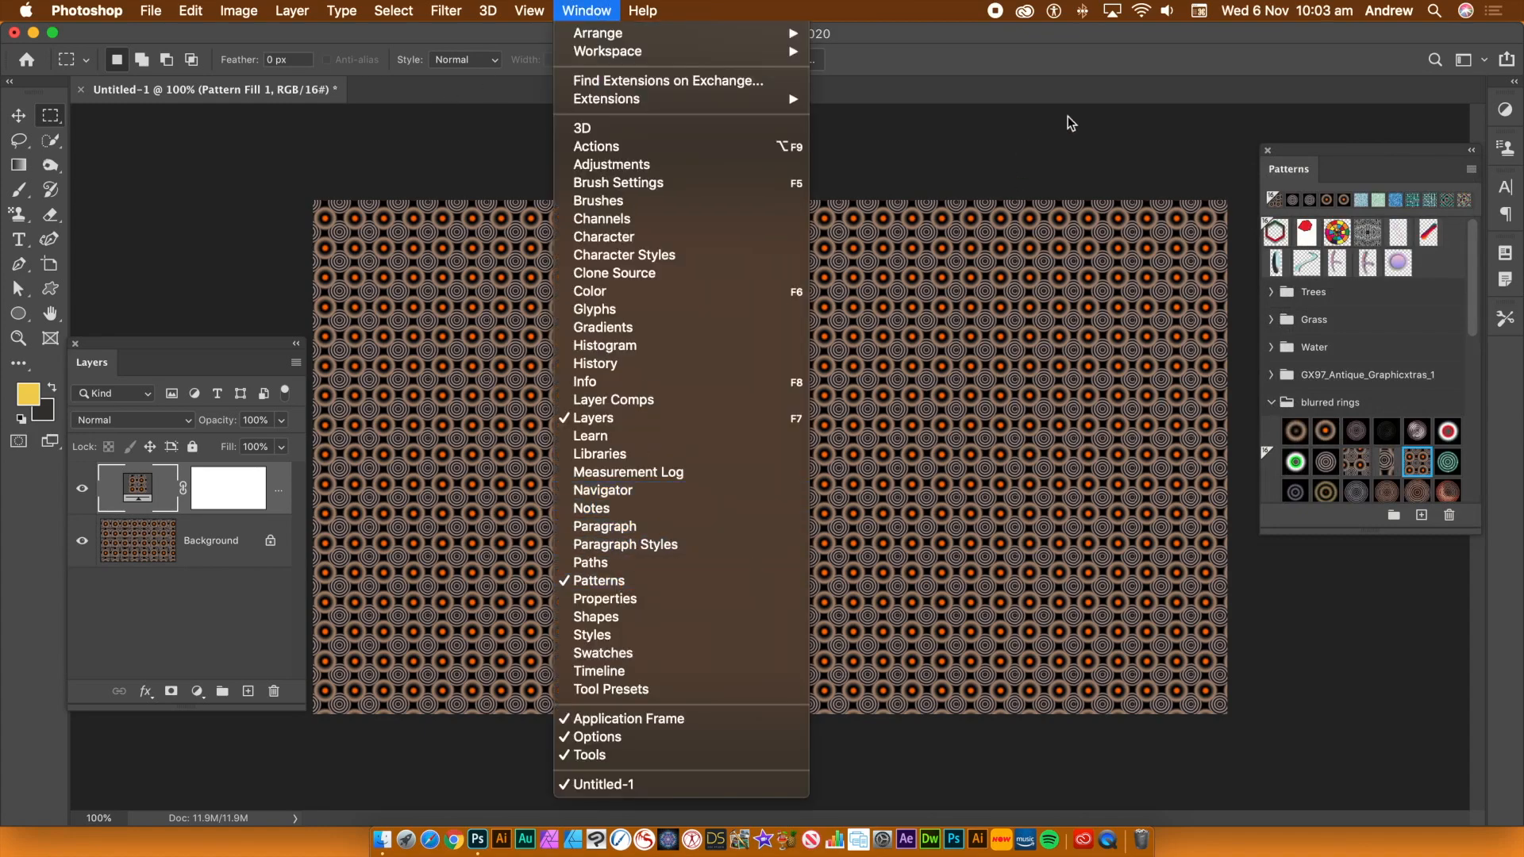
{"action": "left_click", "coordinate": [1059, 46]}
Step: Flatten the image to merge the small-scale ring pattern fill into the background
{"action": "left_click", "coordinate": [301, 9]}
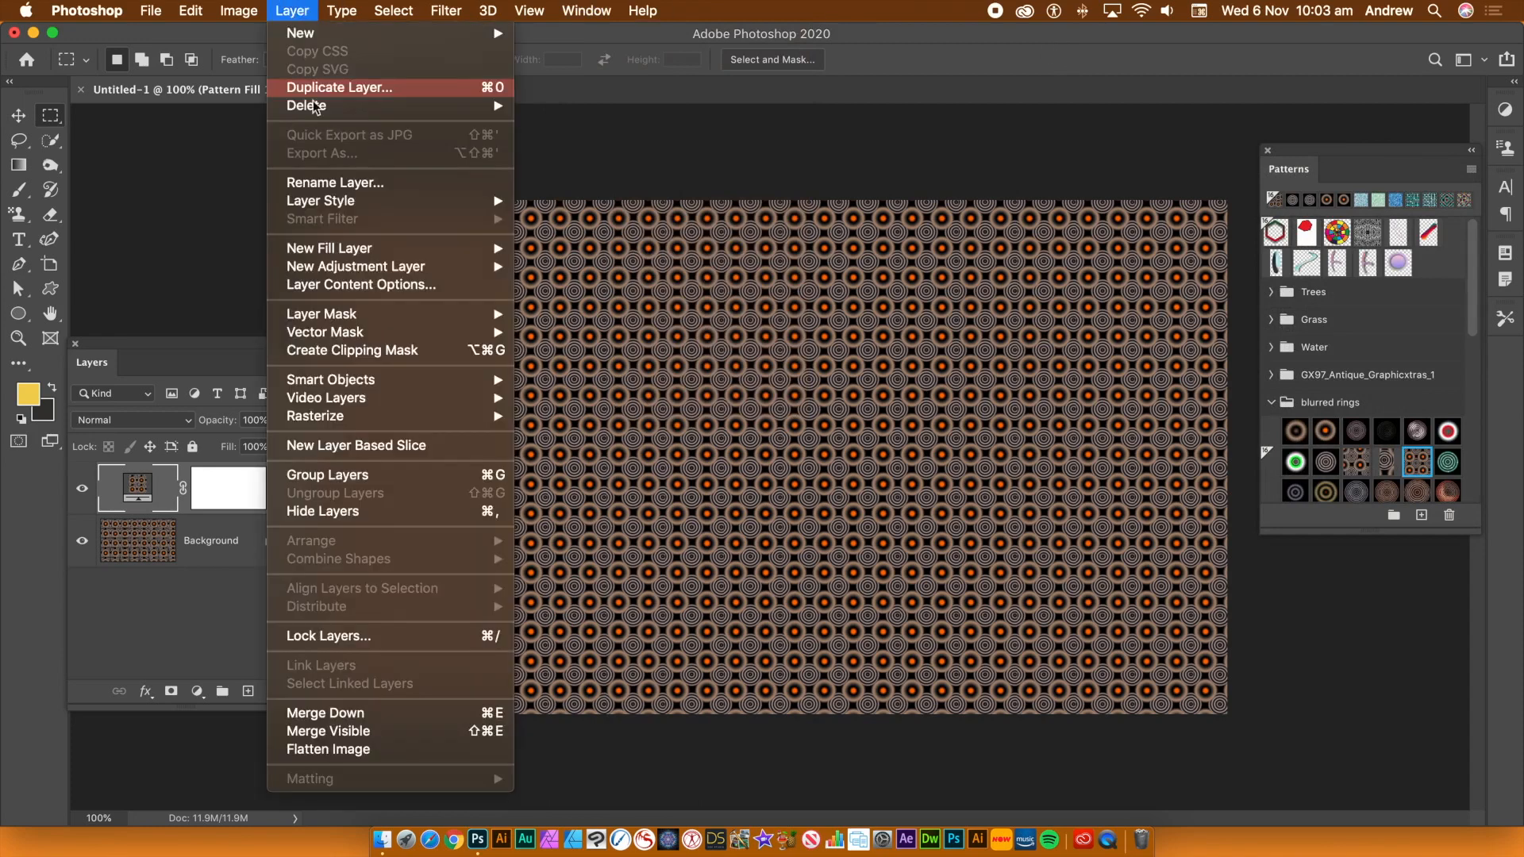
{"action": "left_click", "coordinate": [325, 754]}
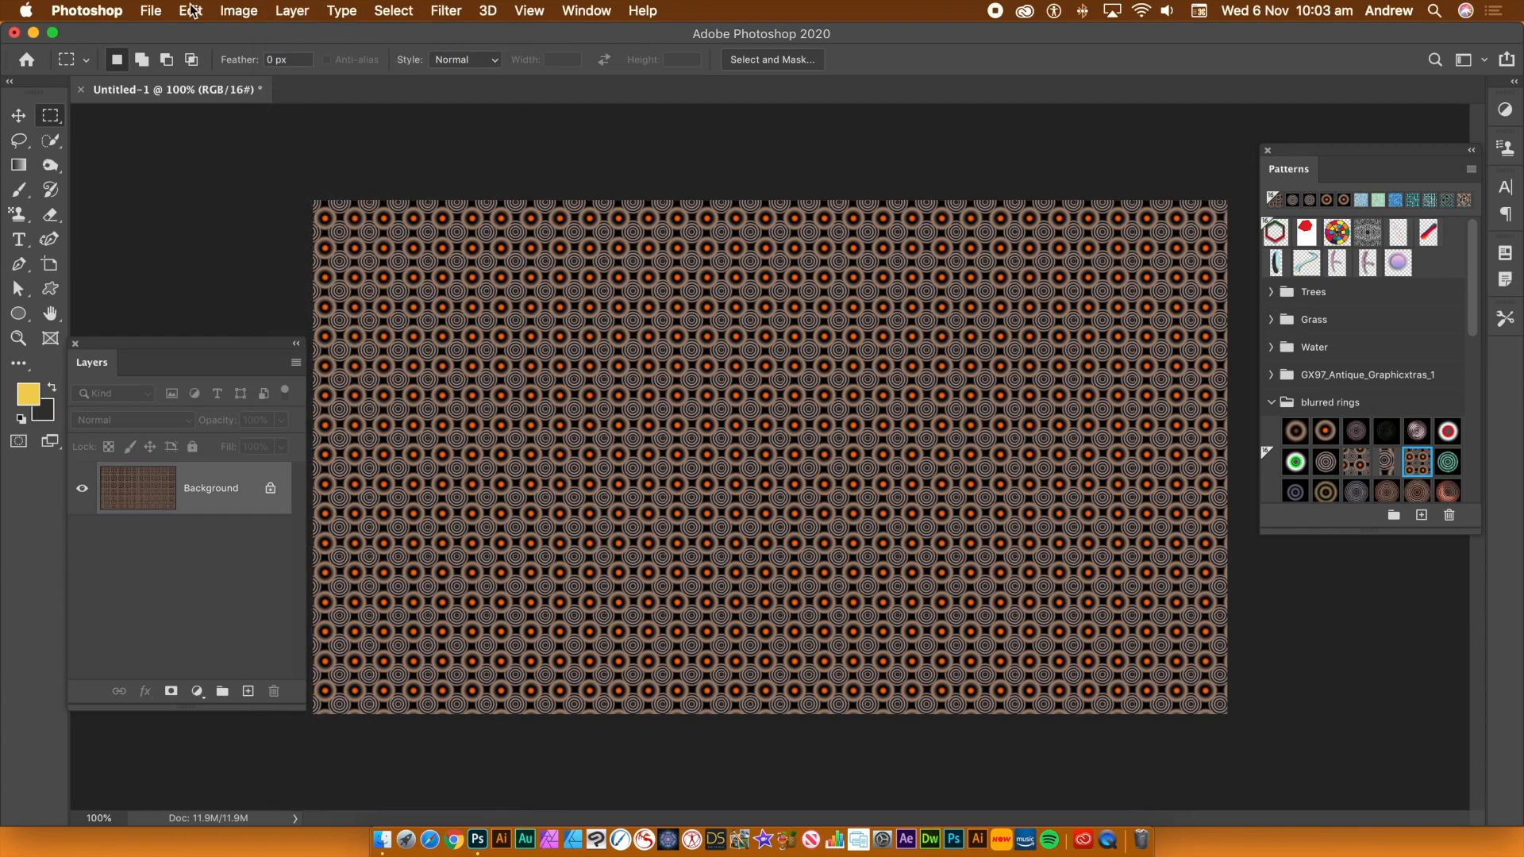
{"action": "left_click", "coordinate": [300, 11]}
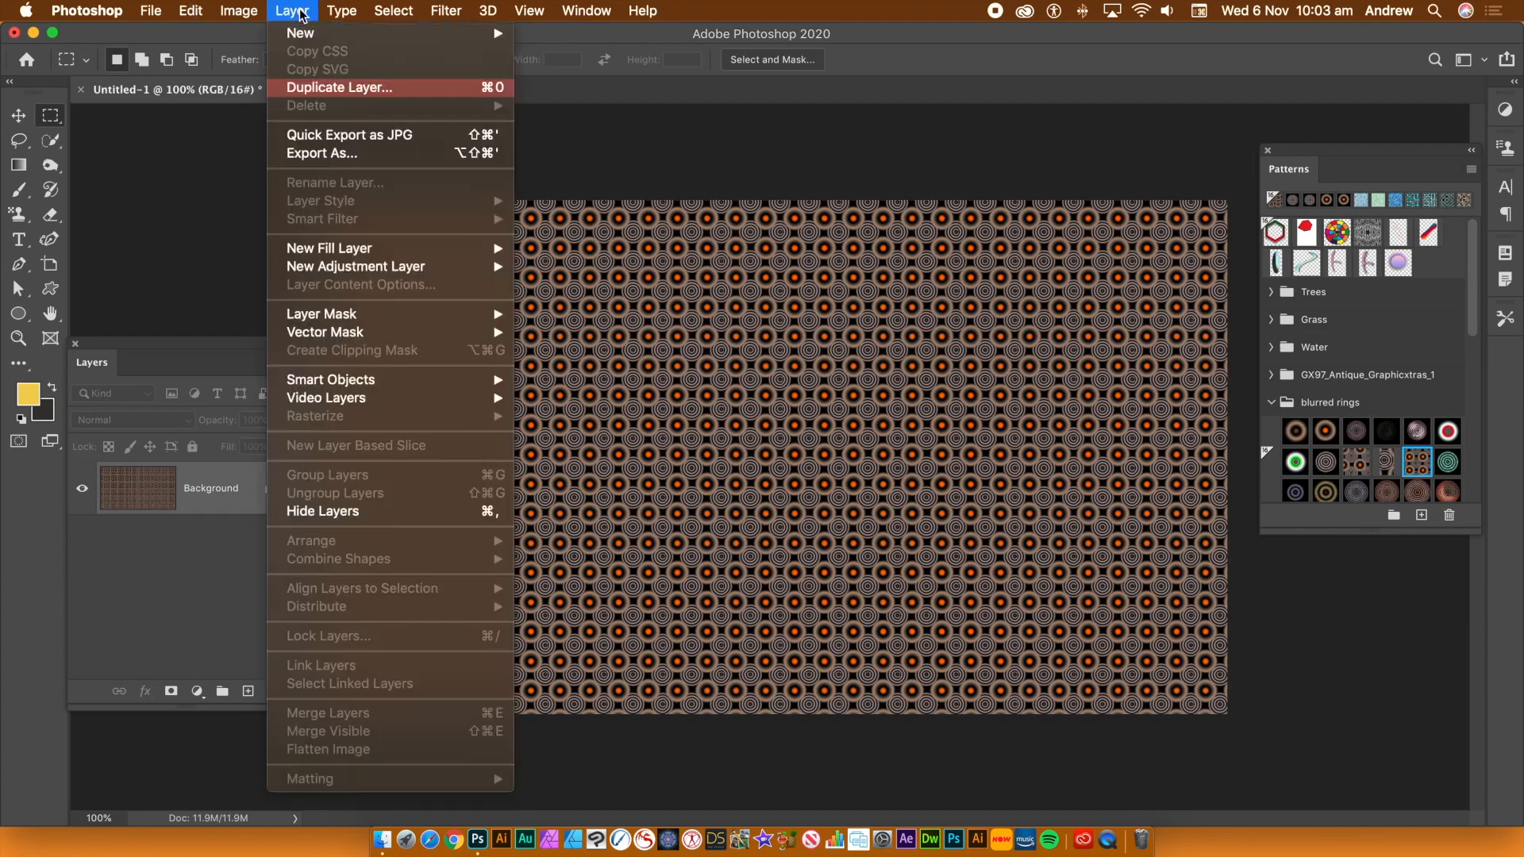
{"action": "mouse_move", "coordinate": [238, 10]}
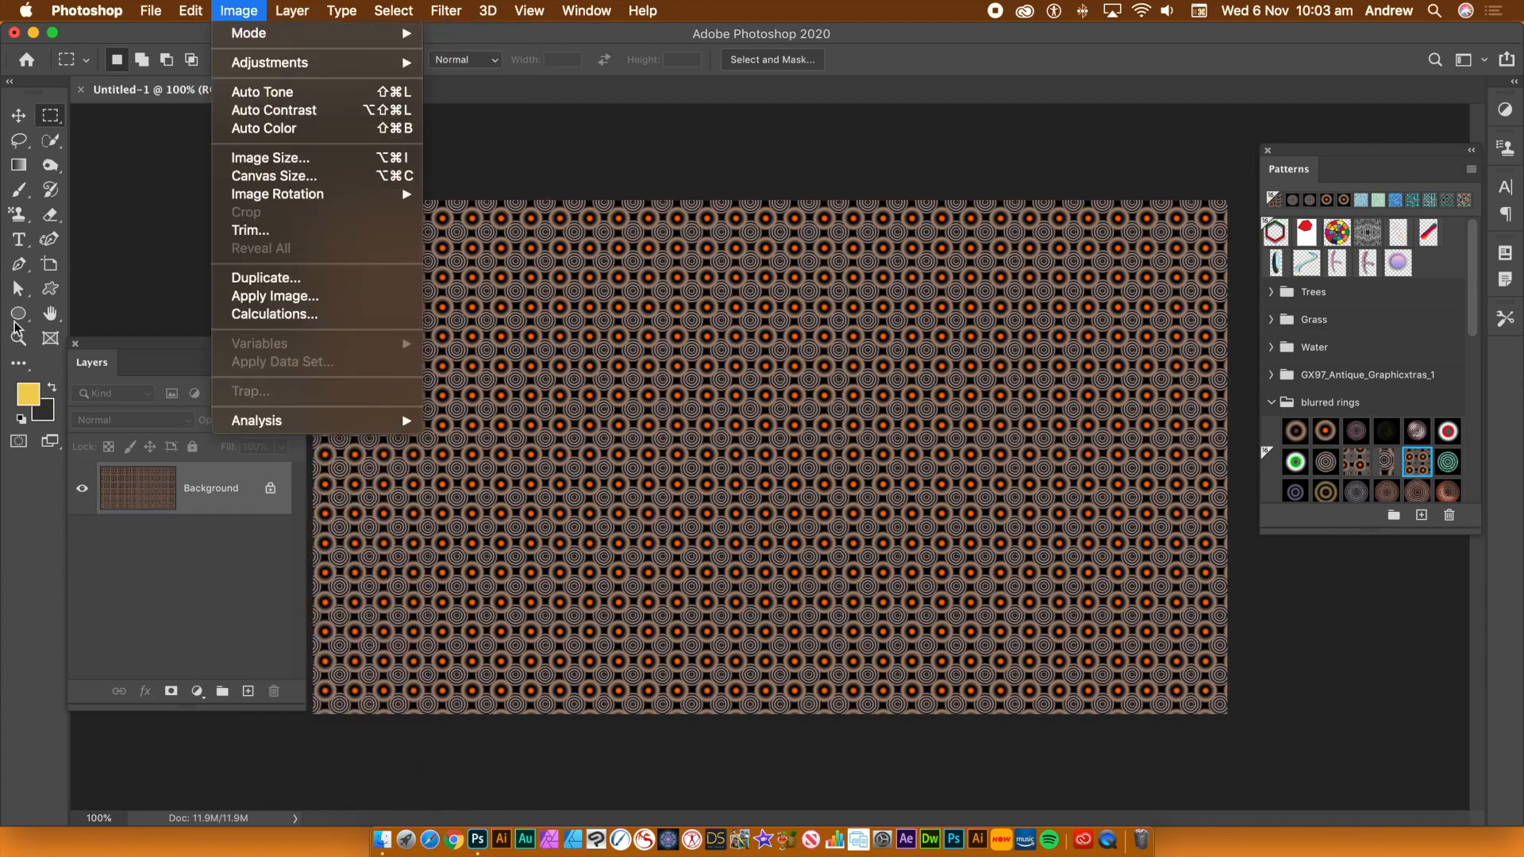
Step: Draw an ellipse shape of about 658 × 643 px in the left half of the canvas
{"action": "left_click", "coordinate": [14, 319]}
{"action": "left_click", "coordinate": [18, 314]}
{"action": "left_click_drag", "start_coordinate": [451, 269], "coordinate": [765, 571]}
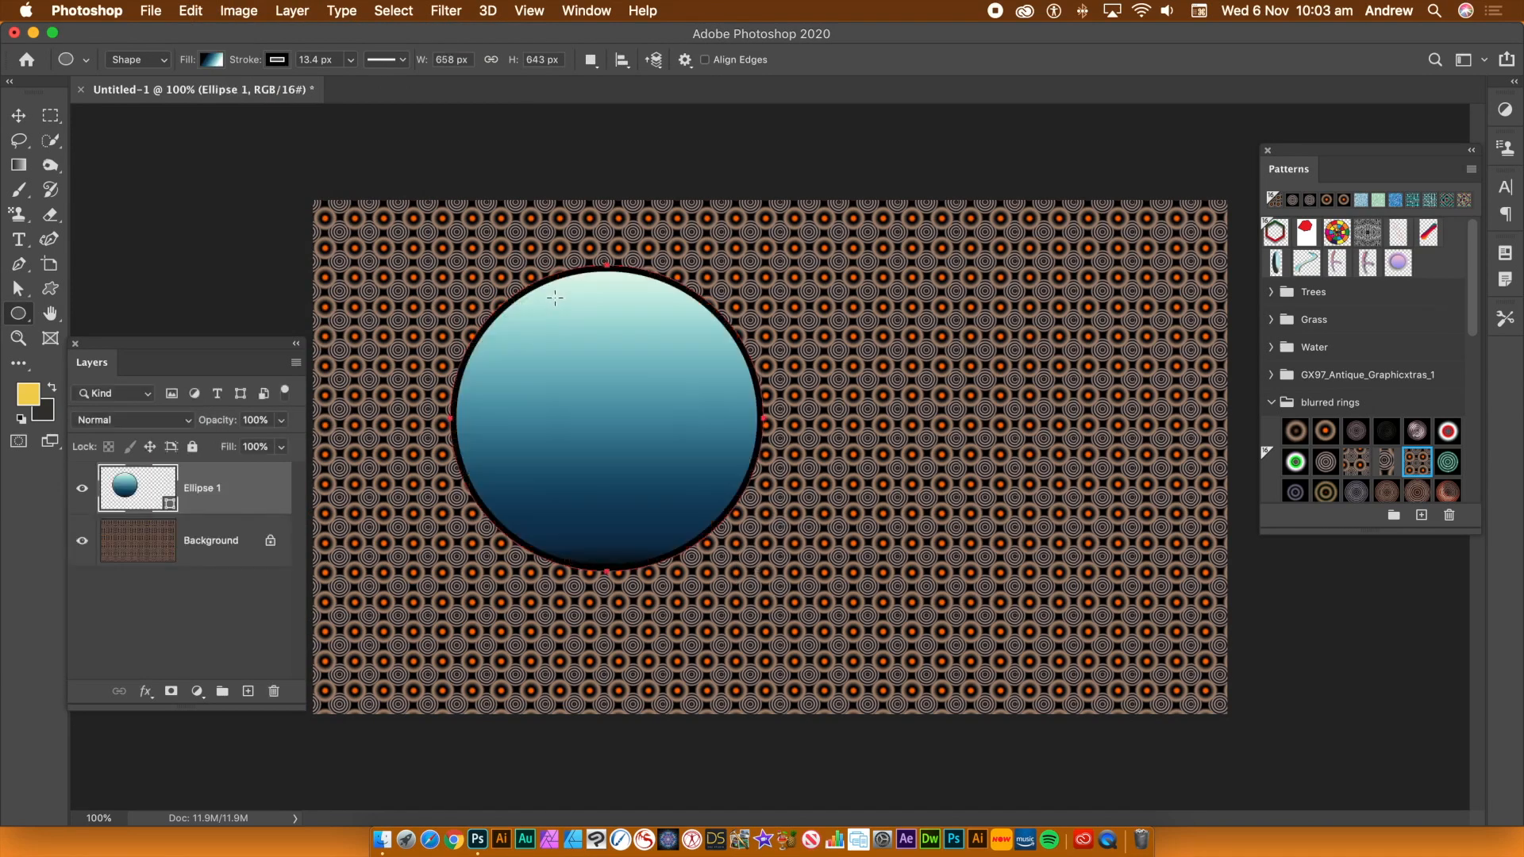
Step: Move the ellipse slightly to the right and return to the Ellipse tool
{"action": "left_click", "coordinate": [18, 116]}
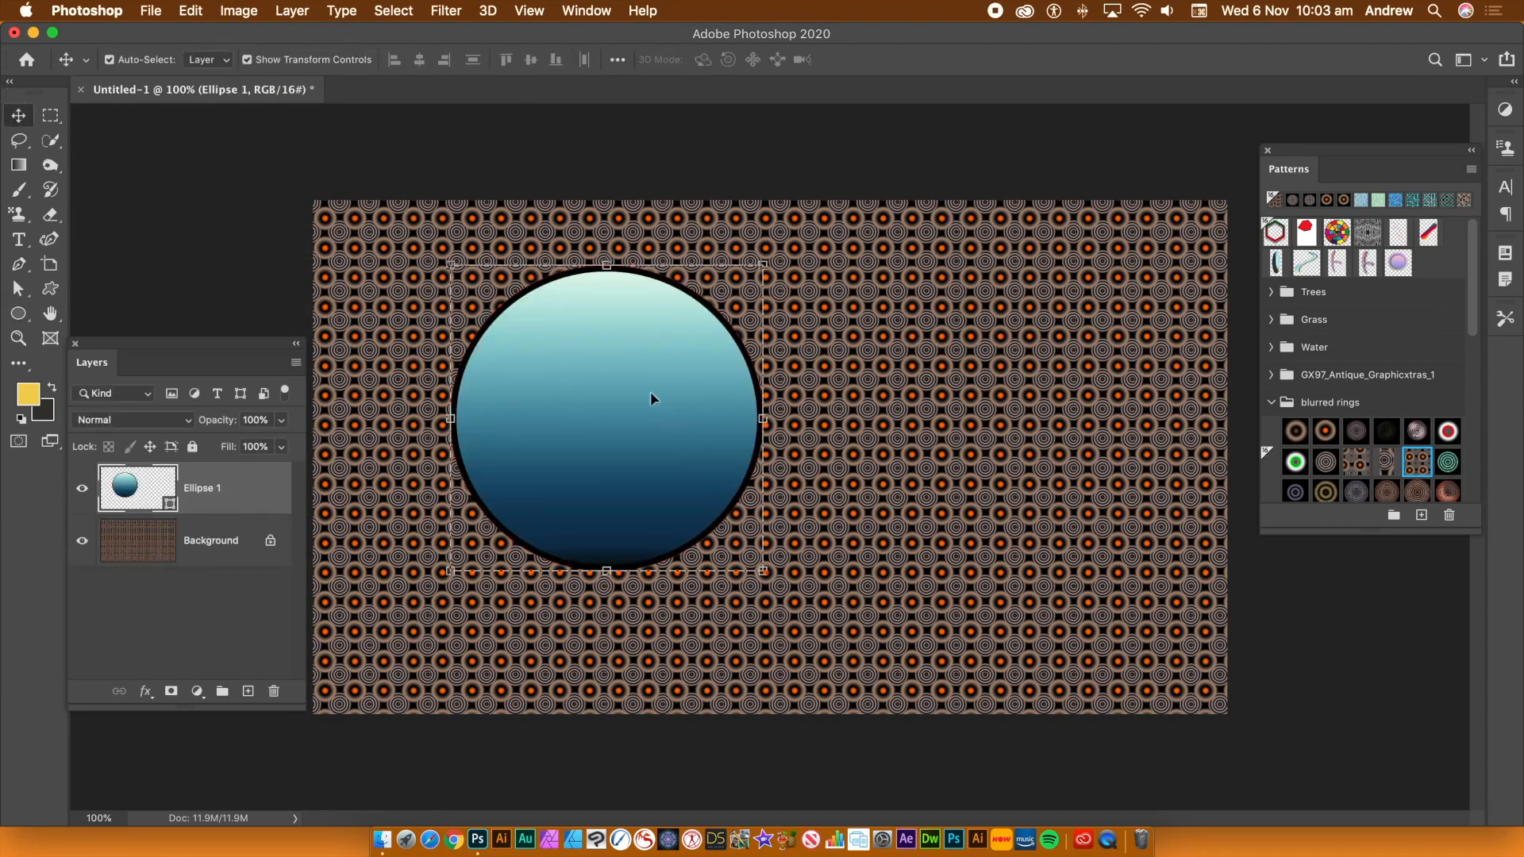
{"action": "left_click_drag", "start_coordinate": [610, 373], "coordinate": [624, 373]}
{"action": "left_click", "coordinate": [18, 314]}
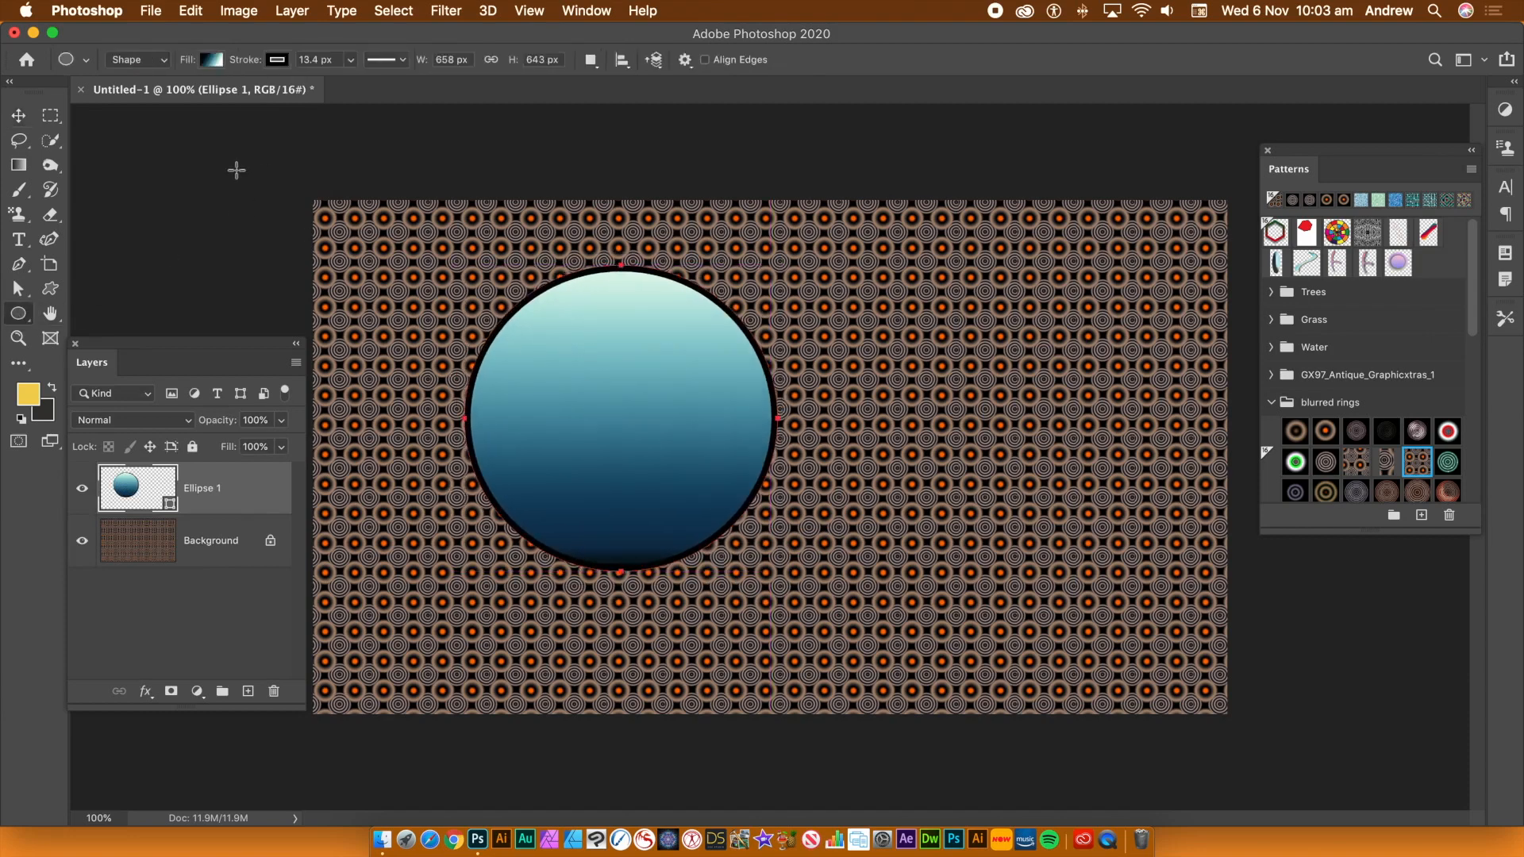
Step: Change the ellipse's fill type to a pattern and expand the GX97_Antique_Graphicxtras_1 group in an enlarged pattern list
{"action": "left_click", "coordinate": [210, 60]}
{"action": "left_click", "coordinate": [198, 99]}
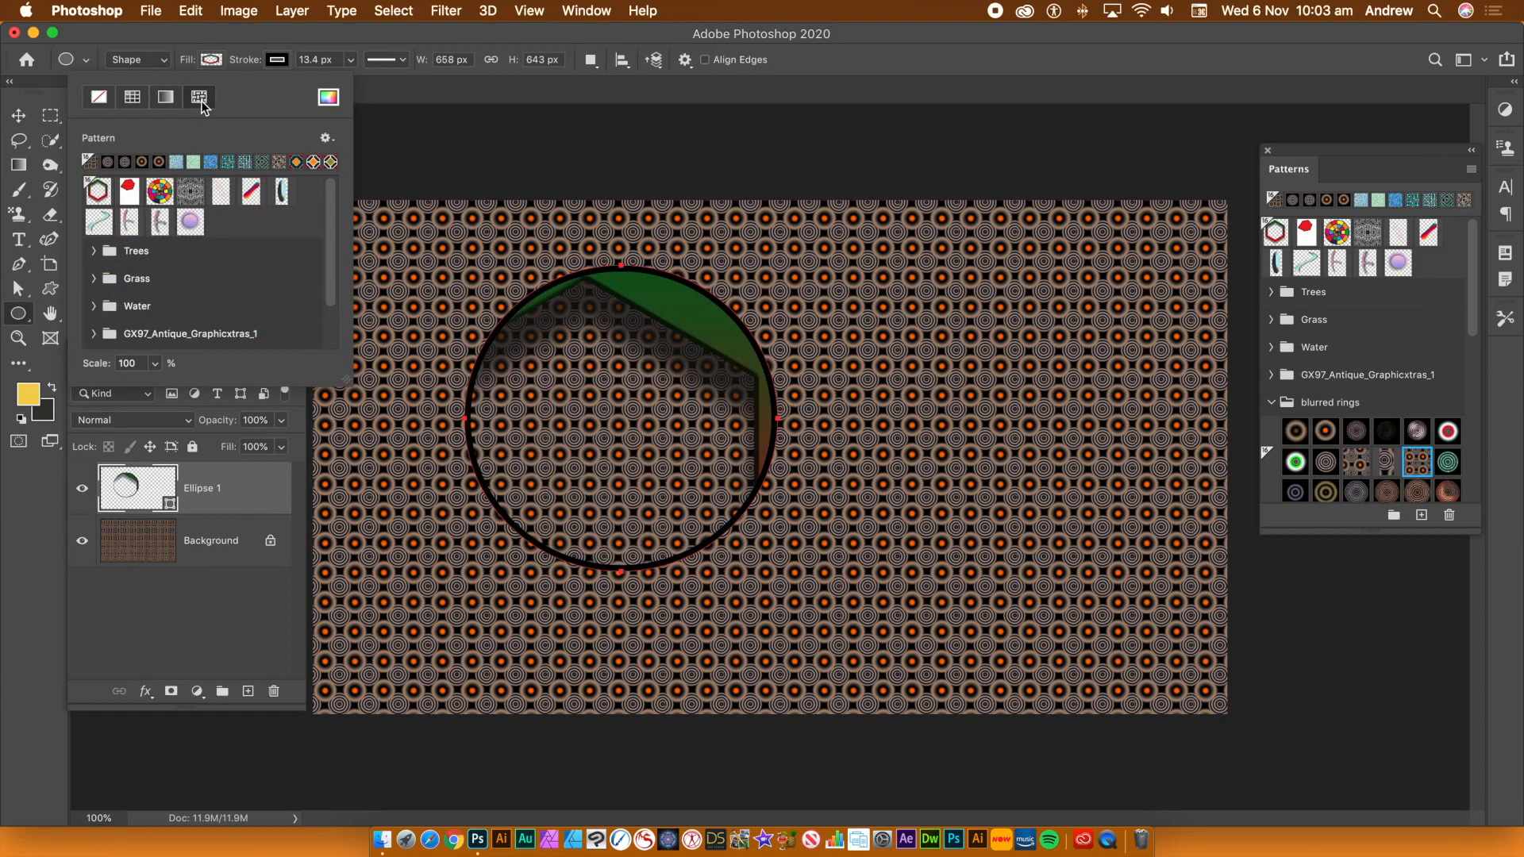
{"action": "left_click_drag", "start_coordinate": [331, 204], "coordinate": [342, 254]}
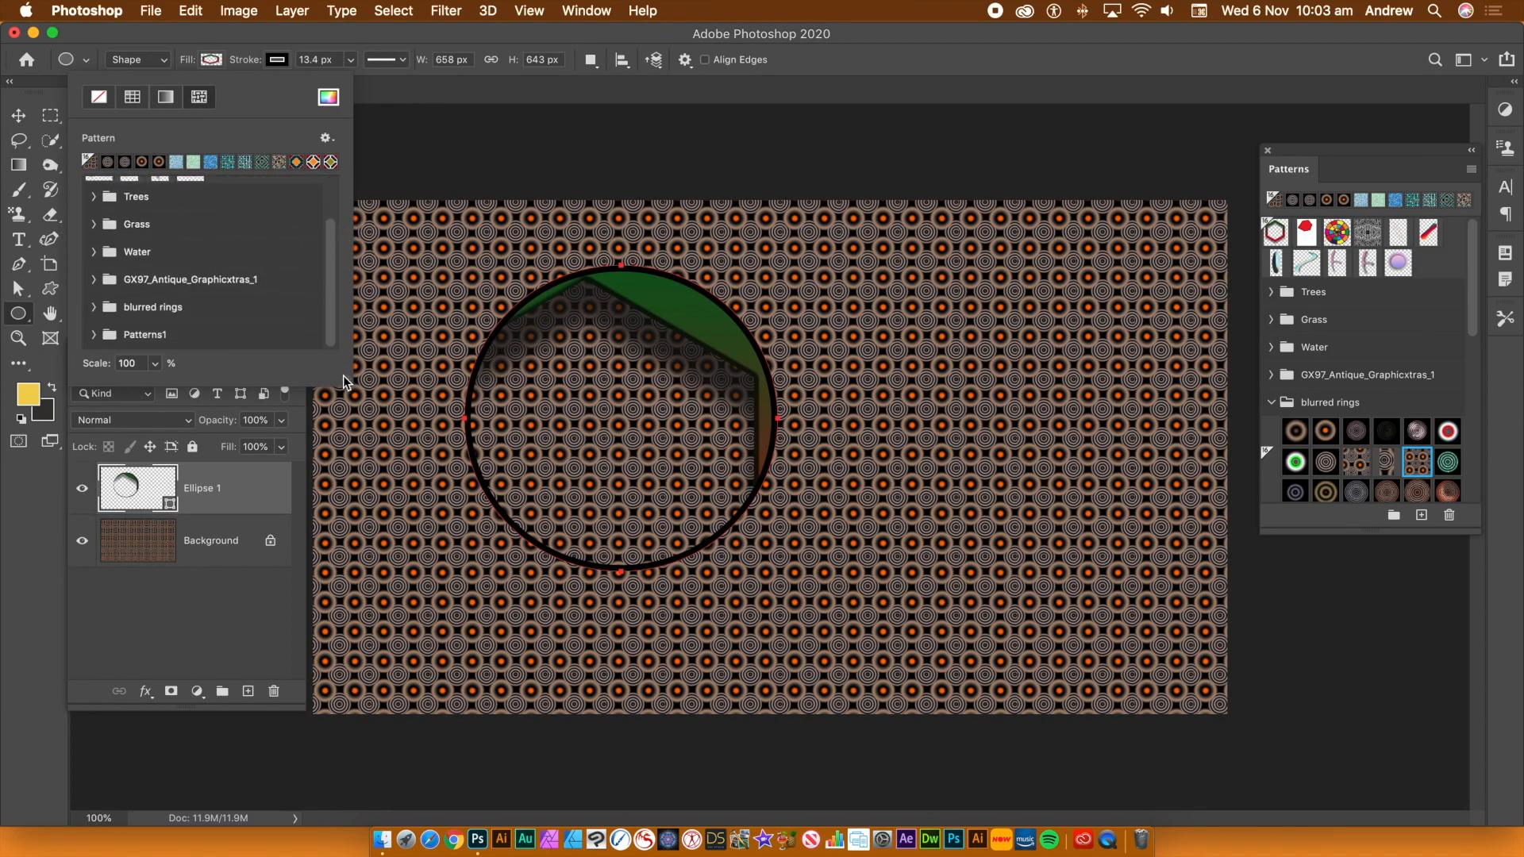
{"action": "left_click_drag", "start_coordinate": [347, 379], "coordinate": [399, 500]}
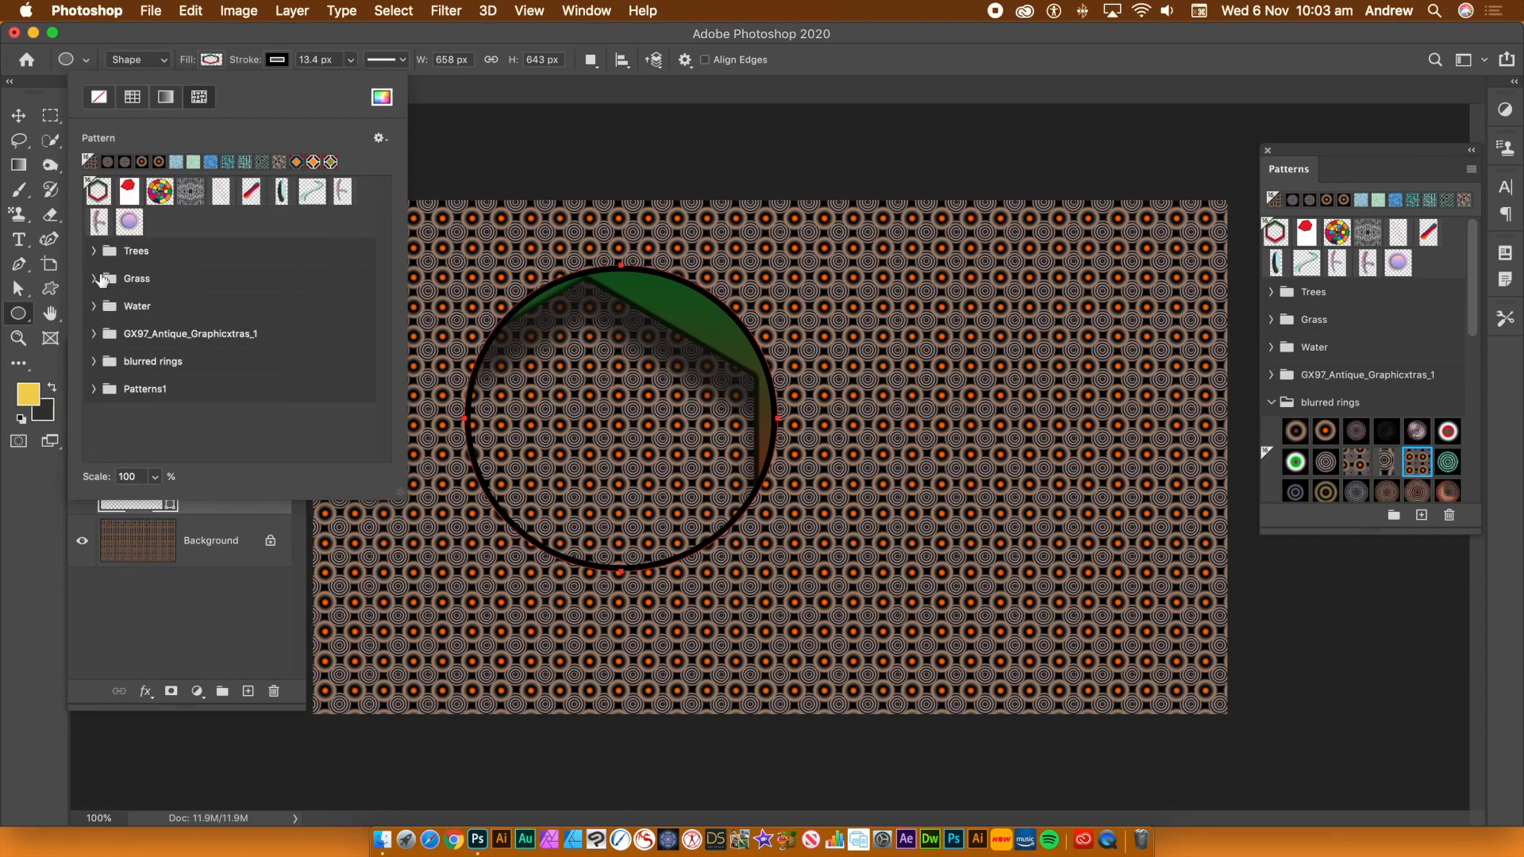
{"action": "left_click", "coordinate": [93, 333]}
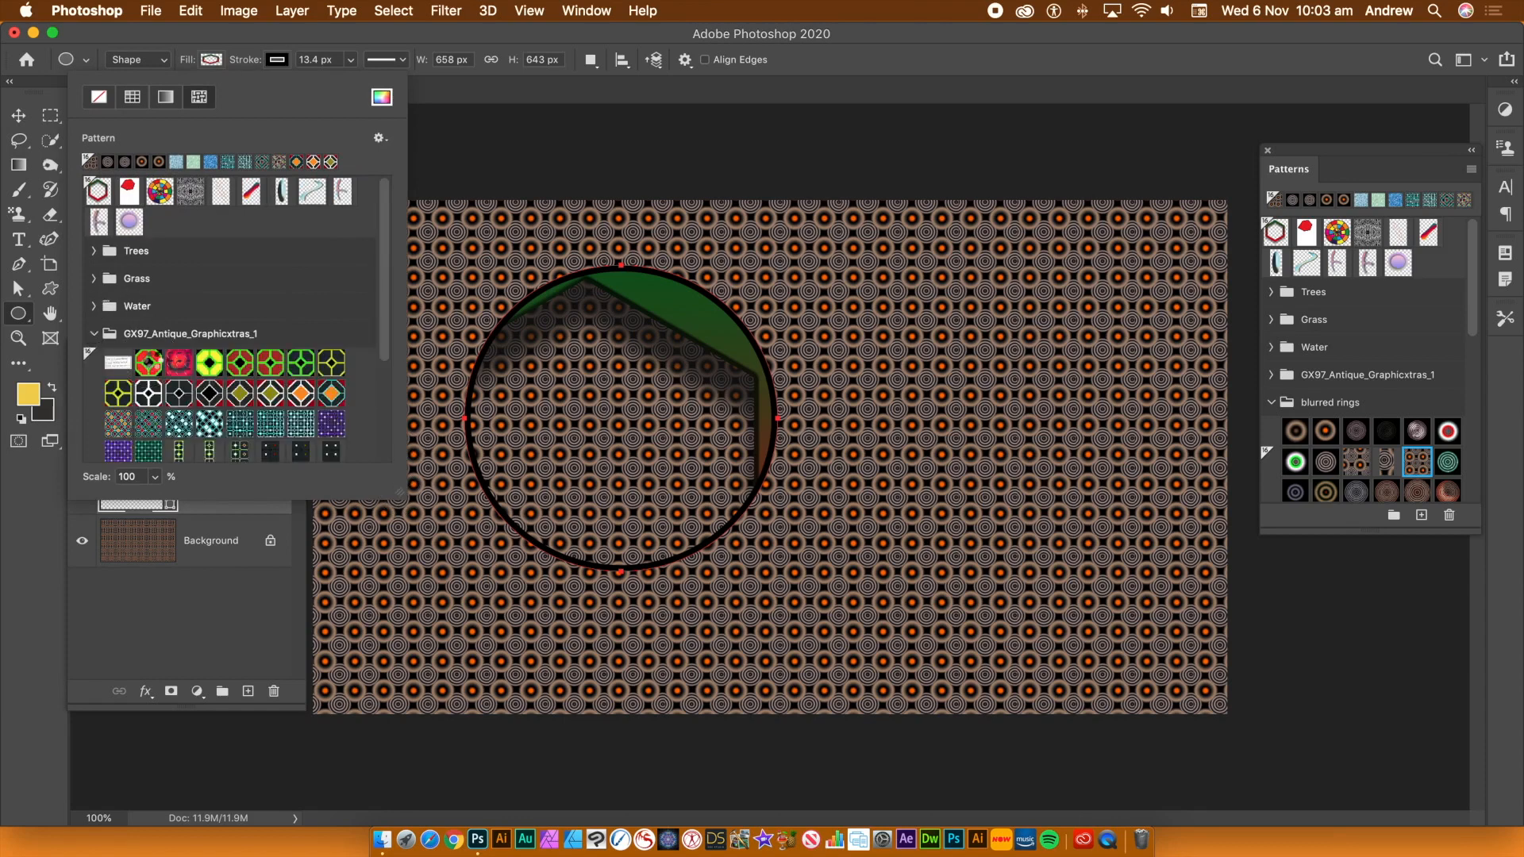
Step: Try several GX97_Antique_Graphicxtras_1 patterns as the ellipse's fill, ending with the olive and dark red diamond pattern outlined in white
{"action": "left_click", "coordinate": [148, 363]}
{"action": "left_click", "coordinate": [179, 363]}
{"action": "left_click", "coordinate": [209, 363]}
{"action": "left_click", "coordinate": [240, 363]}
{"action": "left_click", "coordinate": [270, 363]}
{"action": "left_click", "coordinate": [300, 363]}
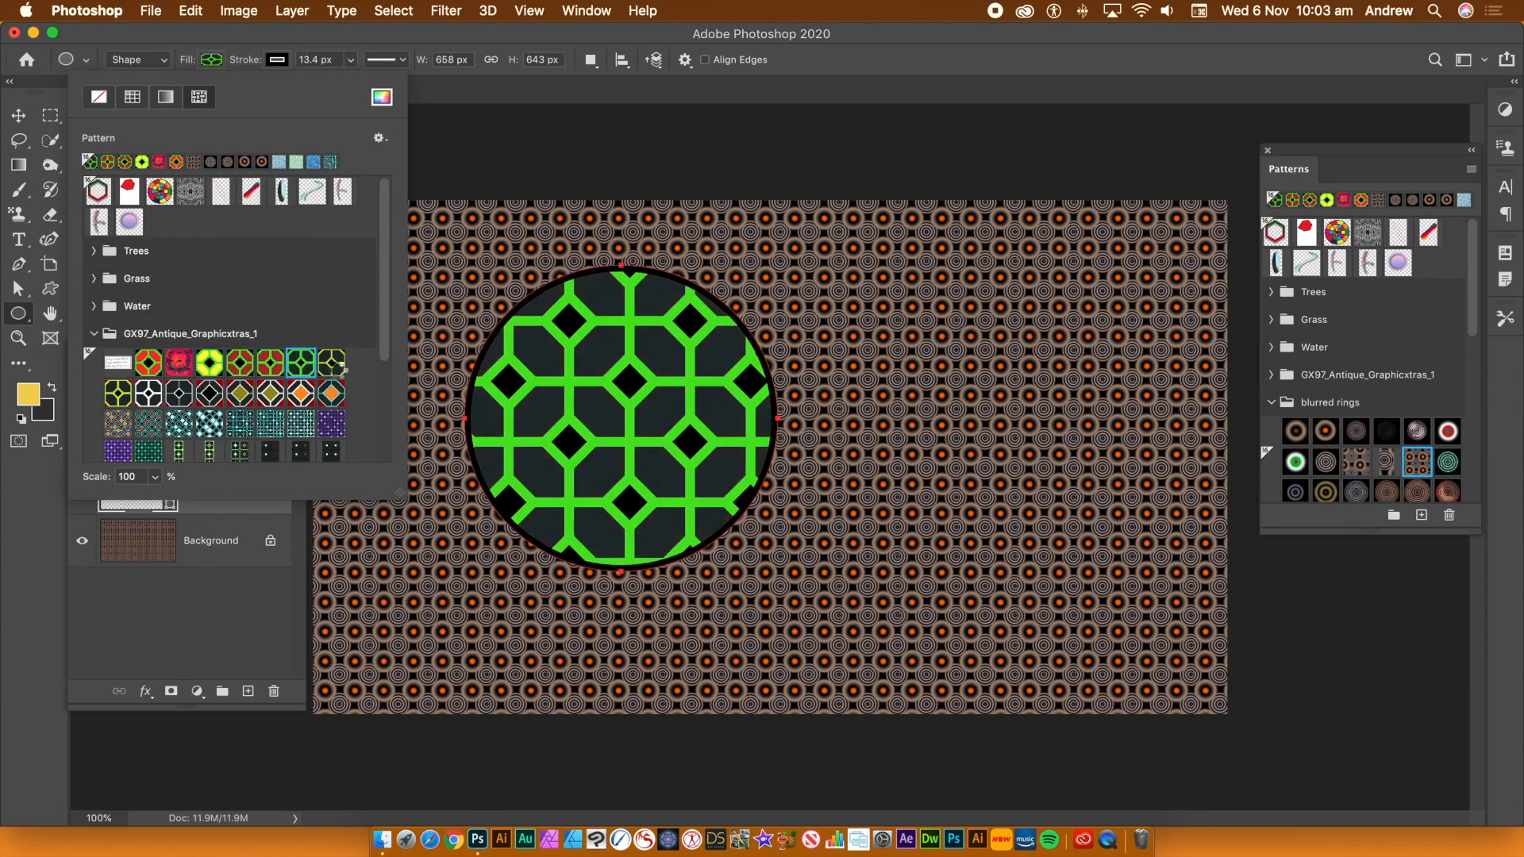
{"action": "left_click", "coordinate": [331, 363]}
{"action": "left_click", "coordinate": [331, 393]}
{"action": "left_click", "coordinate": [301, 393]}
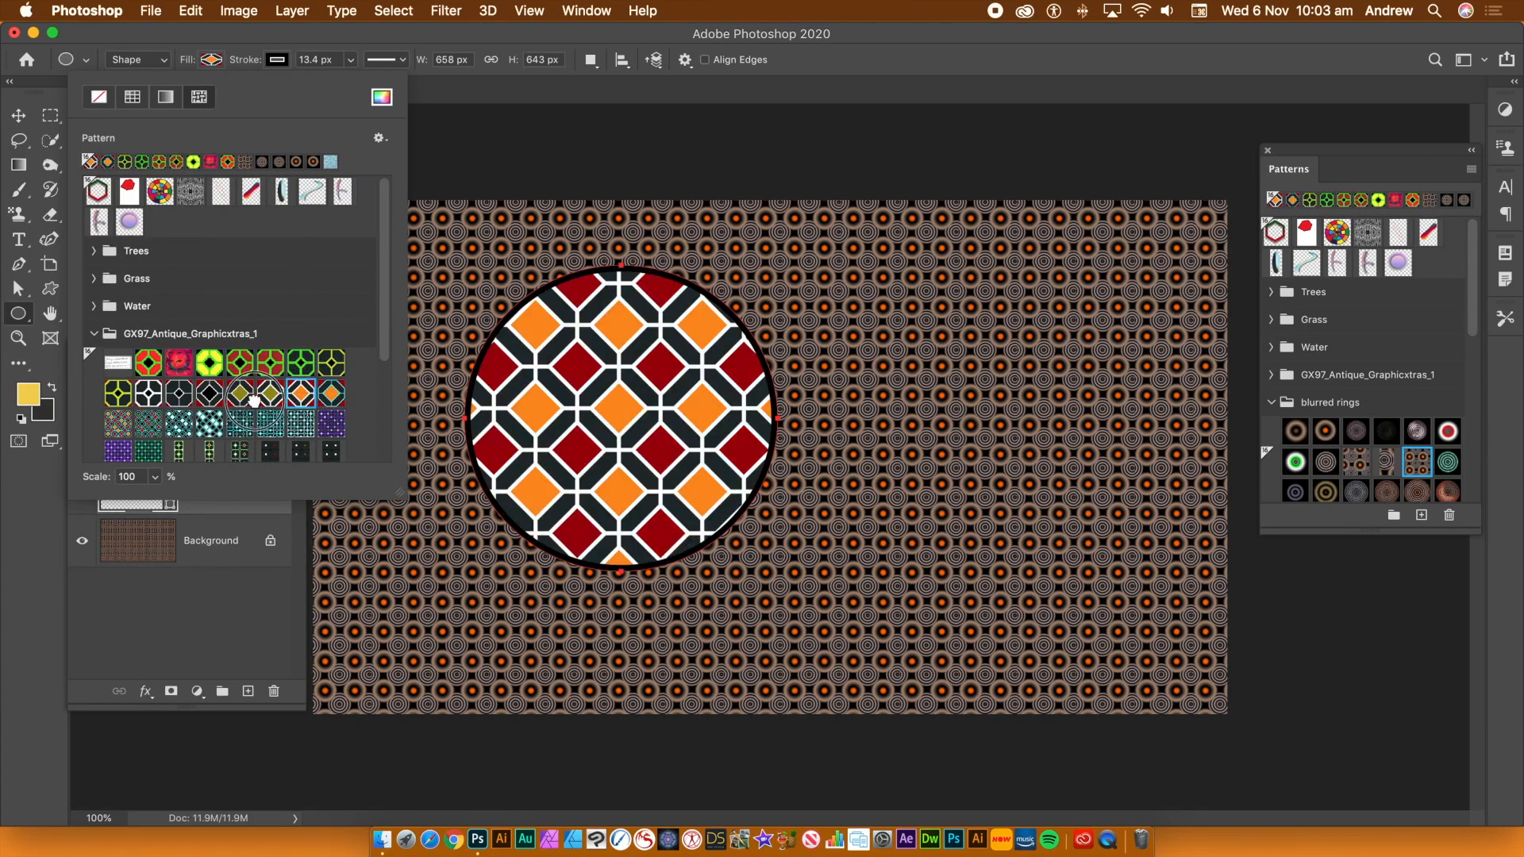
{"action": "left_click", "coordinate": [247, 394]}
{"action": "left_click", "coordinate": [381, 138]}
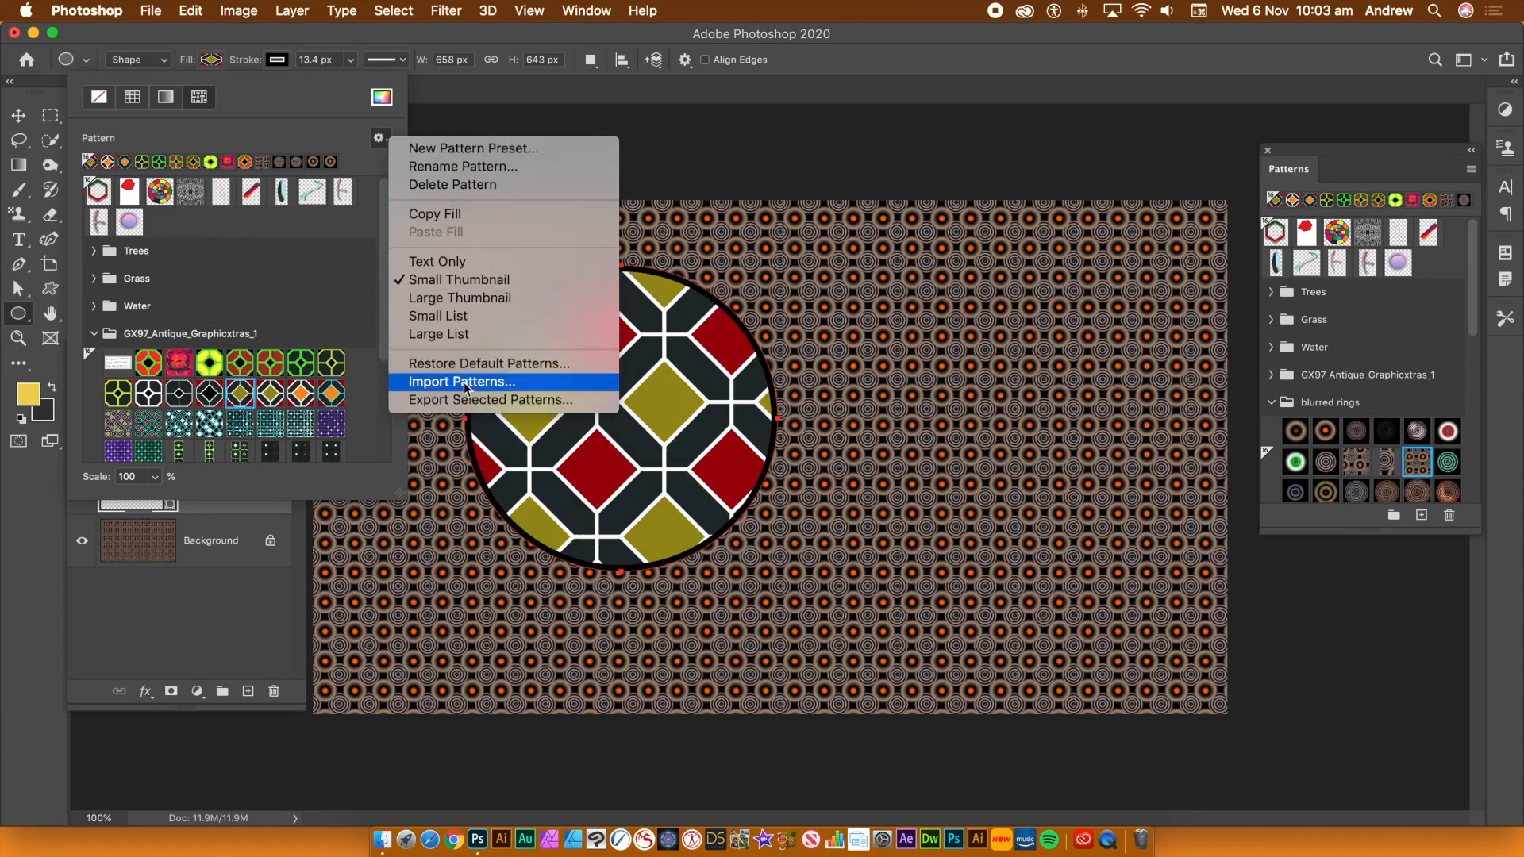
{"action": "left_click", "coordinate": [336, 135]}
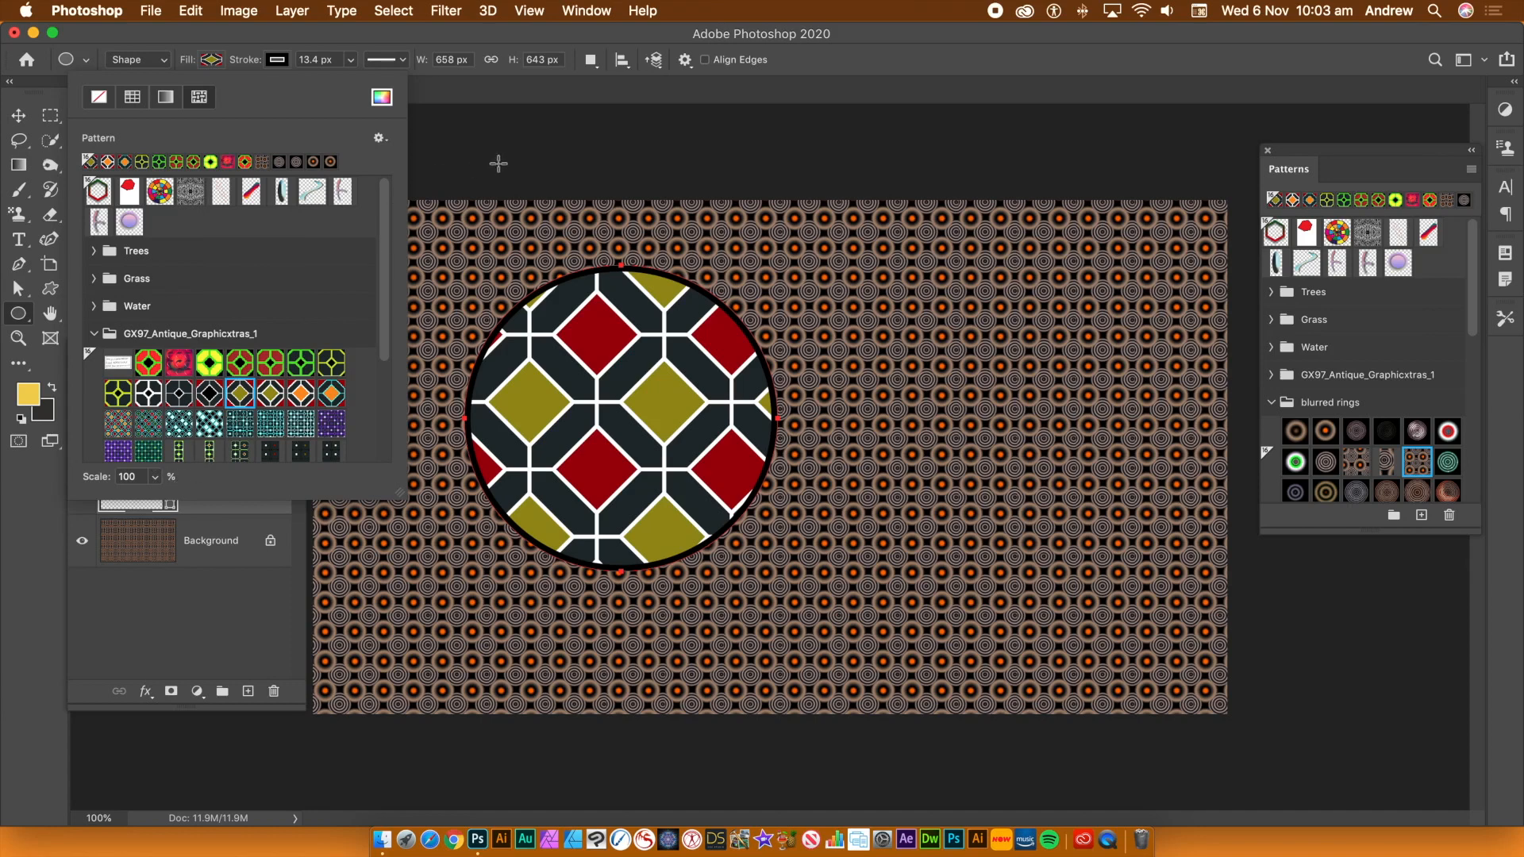
{"action": "left_click", "coordinate": [486, 36]}
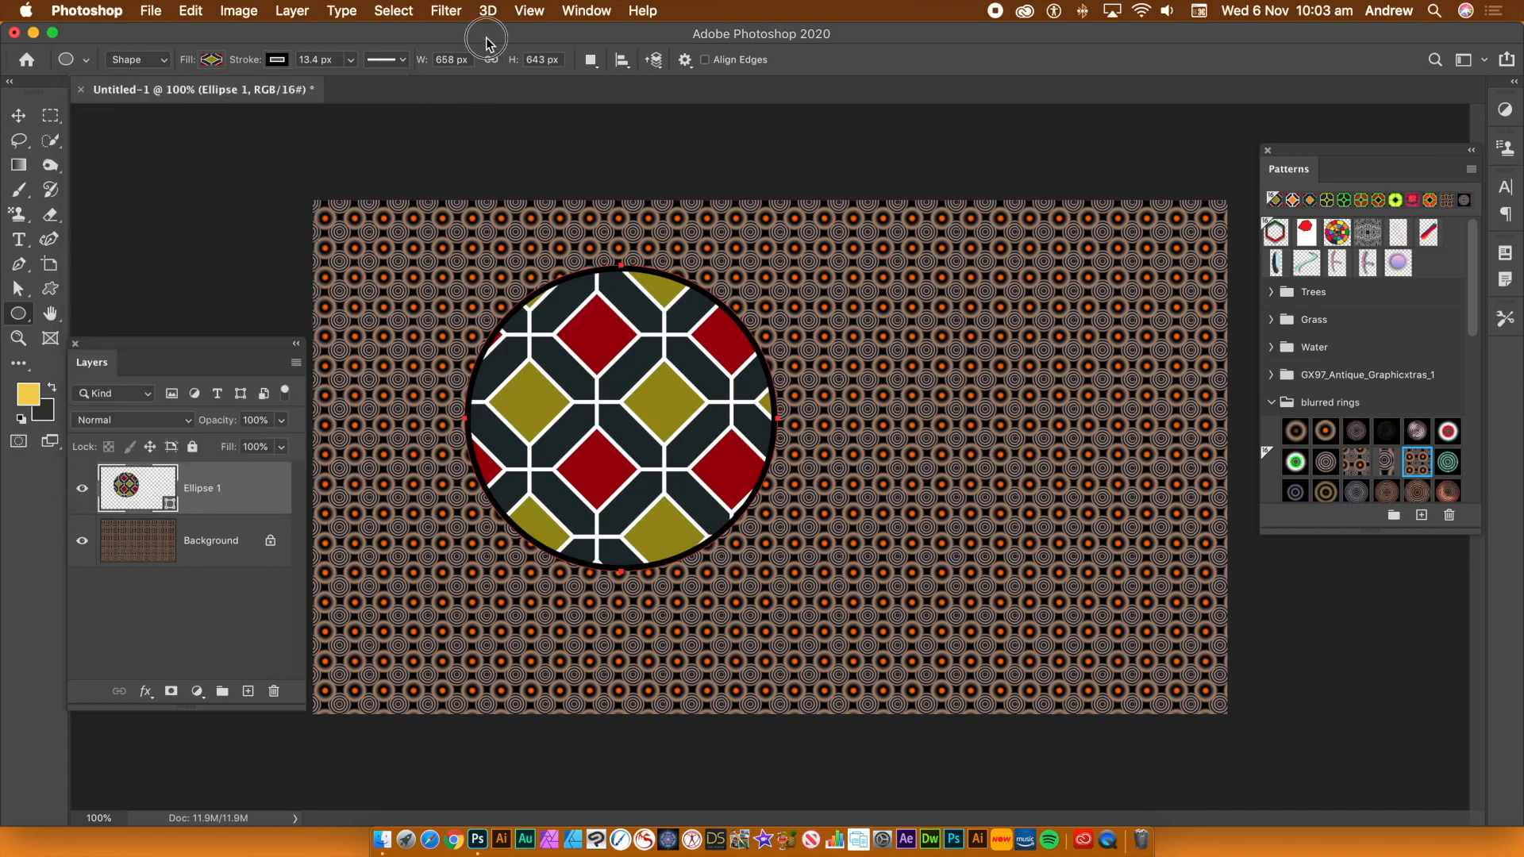
Step: Start a Pattern Overlay layer style on the ellipse layer and expand the GX97_Antique_Graphicxtras_1 group among its patterns
{"action": "left_click", "coordinate": [300, 11]}
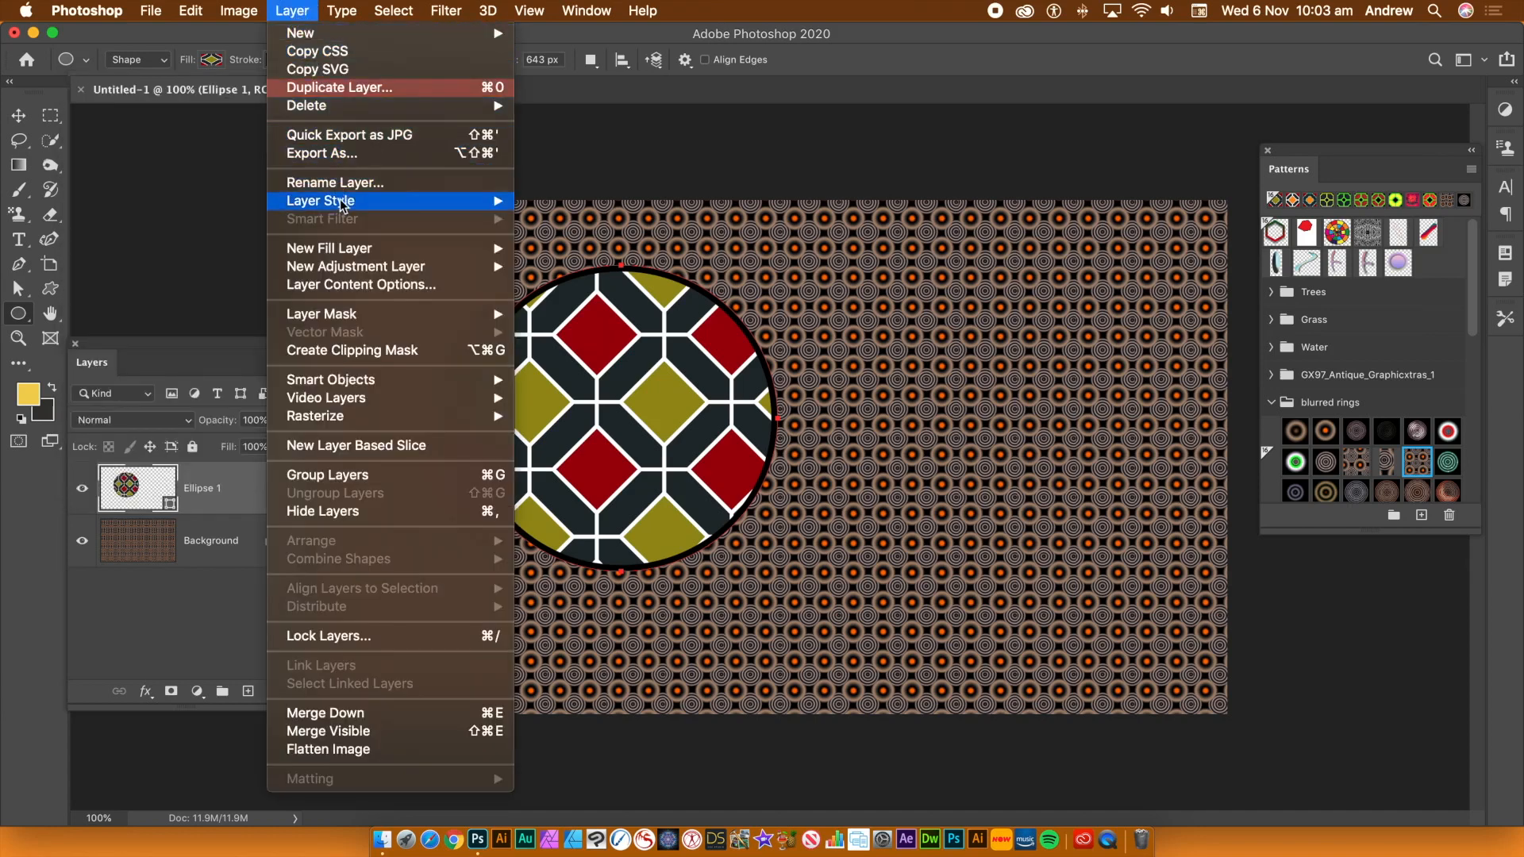
{"action": "mouse_move", "coordinate": [340, 202]}
{"action": "left_click", "coordinate": [603, 356]}
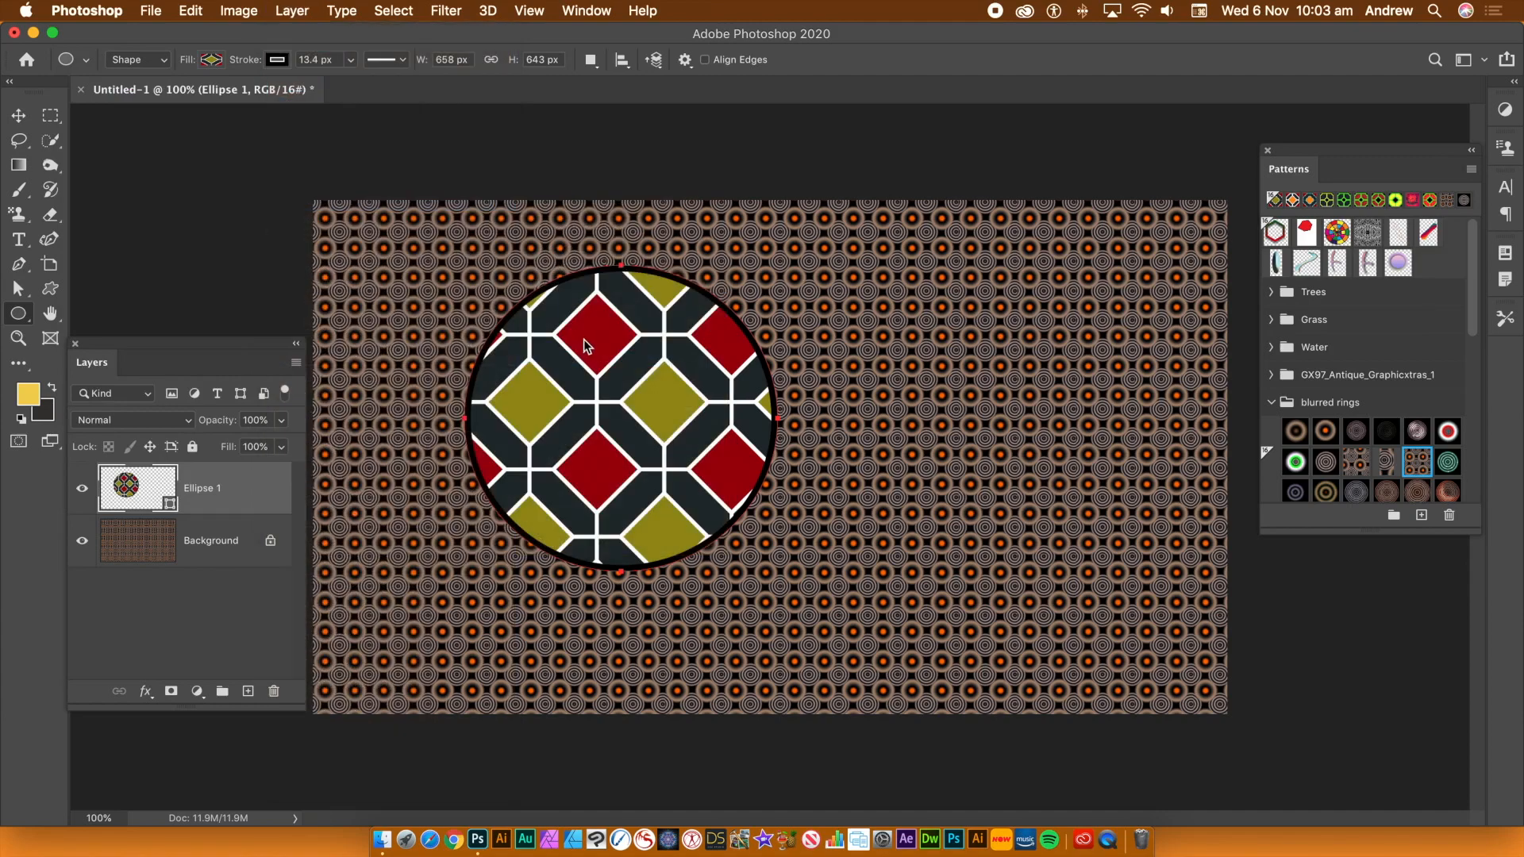
{"action": "left_click_drag", "start_coordinate": [923, 239], "coordinate": [400, 165]}
{"action": "left_click", "coordinate": [647, 285]}
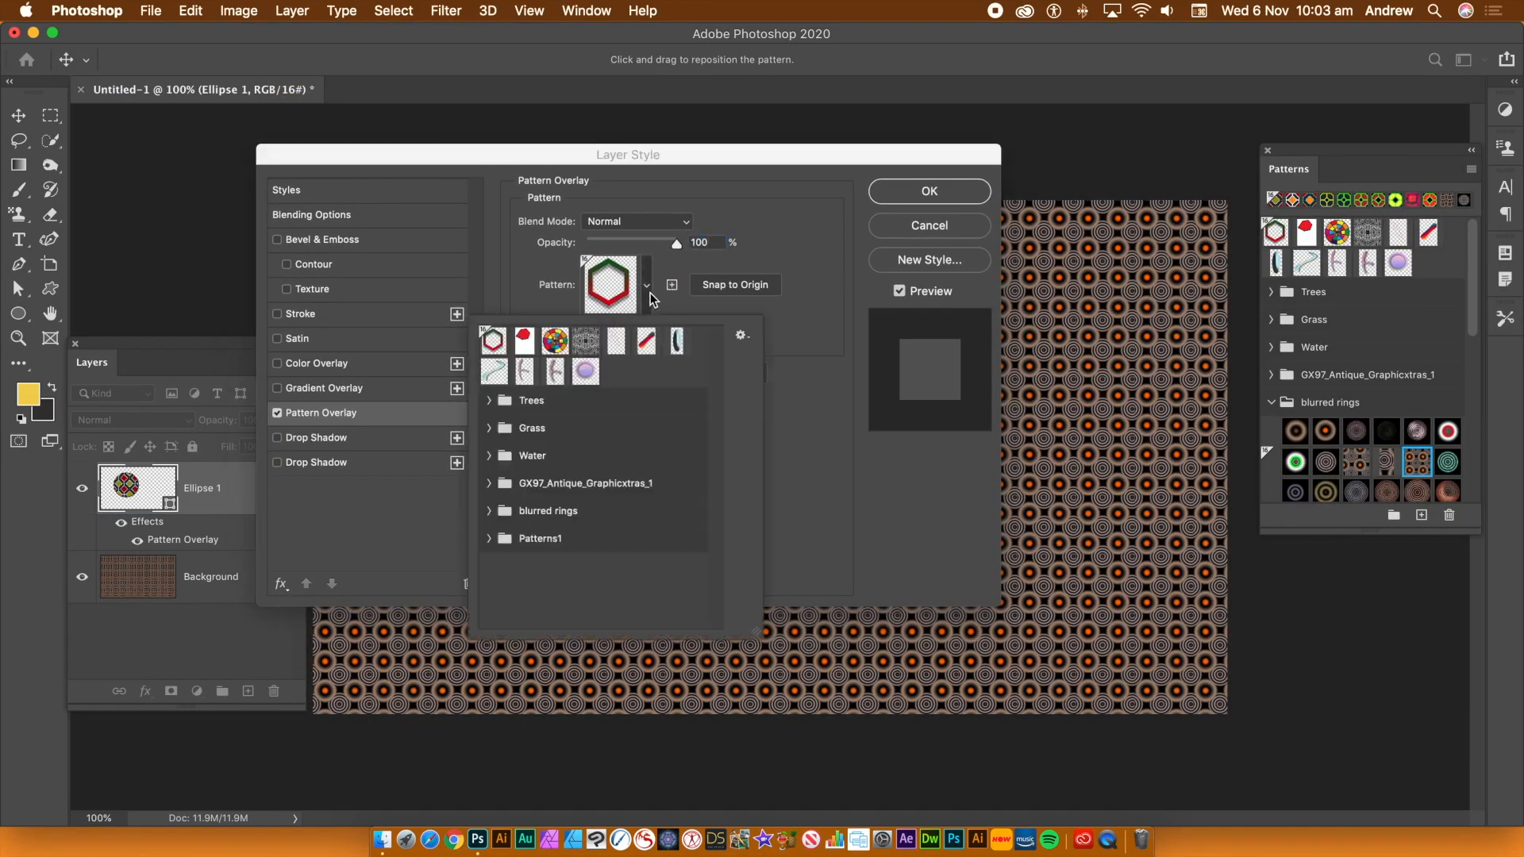
{"action": "left_click", "coordinate": [489, 485]}
{"action": "left_click_drag", "start_coordinate": [479, 155], "coordinate": [916, 150]}
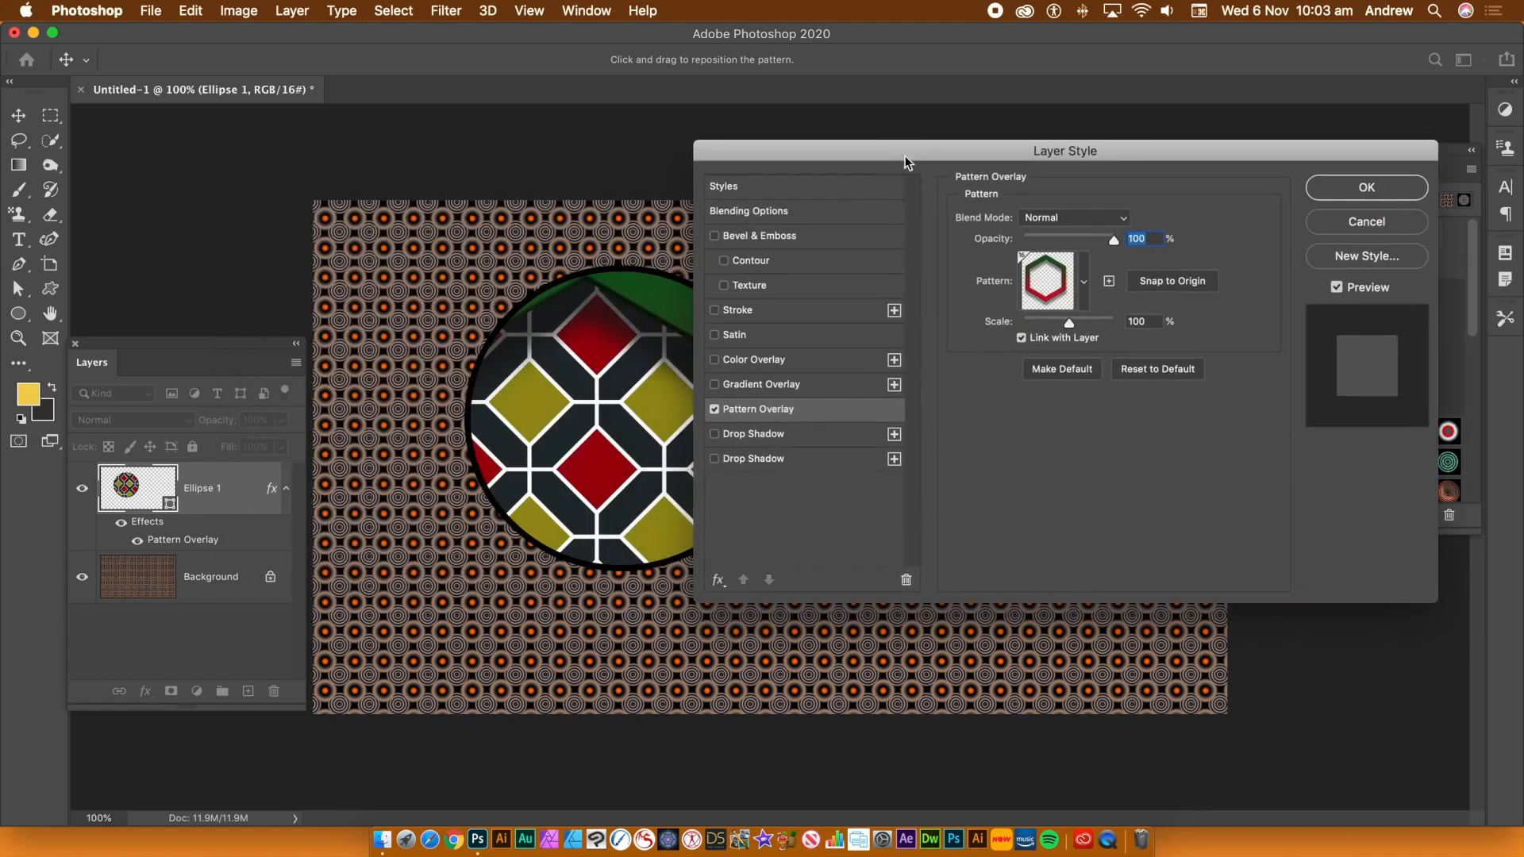
Step: Try the cyan grid pattern from GX97_Antique_Graphicxtras_1 as the ellipse's overlay, then cancel the layer style
{"action": "left_click", "coordinate": [1082, 282]}
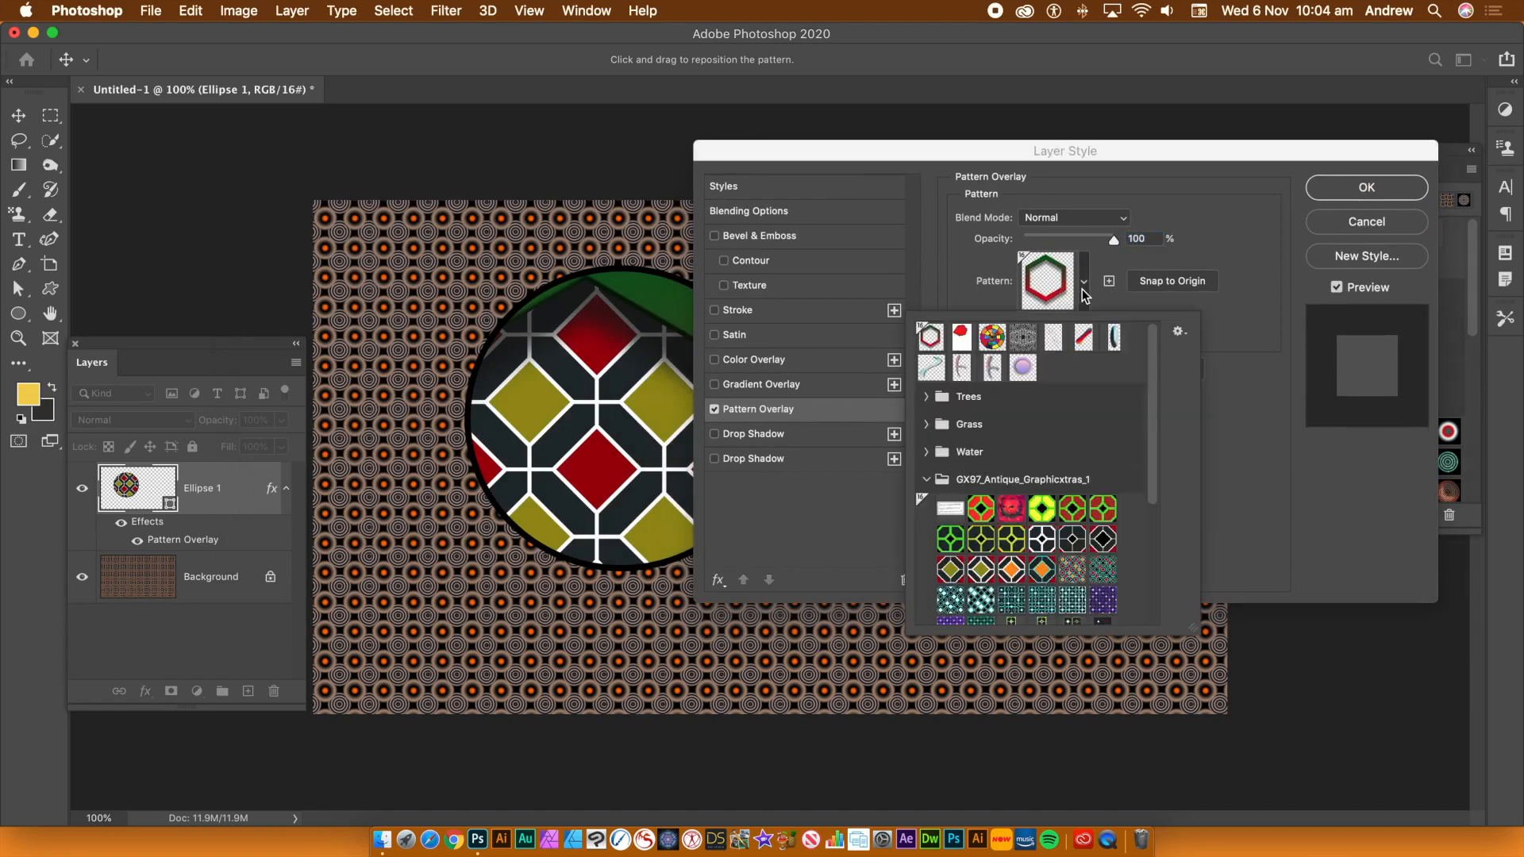
{"action": "left_click_drag", "start_coordinate": [1146, 478], "coordinate": [1155, 540]}
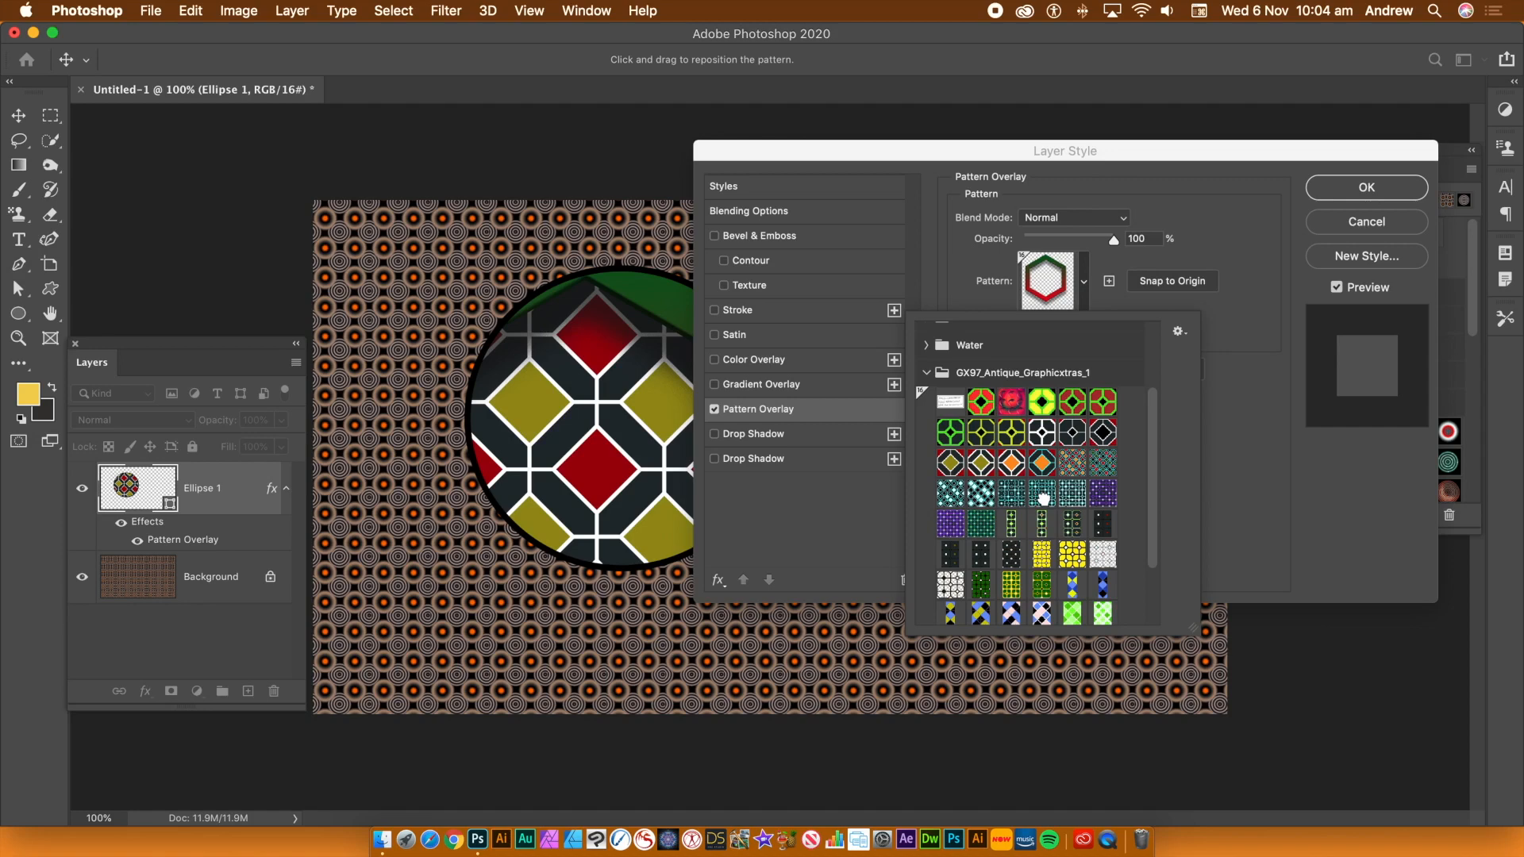
{"action": "double_click", "coordinate": [1042, 494]}
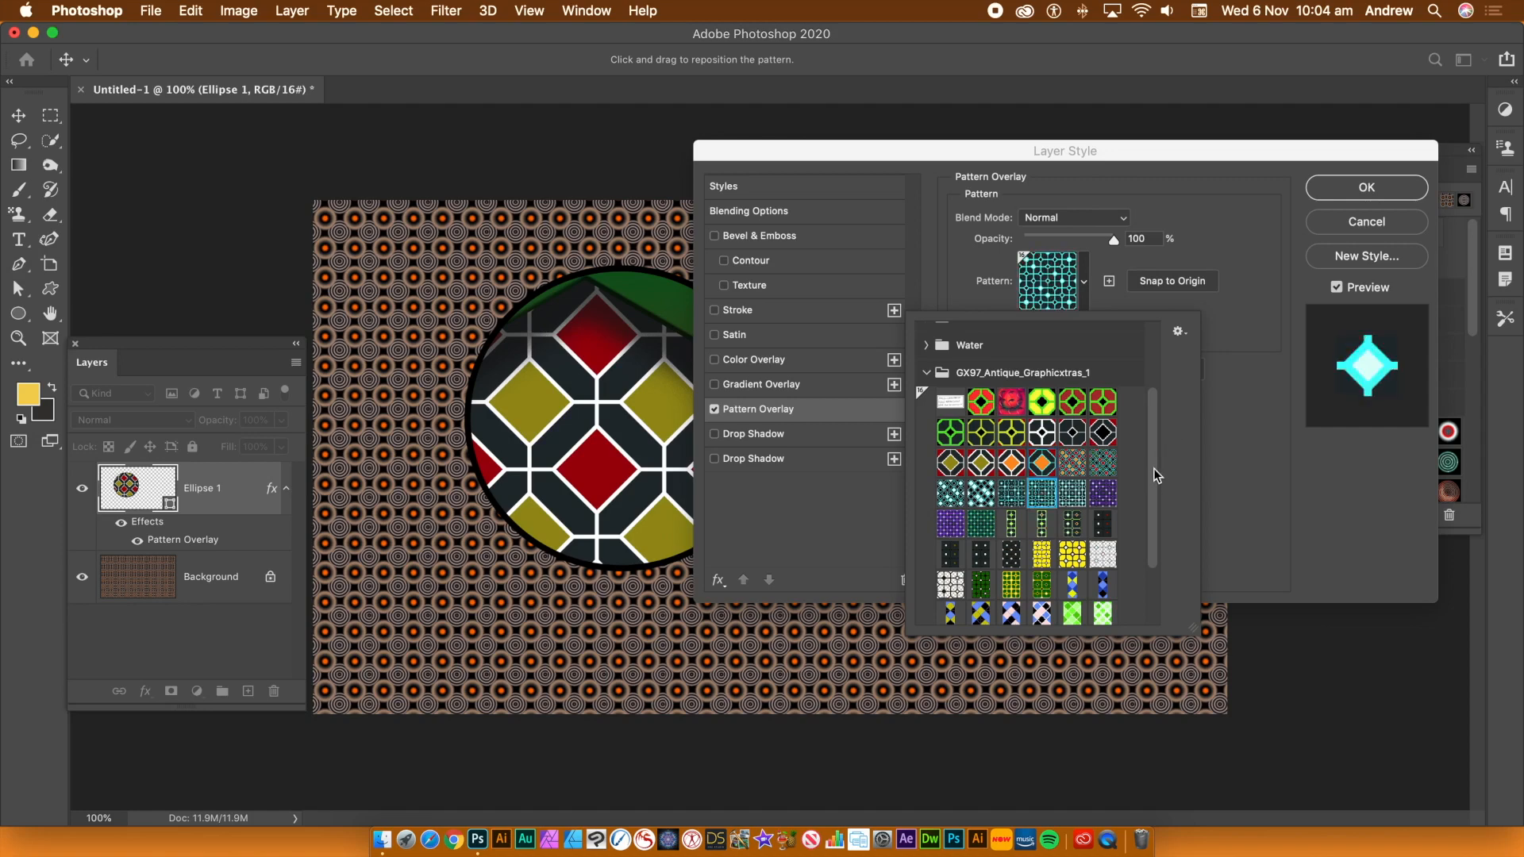
{"action": "left_click", "coordinate": [1075, 292]}
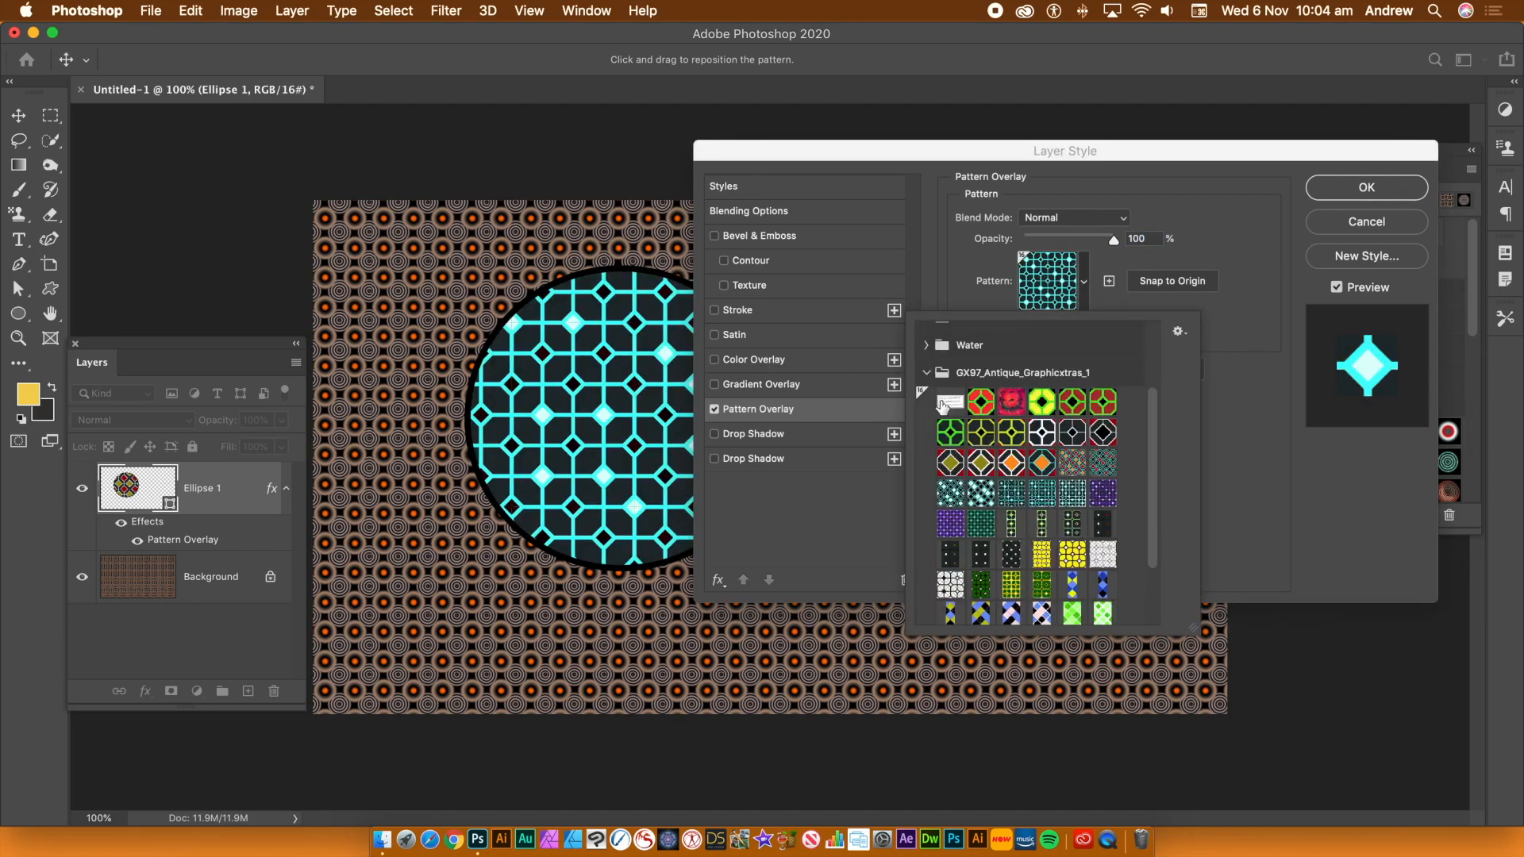
{"action": "left_click", "coordinate": [926, 373]}
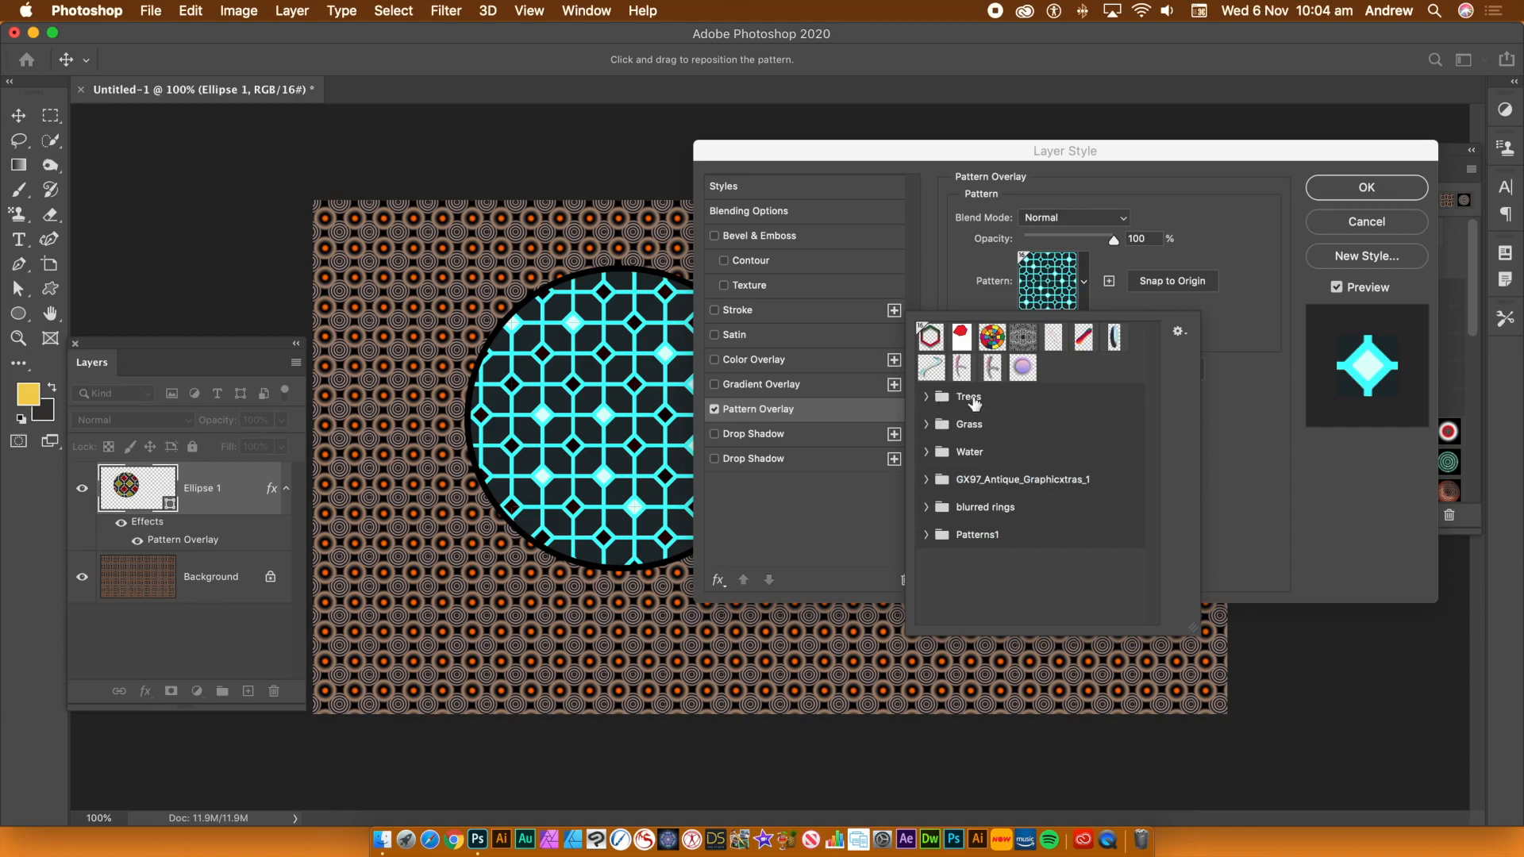
{"action": "left_click", "coordinate": [1223, 435]}
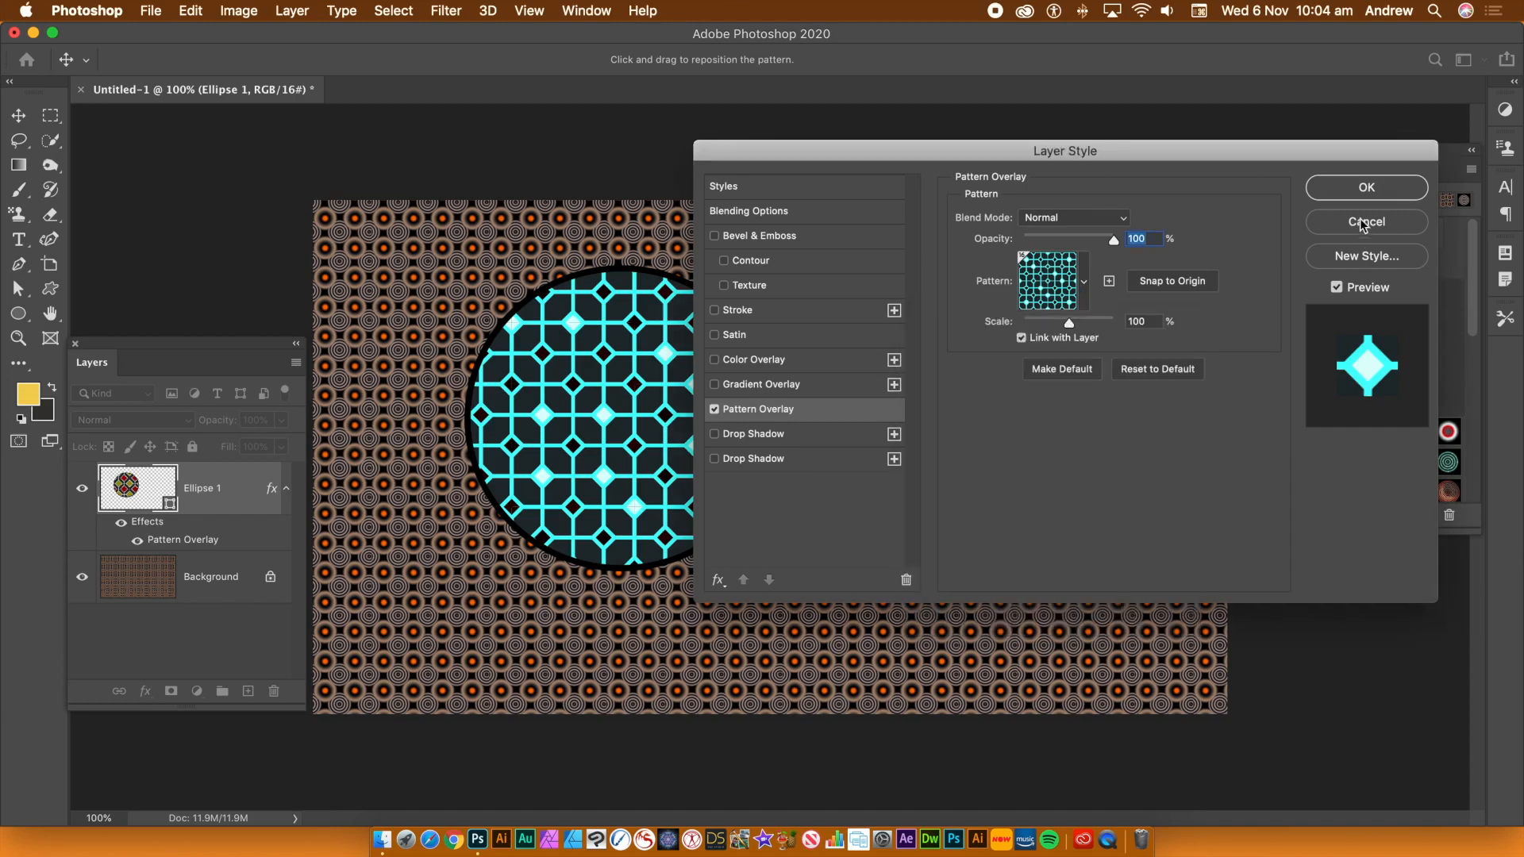
{"action": "key", "text": "Escape"}
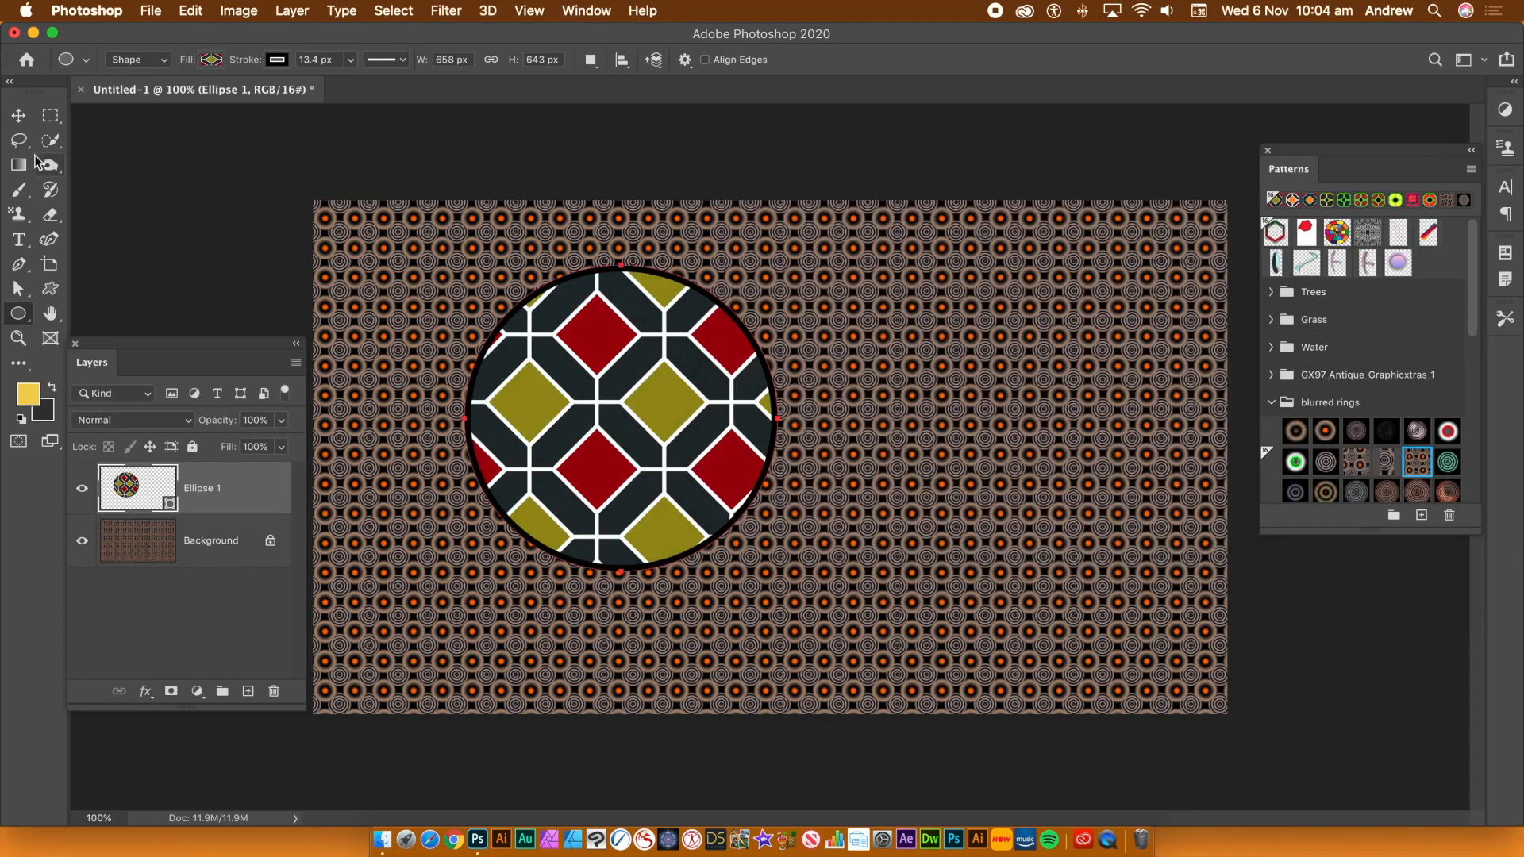
Step: Delete the pattern-filled ellipse layer
{"action": "left_click", "coordinate": [24, 115]}
{"action": "key", "text": "Delete"}
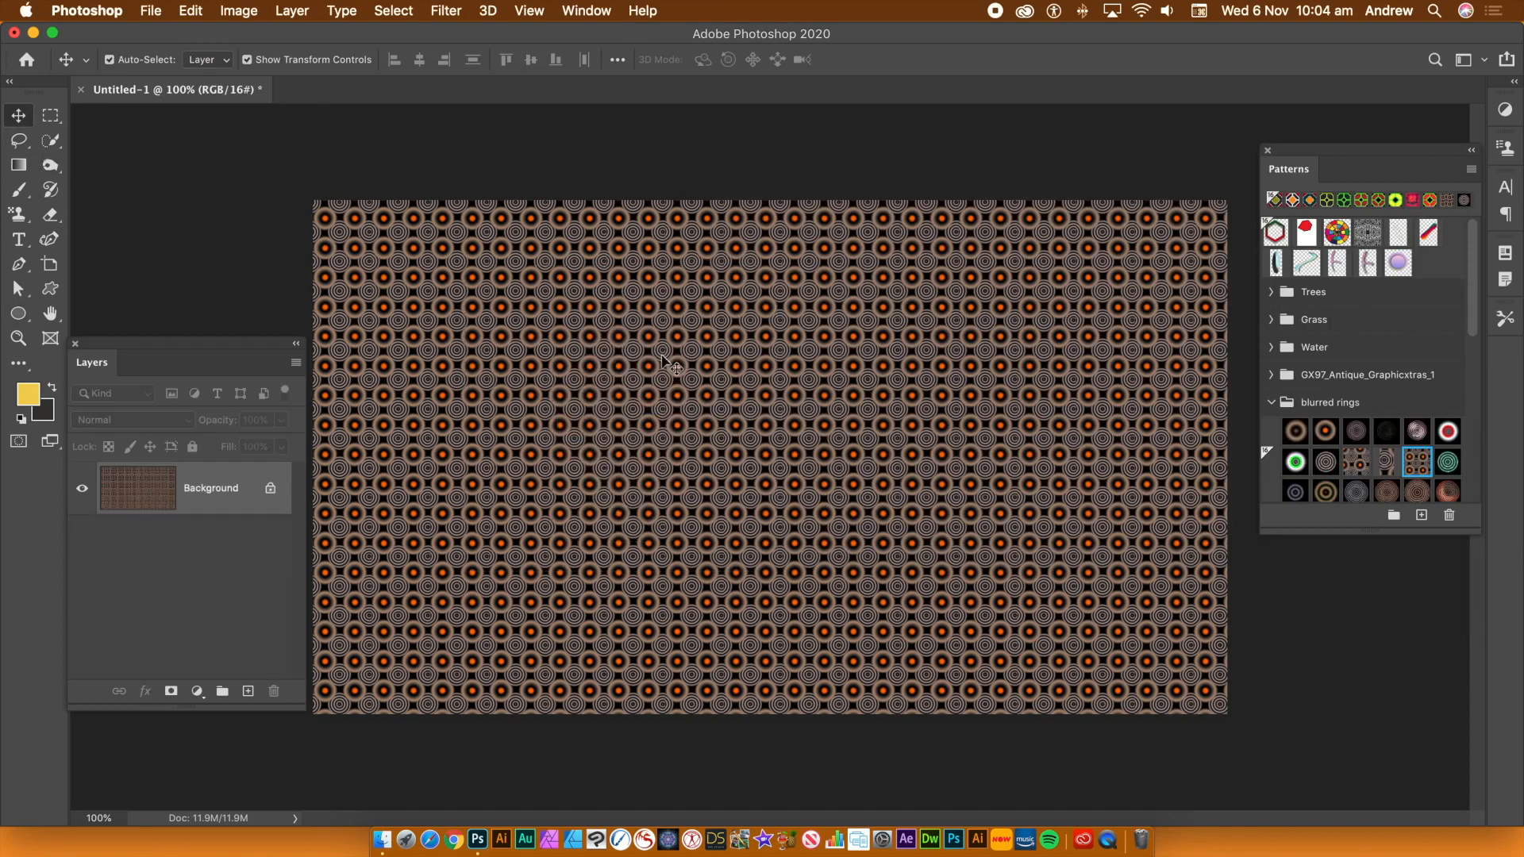
Step: Activate the Pattern Stamp tool and view the pattern groups available to it
{"action": "left_click", "coordinate": [193, 11]}
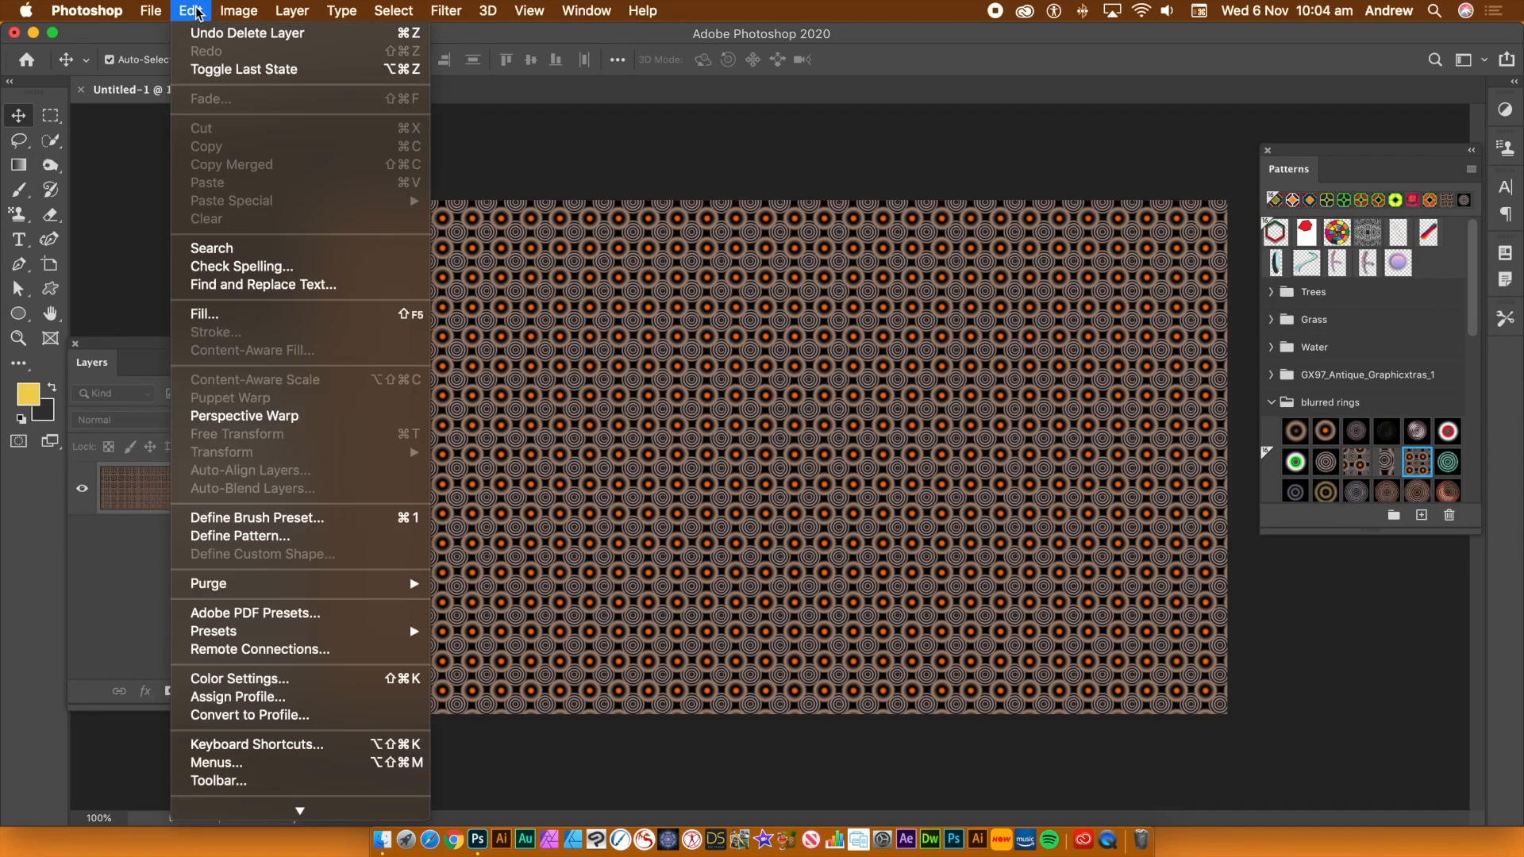
{"action": "left_click", "coordinate": [23, 222]}
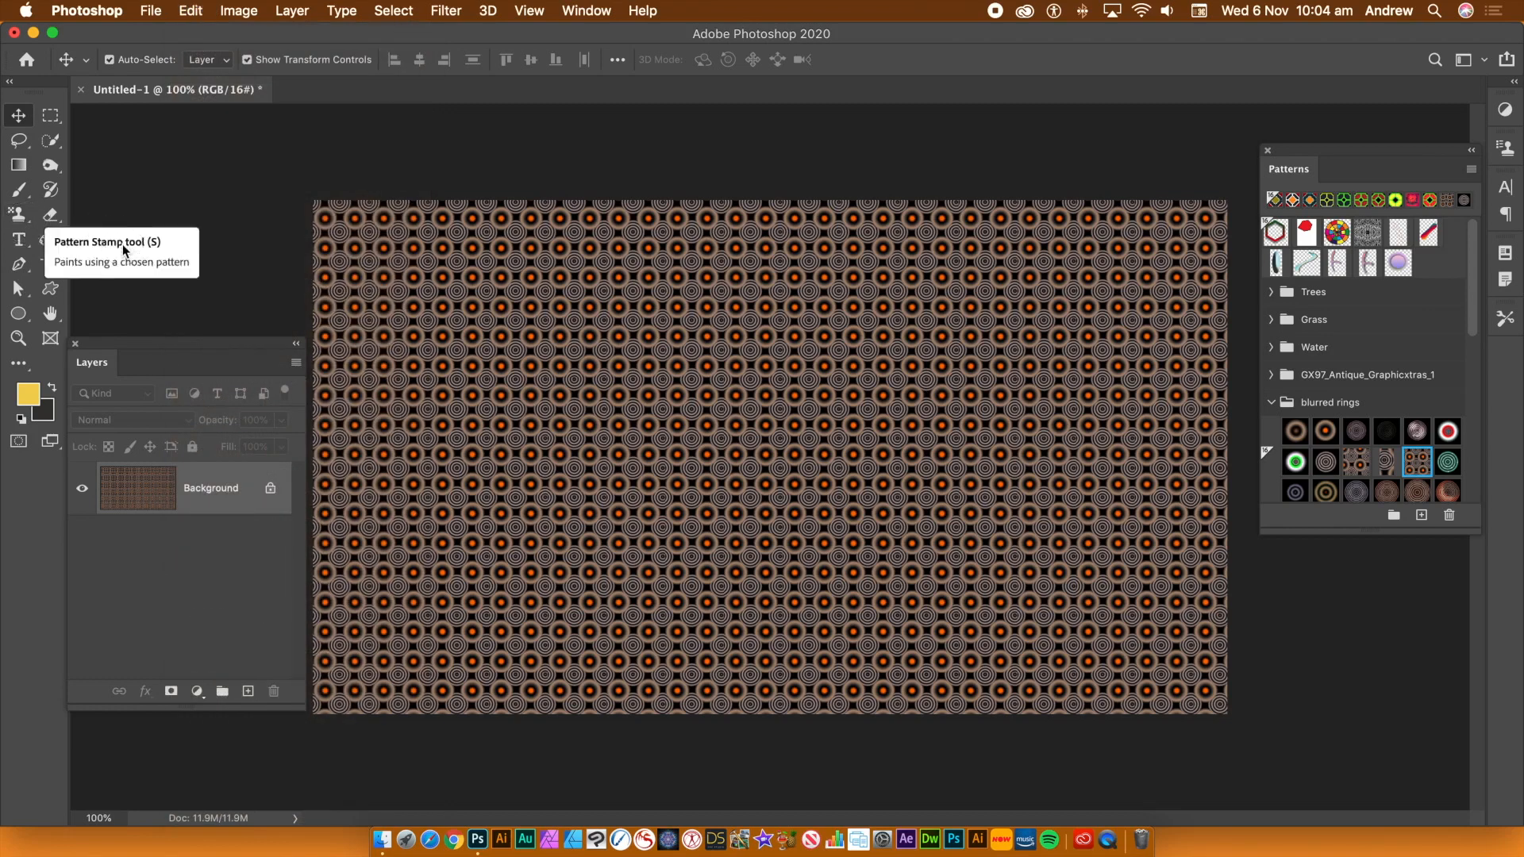
{"action": "left_click", "coordinate": [18, 216]}
{"action": "left_click", "coordinate": [679, 62]}
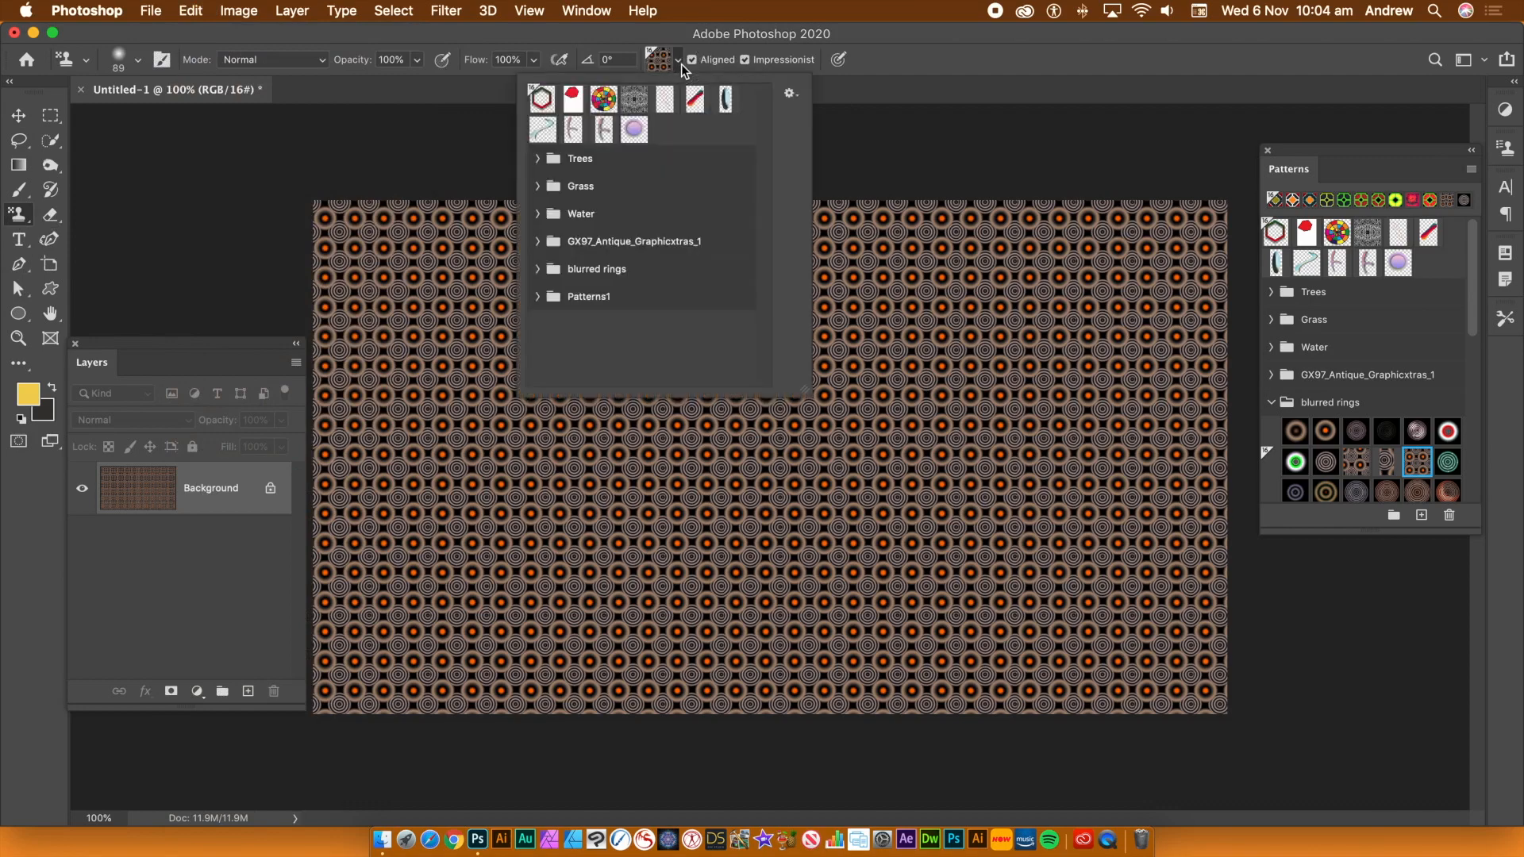
Step: Start a Fill on the background with Pattern as the contents and the Random Fill script enabled
{"action": "left_click", "coordinate": [199, 17]}
{"action": "left_click", "coordinate": [220, 308]}
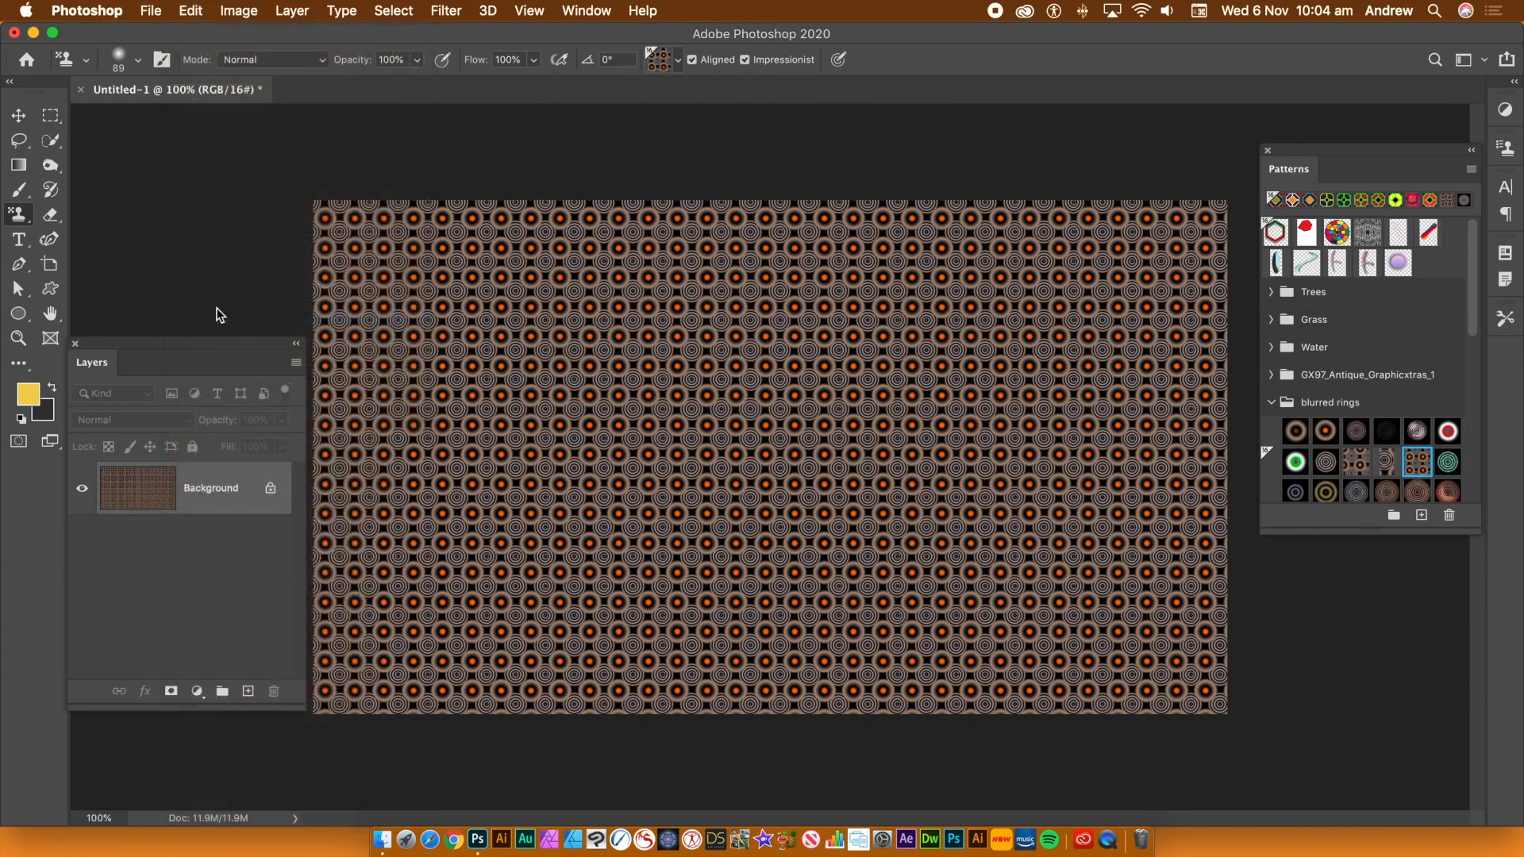
{"action": "left_click", "coordinate": [583, 383]}
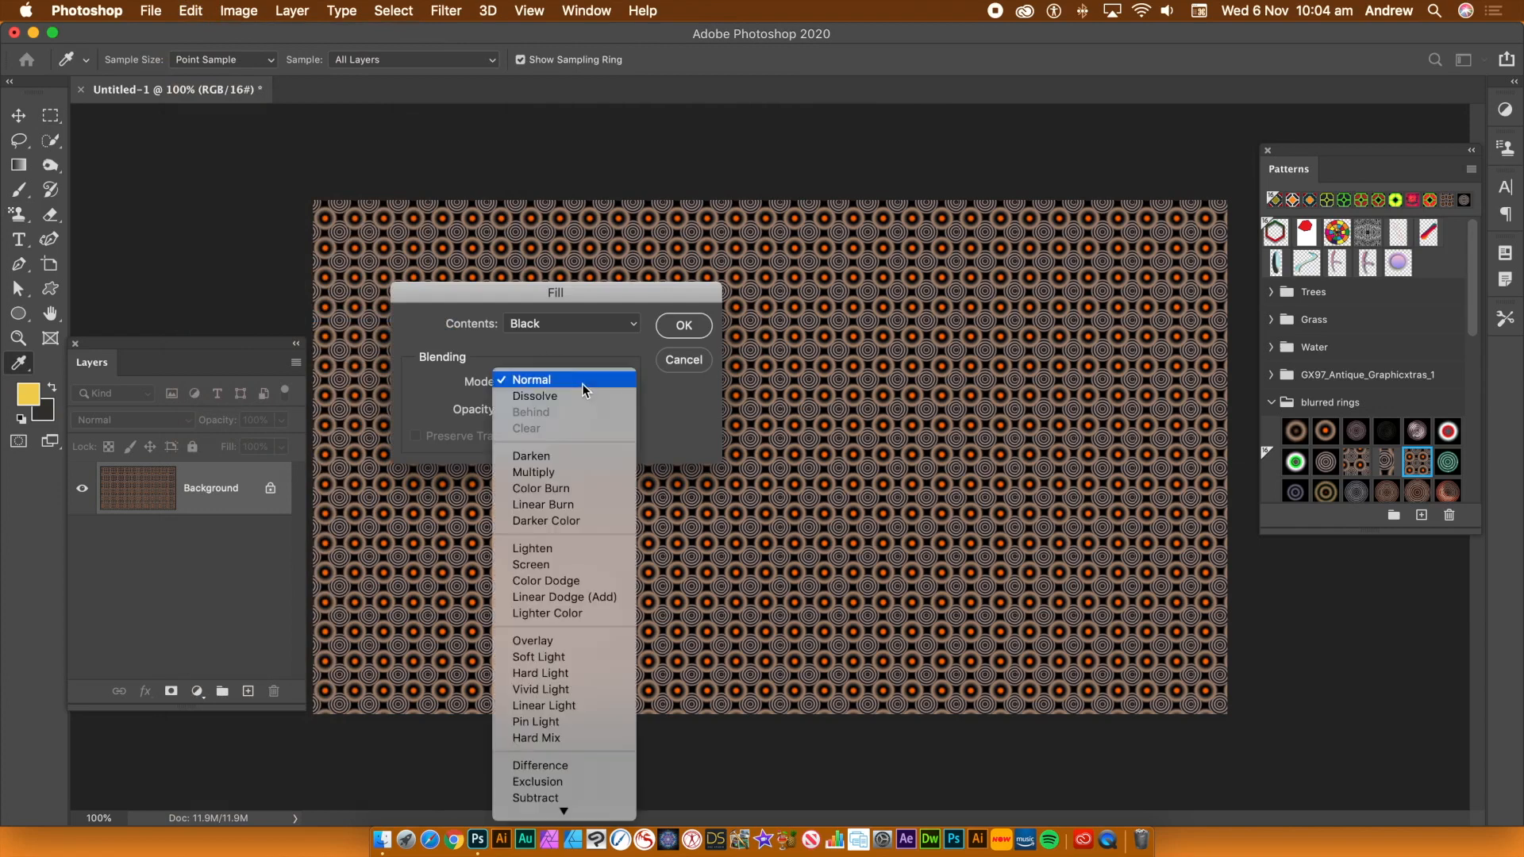
{"action": "left_click", "coordinate": [484, 356]}
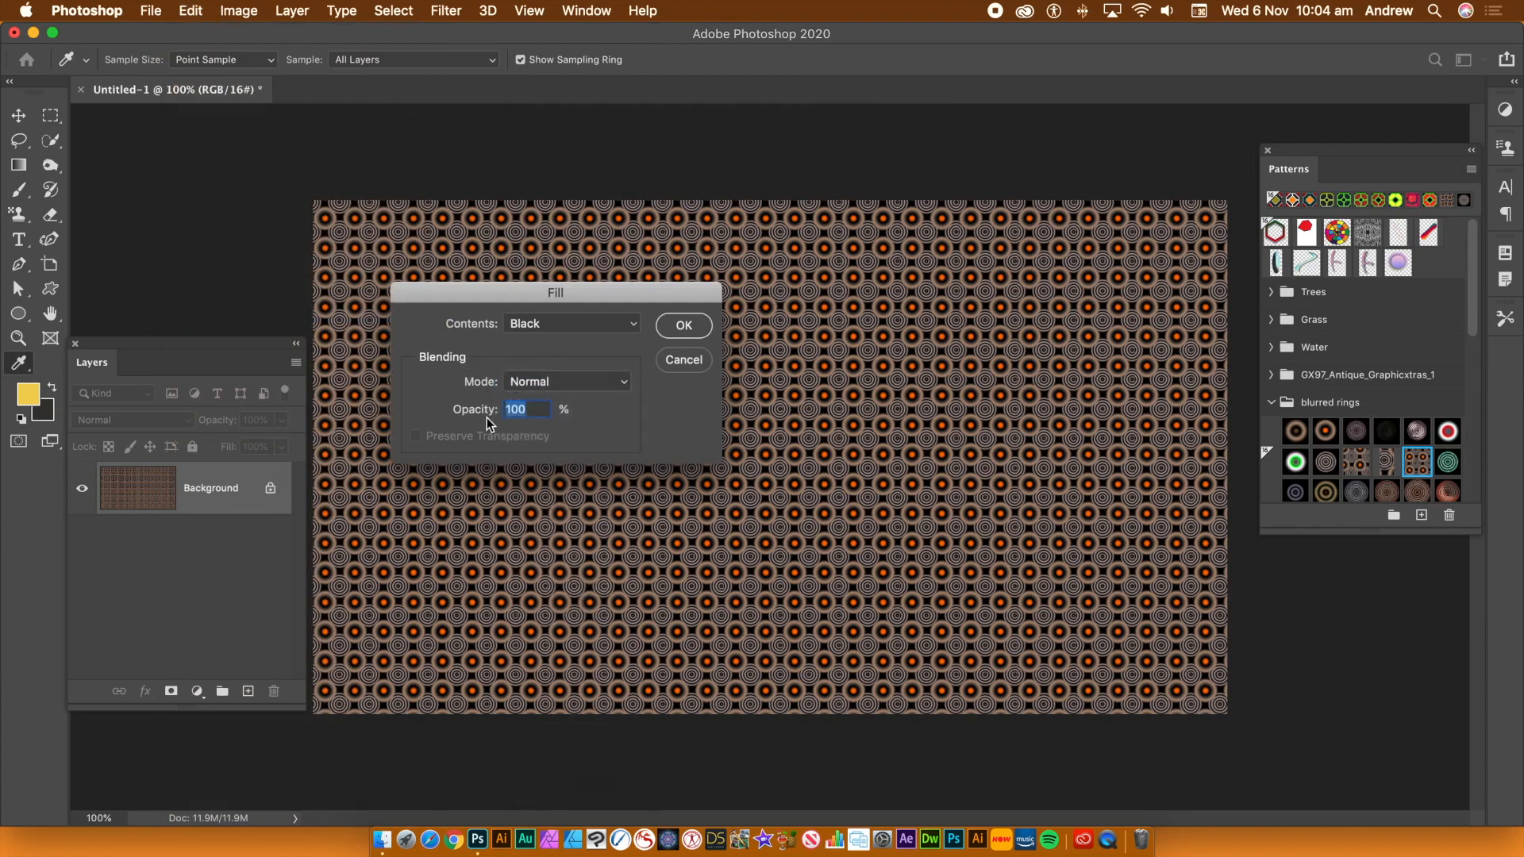
{"action": "left_click_drag", "start_coordinate": [527, 293], "coordinate": [481, 217]}
{"action": "left_click", "coordinate": [506, 246]}
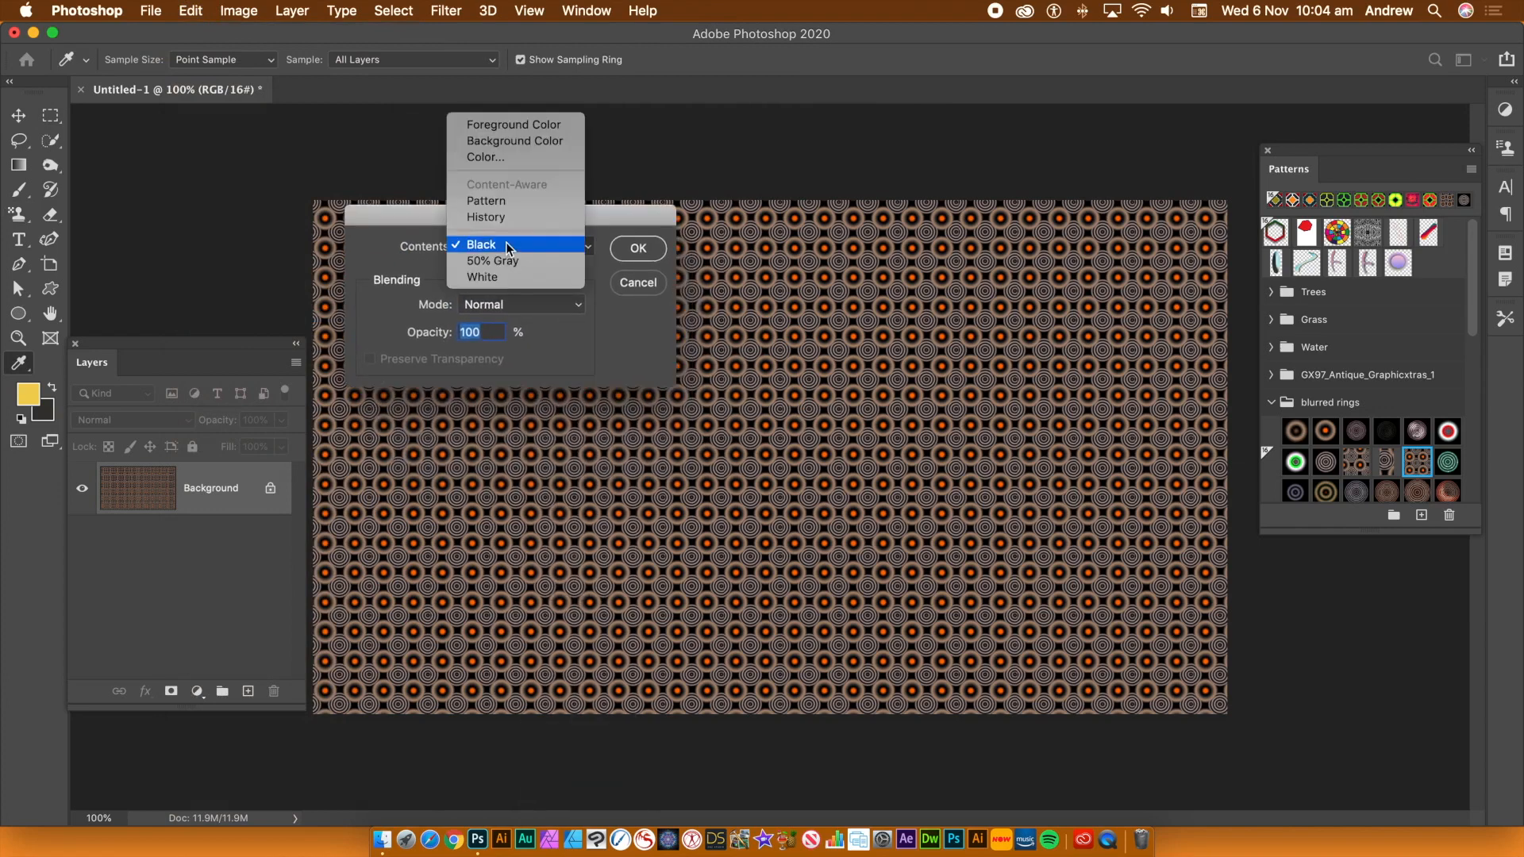
{"action": "left_click", "coordinate": [513, 202]}
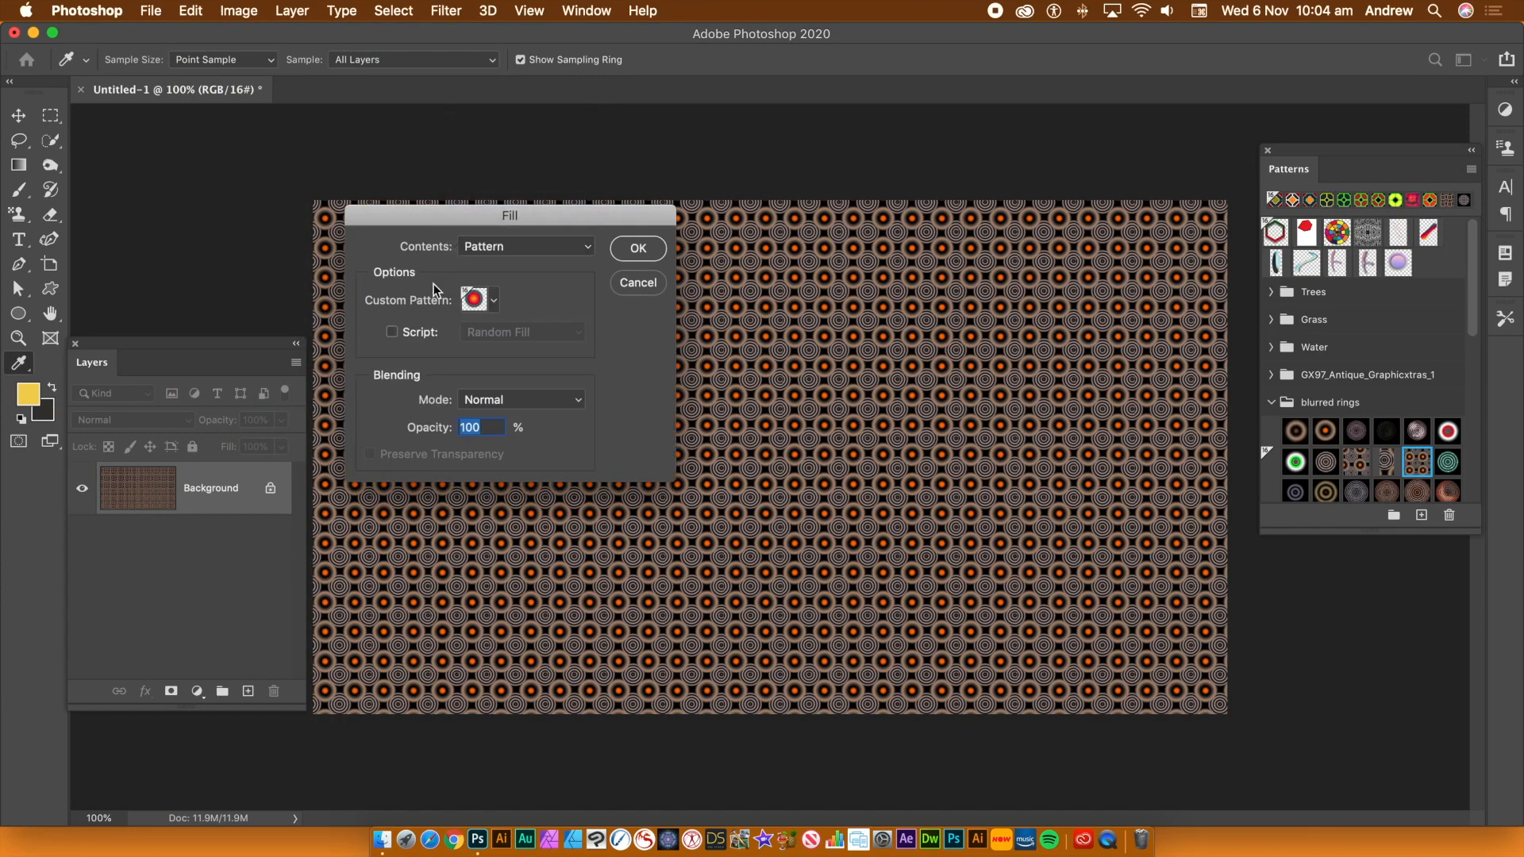
{"action": "left_click", "coordinate": [392, 332]}
{"action": "left_click", "coordinate": [582, 331]}
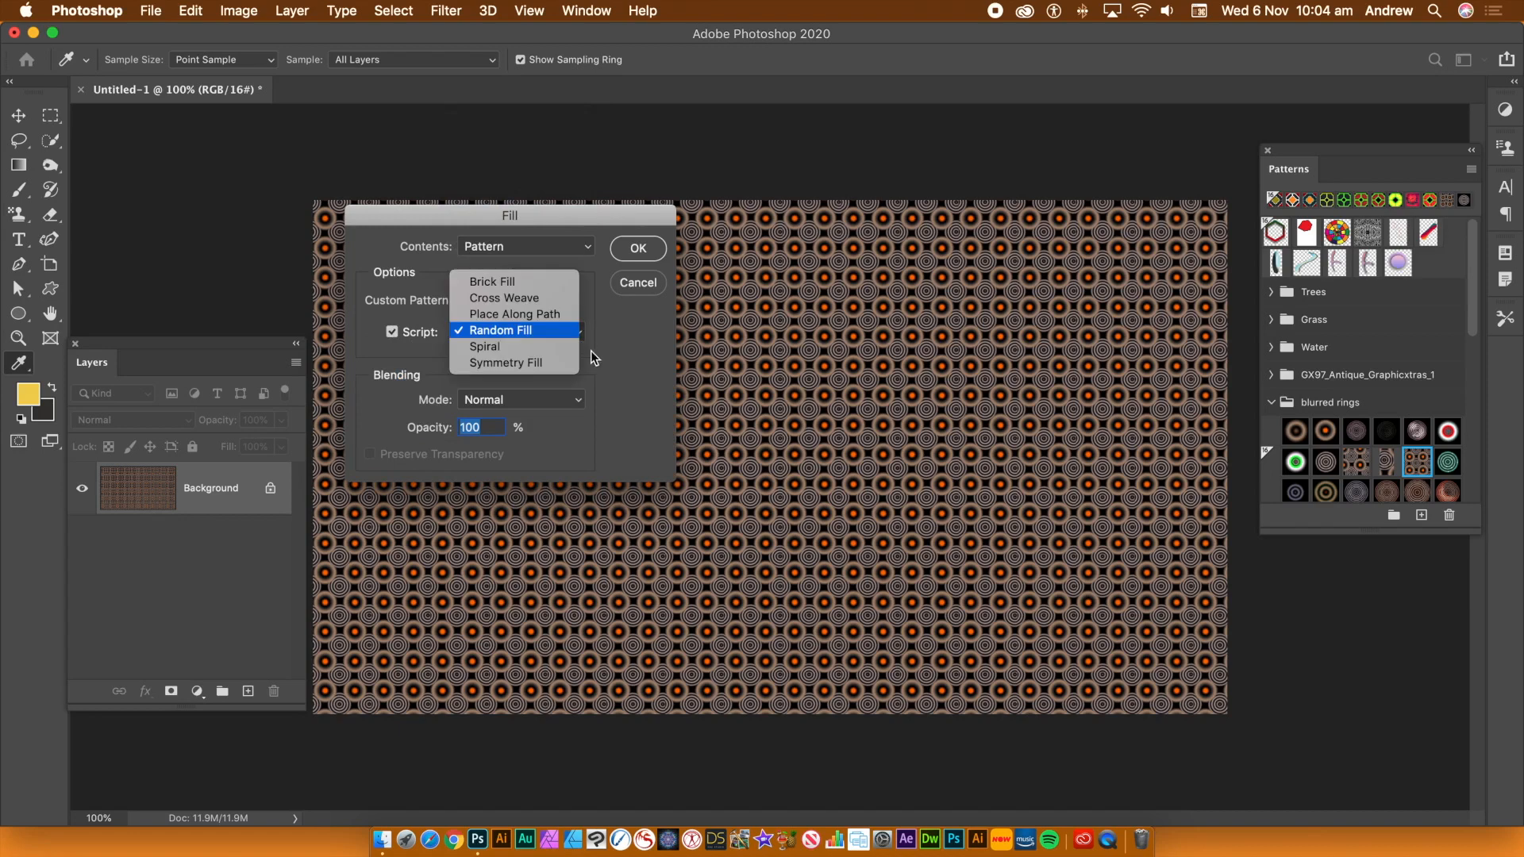
{"action": "left_click", "coordinate": [512, 332]}
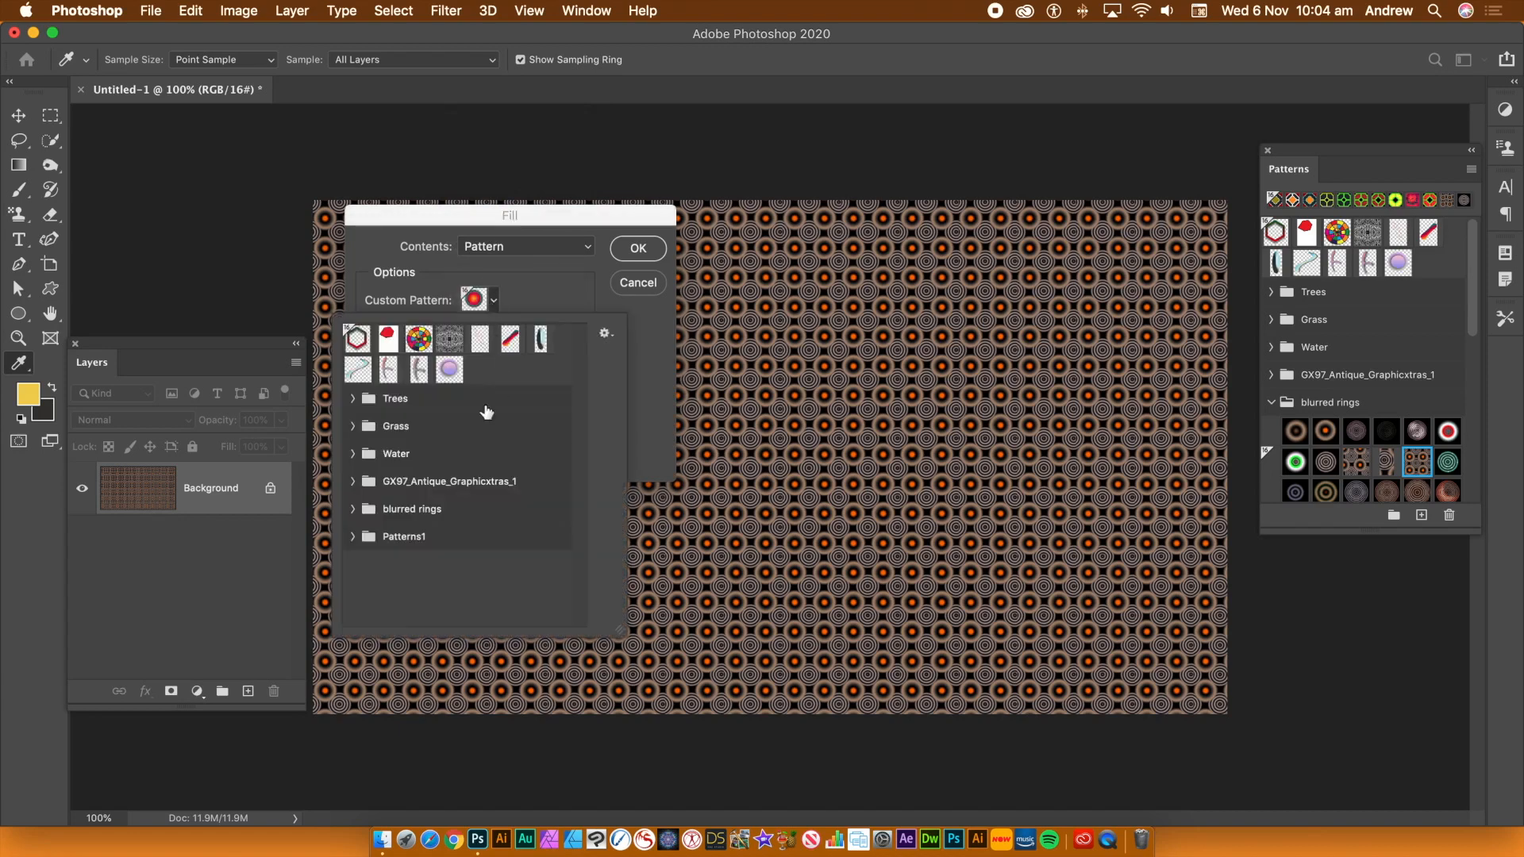
Step: Try the dark green pattern from the Patterns1 group as the custom pattern for the random fill
{"action": "left_click", "coordinate": [352, 537]}
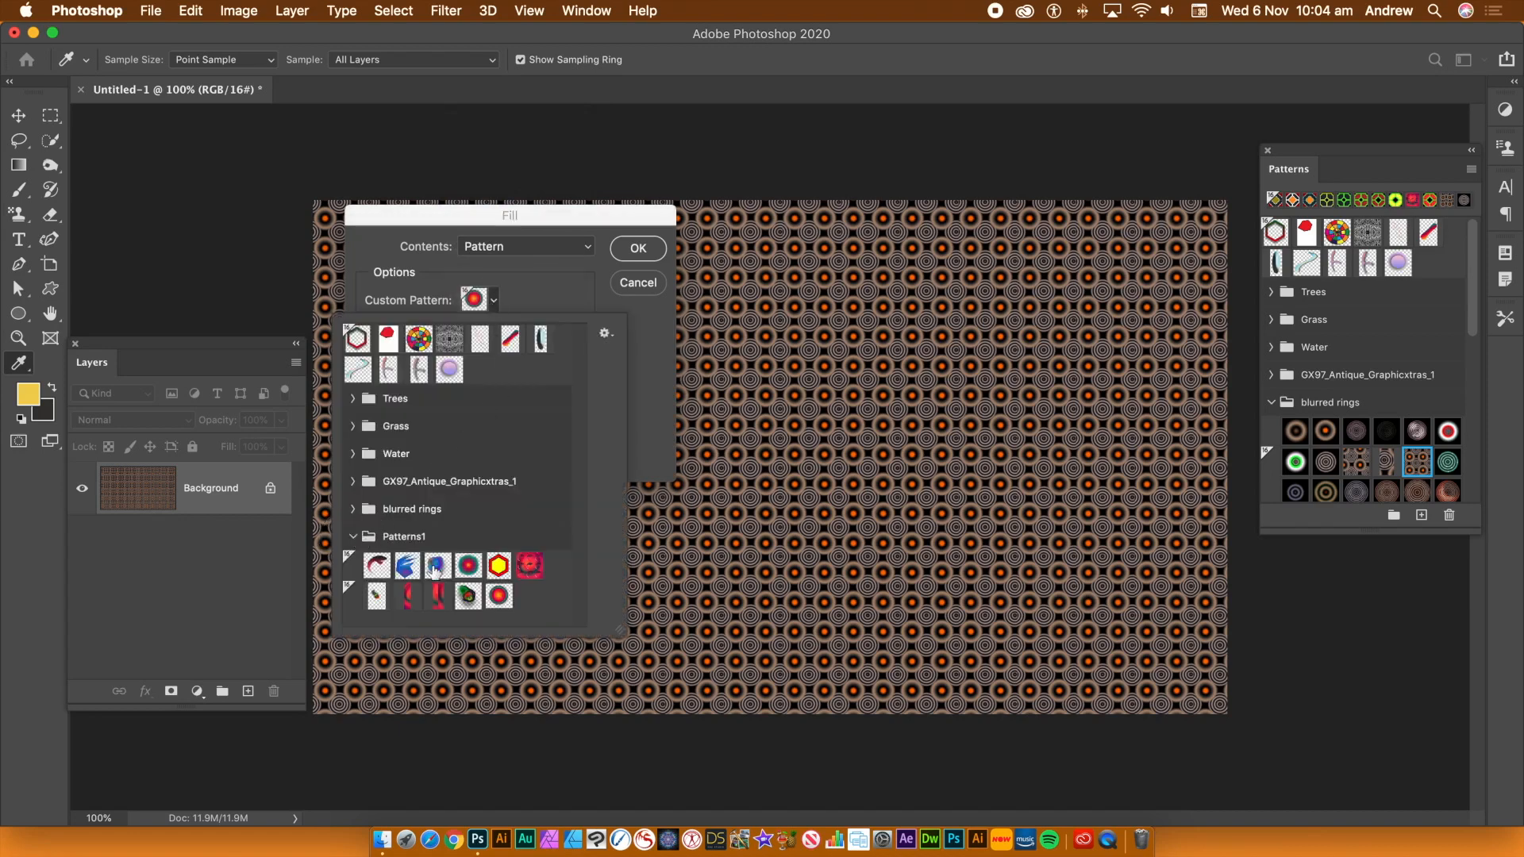
{"action": "left_click", "coordinate": [469, 596]}
{"action": "left_click", "coordinate": [352, 482]}
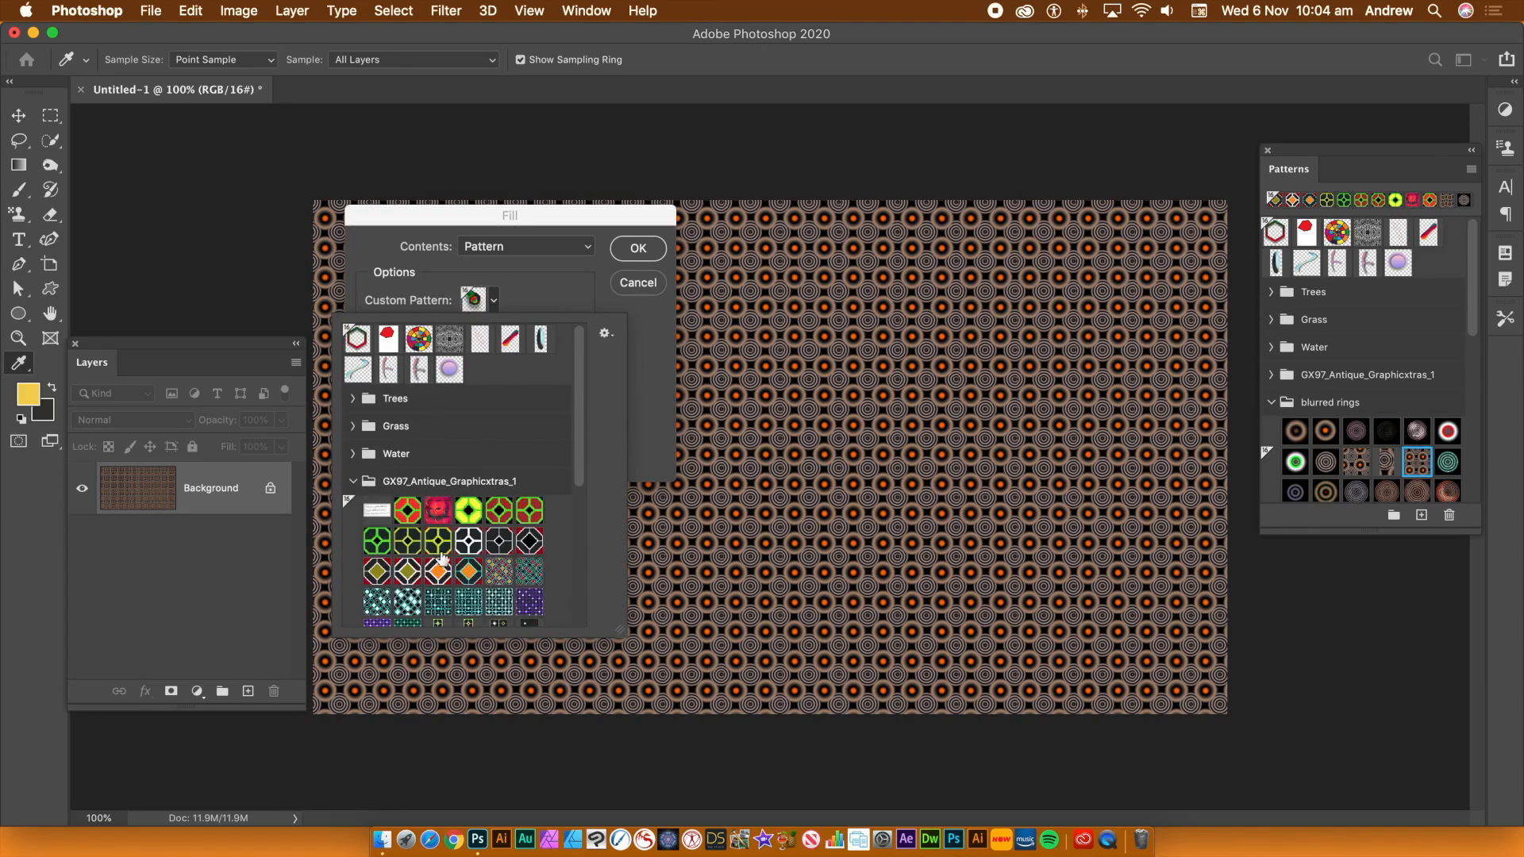
{"action": "left_click", "coordinate": [351, 482]}
{"action": "key", "text": "Return"}
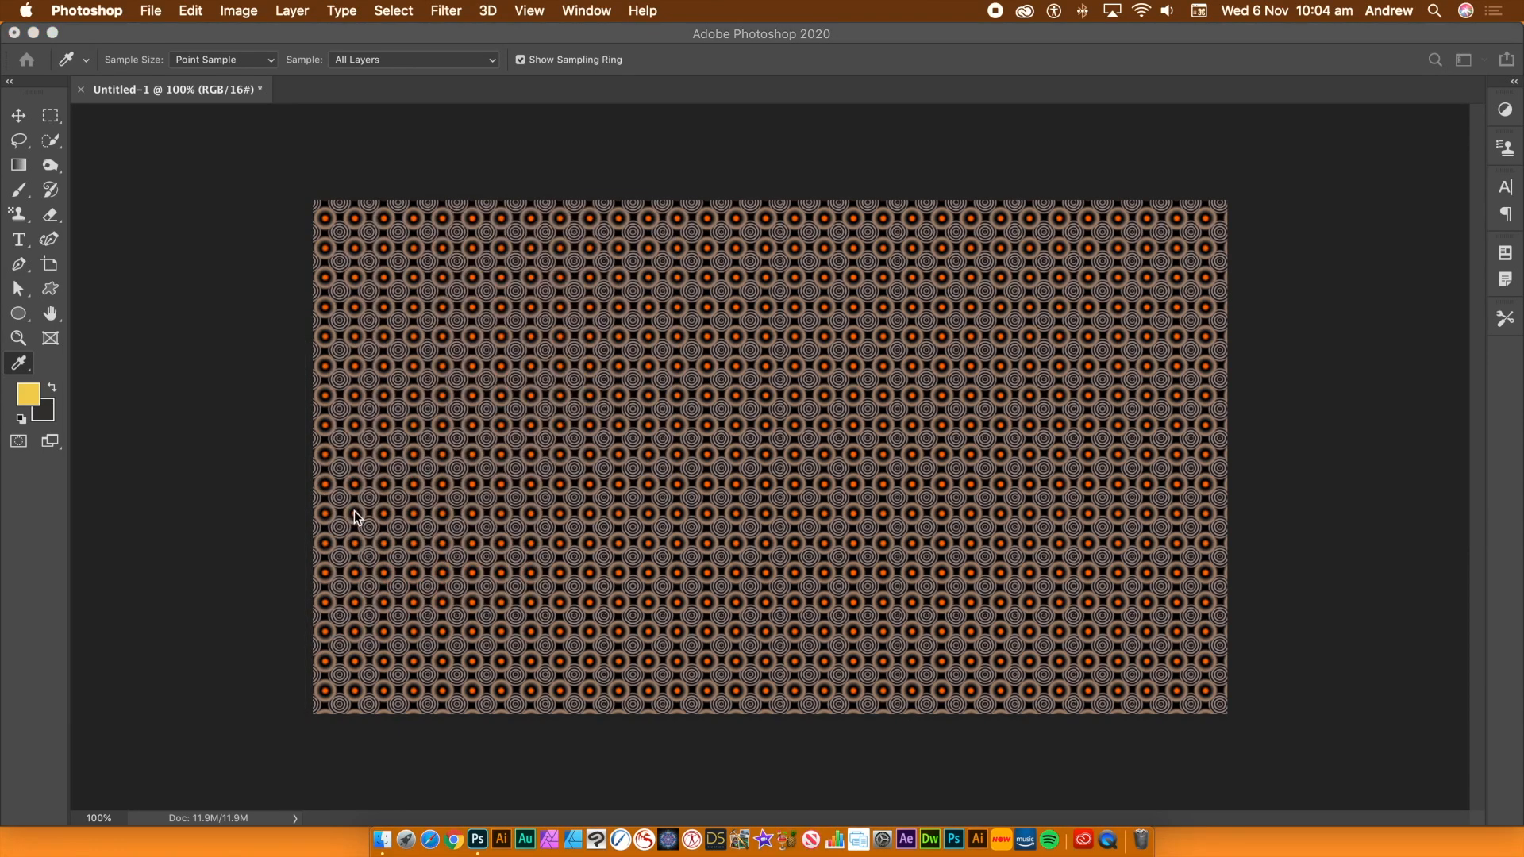
Step: Fill the background with the orange-centred ring pattern from the blurred rings group, using the Random Fill script
{"action": "key", "text": "shift+F5"}
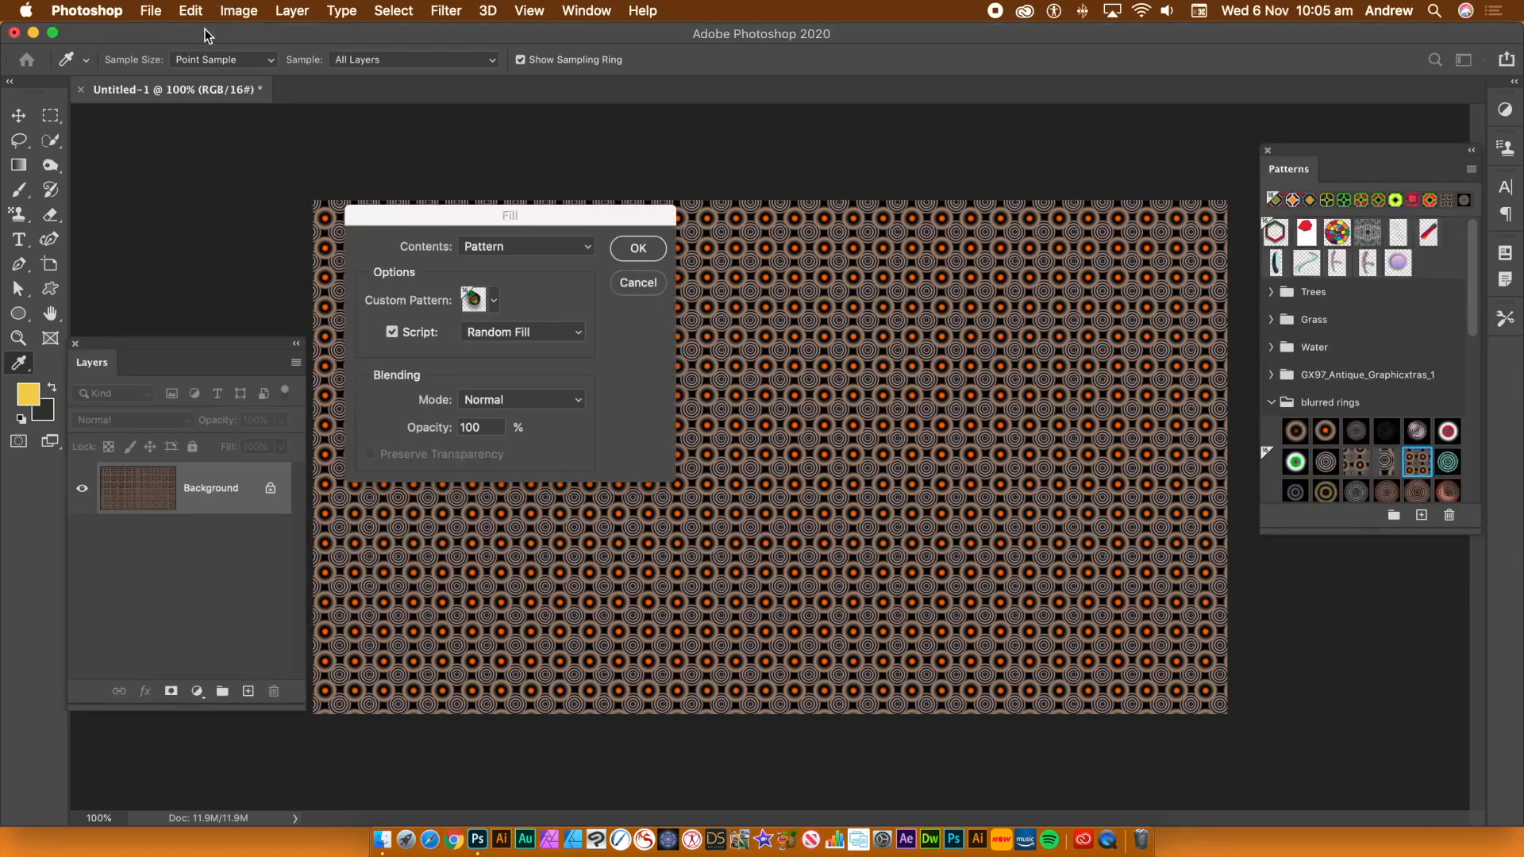
{"action": "left_click", "coordinate": [494, 300]}
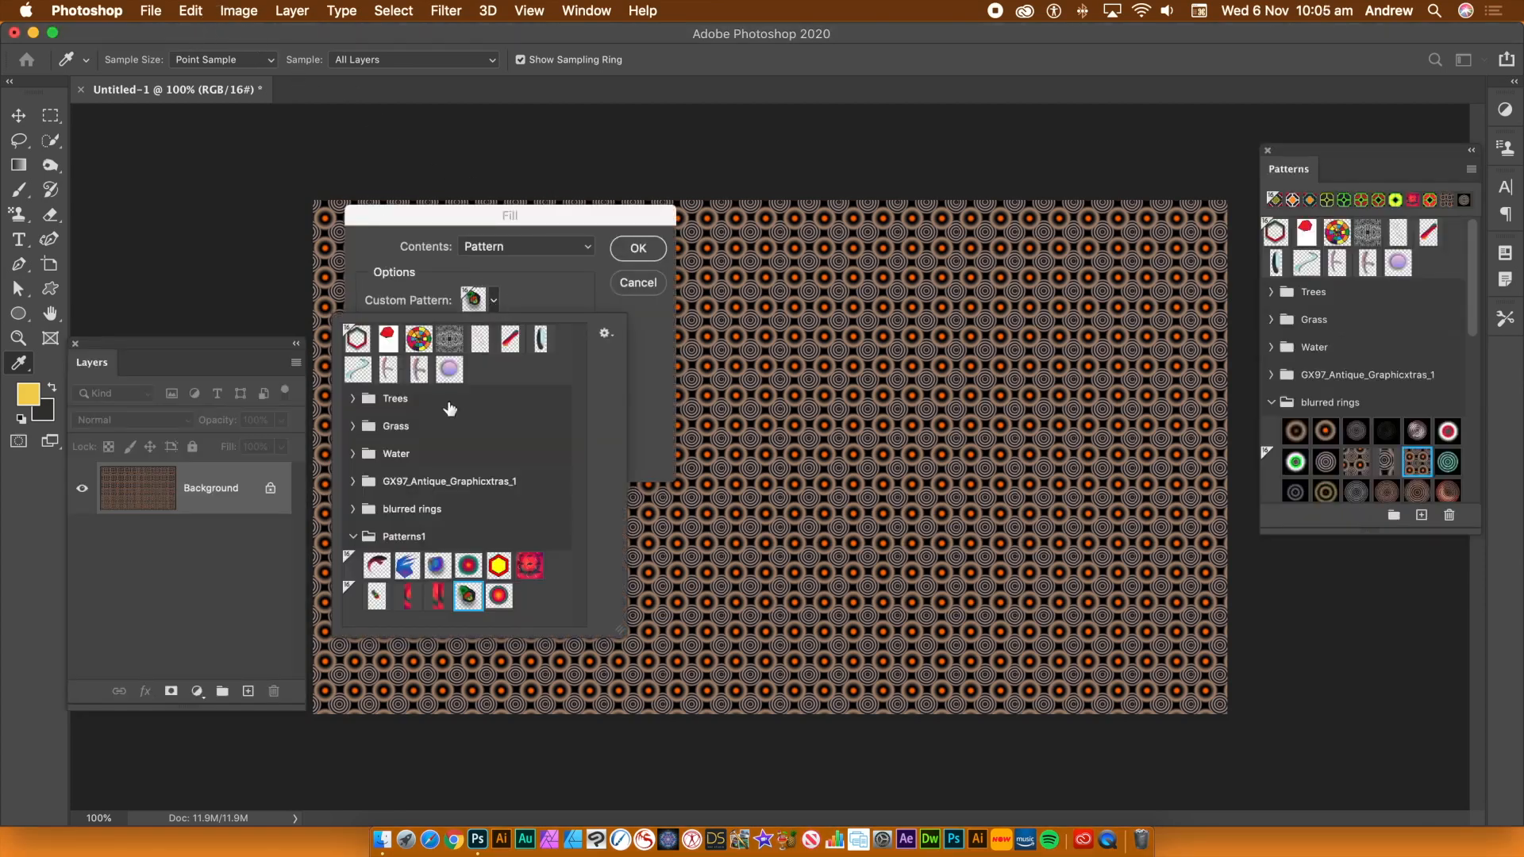
{"action": "left_click", "coordinate": [353, 510]}
{"action": "left_click", "coordinate": [438, 569]}
{"action": "left_click", "coordinate": [549, 291]}
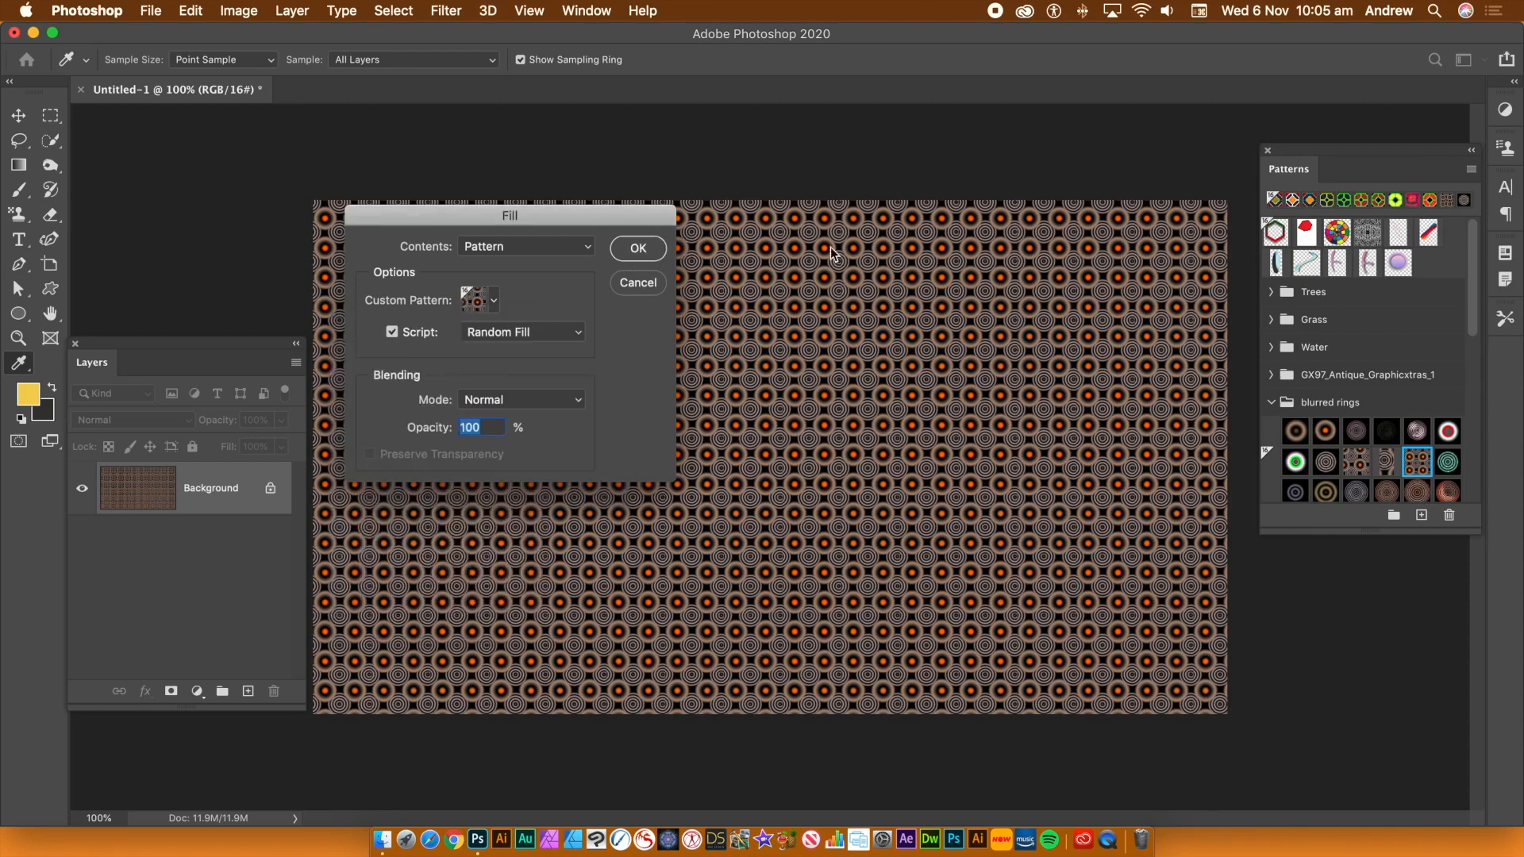
{"action": "left_click", "coordinate": [658, 248]}
{"action": "left_click", "coordinate": [1134, 254]}
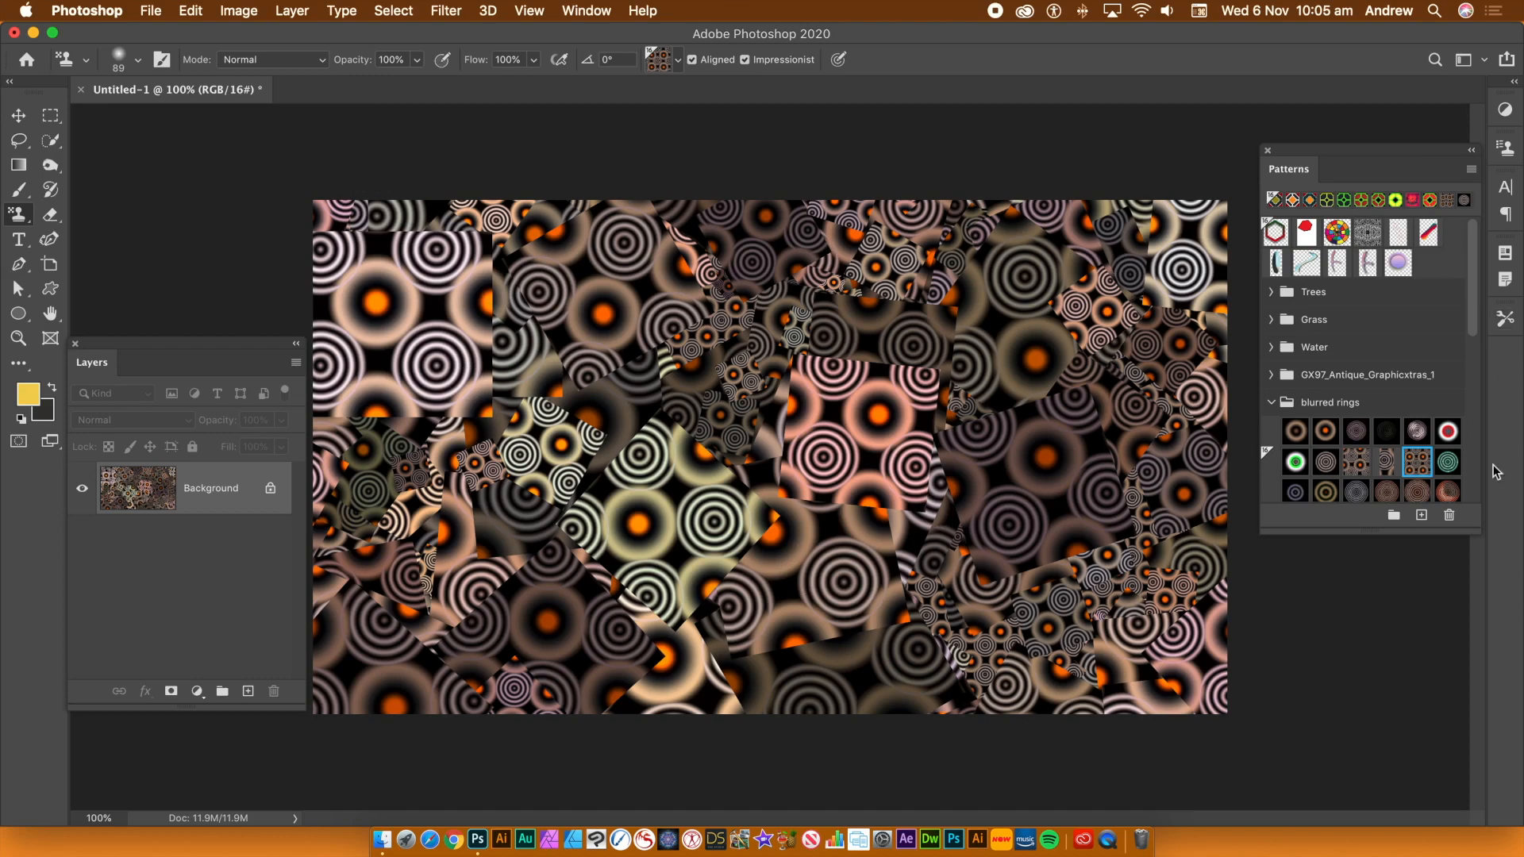
Step: Enlarge the Patterns panel downwards to show more of the blurred rings group
{"action": "left_click_drag", "start_coordinate": [1387, 529], "coordinate": [1357, 715]}
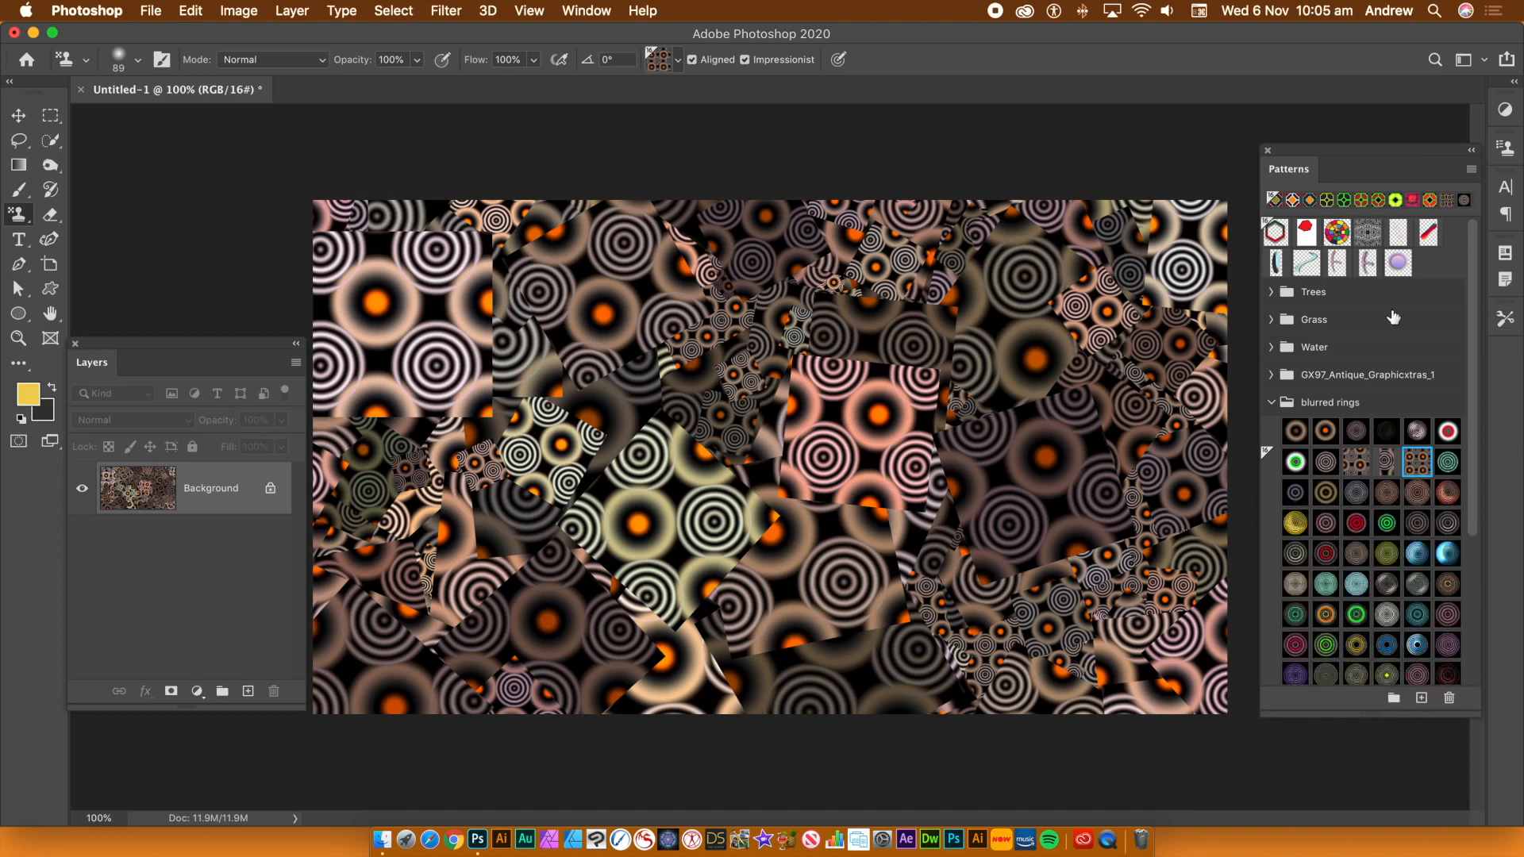